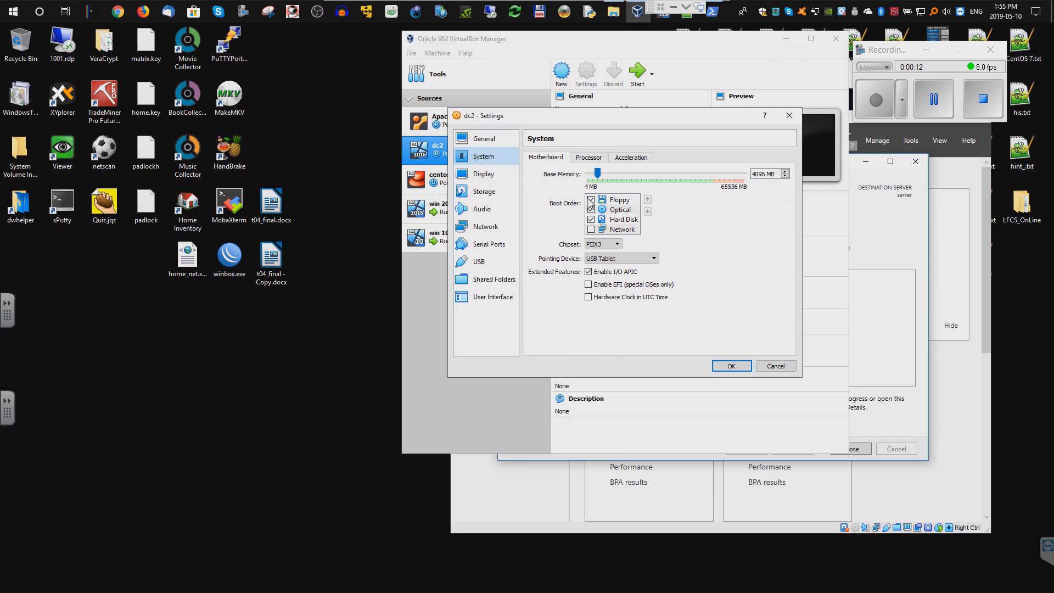
- Uncheck Floppy in dc2's boot order and move it to the bottom
click(592, 200)
click(647, 211)
click(647, 211)
click(647, 211)
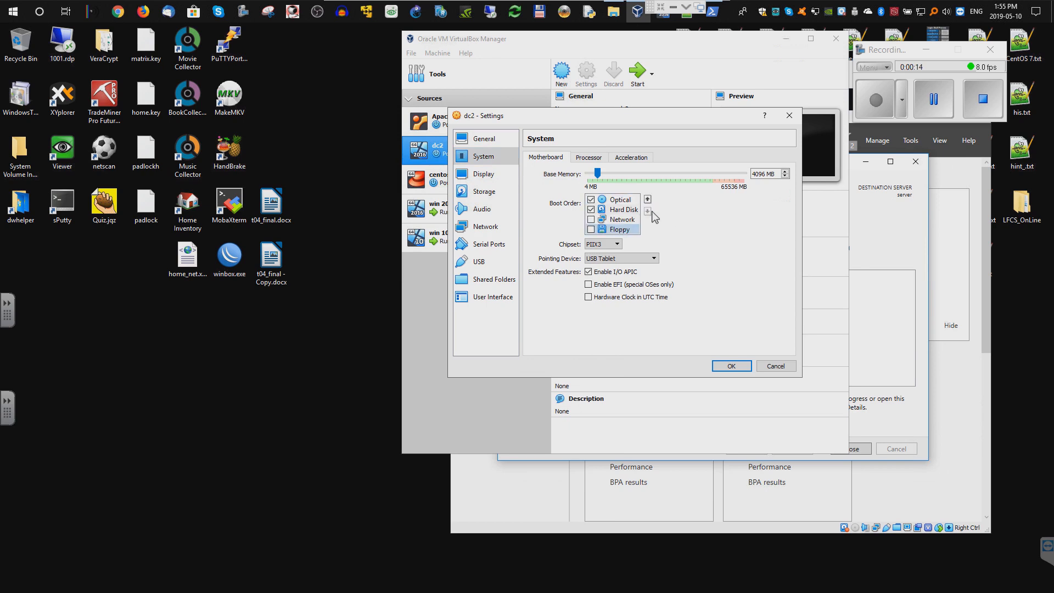
click(483, 173)
- Load the Windows Server 2016 Datacenter evaluation ISO into dc2's empty optical drive
click(484, 191)
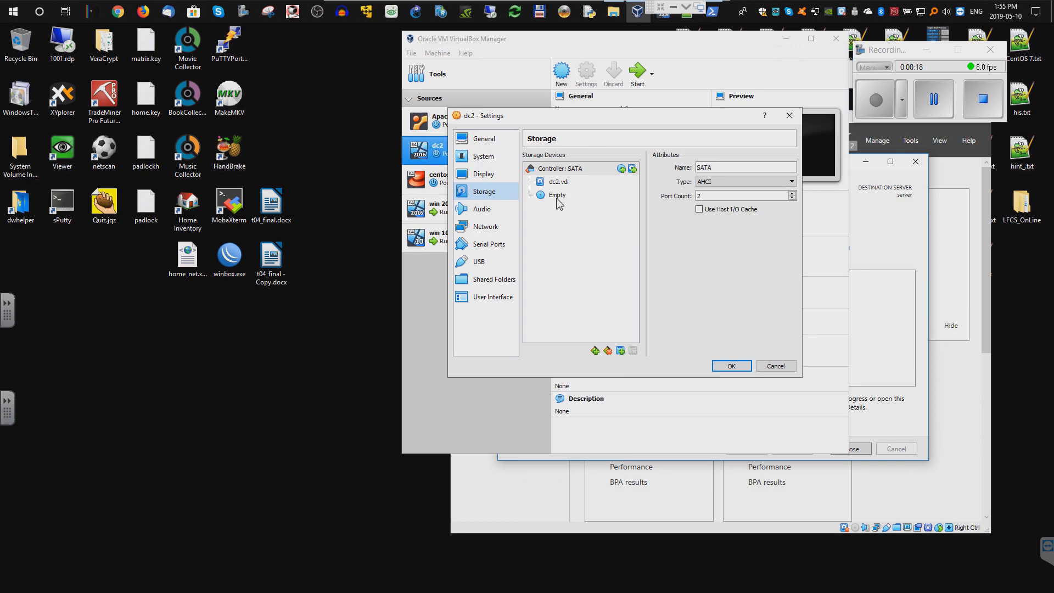
click(557, 197)
click(790, 168)
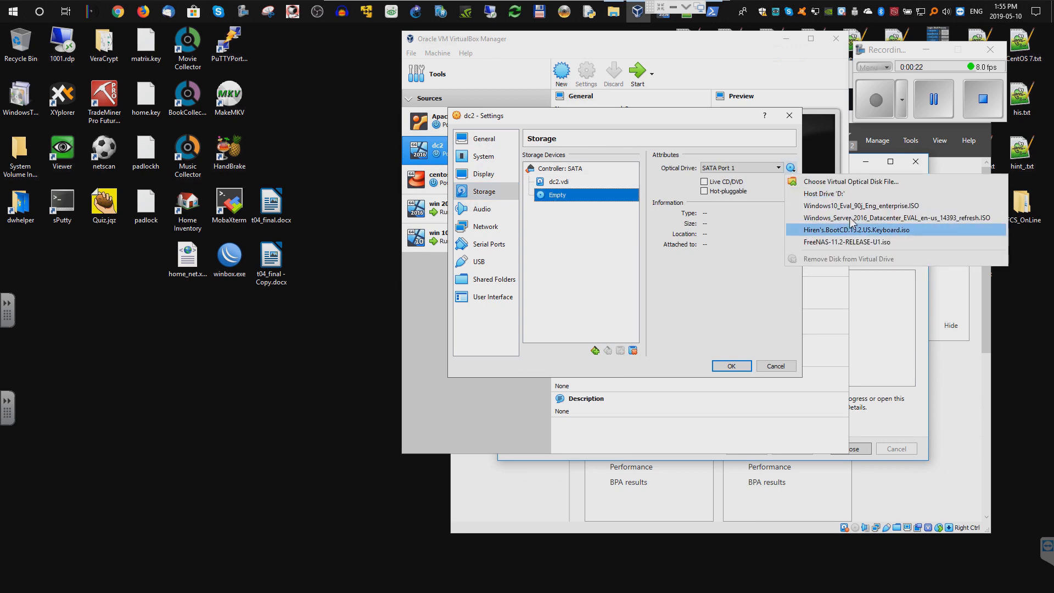
click(823, 217)
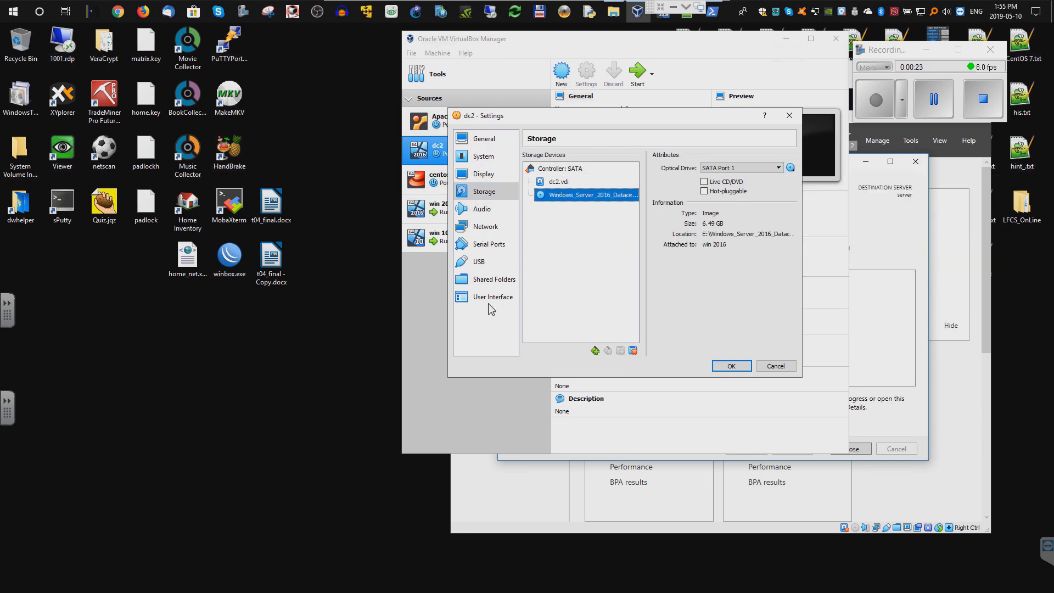
click(486, 226)
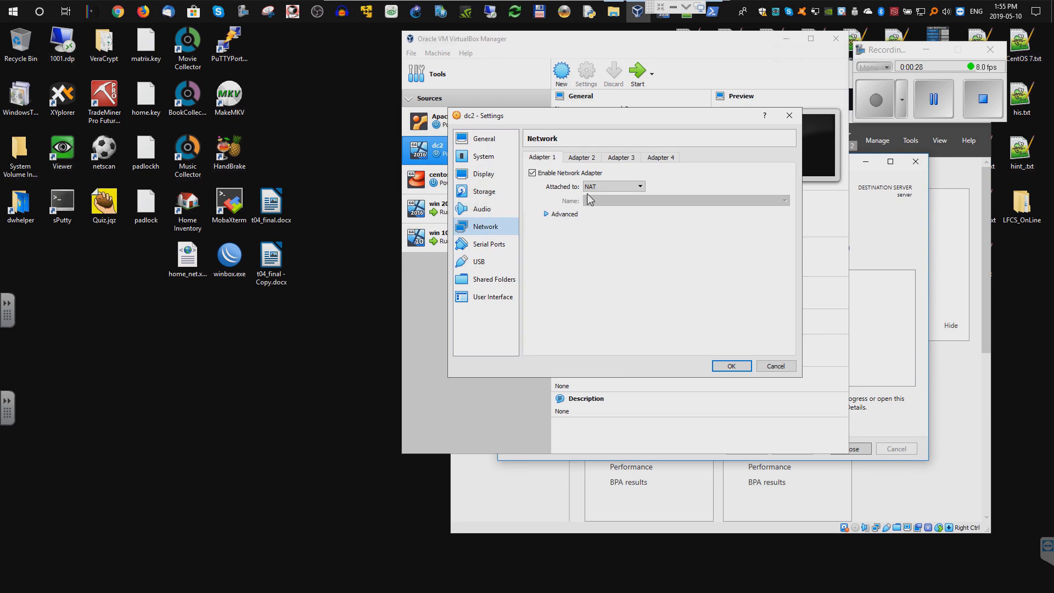
- Set dc2's Adapter 1 to attach to the NAT Network (NatNetwork)
click(632, 187)
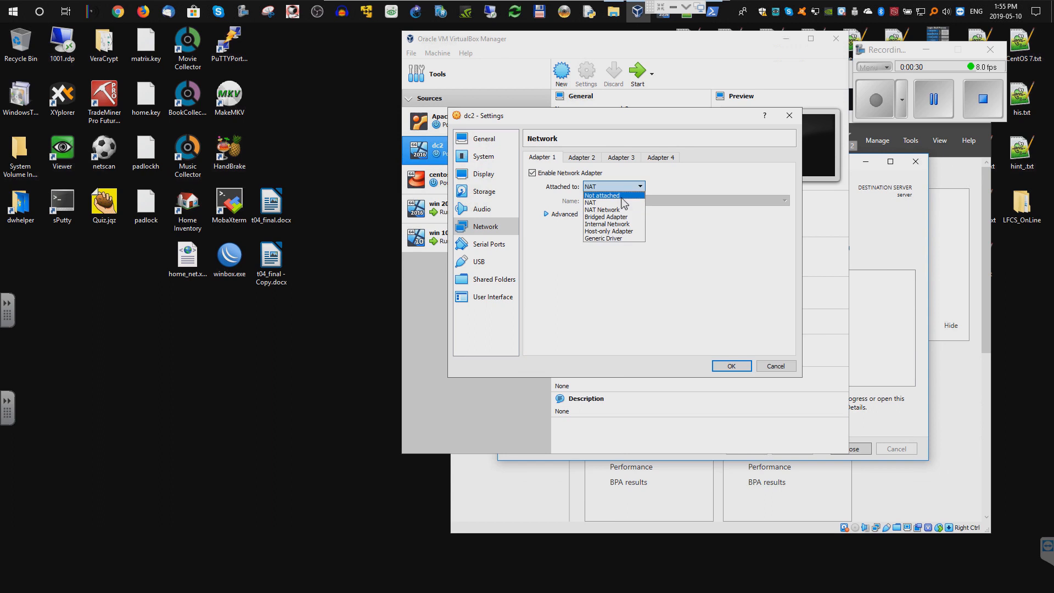
click(619, 211)
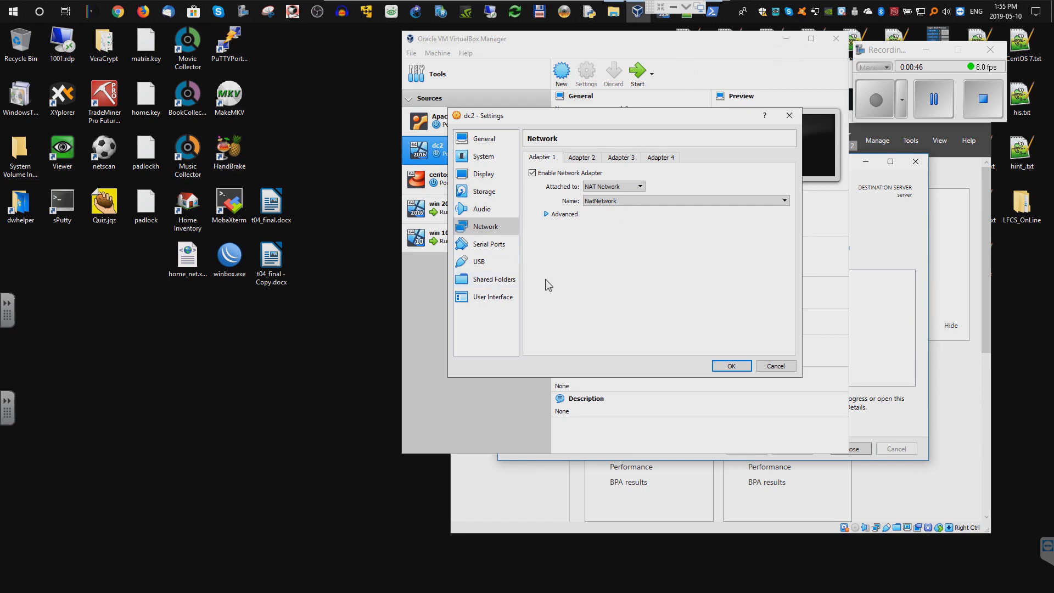
click(486, 281)
- Abandon the new shared folder, close Settings, and start dc2 to its Windows logon screen
click(791, 168)
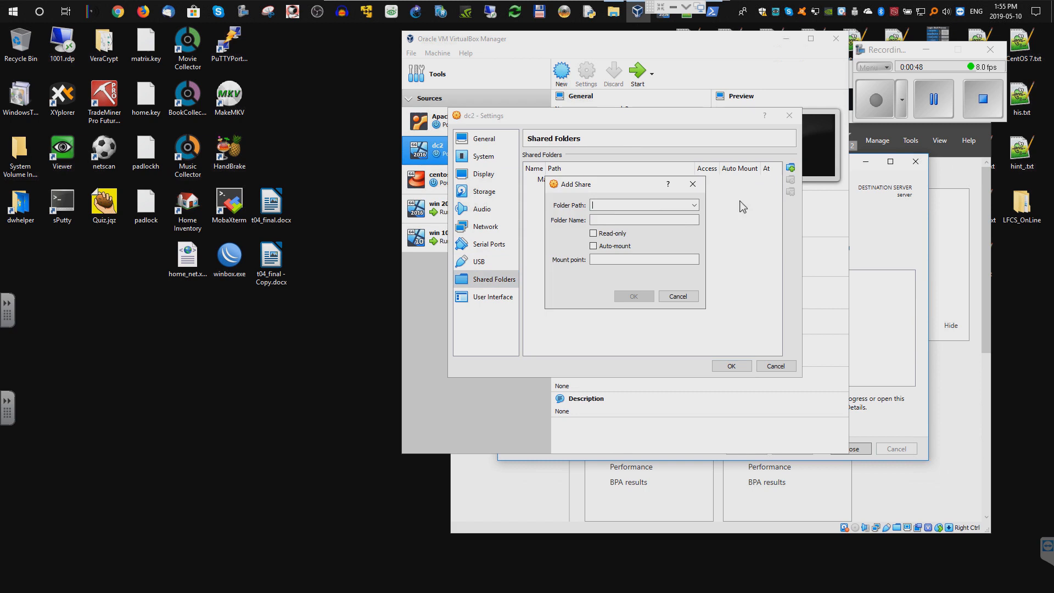
click(691, 206)
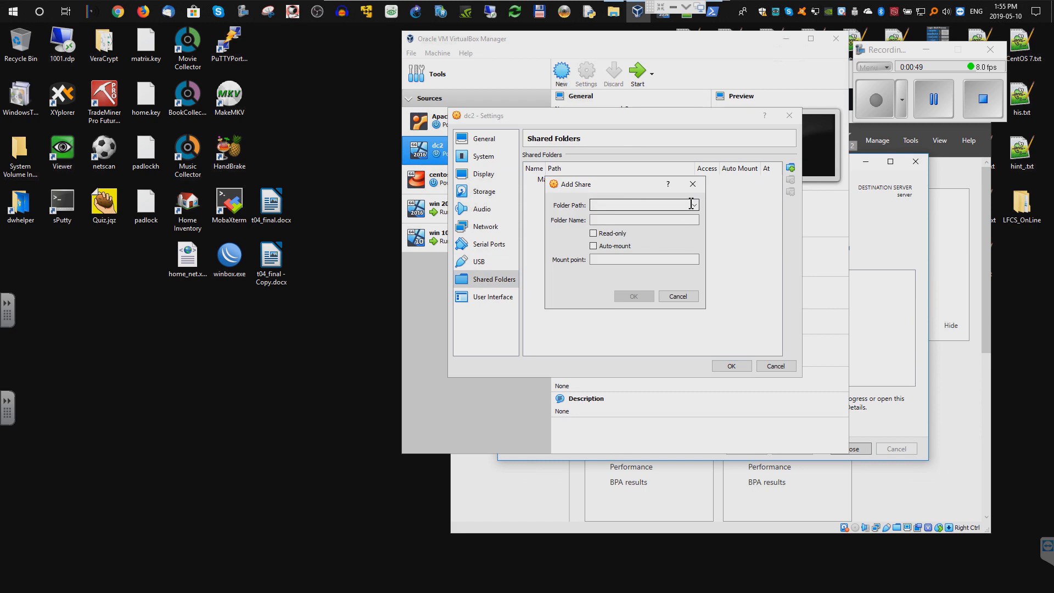
click(923, 108)
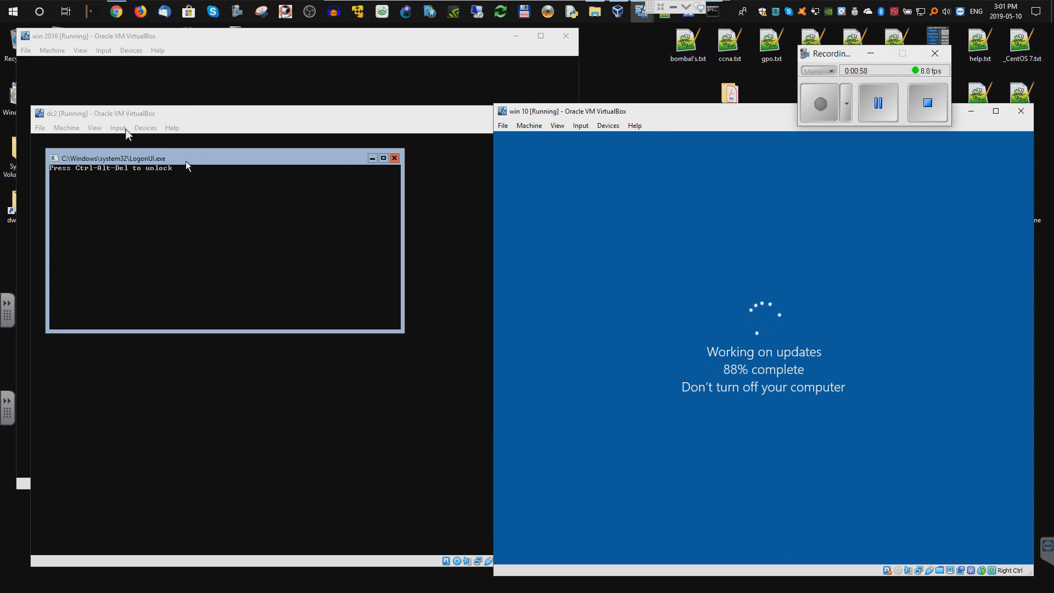
- Send Ctrl-Alt-Del to dc2, accept the password-change prompt, and enter a new password
click(126, 131)
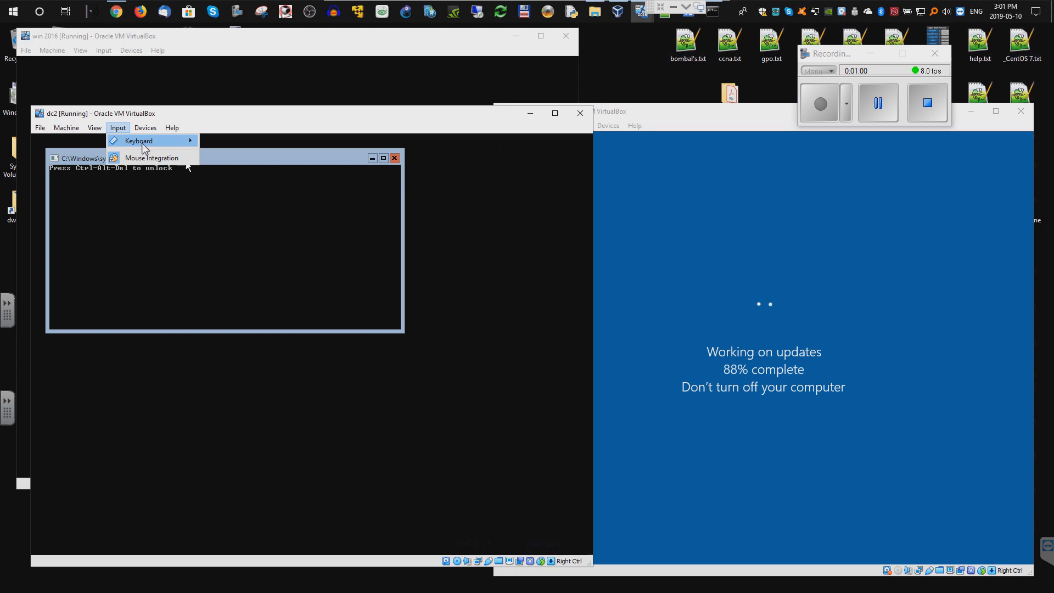
mouse_move(141, 144)
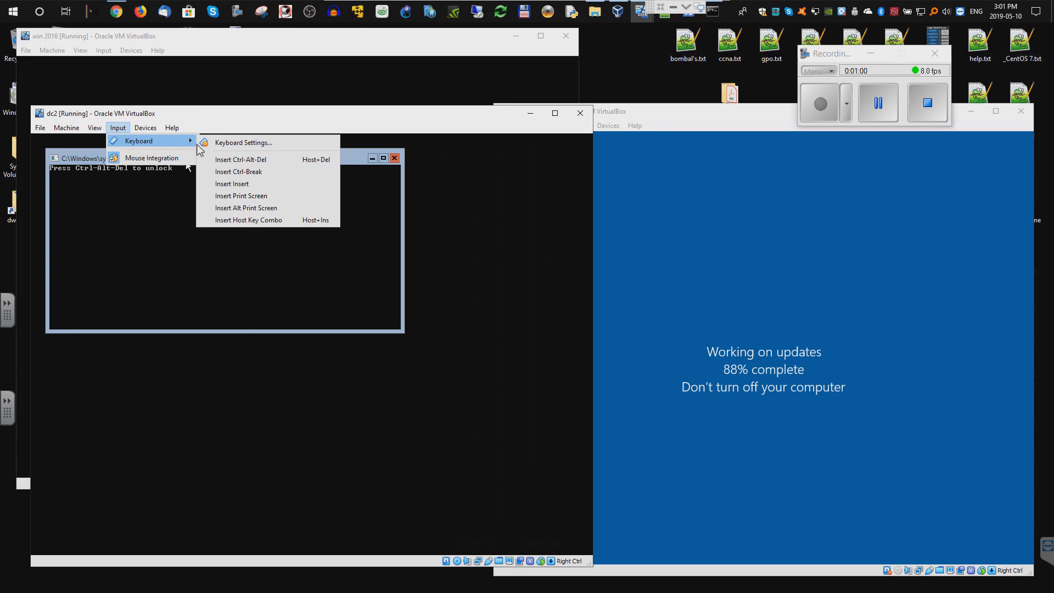
click(231, 160)
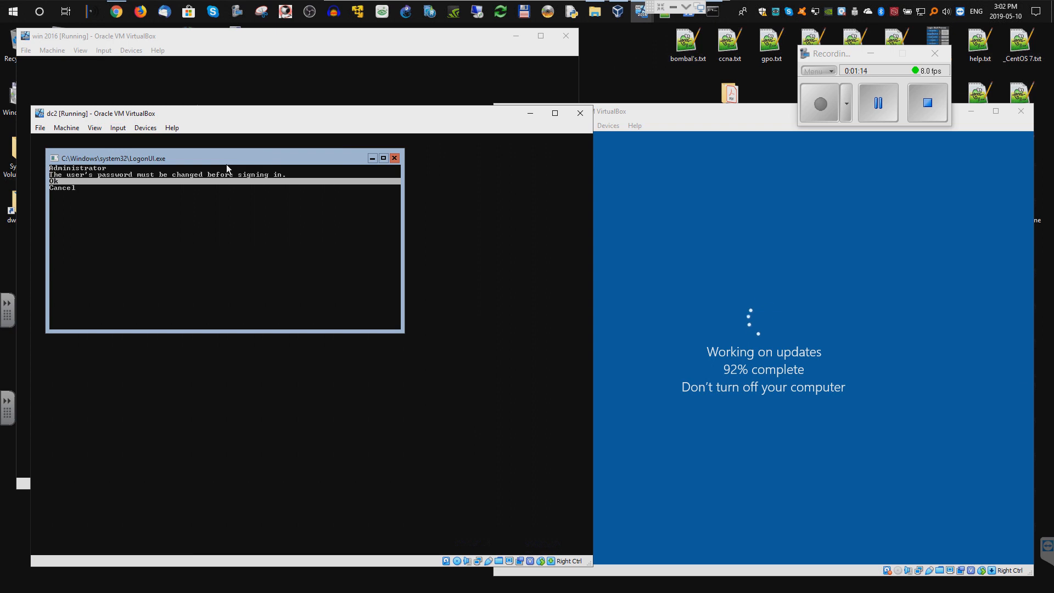
key(Return)
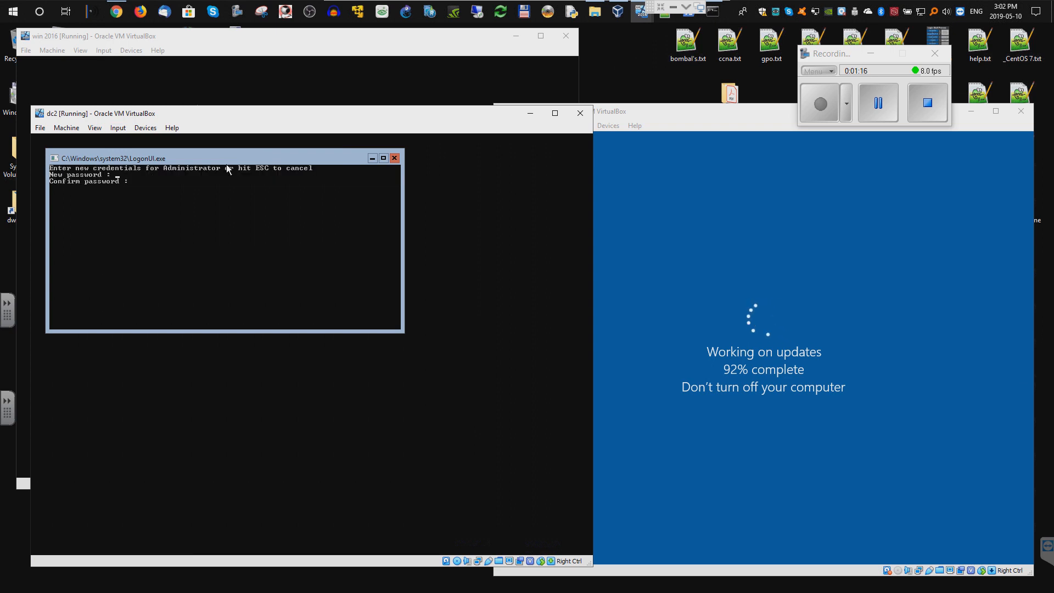
text(********)
key(Return)
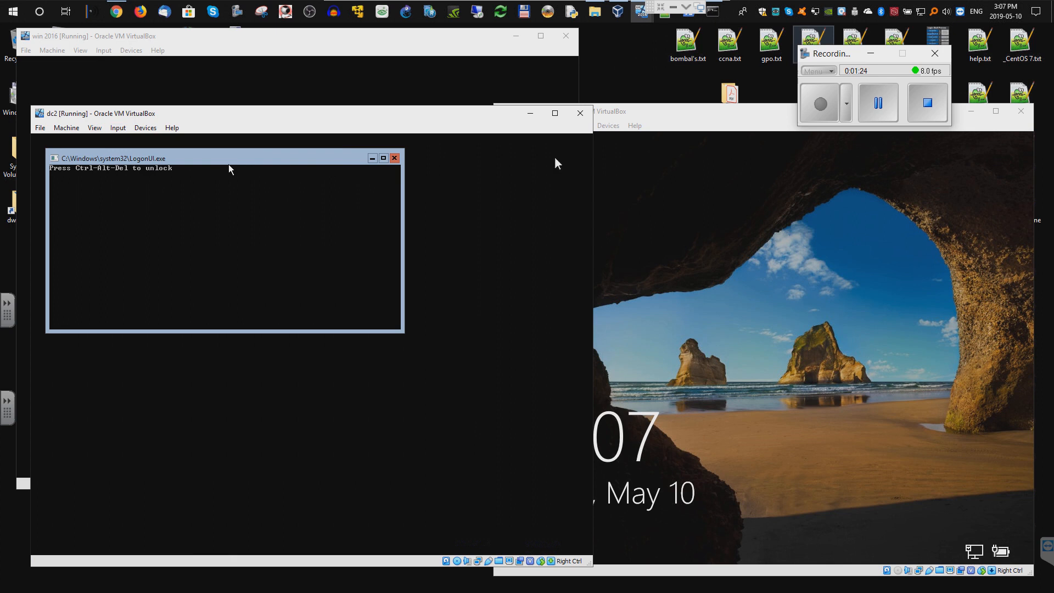
- Send Ctrl-Alt-Del to dc2 again and accept the Administrator password-change prompt
click(118, 128)
mouse_move(143, 141)
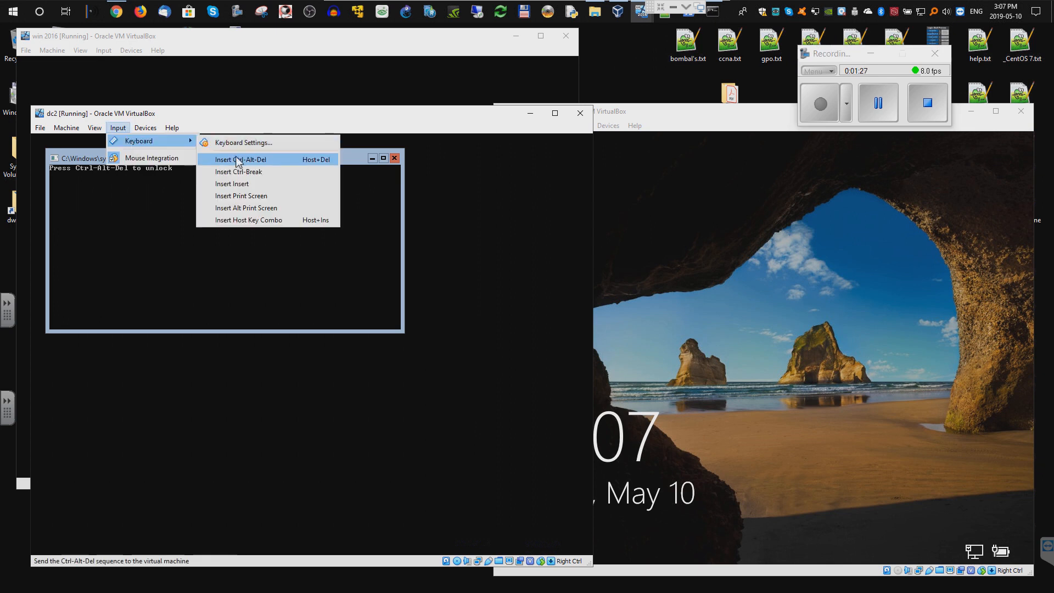
click(236, 157)
click(269, 181)
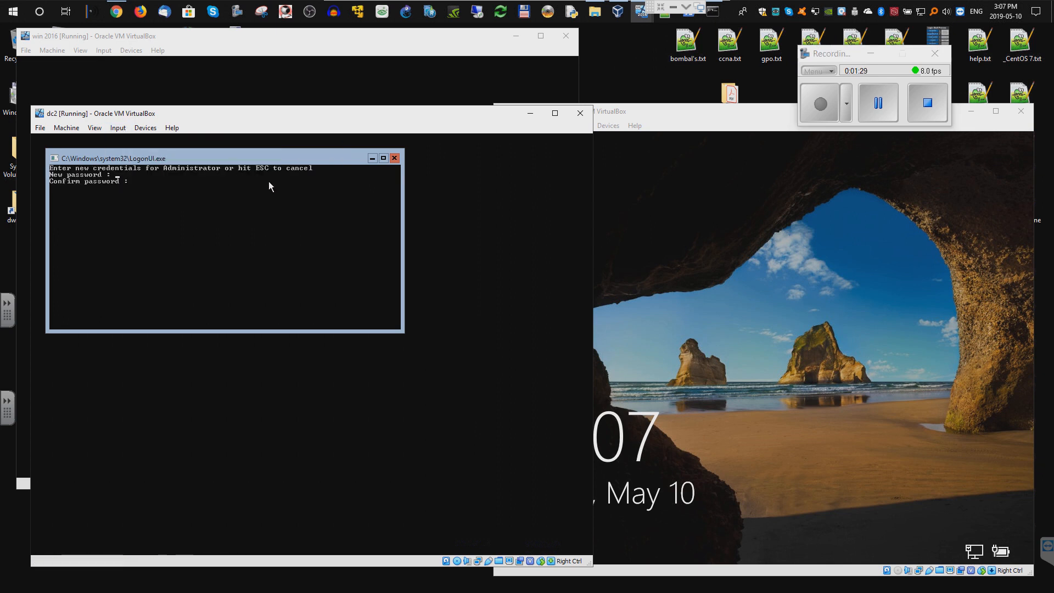
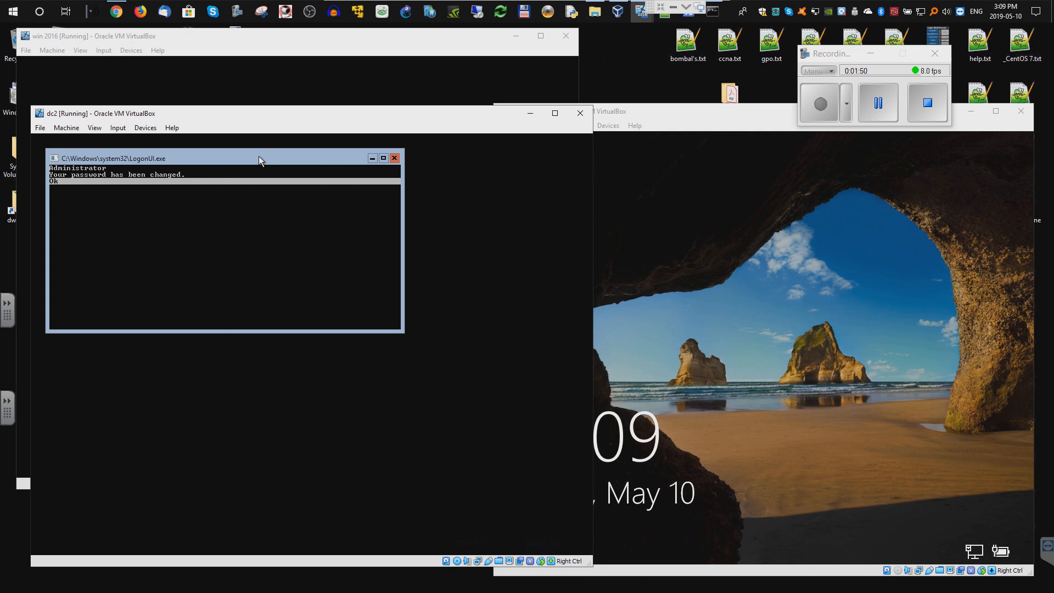
- Dismiss the password-changed message and run sconfig in dc2's command prompt
key(Return)
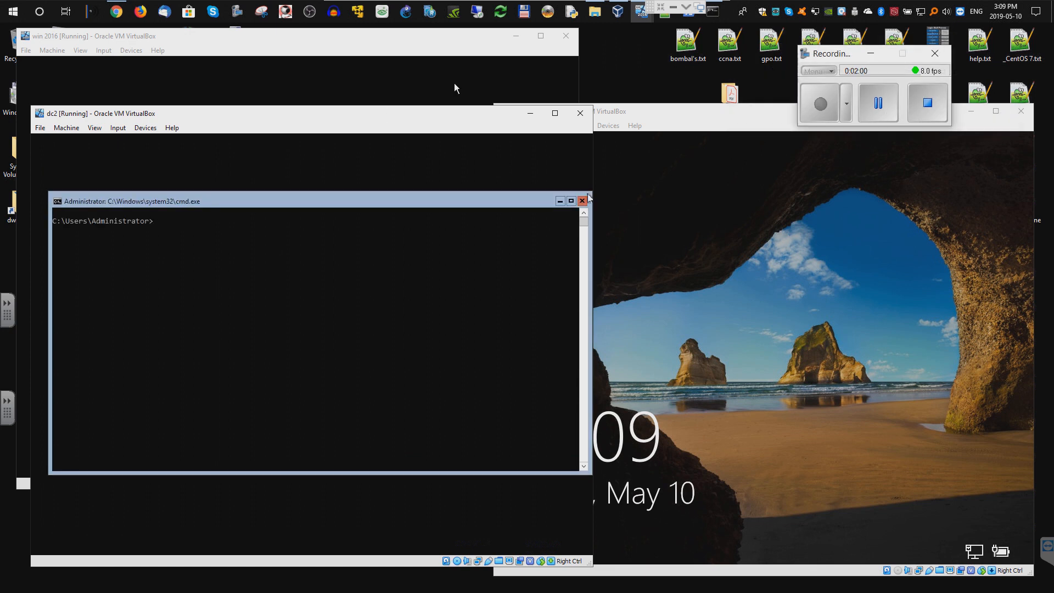
click(183, 240)
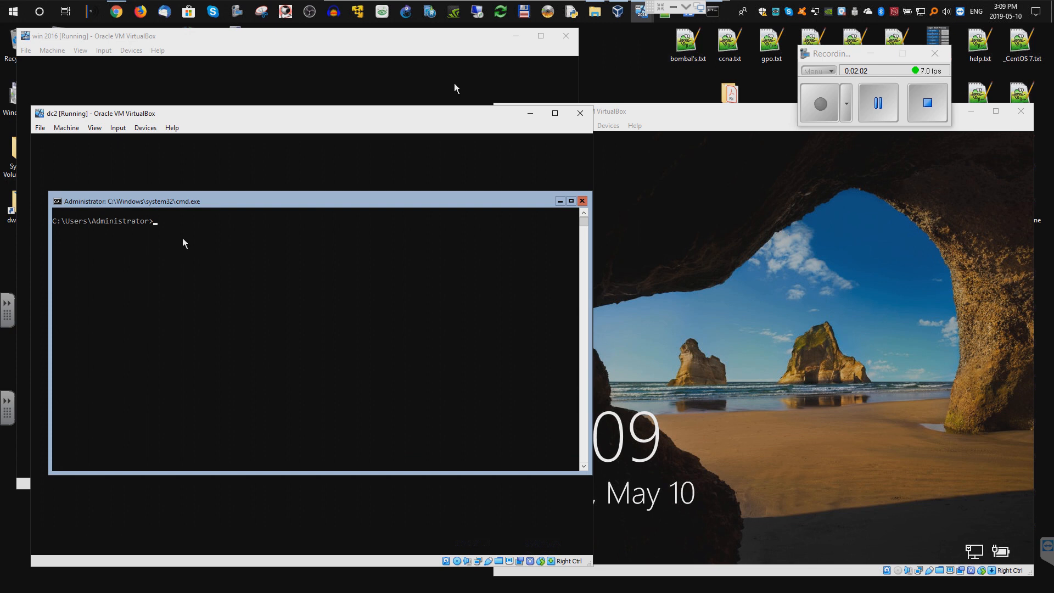
text(sconfig)
key(Return)
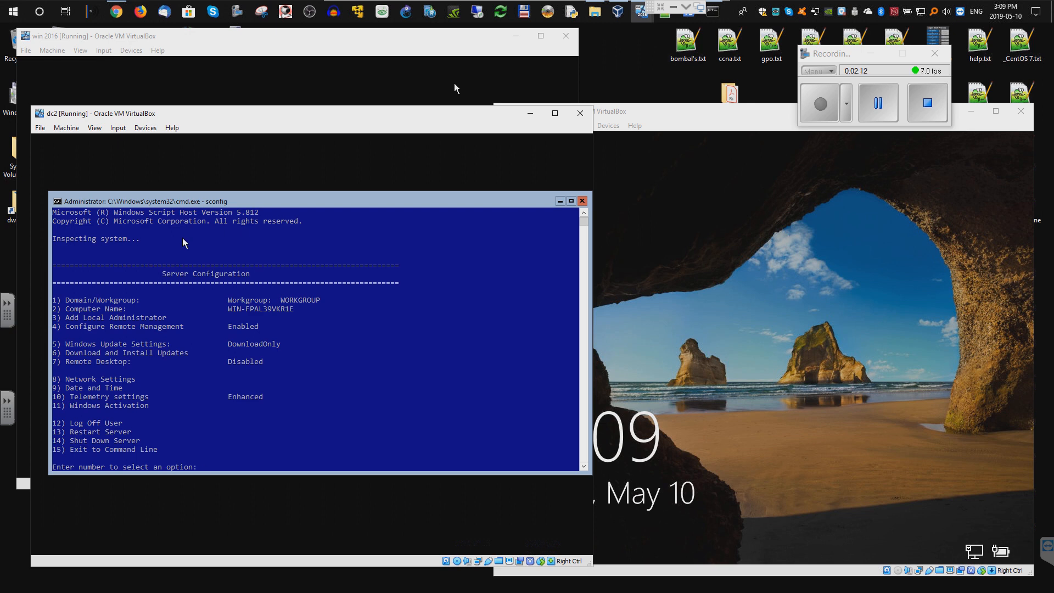
- Use sconfig option 2 to rename the computer to dc2, then restart the server
text(2)
key(Return)
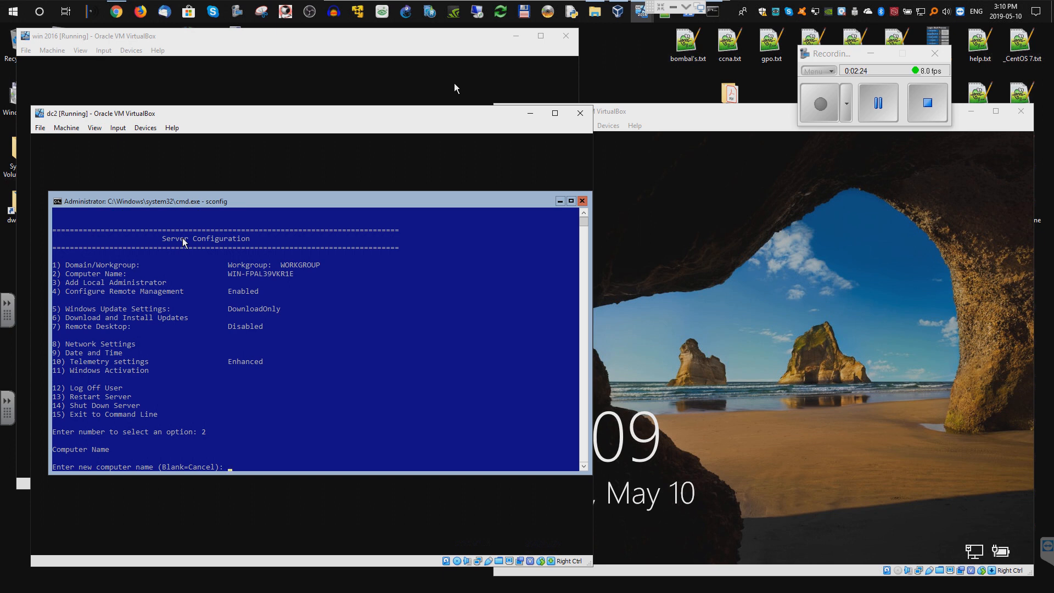
text(dc2)
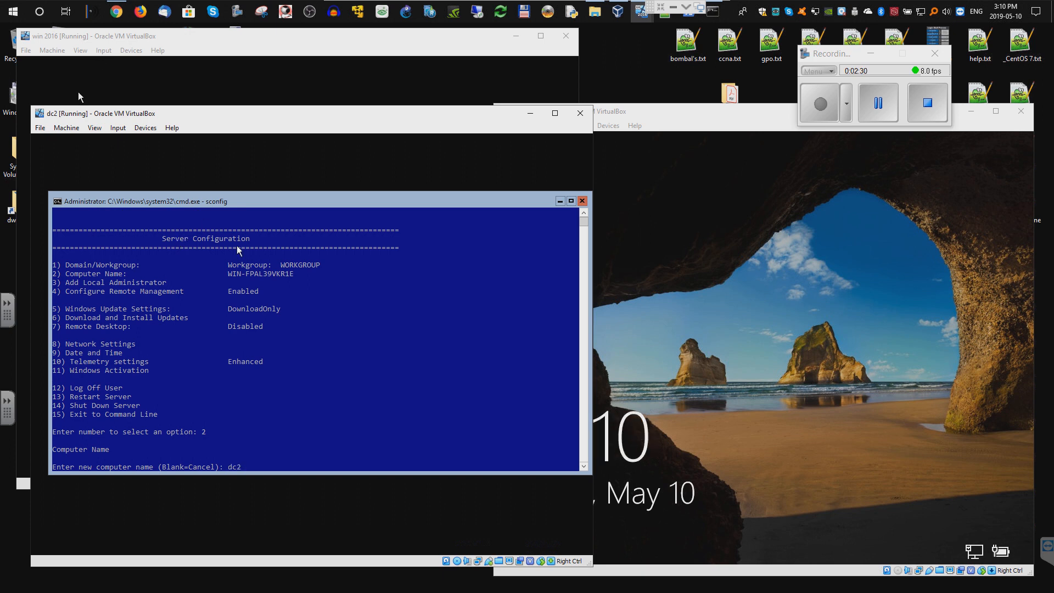
key(Return)
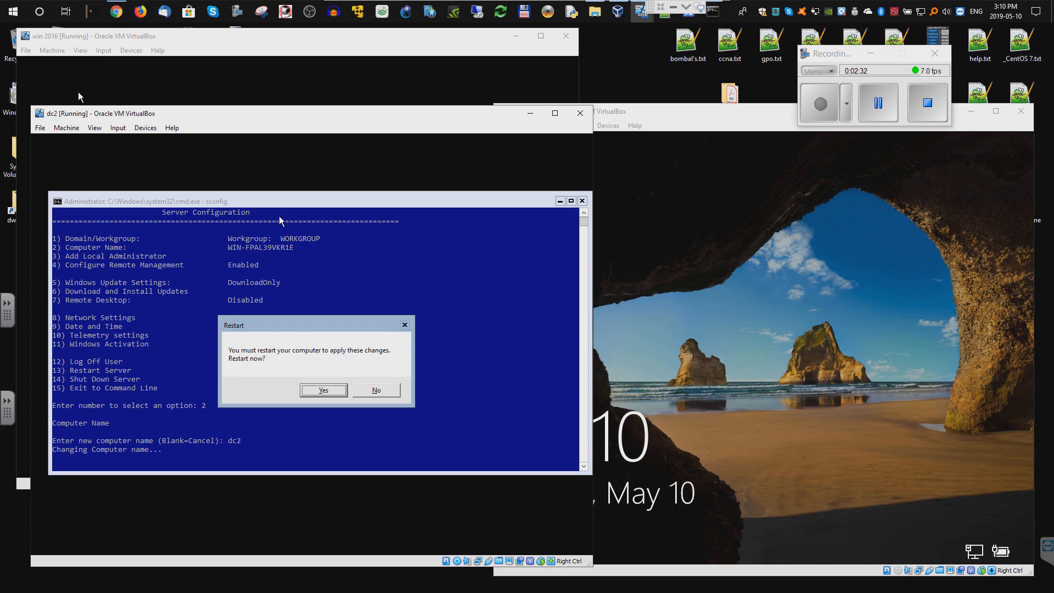
click(339, 389)
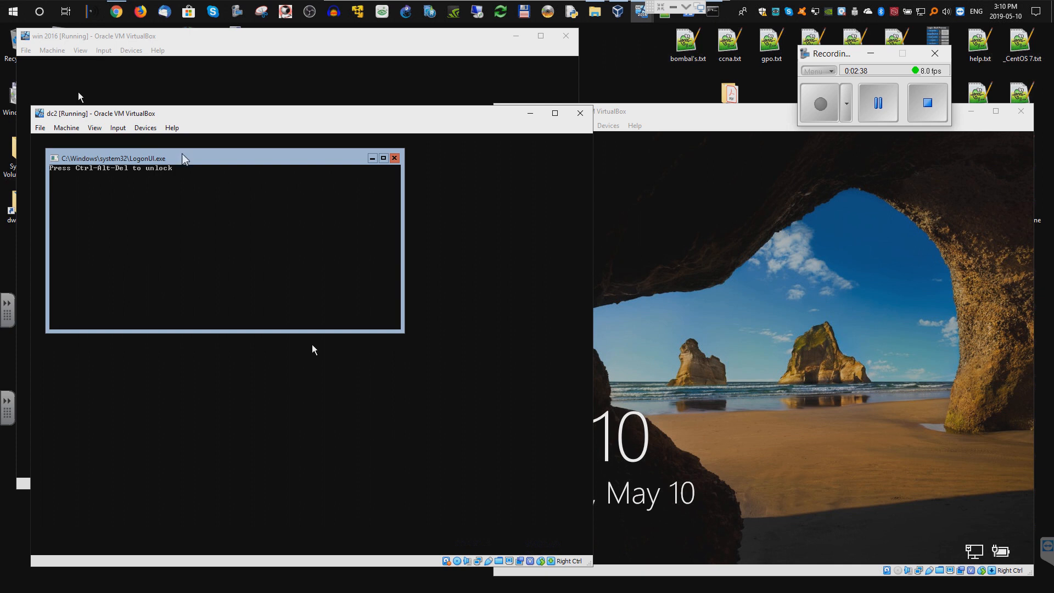
- Unlock dc2 with Ctrl-Alt-Del, sign in with the administrator password, and rerun sconfig
click(119, 129)
mouse_move(129, 142)
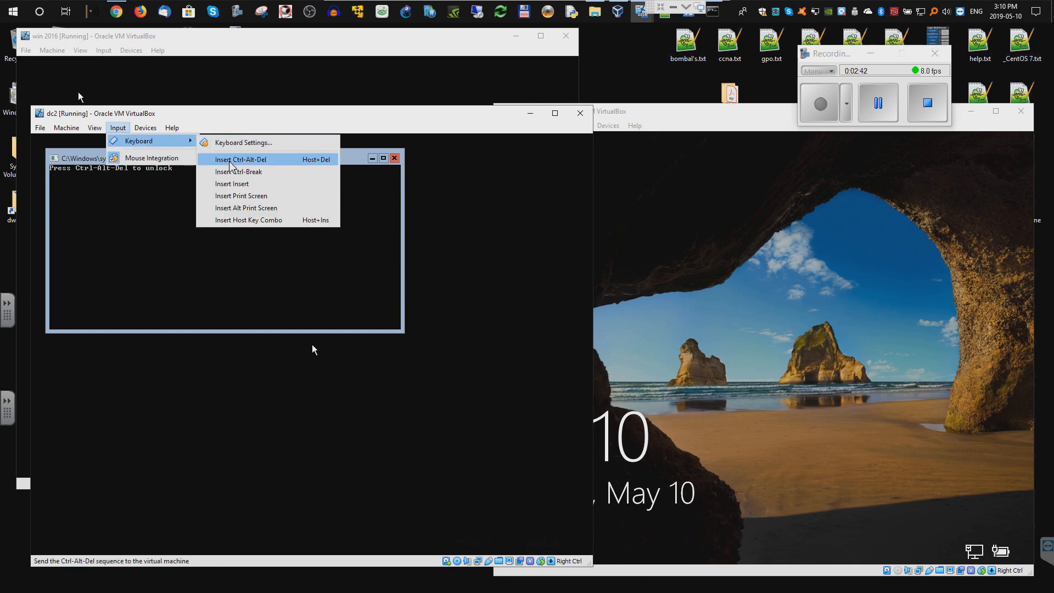
click(231, 159)
text(*******)
key(Return)
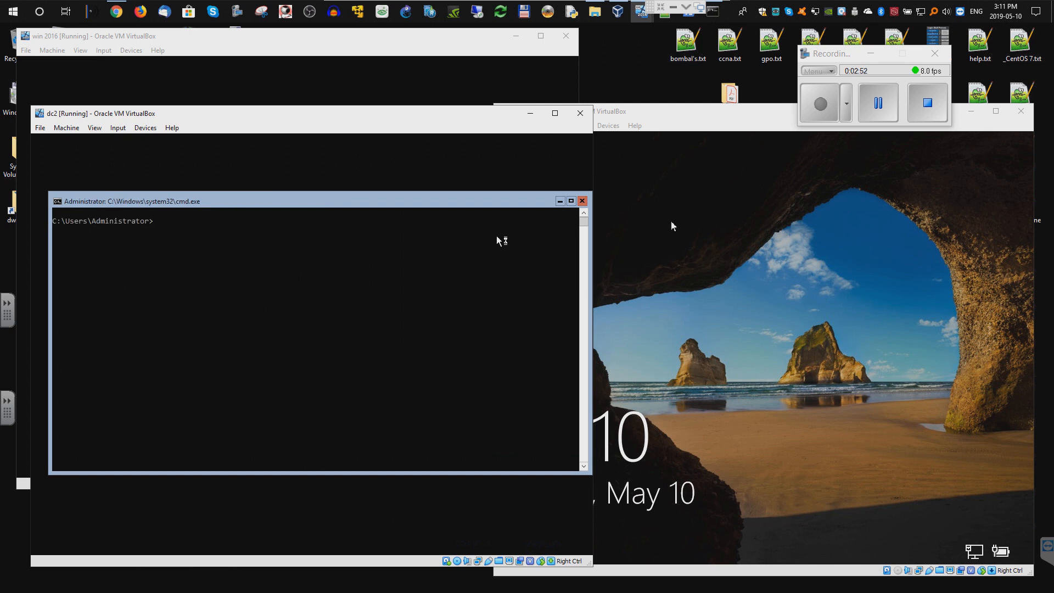
text(nfig)
key(Return)
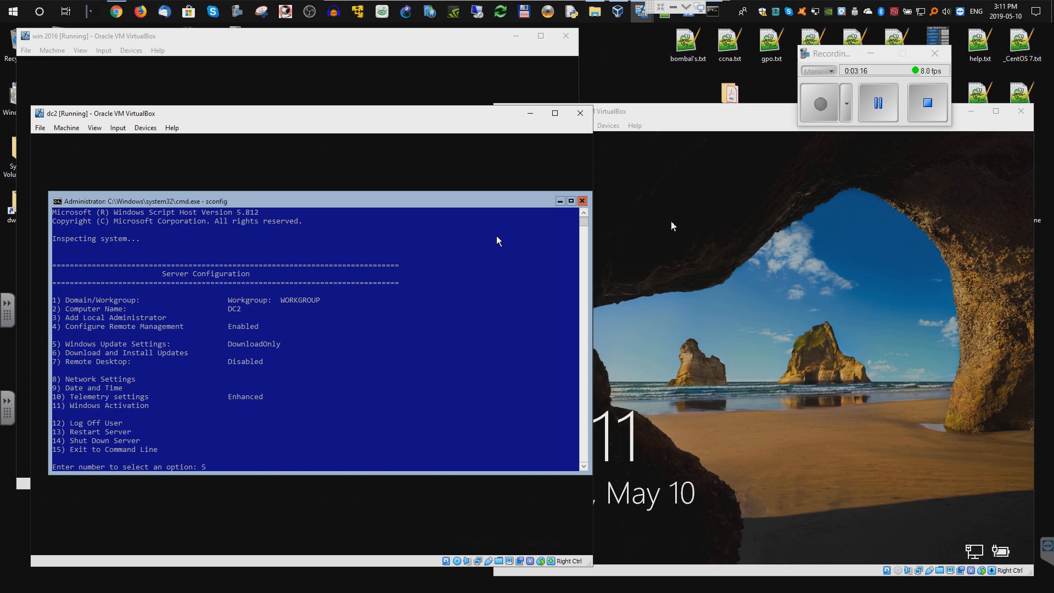
- Switch dc2's Windows Update setting to Automatic and confirm
key(Return)
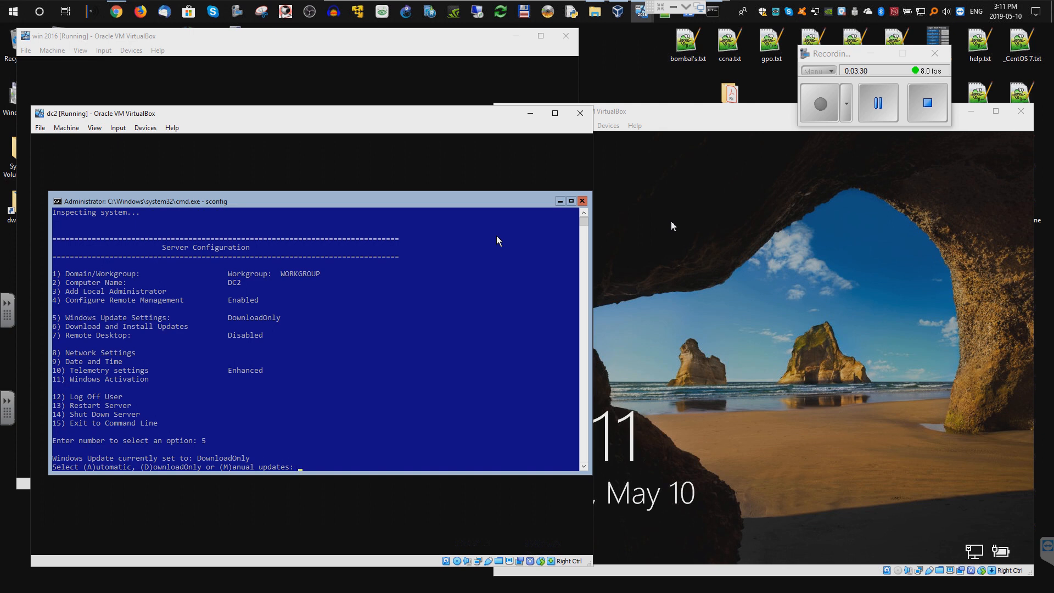
text(a)
key(Return)
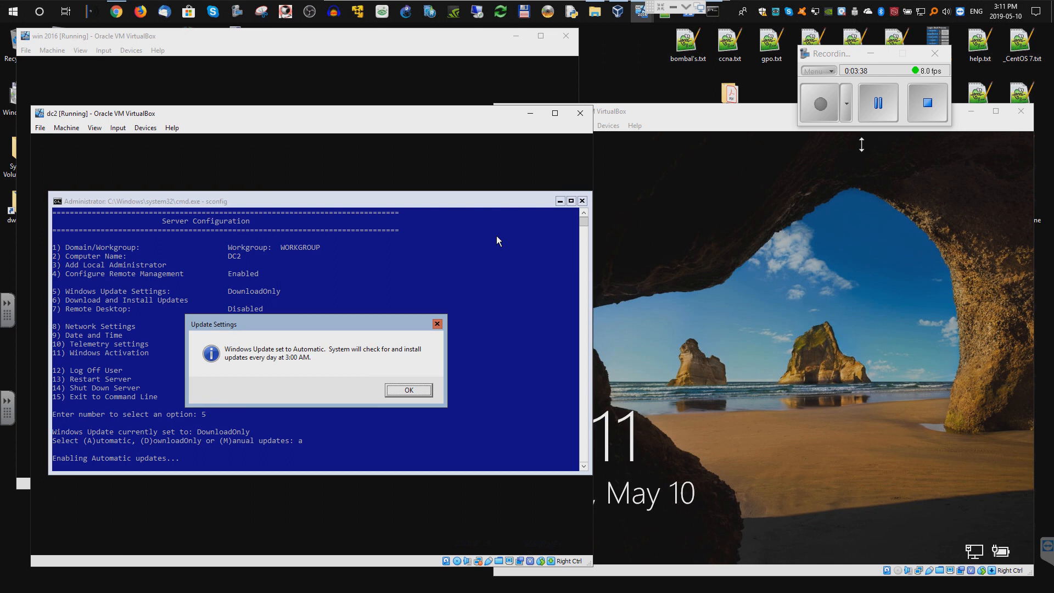
click(403, 388)
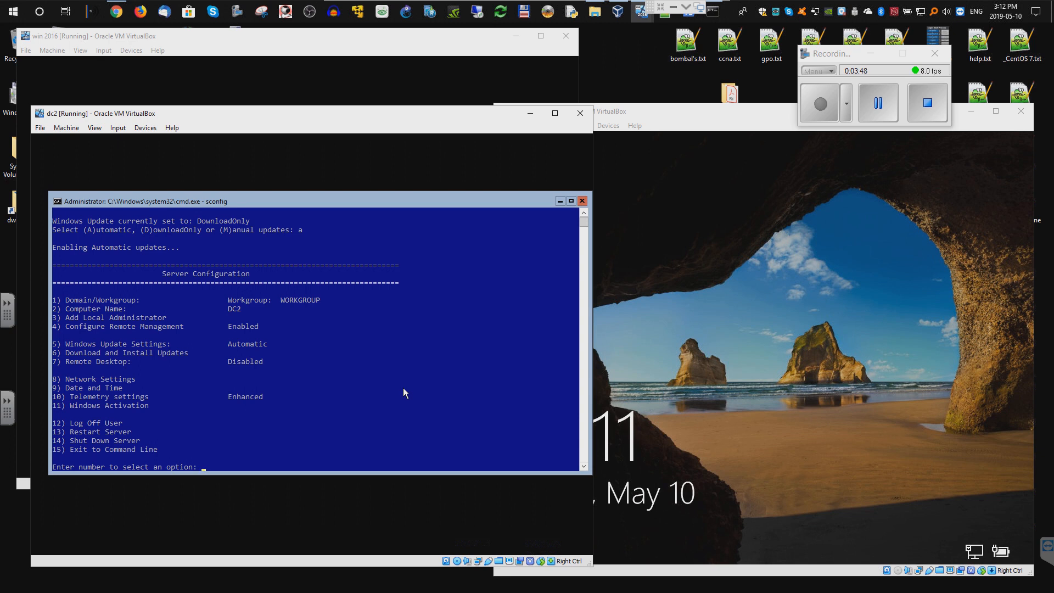
- Use sconfig option 6 to search for all applicable updates
text(6)
key(Return)
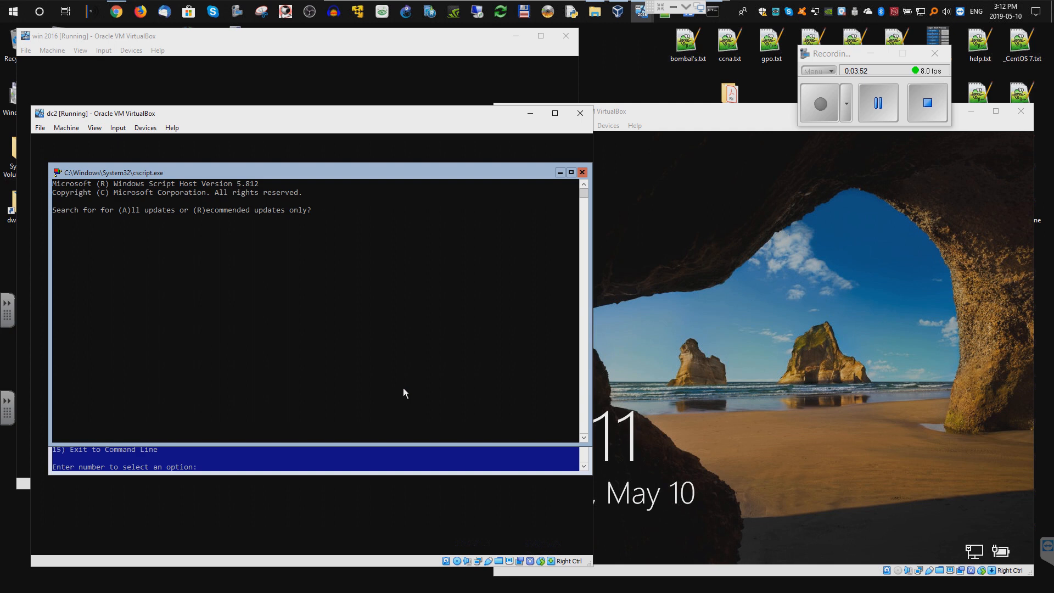
text(a)
key(Return)
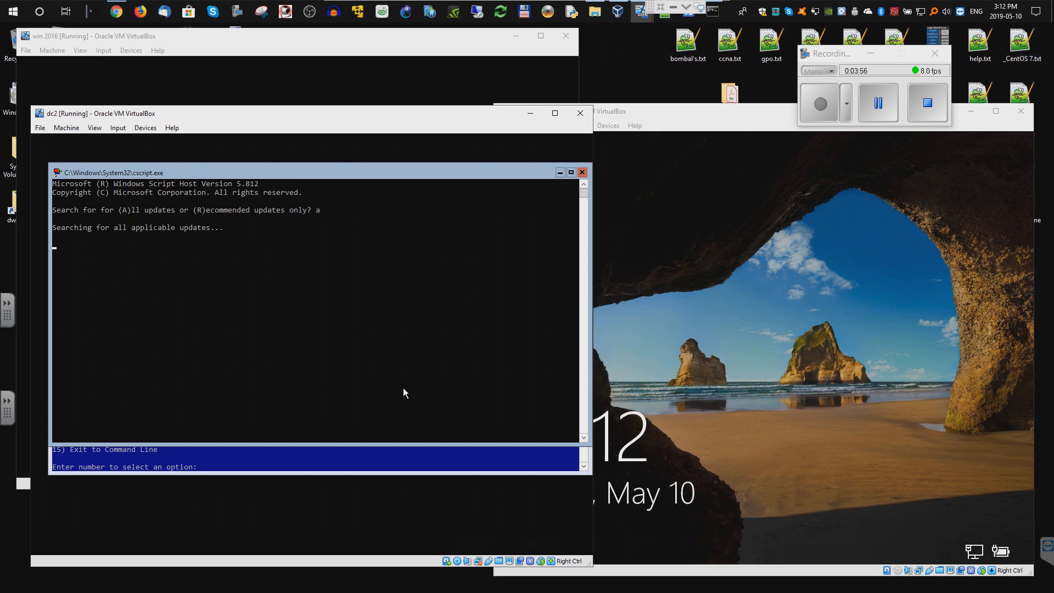
click(877, 102)
click(821, 104)
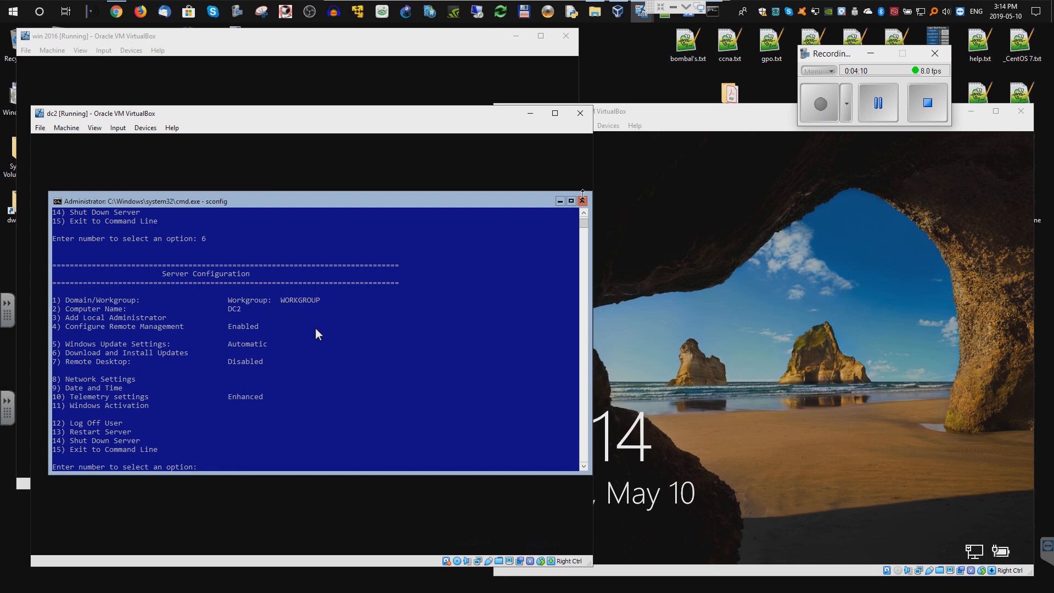
- Use sconfig option 9 to set the time zone to (UTC-05:00) Eastern Time (US & Canada)
text(9)
key(Return)
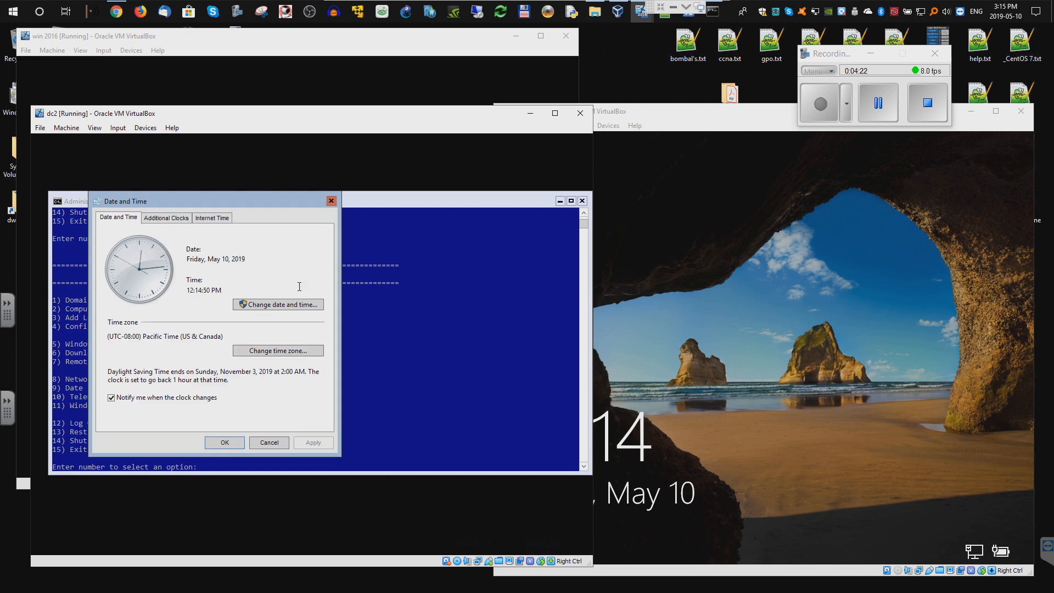
click(267, 351)
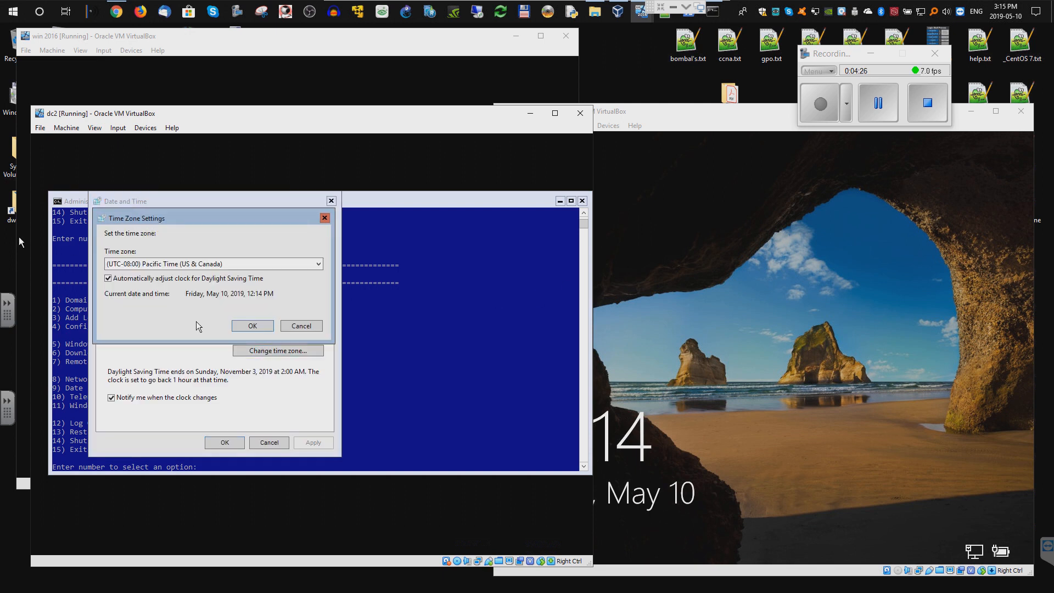
click(162, 265)
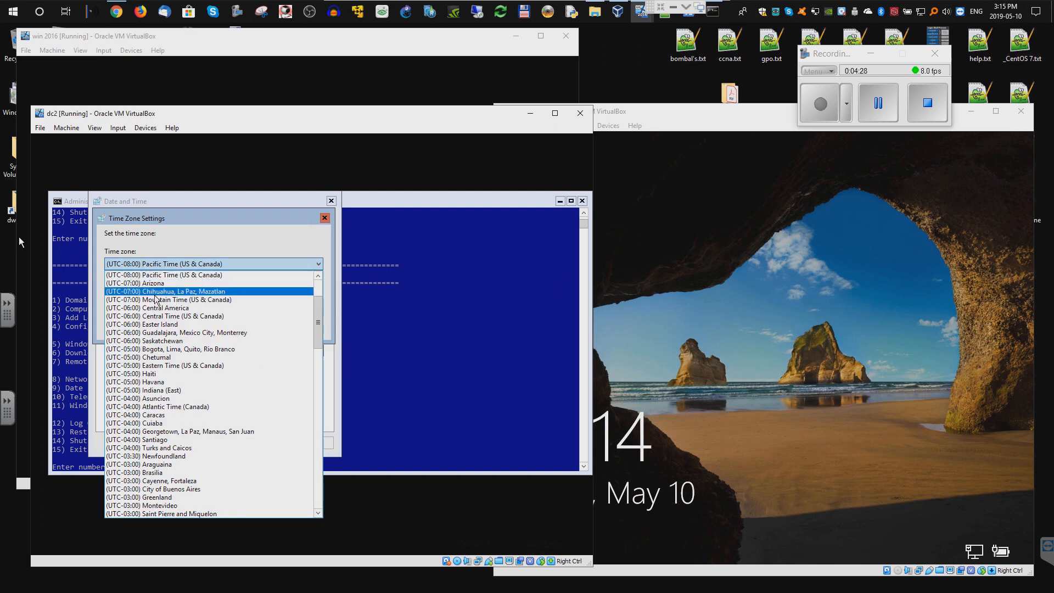
click(162, 366)
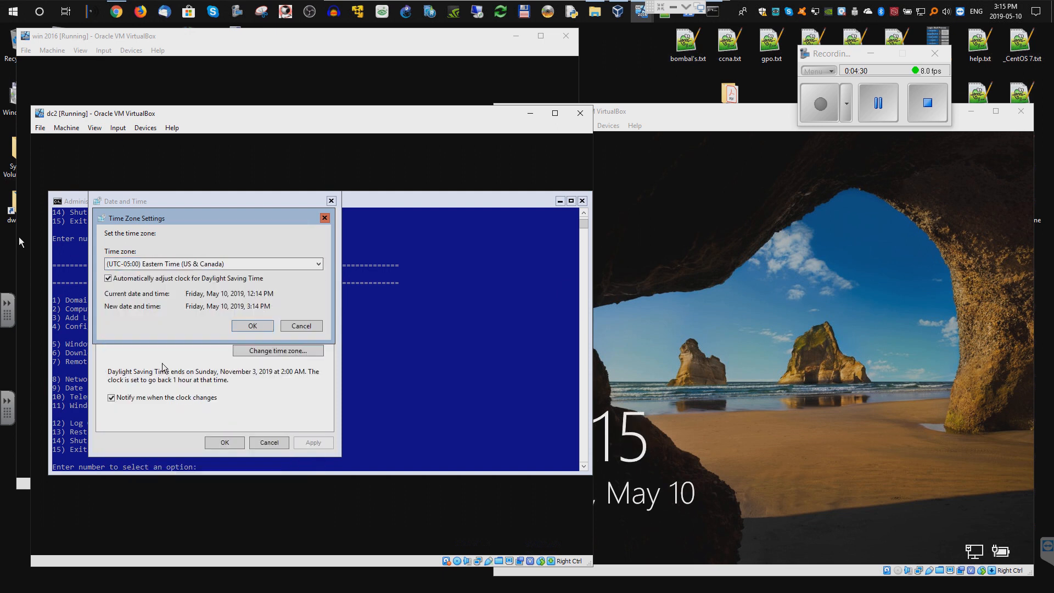
click(264, 328)
click(242, 443)
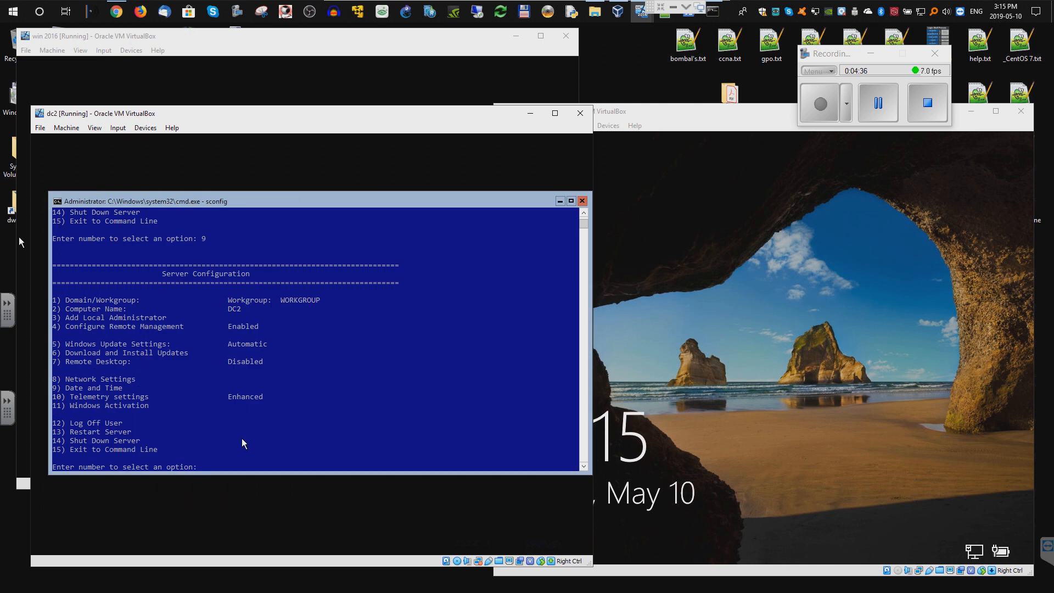
text(11)
key(Return)
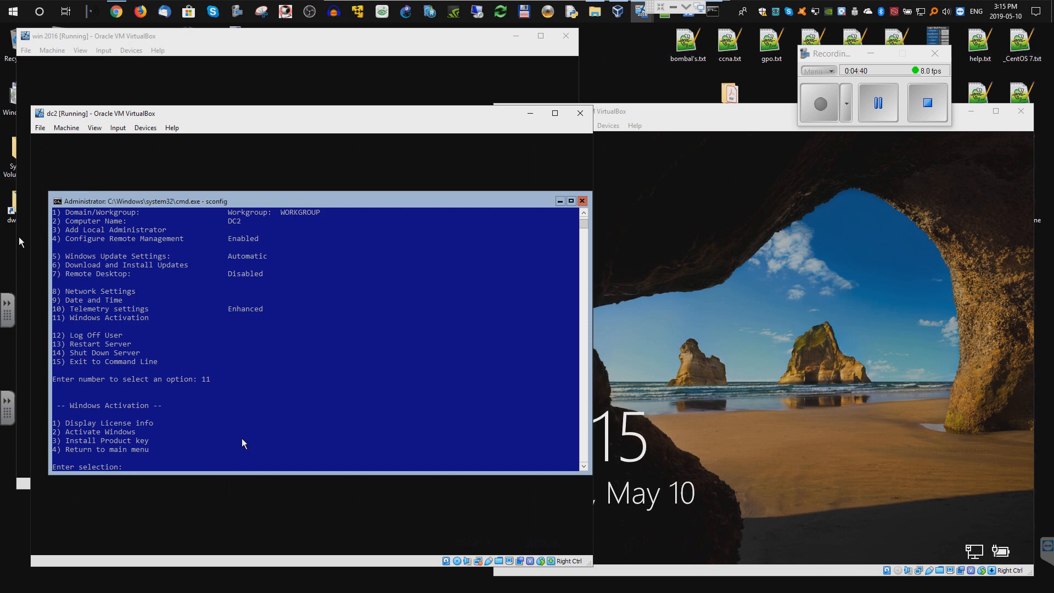
text(1)
key(Return)
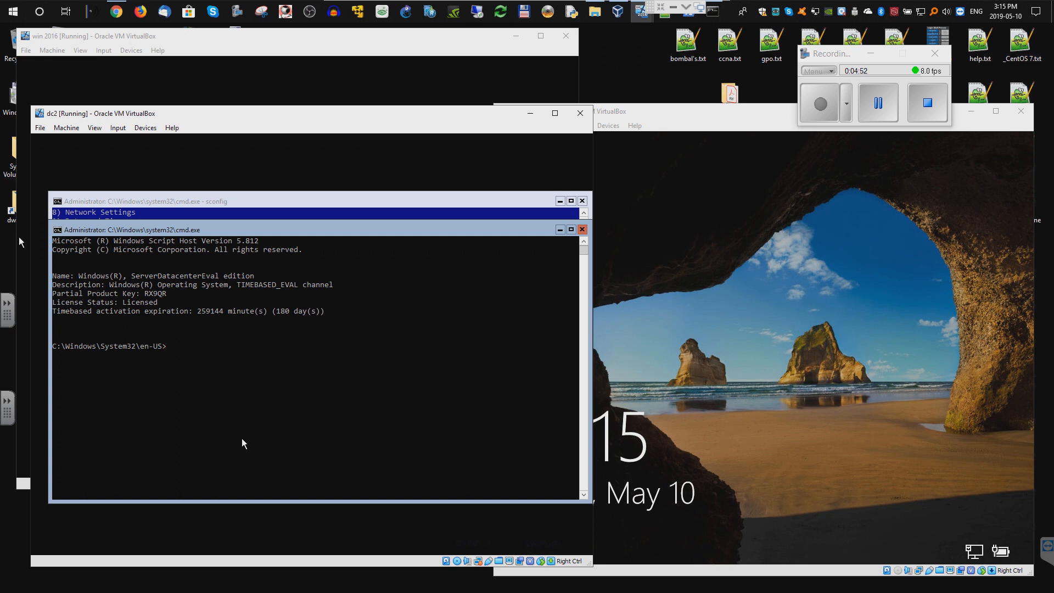
text(ping google.com)
key(Return)
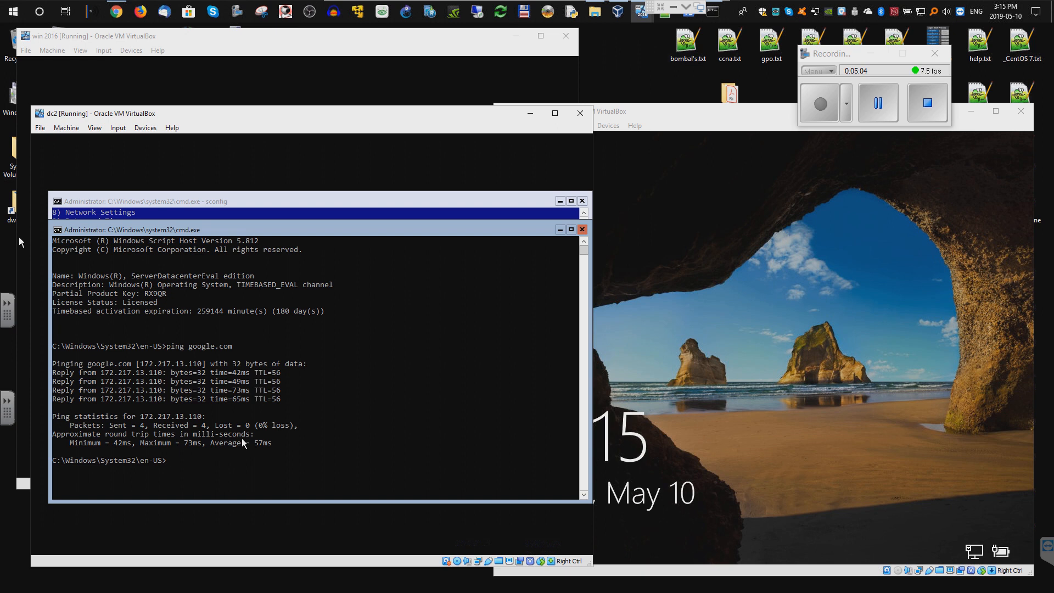
text(ip confi)
key(BackSpace)
key(BackSpace)
key(BackSpace)
click(583, 230)
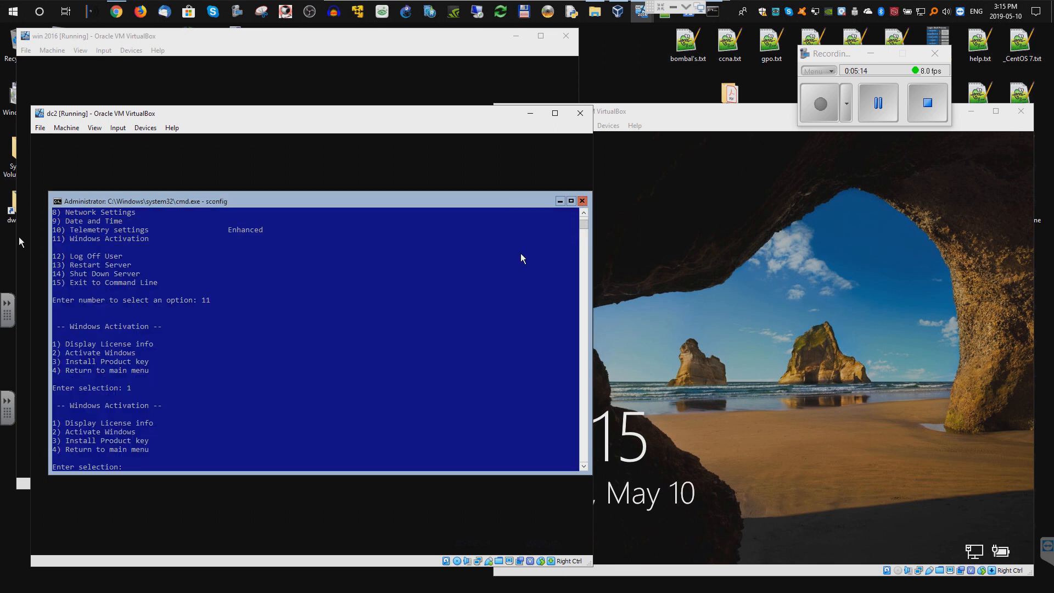
text(4)
key(Return)
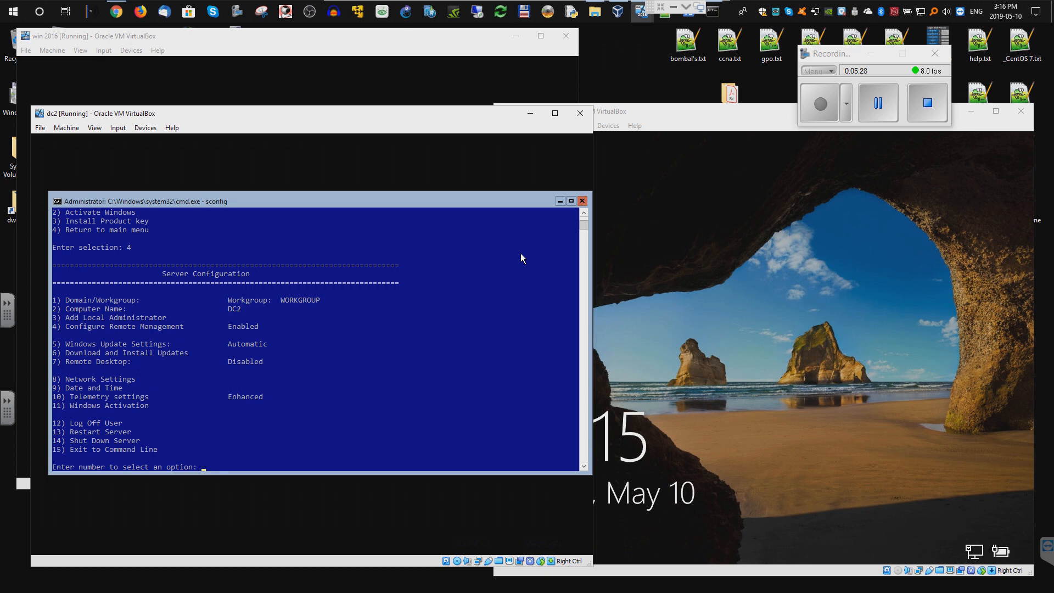
- Open Network Settings for adapter index 0 and choose a static address
text(8)
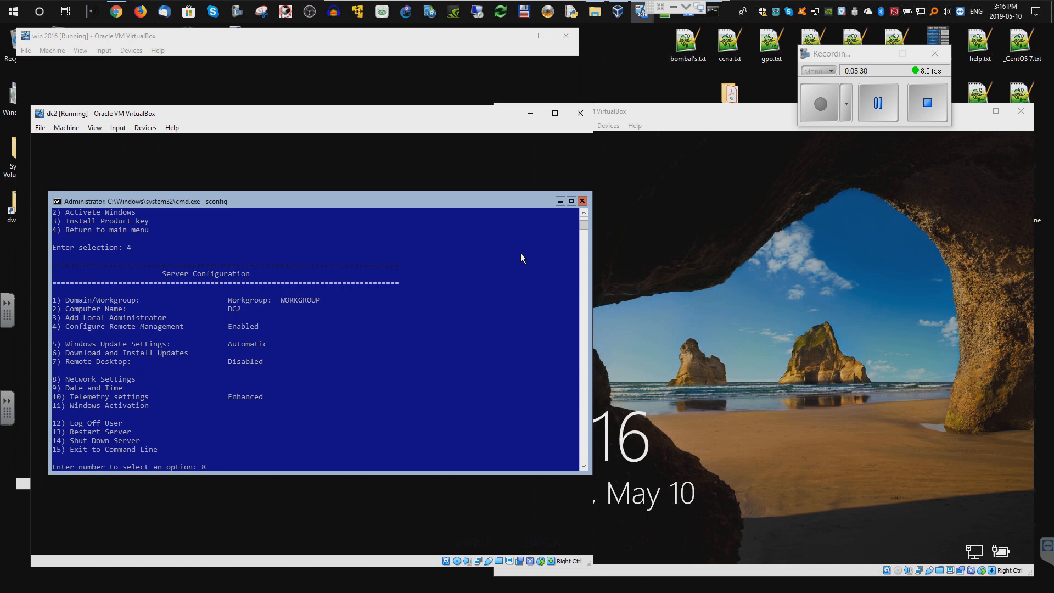
key(Return)
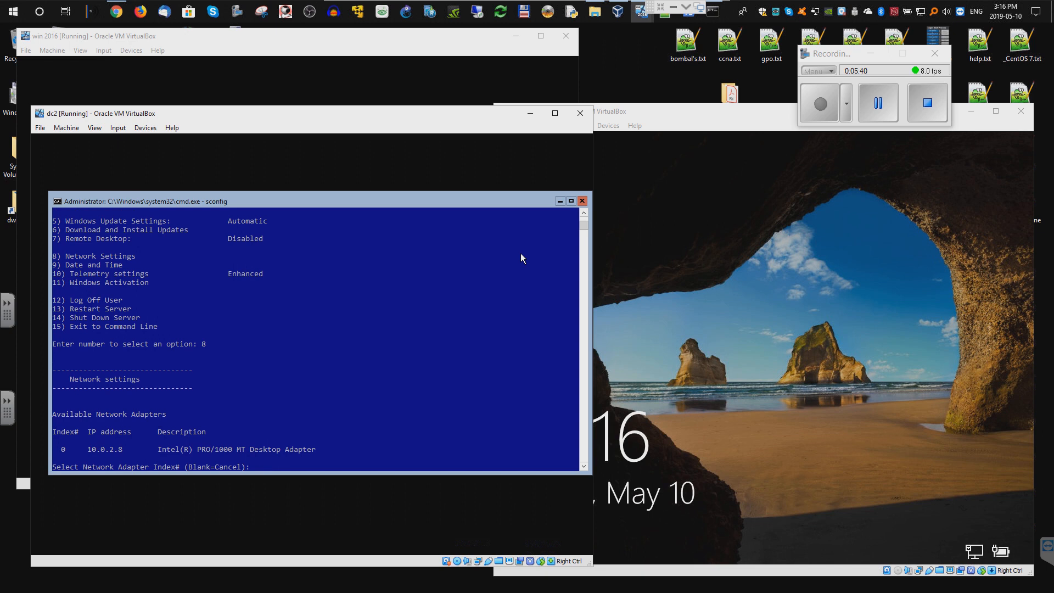
text(0)
key(Return)
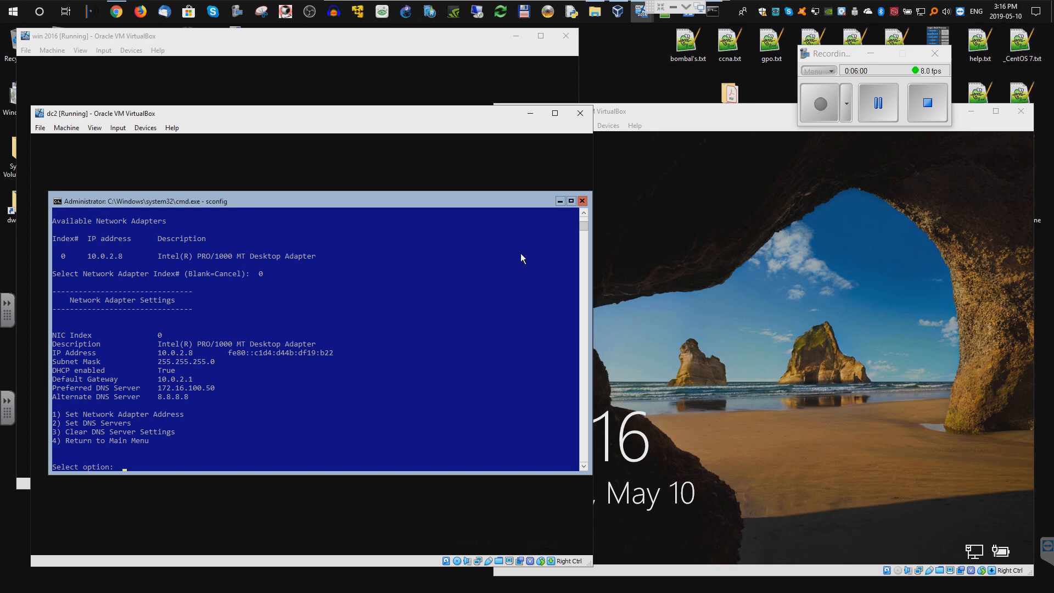
text(1)
key(Return)
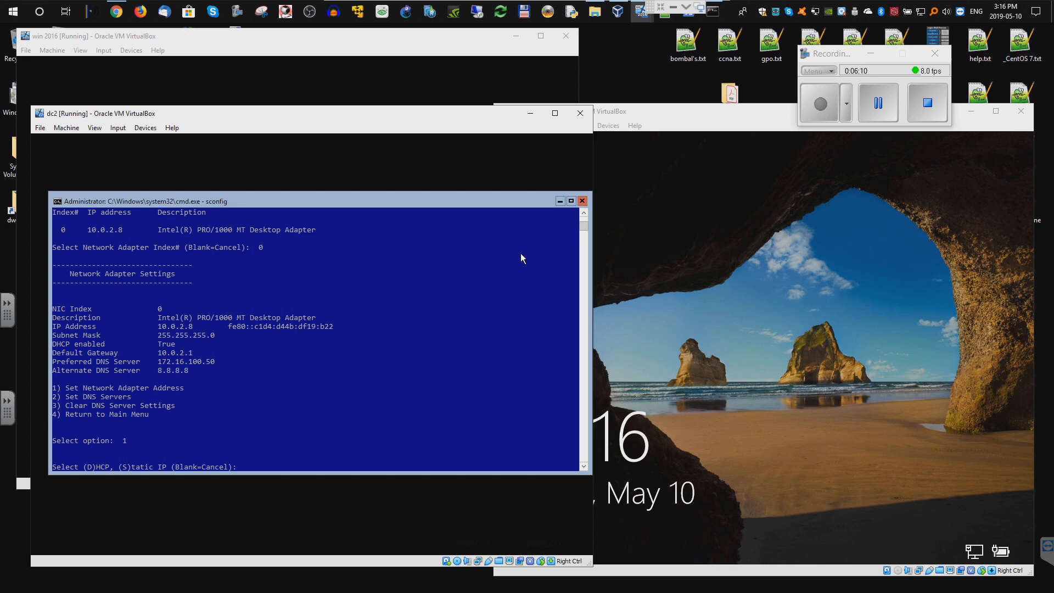
key(Return)
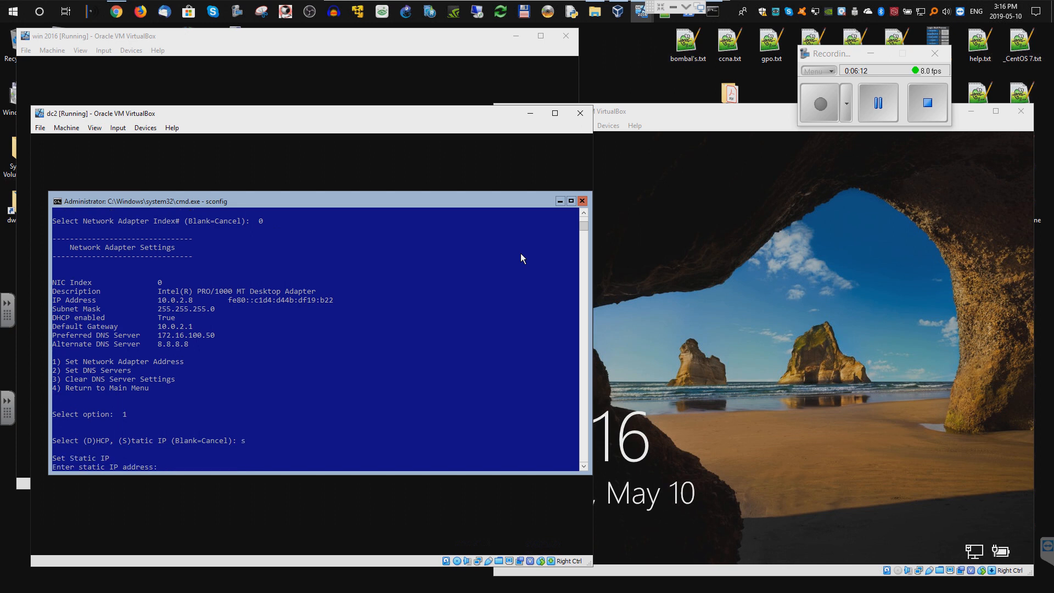
- Give dc2's adapter static IP 10.0.2.8, mask 255.255.255.0, gateway 10.0.2.1
text(10)
text(.0.2.8)
key(Return)
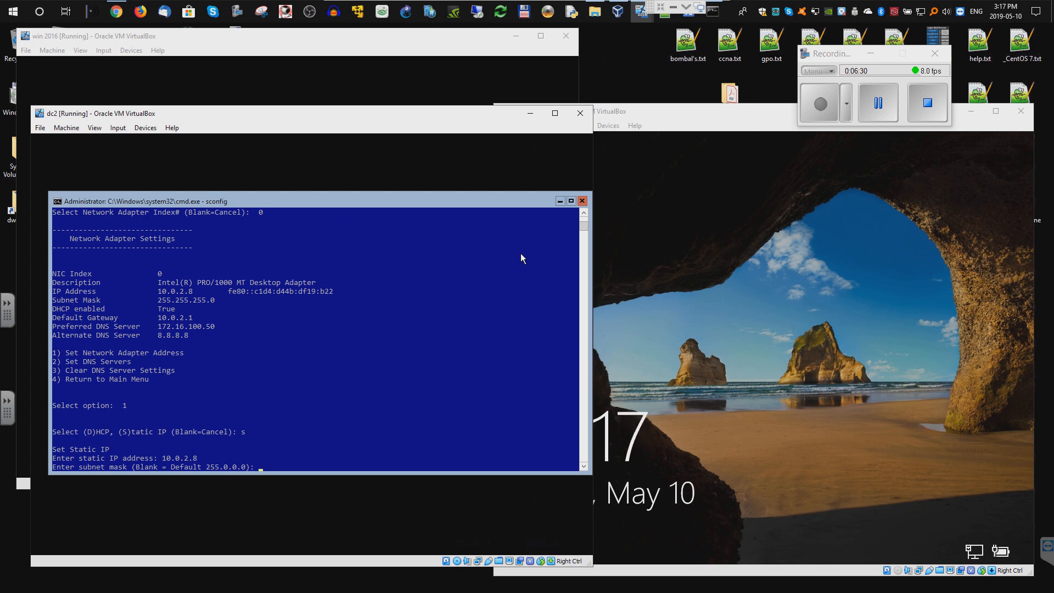
text(255.255.255.0)
key(Return)
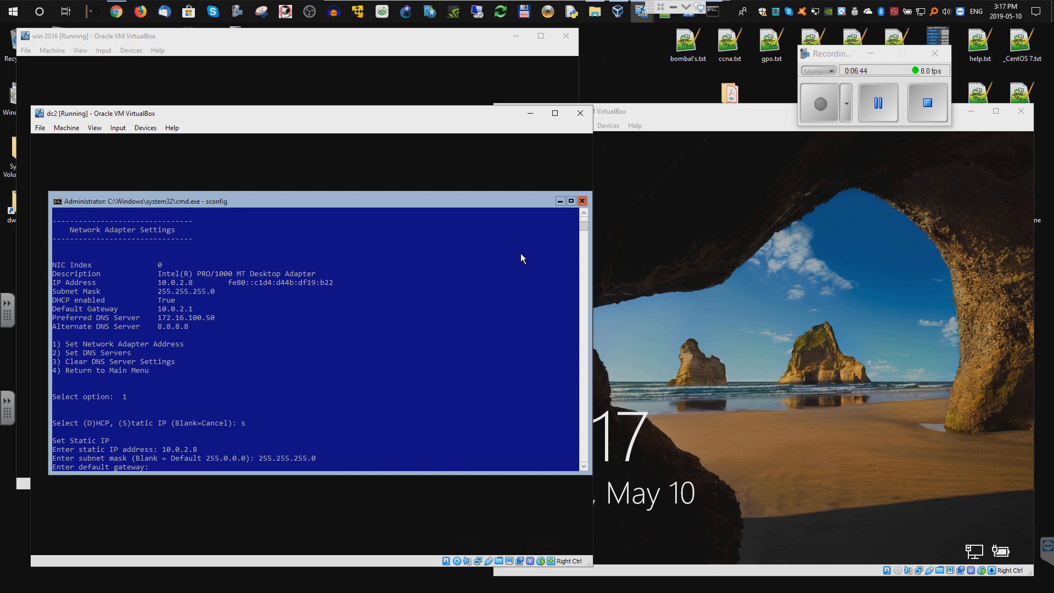
text(10.0.2.1)
key(Return)
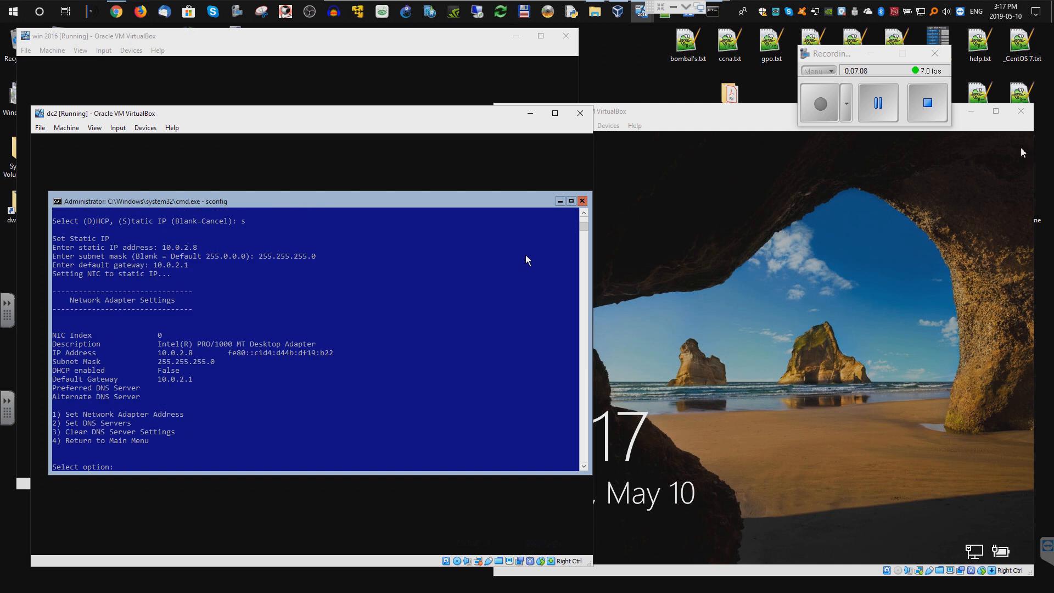
- Open the DNS Servers option and begin entering the preferred DNS address
text(2)
key(Return)
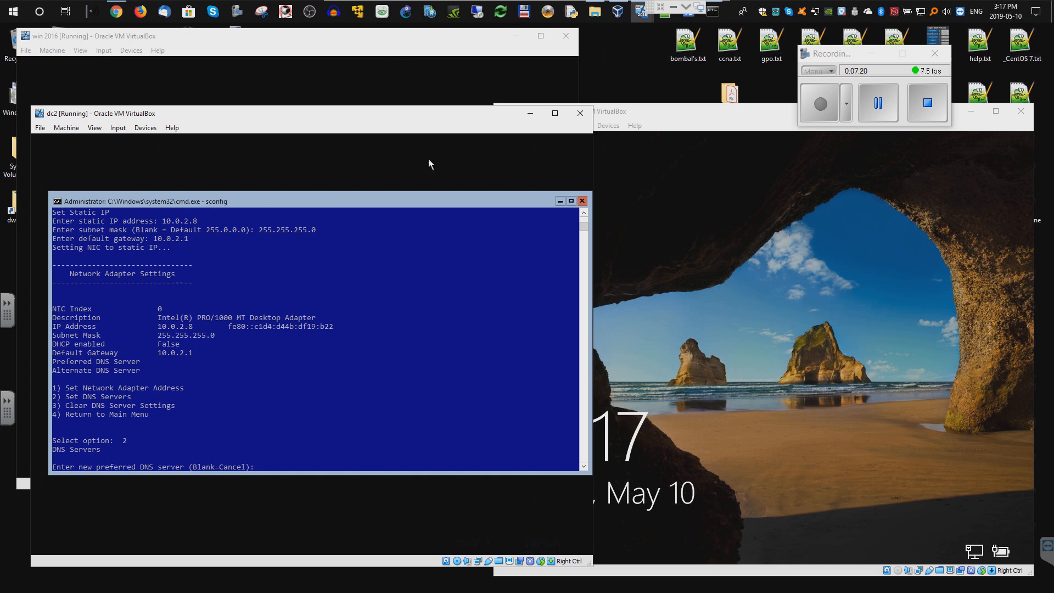
text(10)
- Sign in to the win 2016 VM using Ctrl-Alt-Del and the administrator password
click(361, 57)
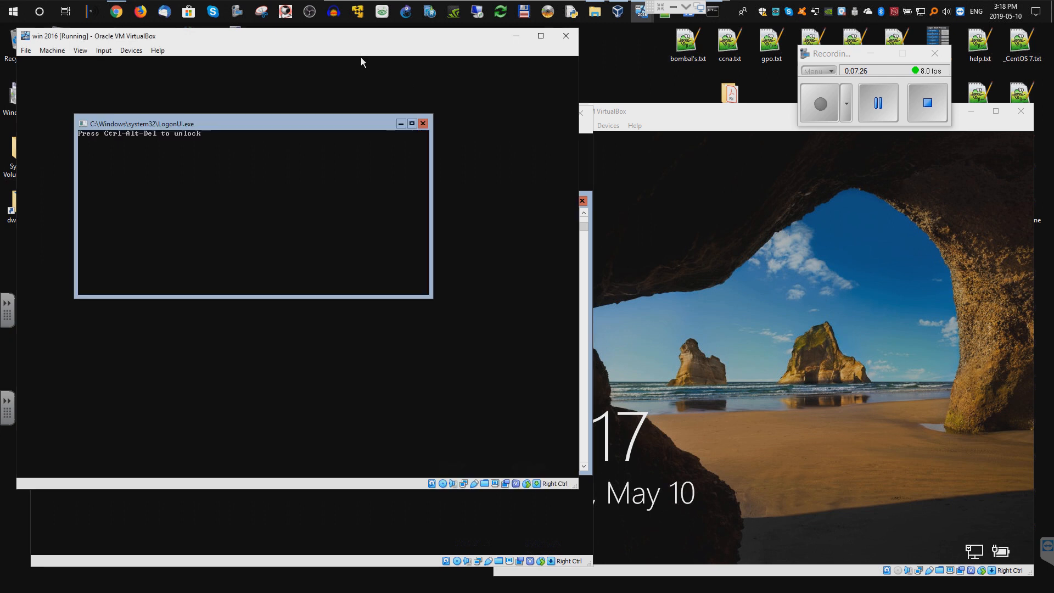
click(107, 51)
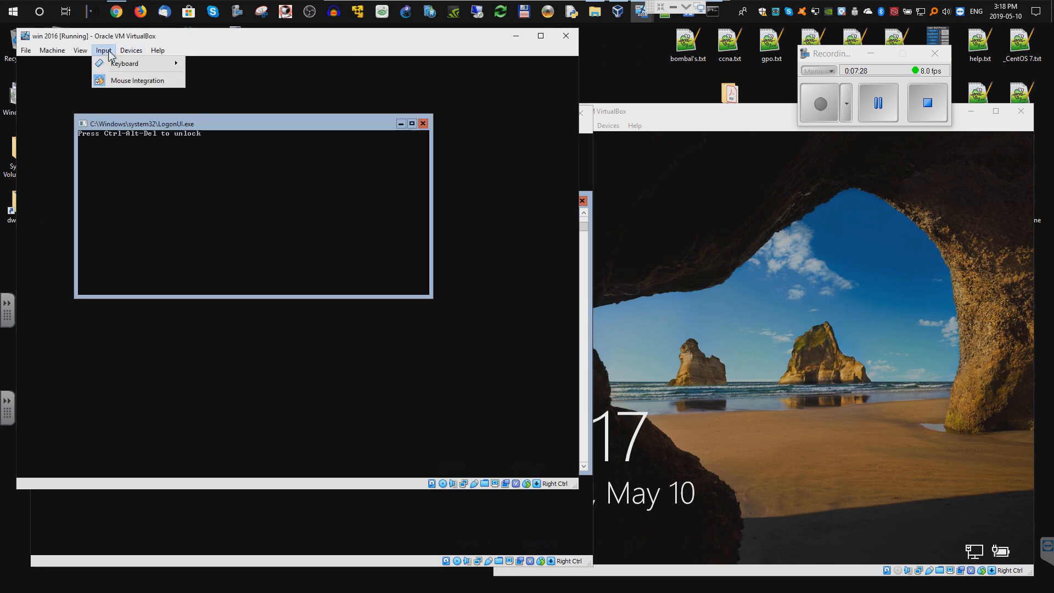
mouse_move(115, 63)
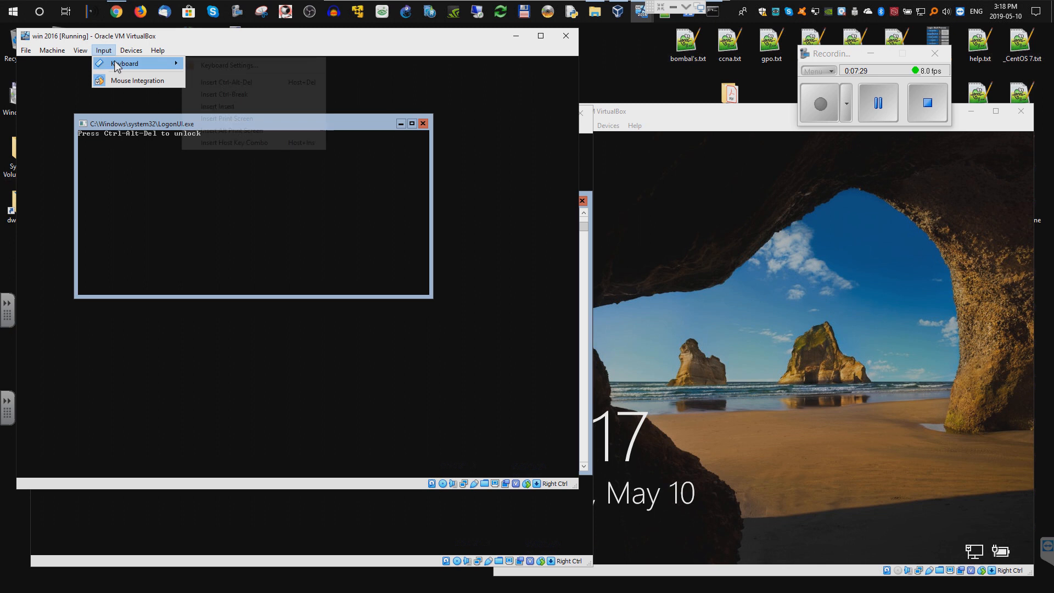
click(217, 83)
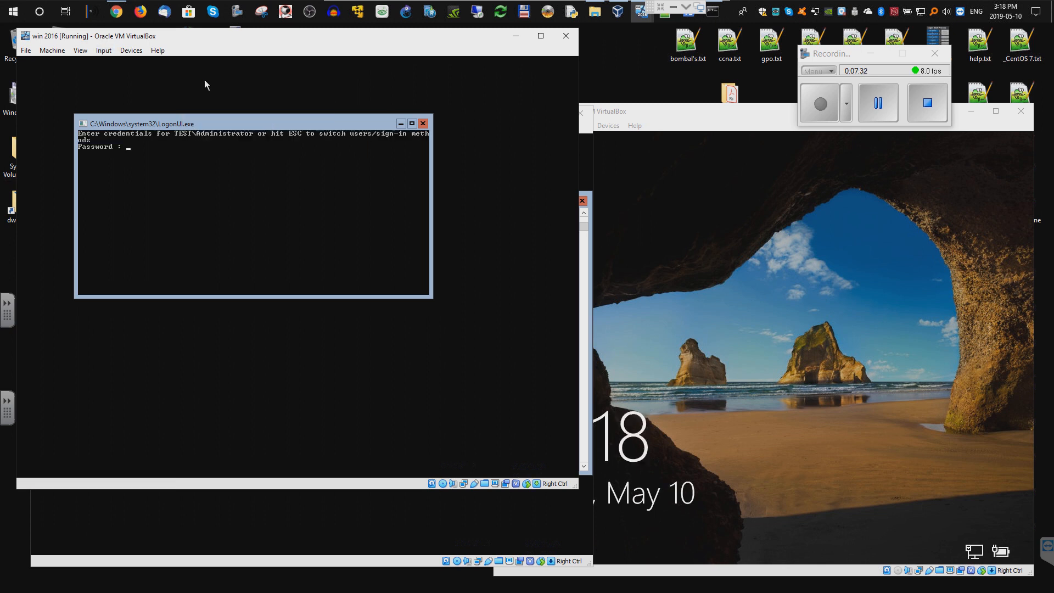
text(*******)
key(Return)
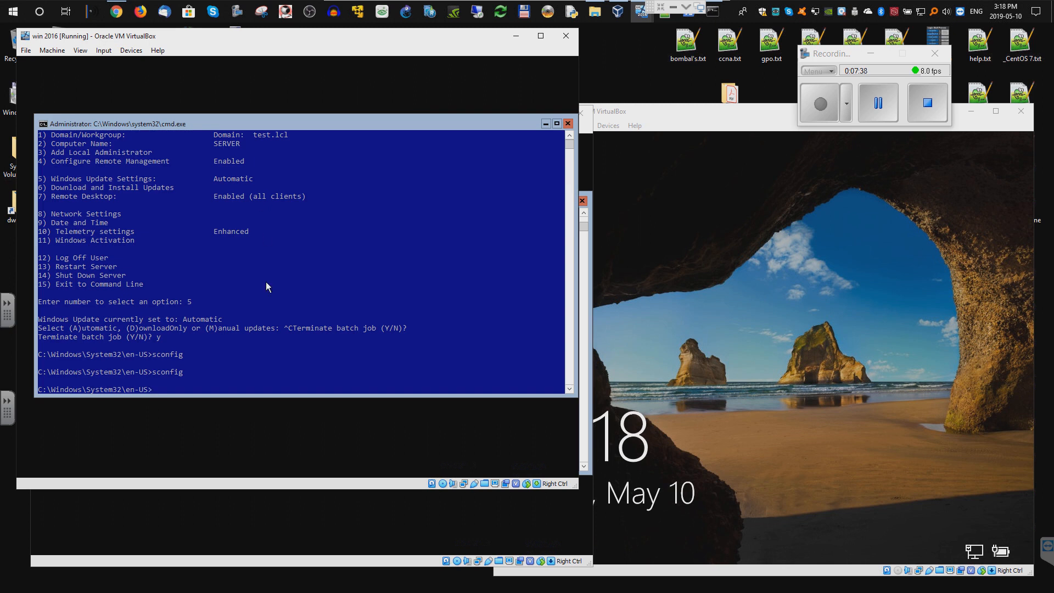
- Run ipconfig on win 2016 to confirm its IPv4 address is 10.0.2.6
text(ipconfig)
key(Return)
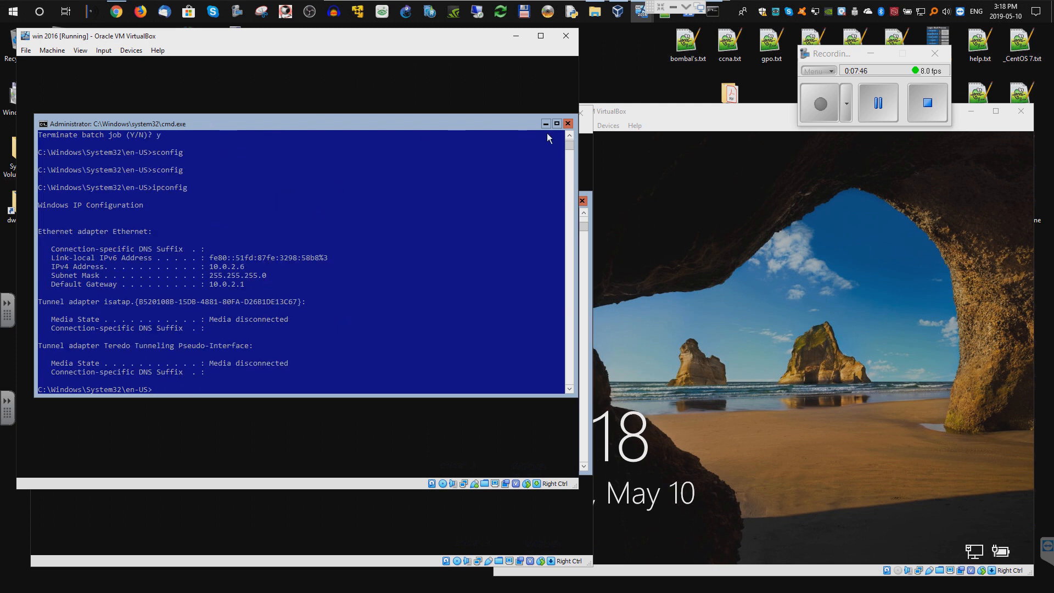
click(414, 510)
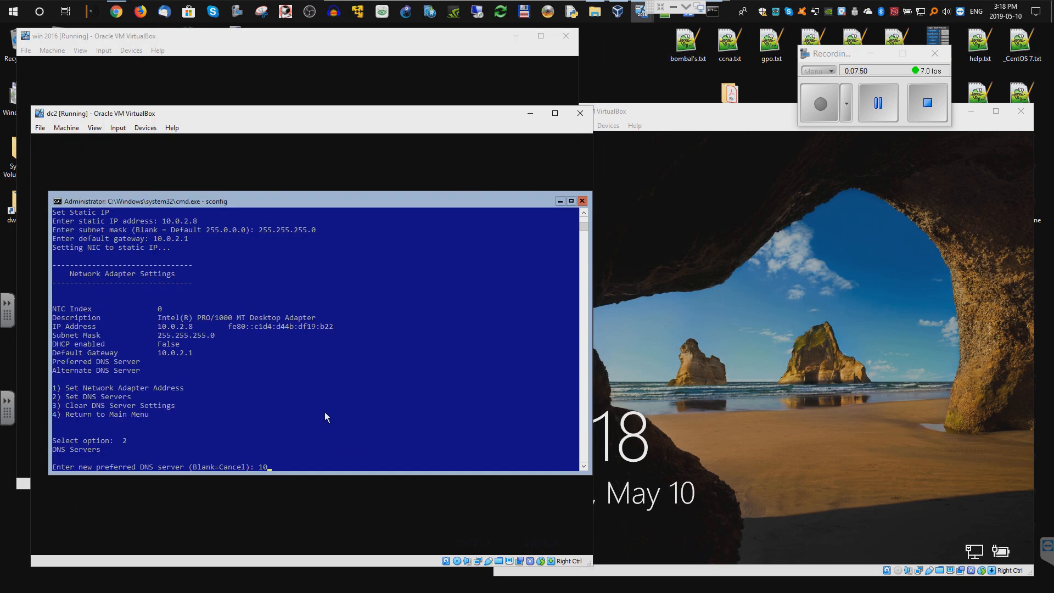
- Enter 10.0.2.6 as preferred and 10.0.2.8 as alternate DNS, then choose option 4
text(.0.2.6)
key(Return)
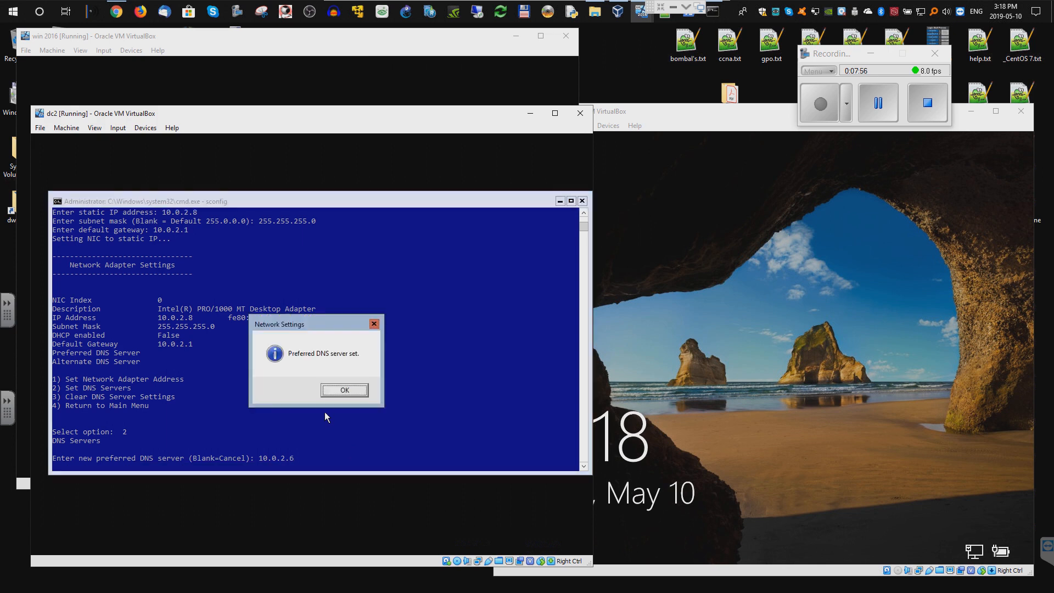
key(Return)
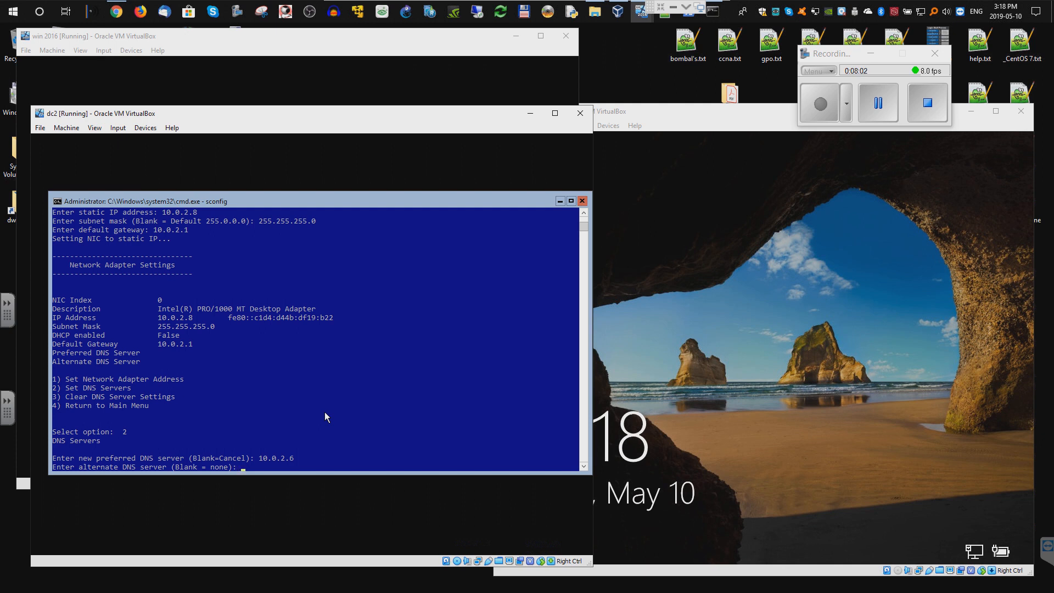
text(10.0.2.8)
key(Return)
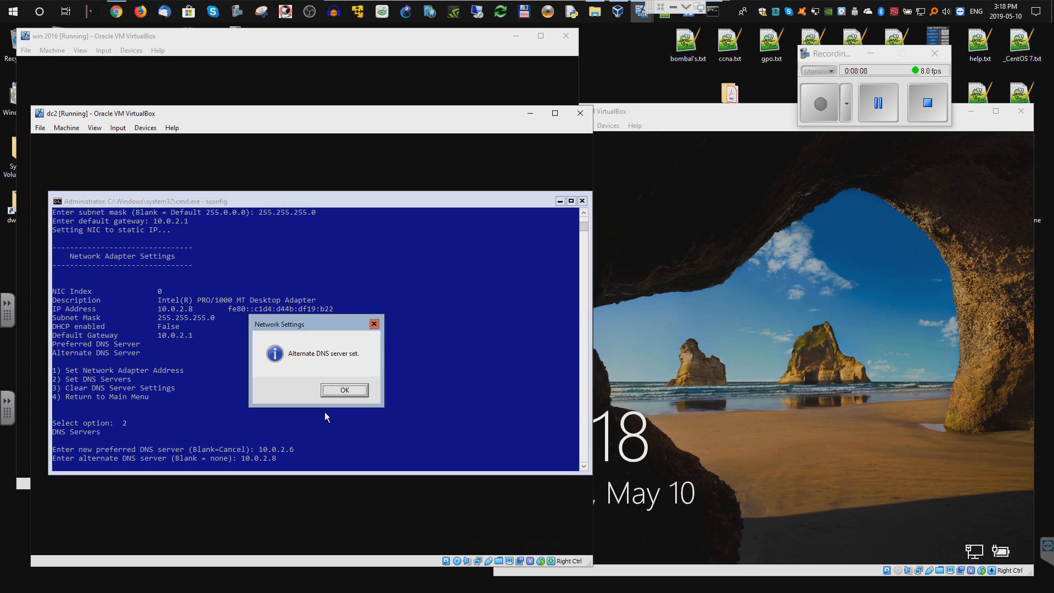
click(335, 386)
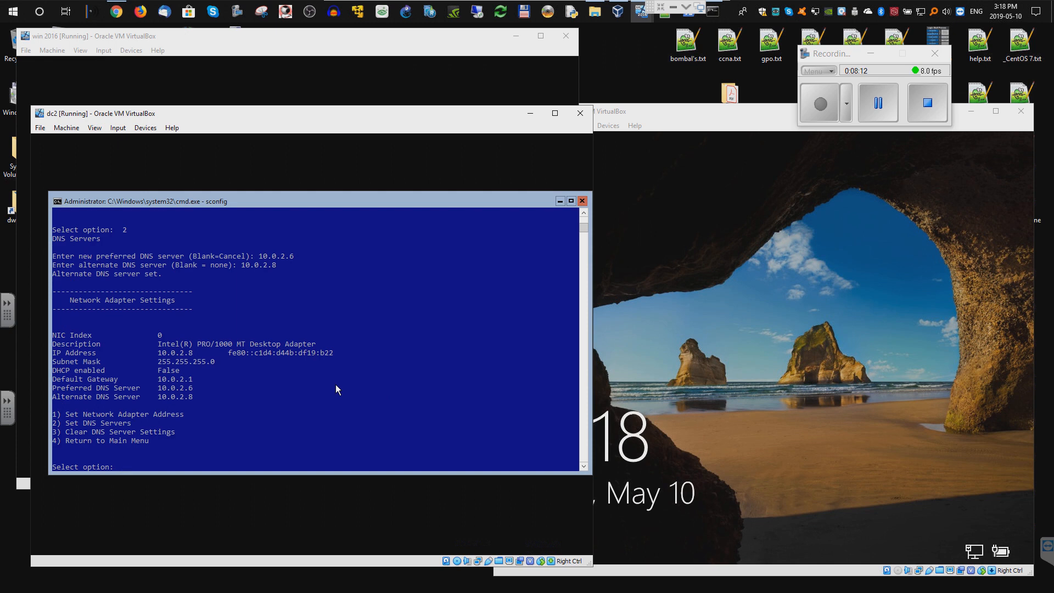
text(4)
key(Return)
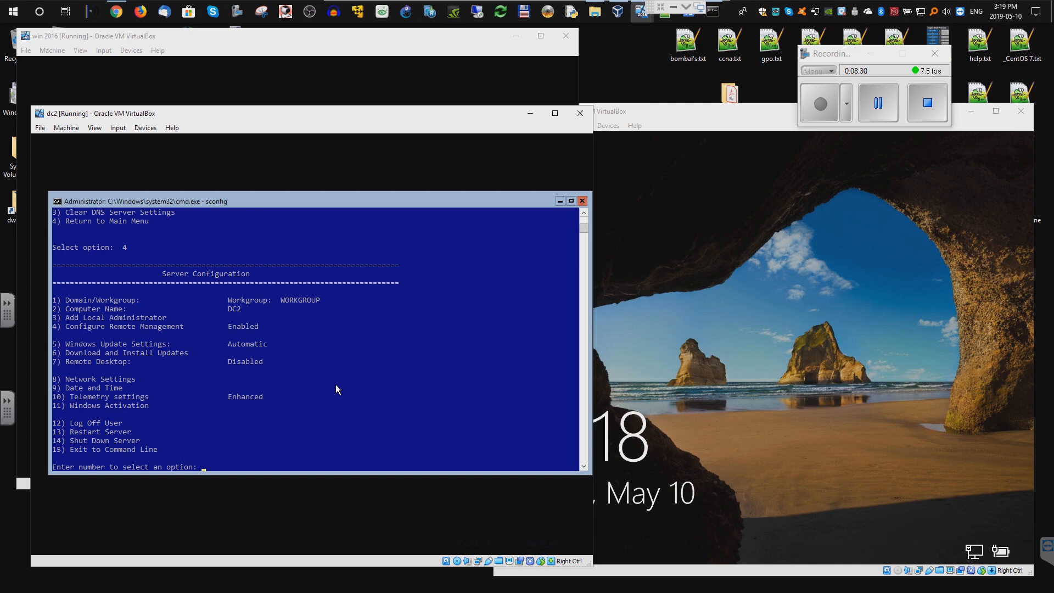
- Use sconfig option 1 to join domain test with the administrator account
key(Return)
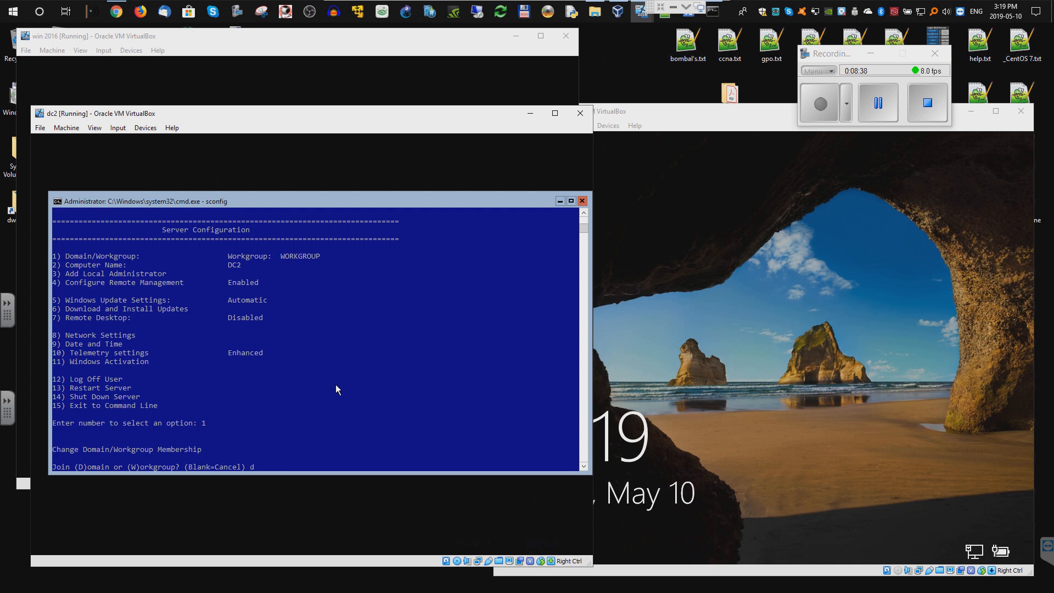
text(d)
key(Return)
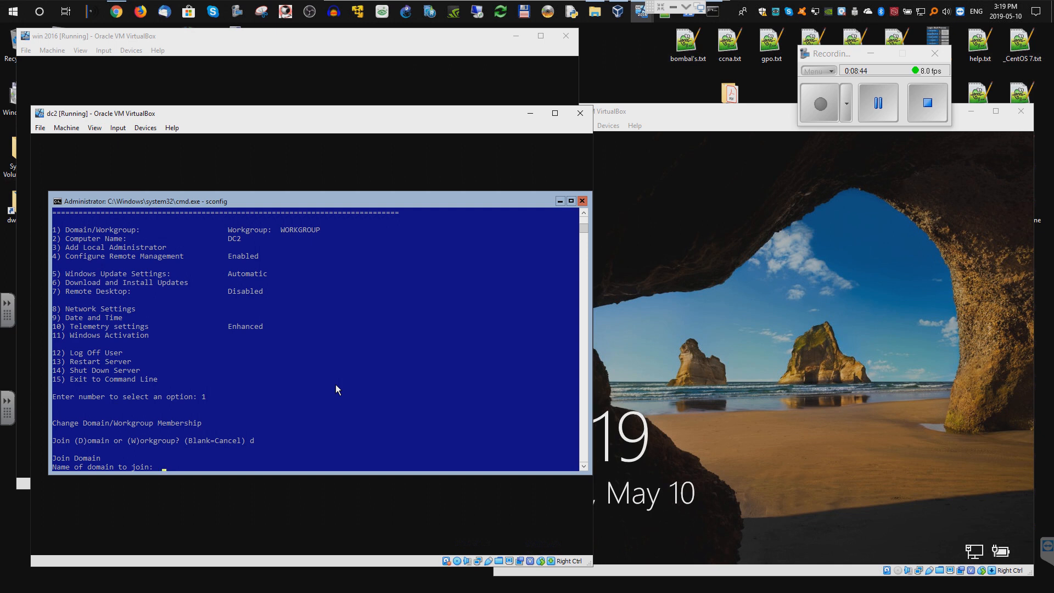
text(test)
key(Return)
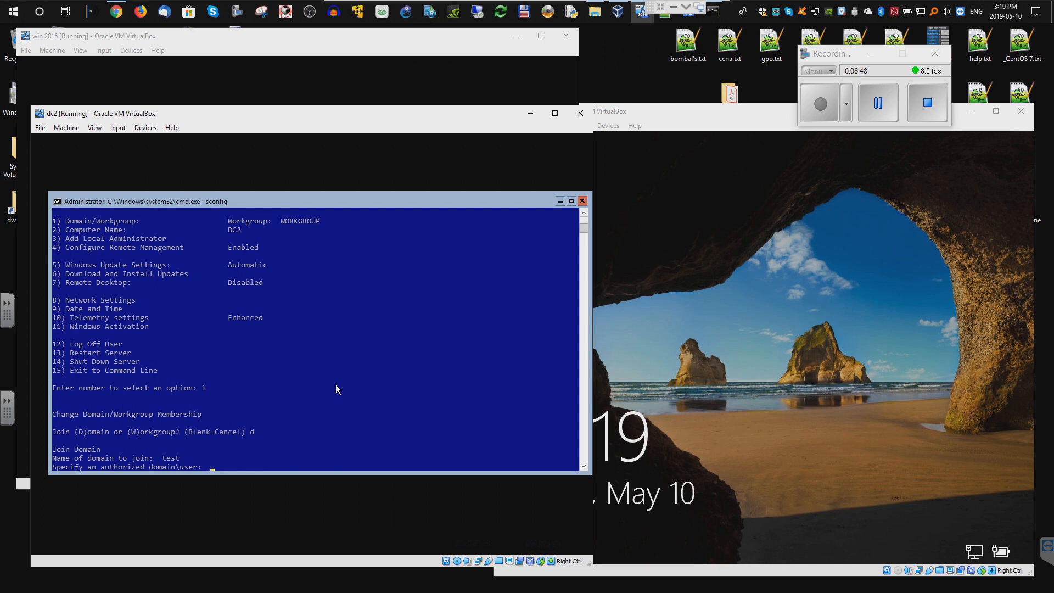
text(administrator)
key(Return)
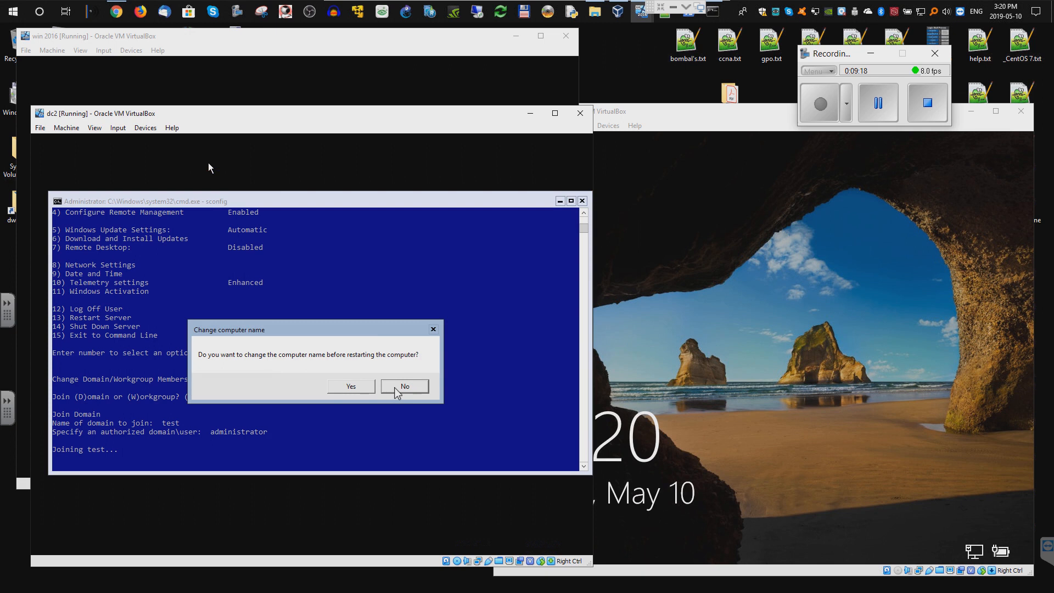
- Decline renaming the computer and restart dc2 to finish joining
click(395, 387)
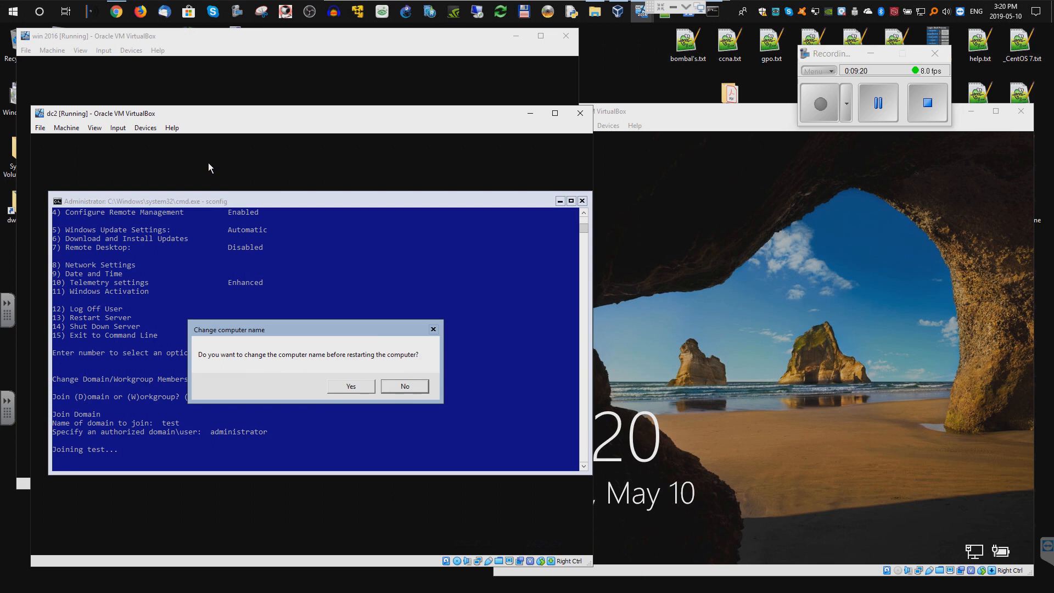
click(407, 387)
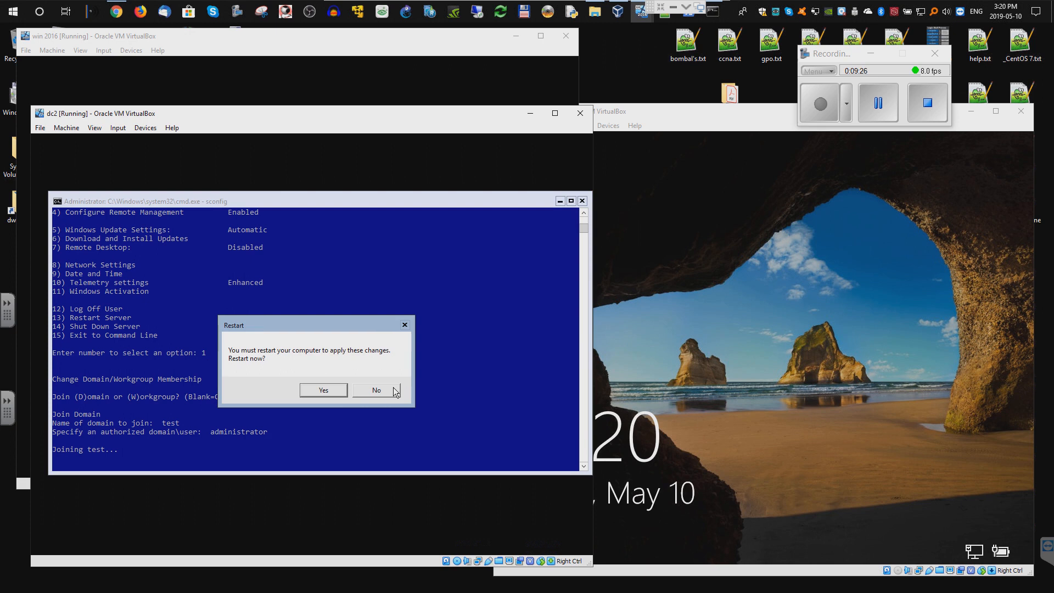
click(324, 390)
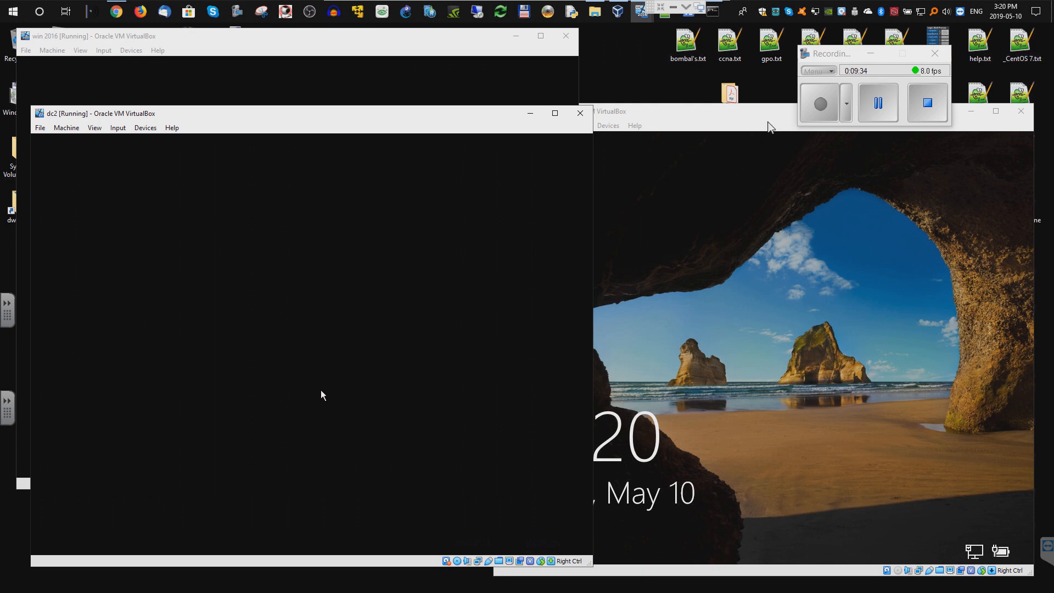
- Unlock win 10 with Ctrl-Alt-Del and the domain administrator password, then minimize the VM session
click(767, 123)
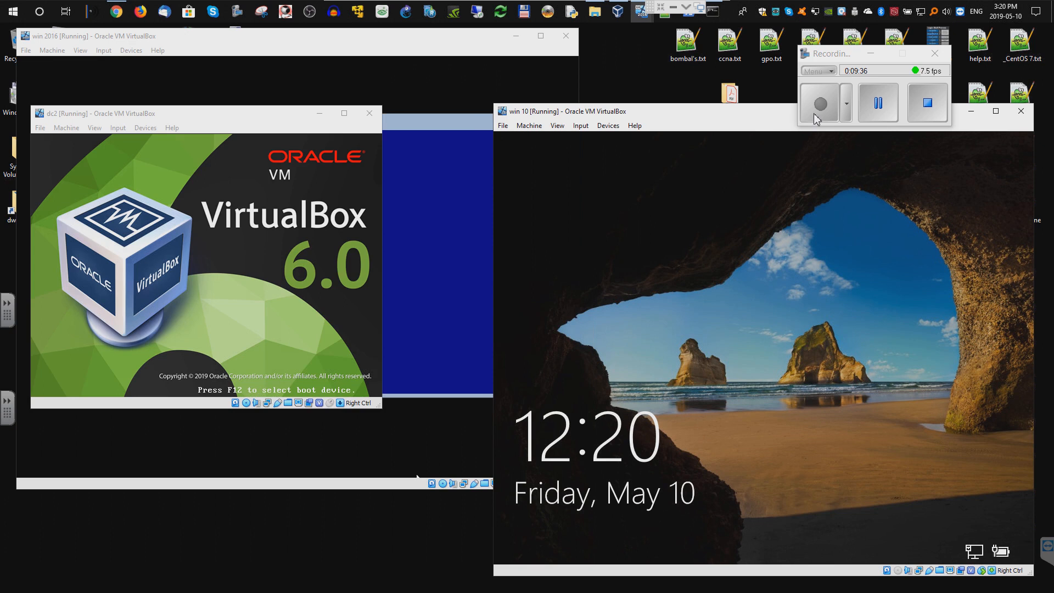
click(582, 129)
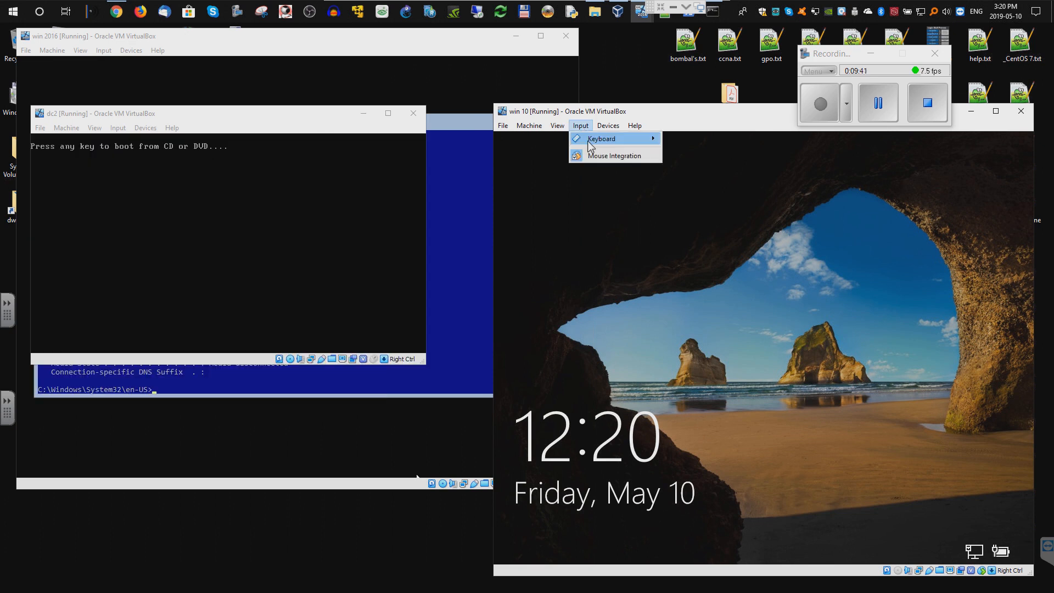
mouse_move(591, 142)
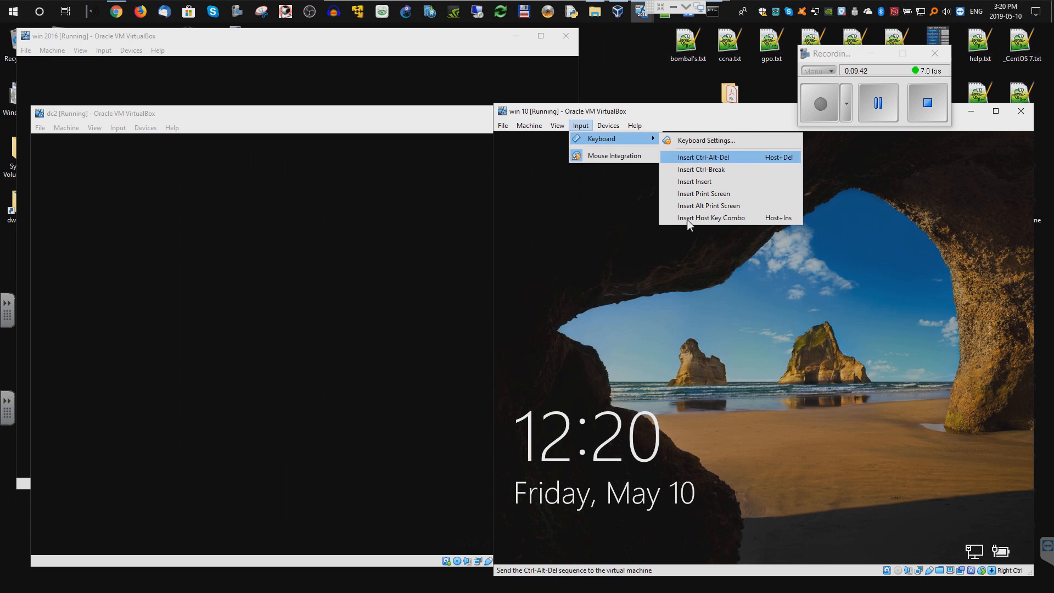
click(696, 157)
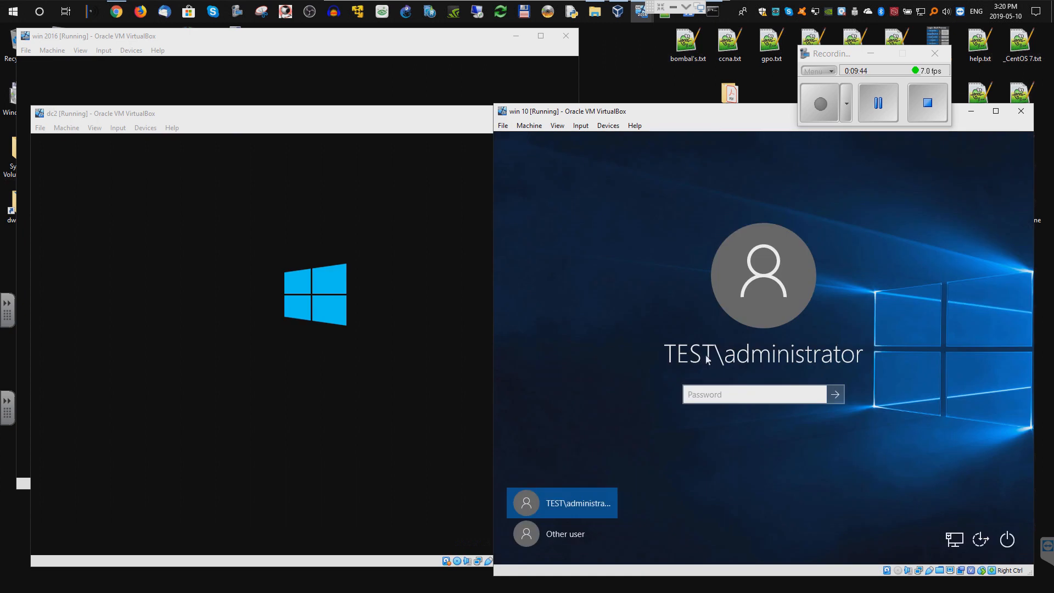
text(P••••••)
key(Return)
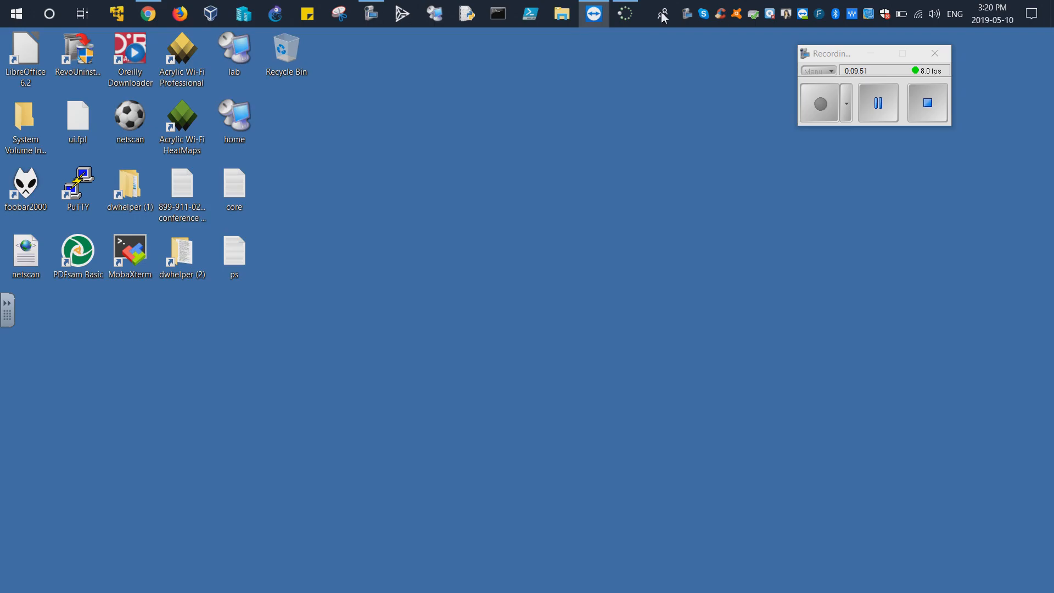
click(692, 9)
- Review the RSAT article's address and its Troubleshooting RSAT Installation paragraphs in Chrome
click(161, 16)
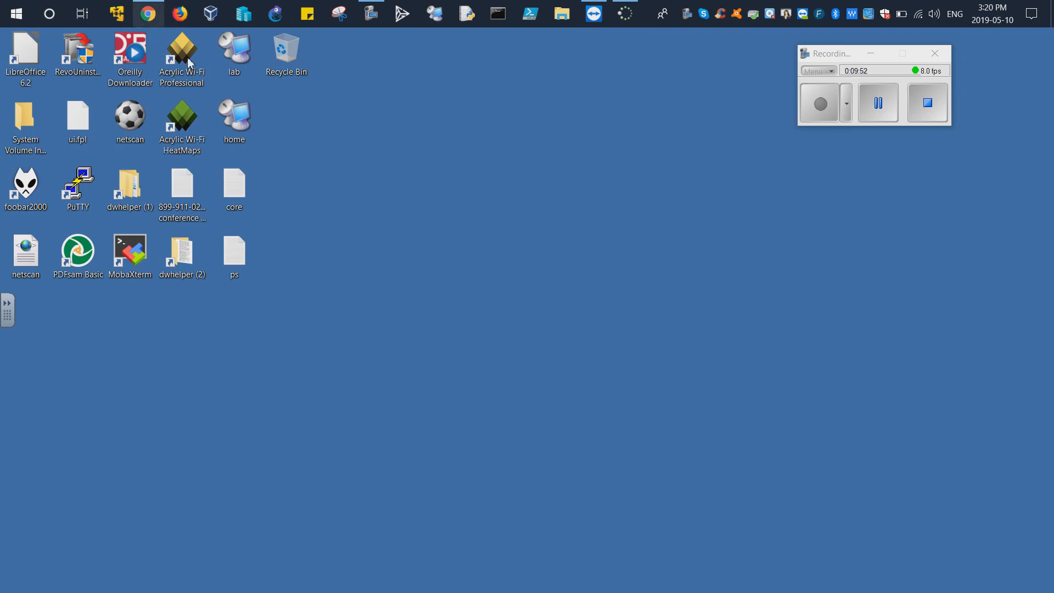
drag(421, 66, 152, 65)
drag(196, 245, 480, 247)
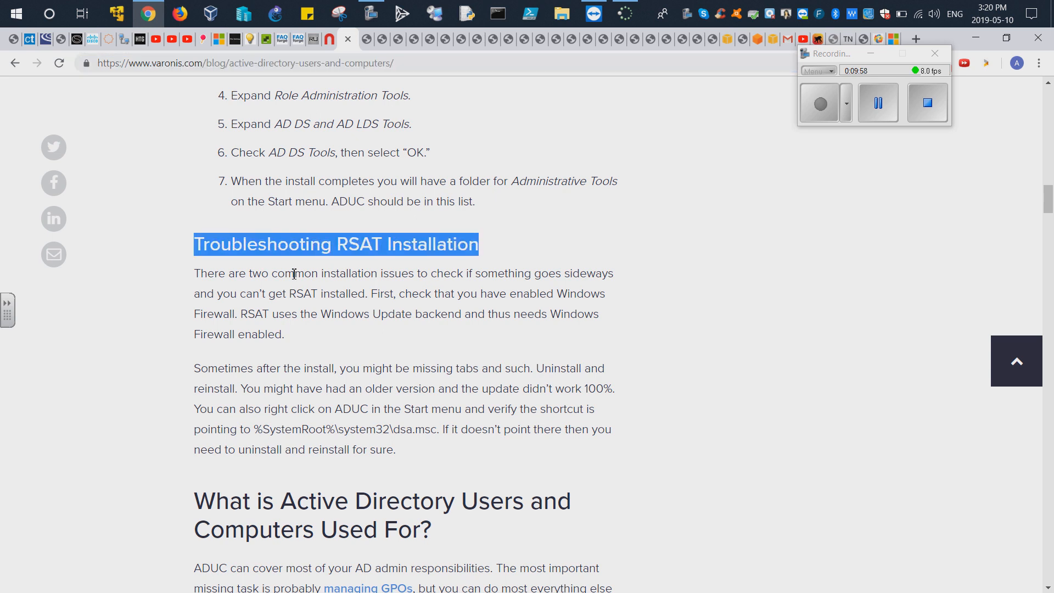
click(196, 274)
drag(197, 274, 400, 451)
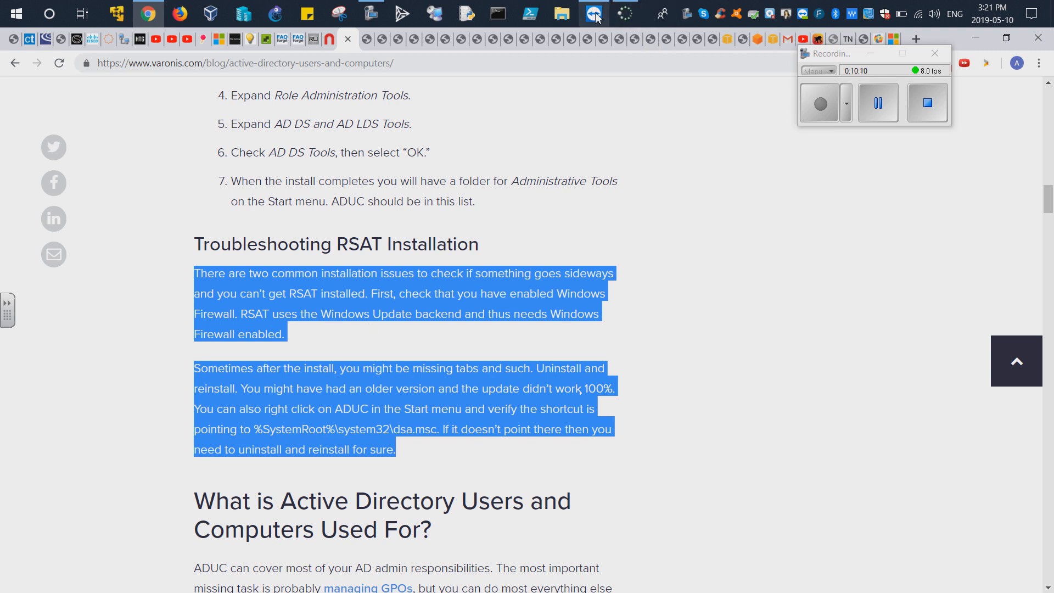
- Switch back to the remote desktop session showing the virtual machines
mouse_move(597, 18)
mouse_move(600, 13)
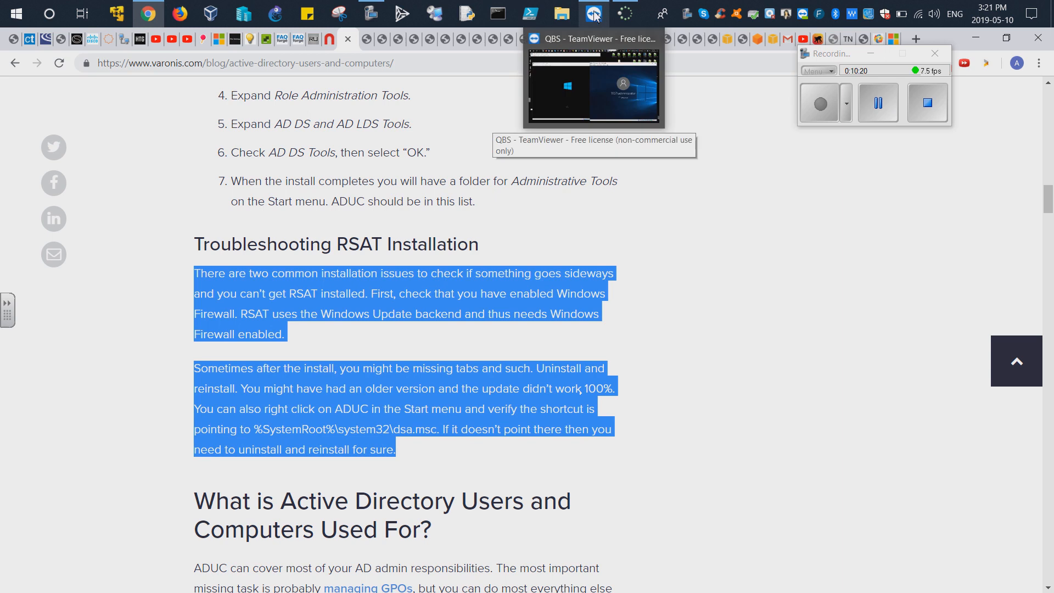
click(601, 13)
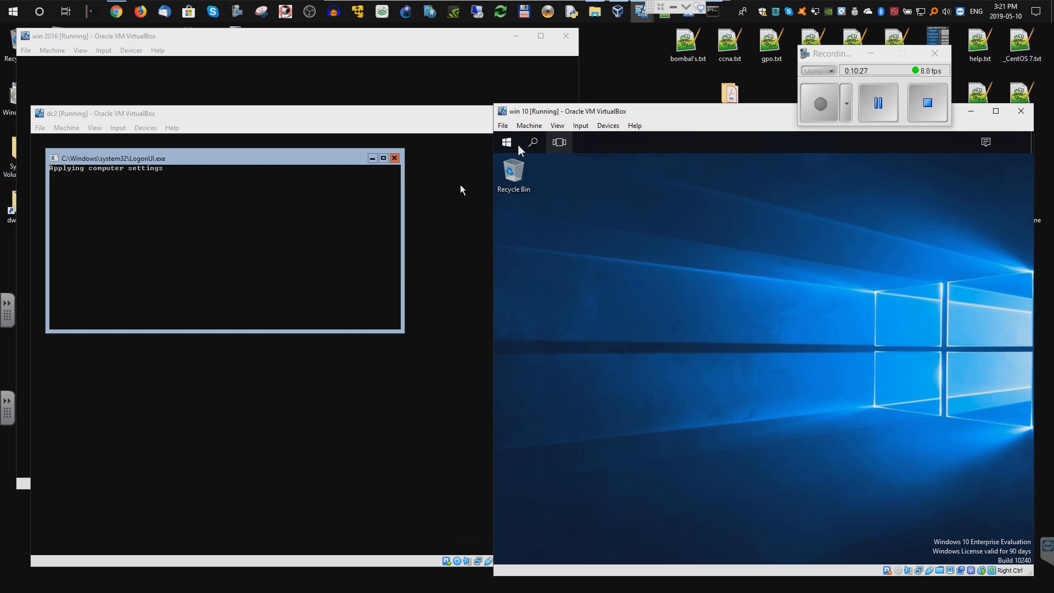
click(878, 104)
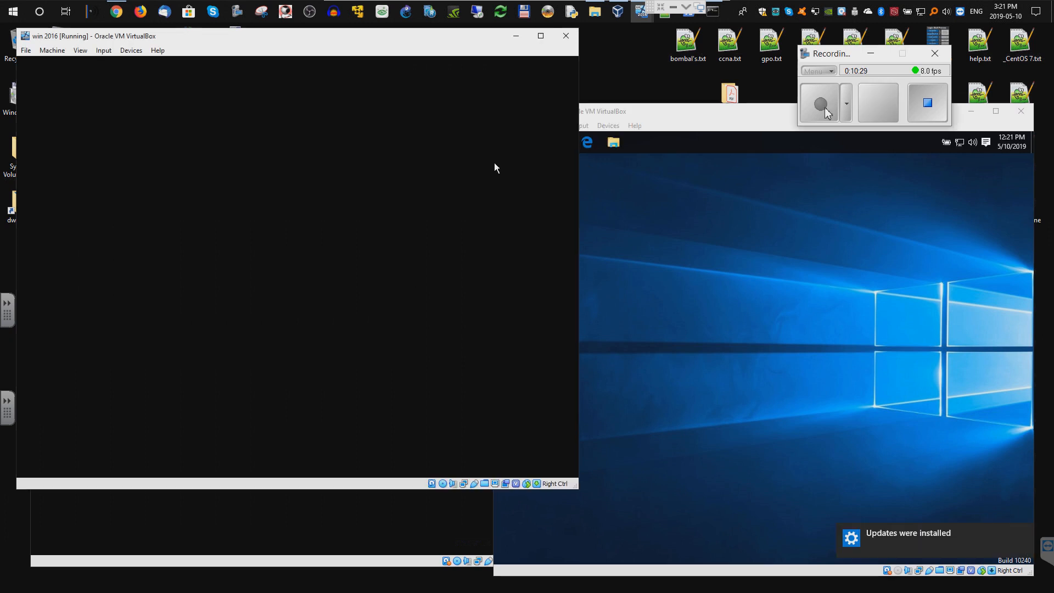
click(823, 107)
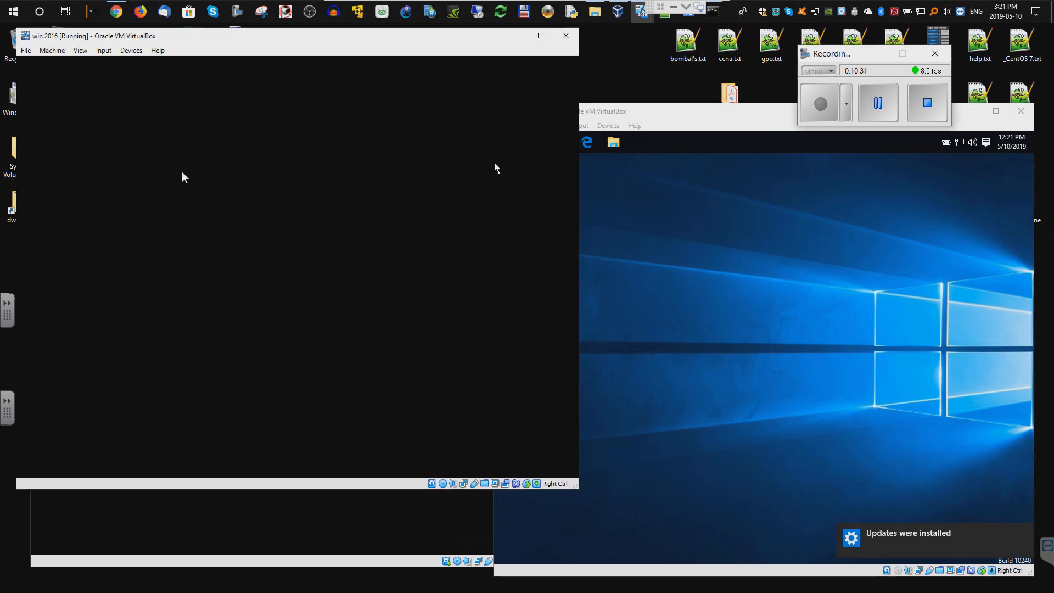
click(137, 128)
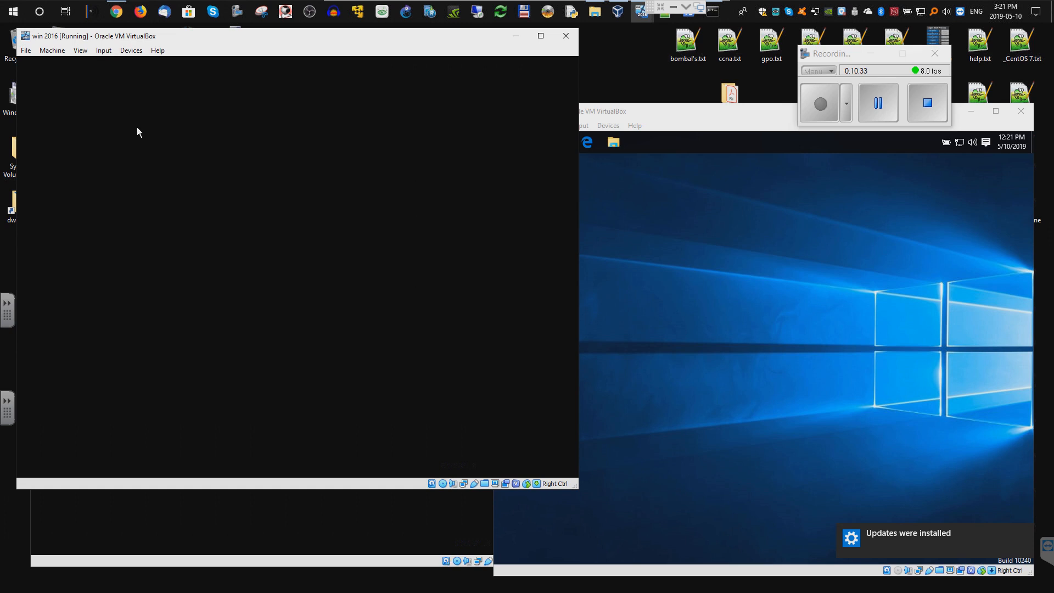
click(107, 53)
mouse_move(176, 65)
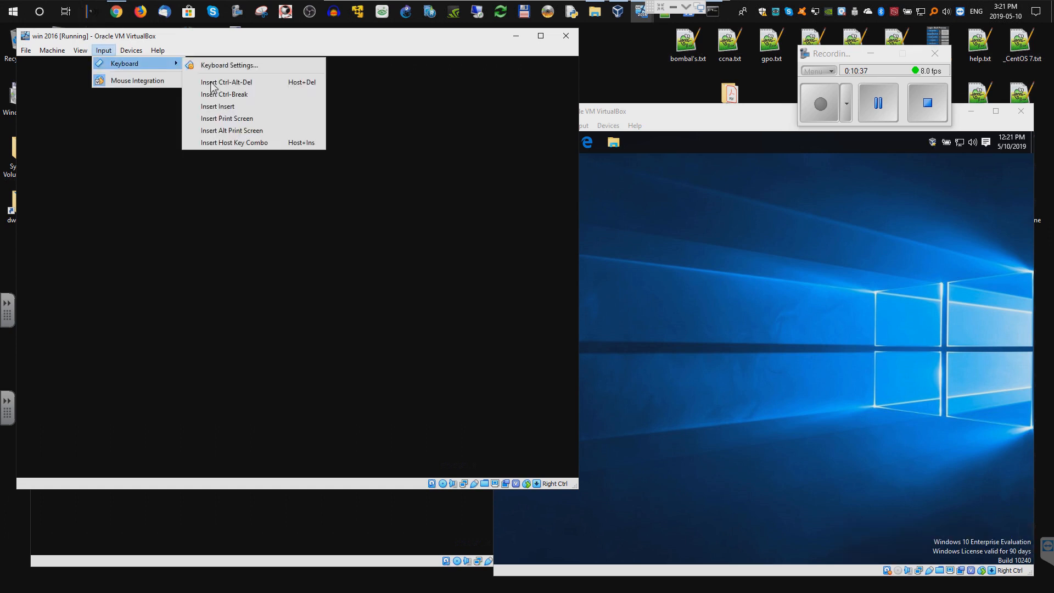
click(213, 84)
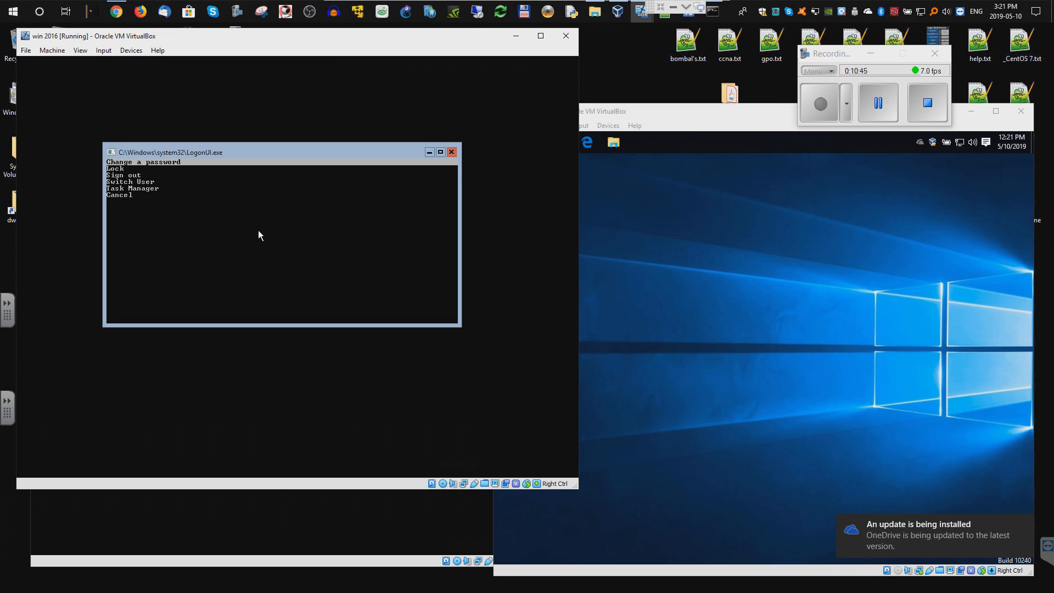
key(Down)
key(Down)
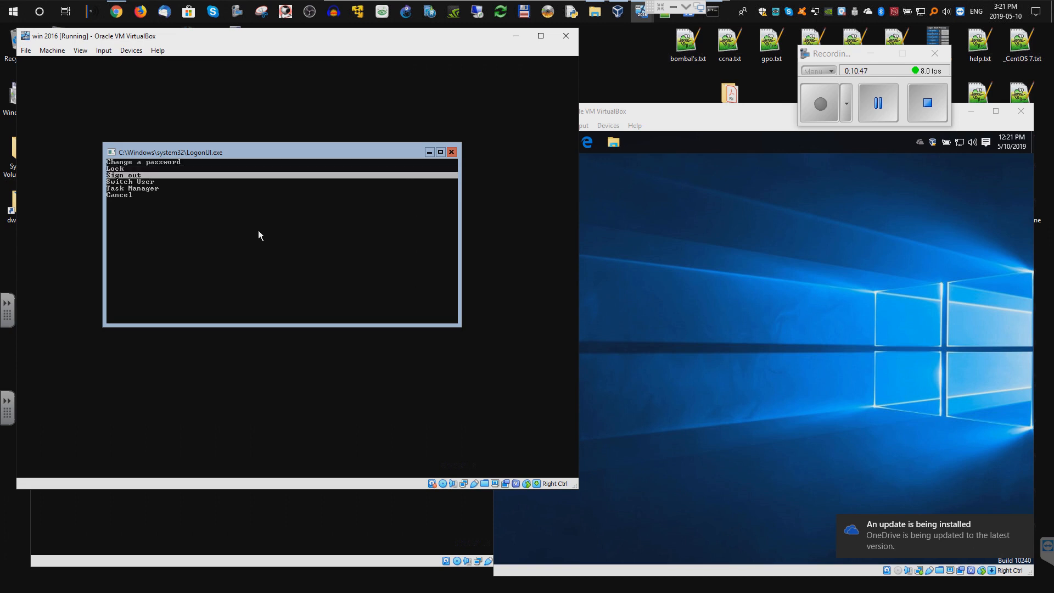
key(Down)
key(Down)
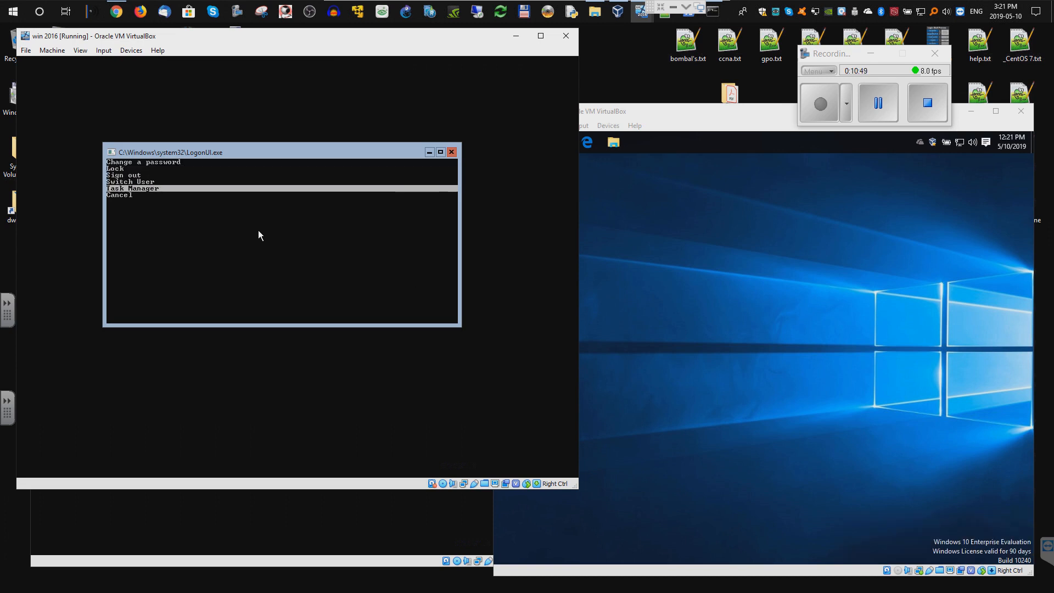
key(Down)
key(Return)
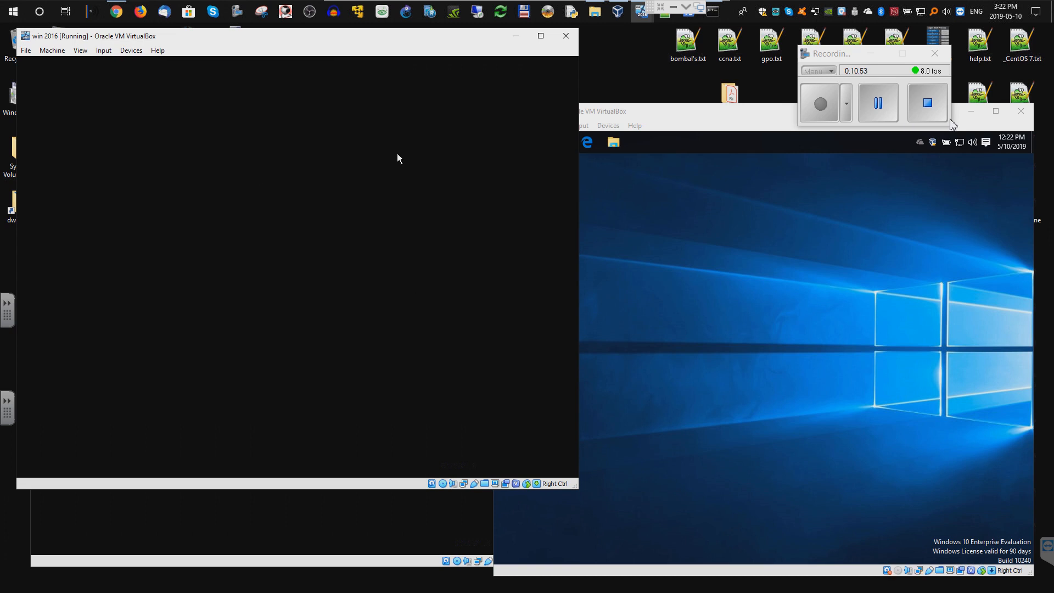
click(623, 146)
- Open win 10's shared Desktop (\VBoxSvr) (Z:) drive via This PC, then bring up the host's Downloads
click(621, 146)
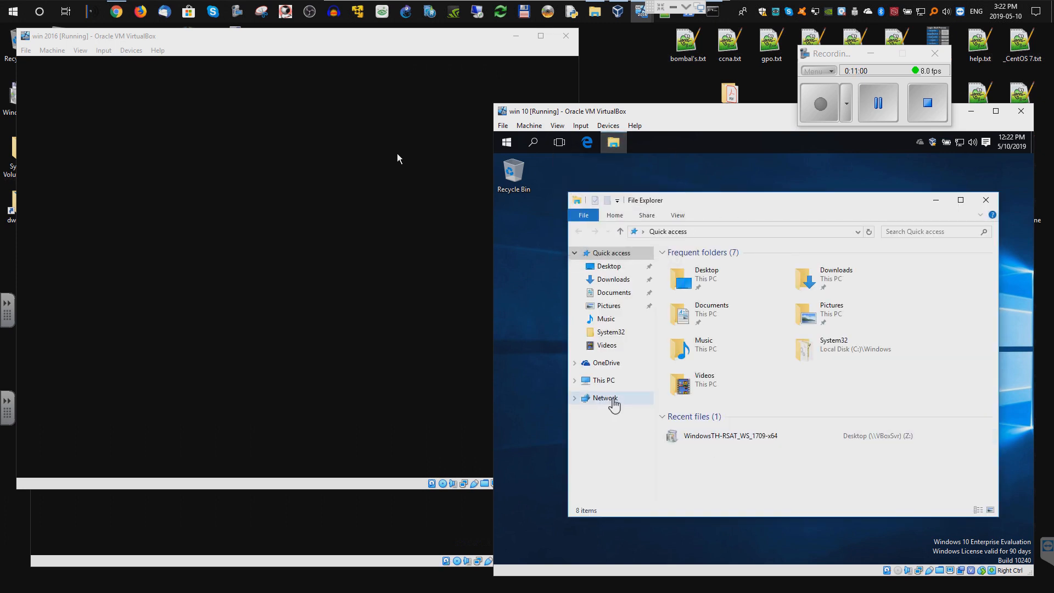
click(608, 399)
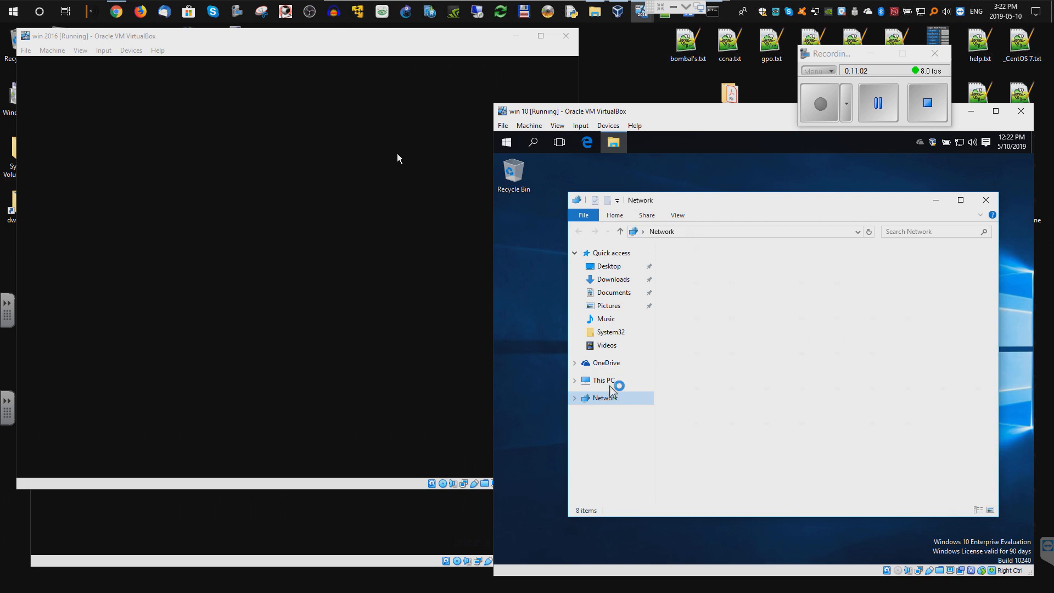
click(632, 379)
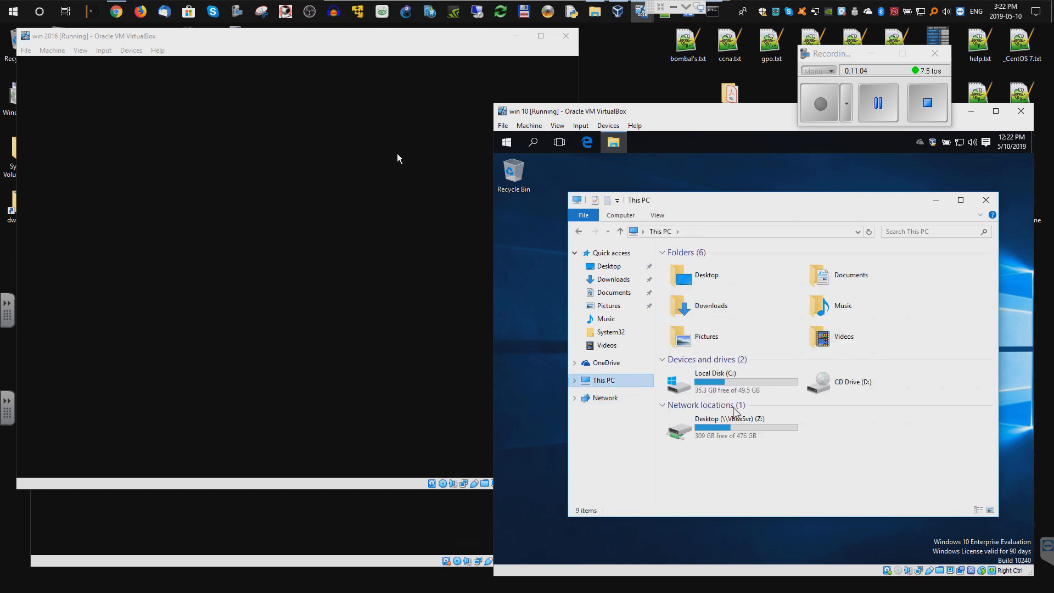
click(721, 428)
double_click(722, 428)
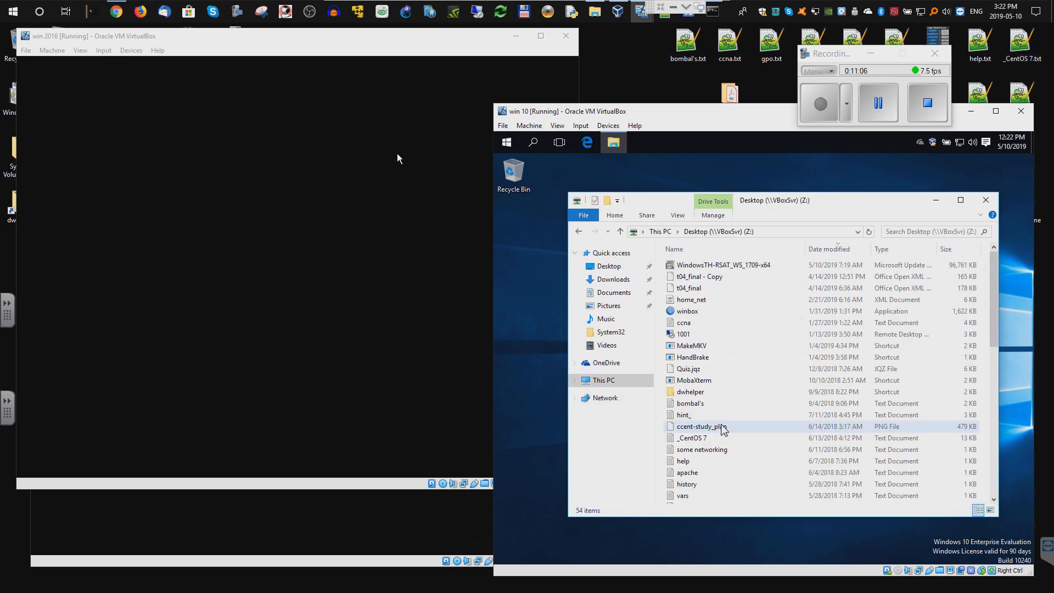
click(833, 251)
click(833, 252)
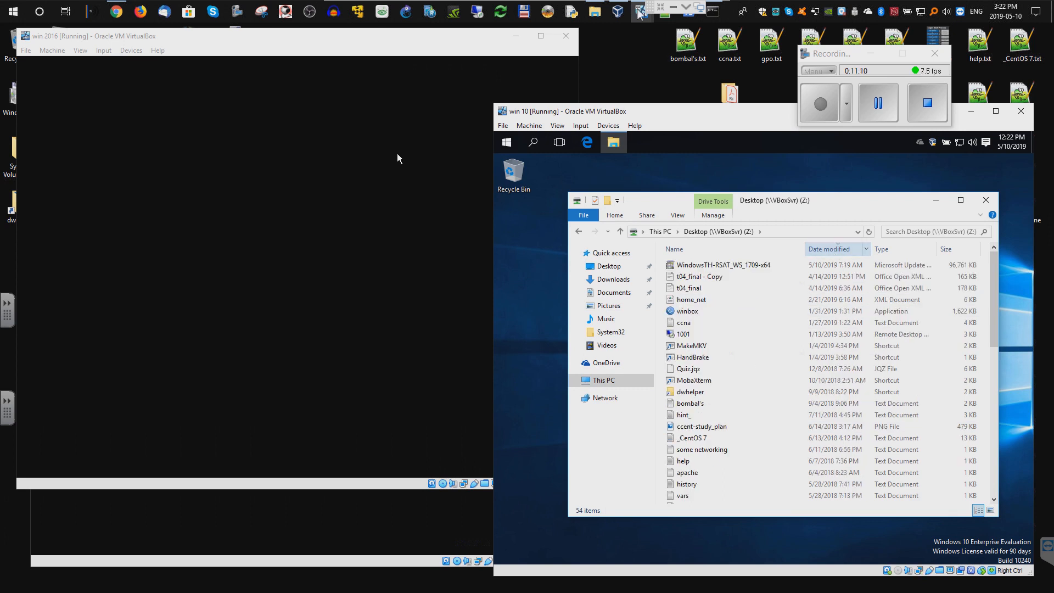
click(595, 12)
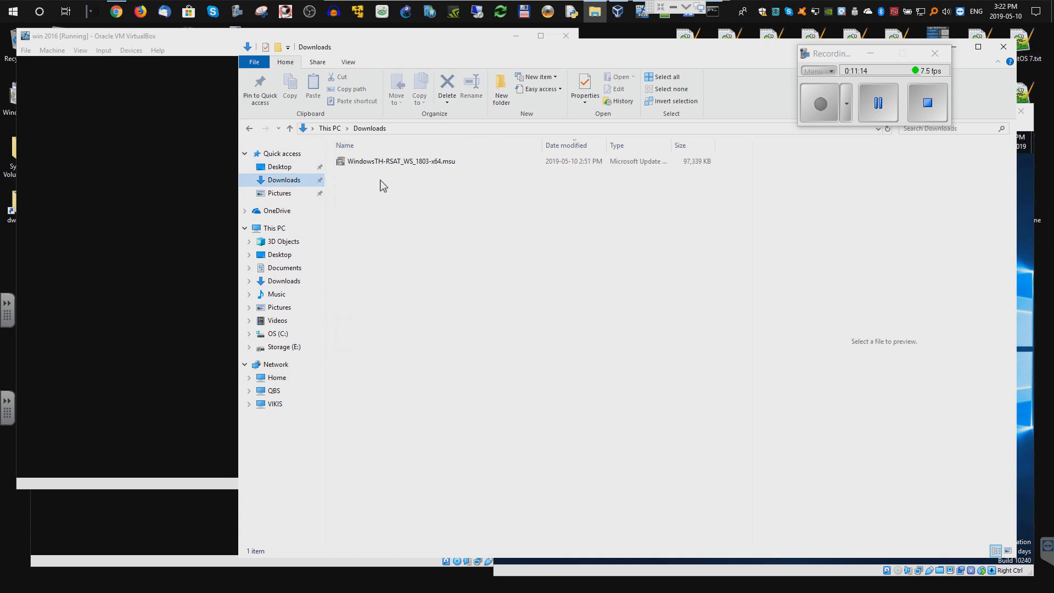
- Cut WindowsTH-RSAT_WS_1803-x64.msu from Downloads and paste it onto the host Desktop
right_click(390, 162)
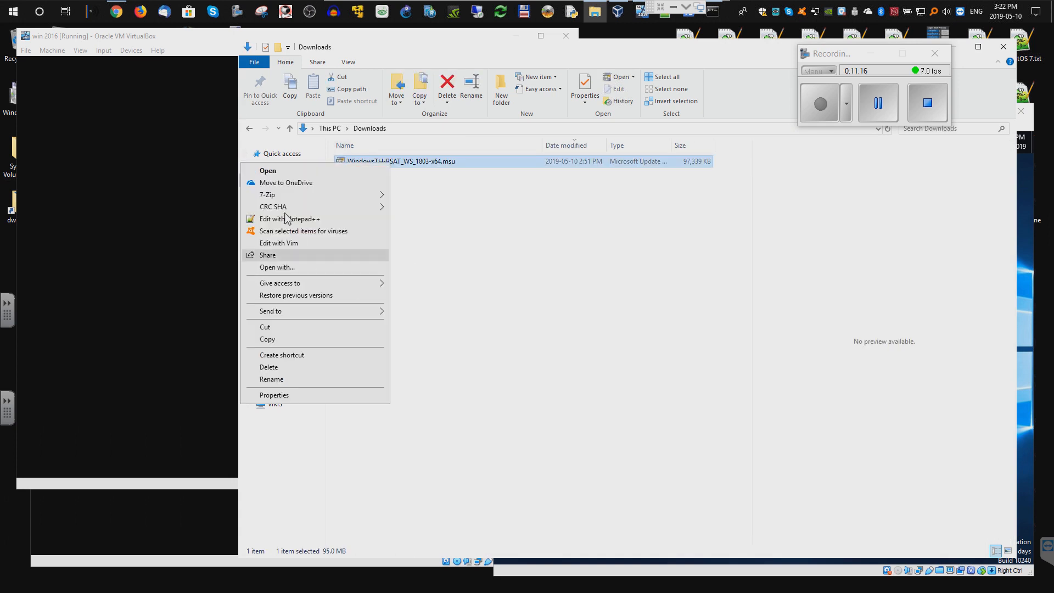
click(272, 326)
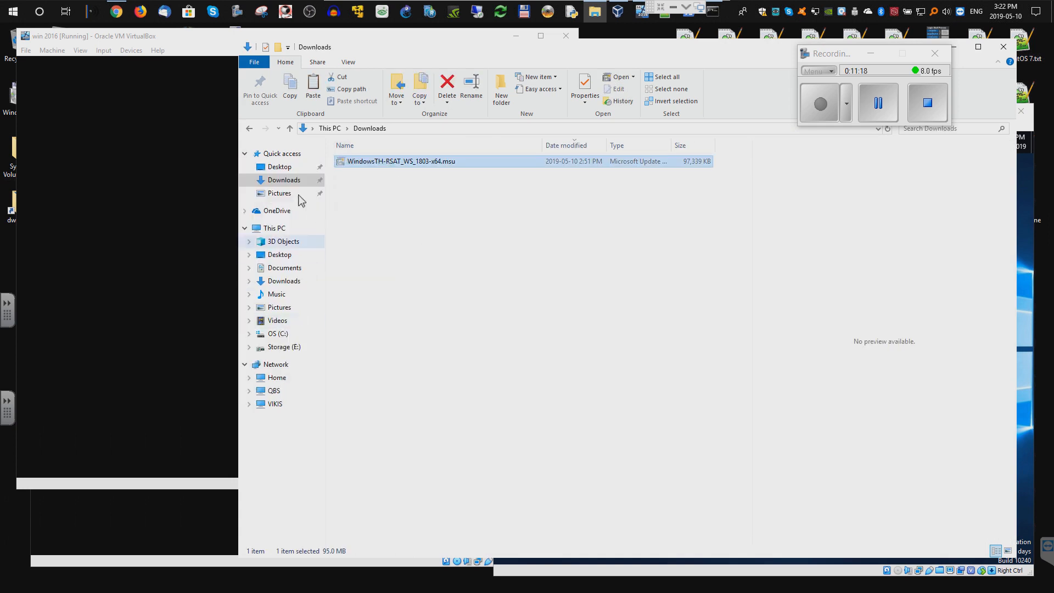
click(279, 166)
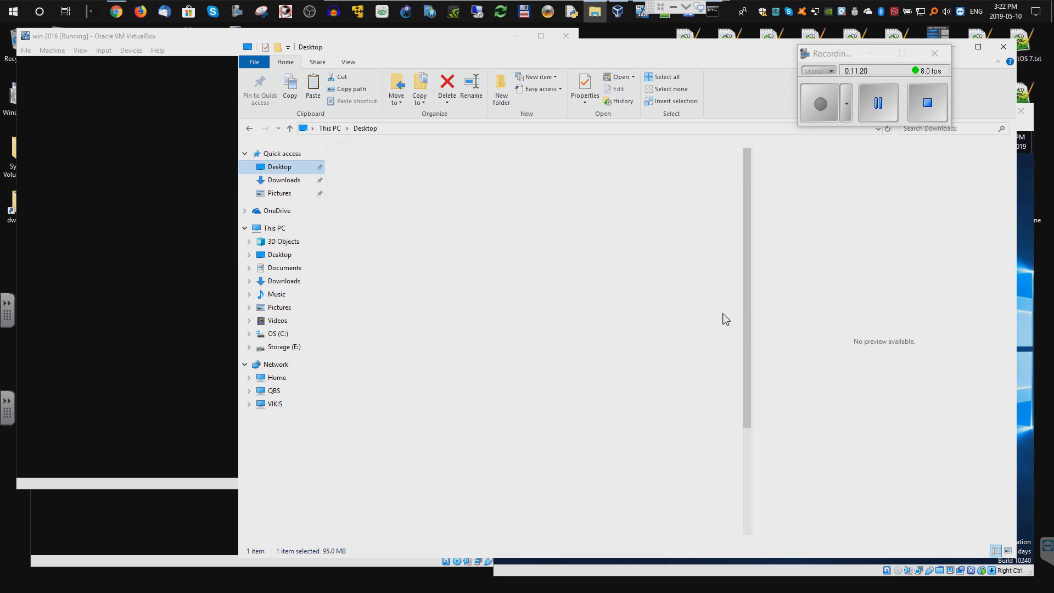
scroll(745, 329, down, 3)
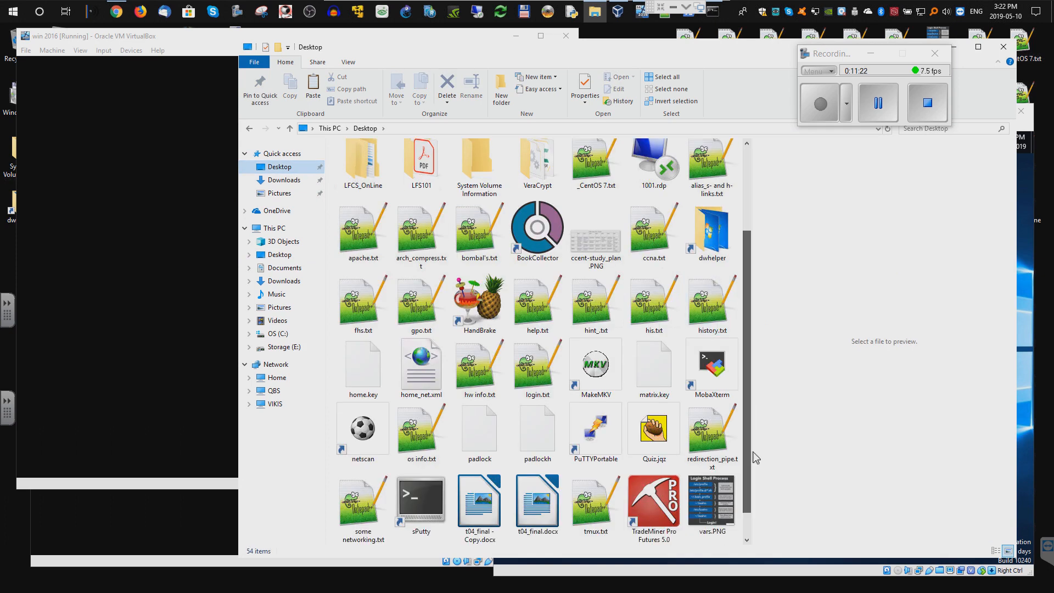
right_click(695, 499)
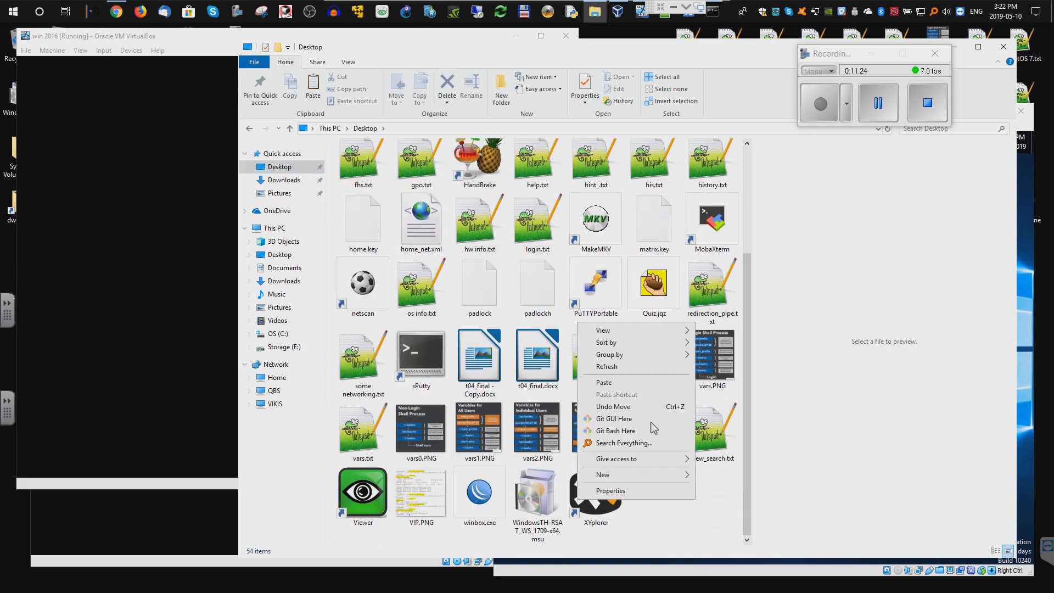
click(613, 383)
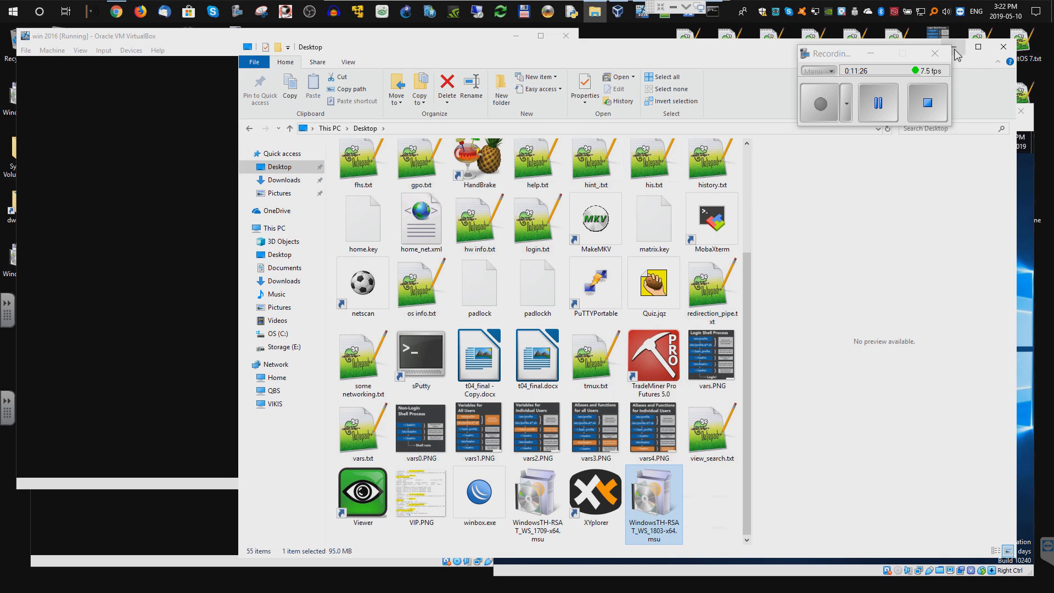
- Refresh win 10's Z: drive, sorted newest first, and run the WindowsTH-RSAT_WS_1803-x64 installer
click(958, 50)
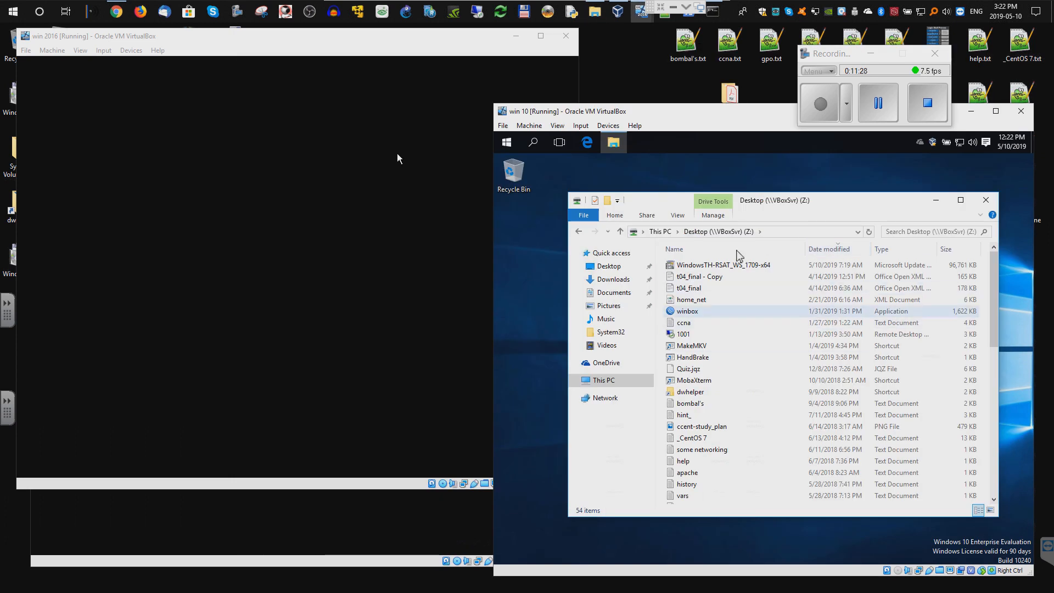
click(828, 250)
click(827, 249)
right_click(786, 361)
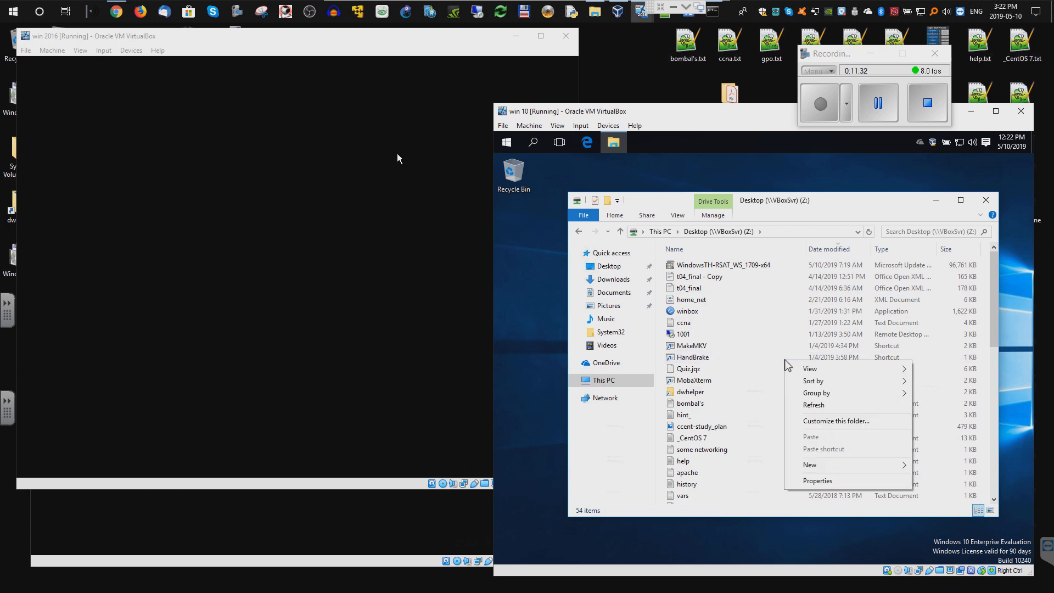
click(823, 405)
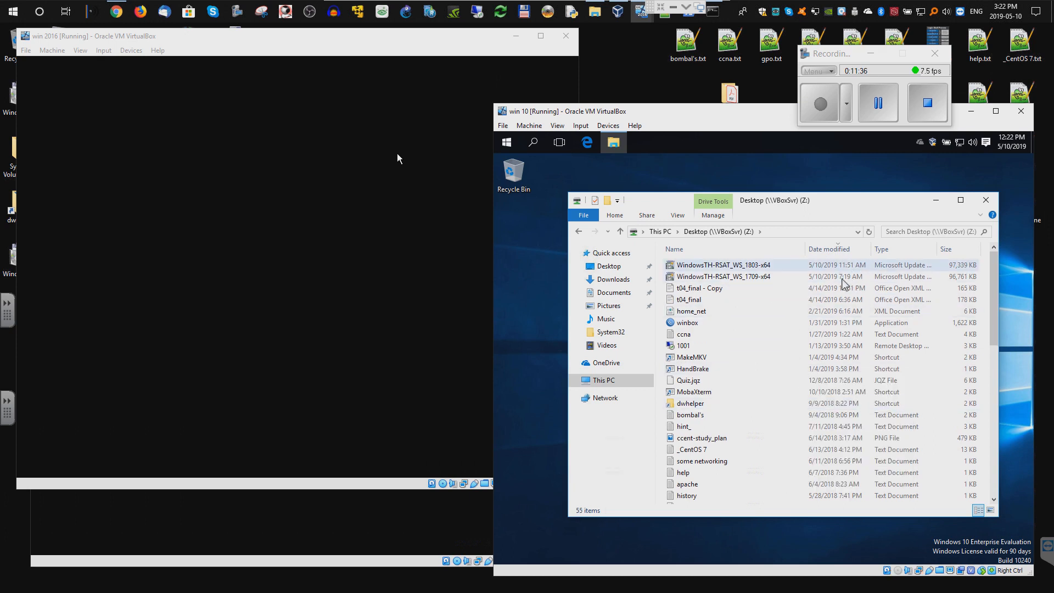
click(729, 265)
double_click(730, 267)
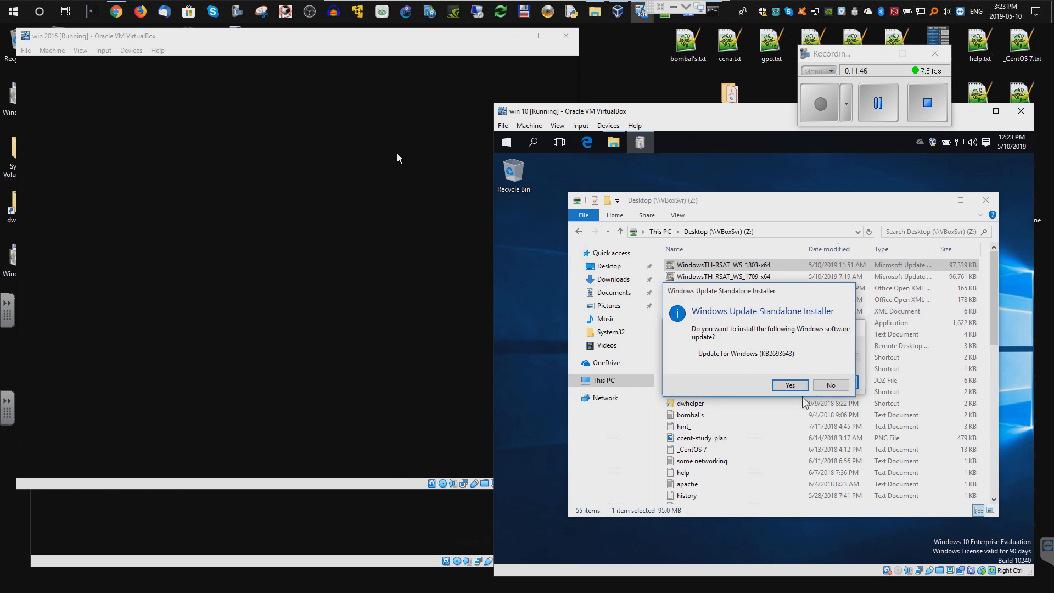
- Confirm installing update KB2693643 and accept the RSAT licence terms
click(800, 387)
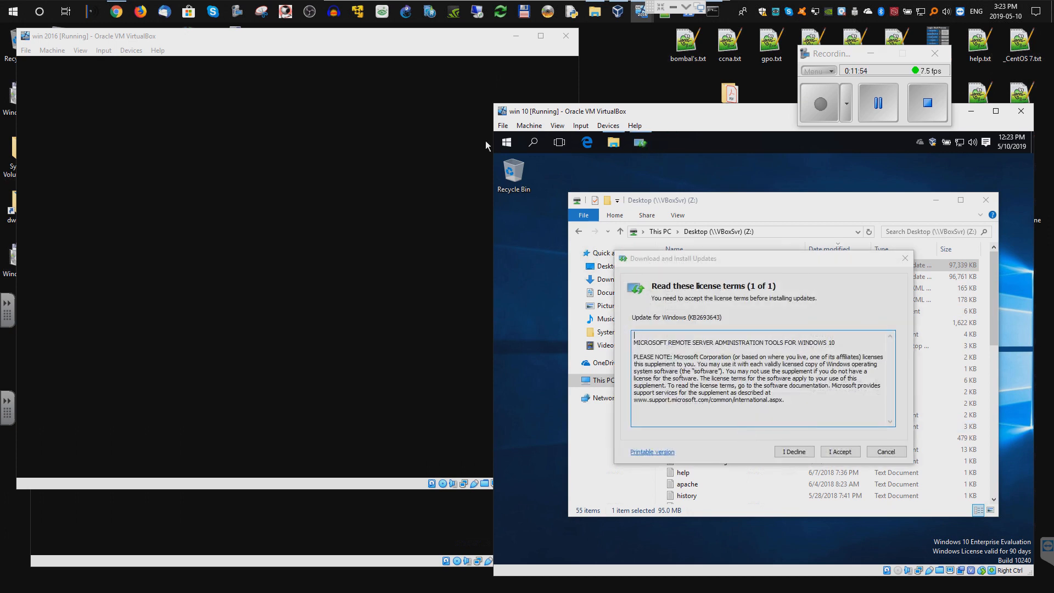
click(674, 7)
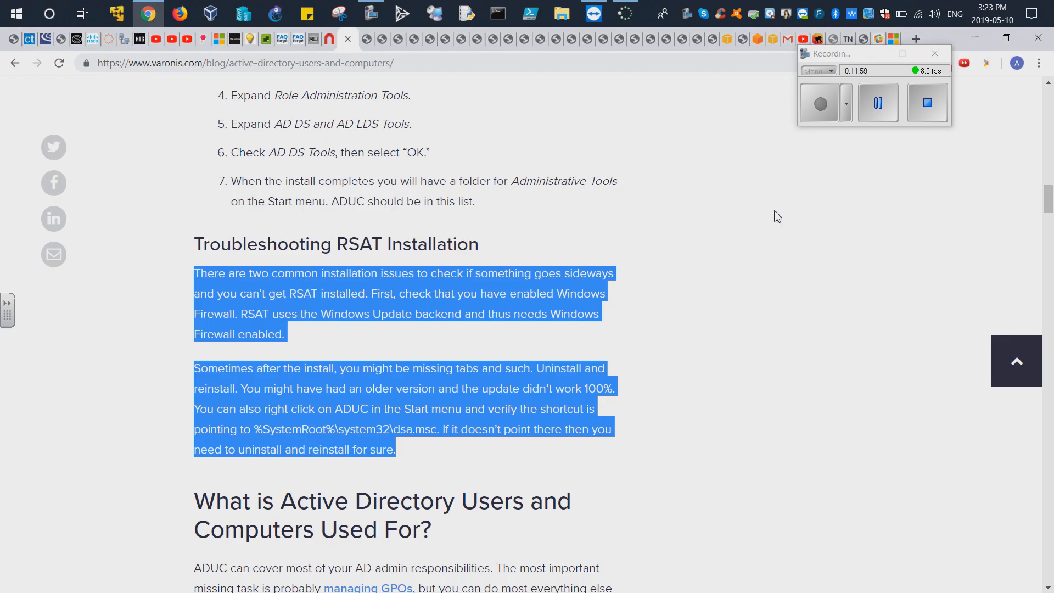
click(597, 19)
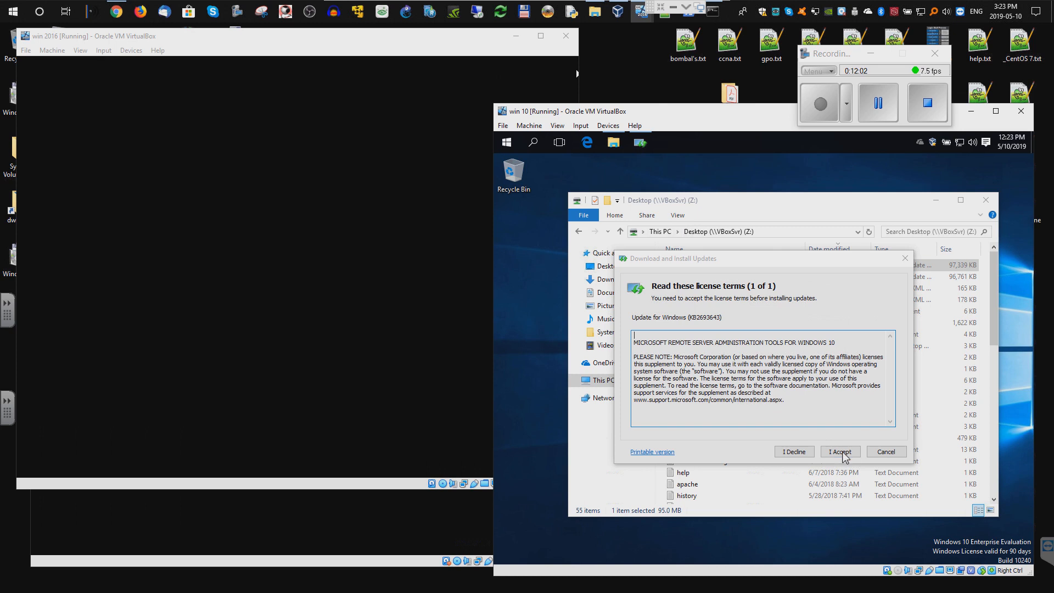
click(838, 453)
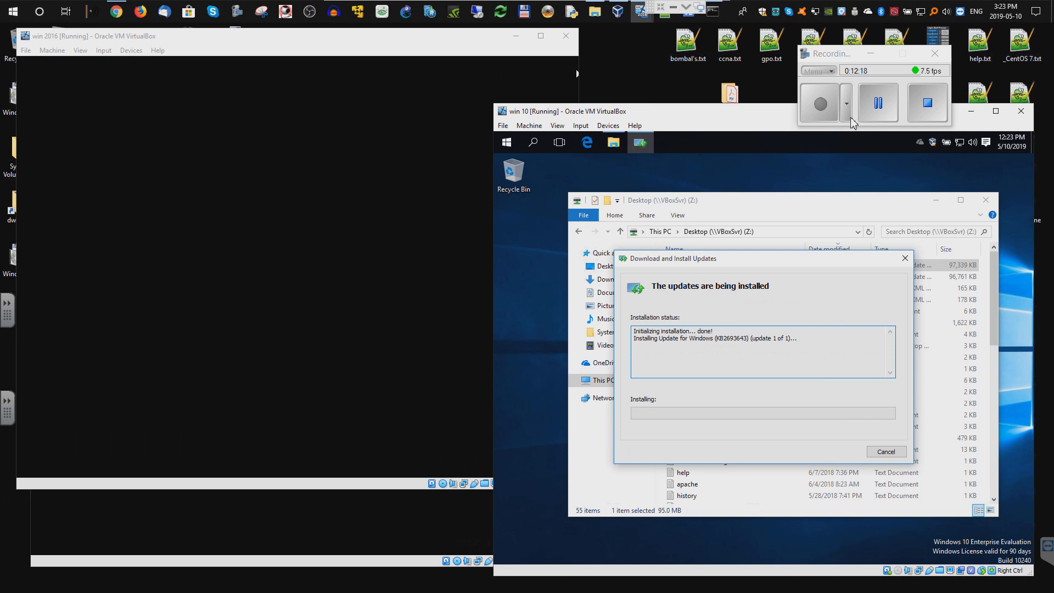
click(878, 103)
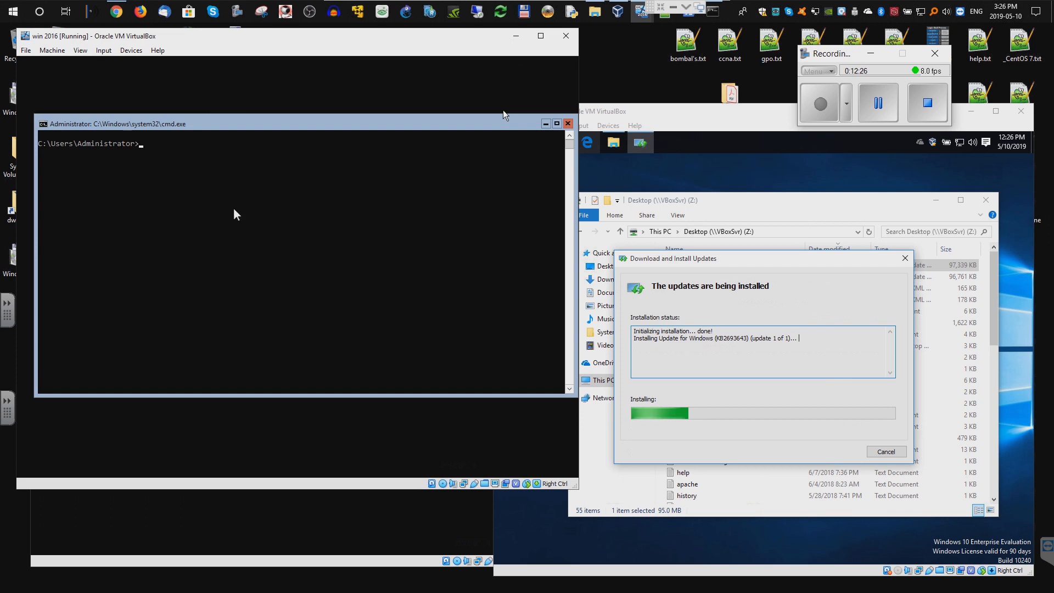
- Start PowerShell in the win 2016 console, exit back to cmd, then bring restarting win 10 forward
click(199, 206)
key(Escape)
text(ps)
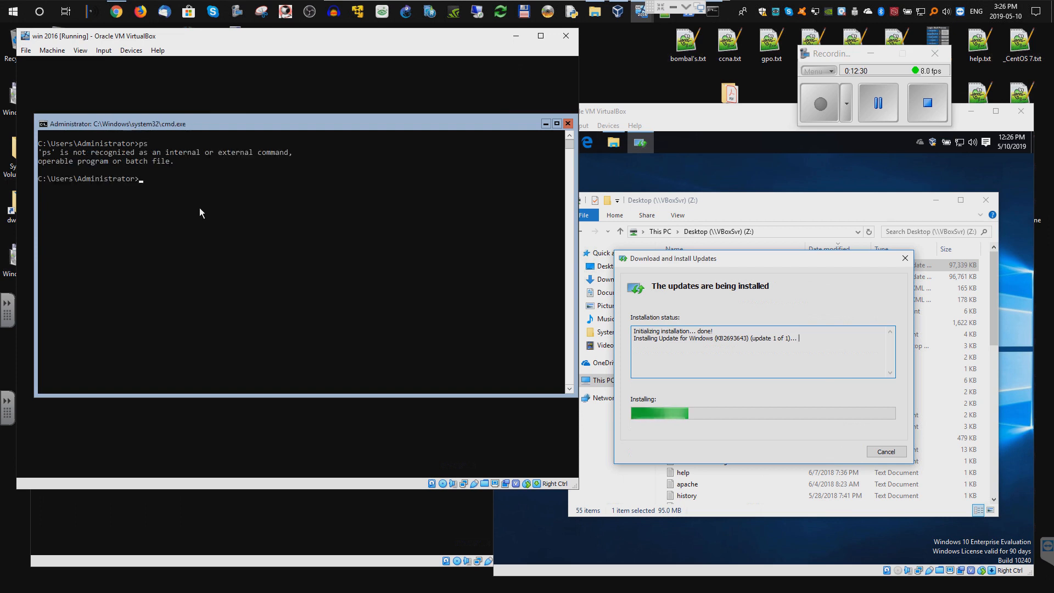
text(powershell)
key(Return)
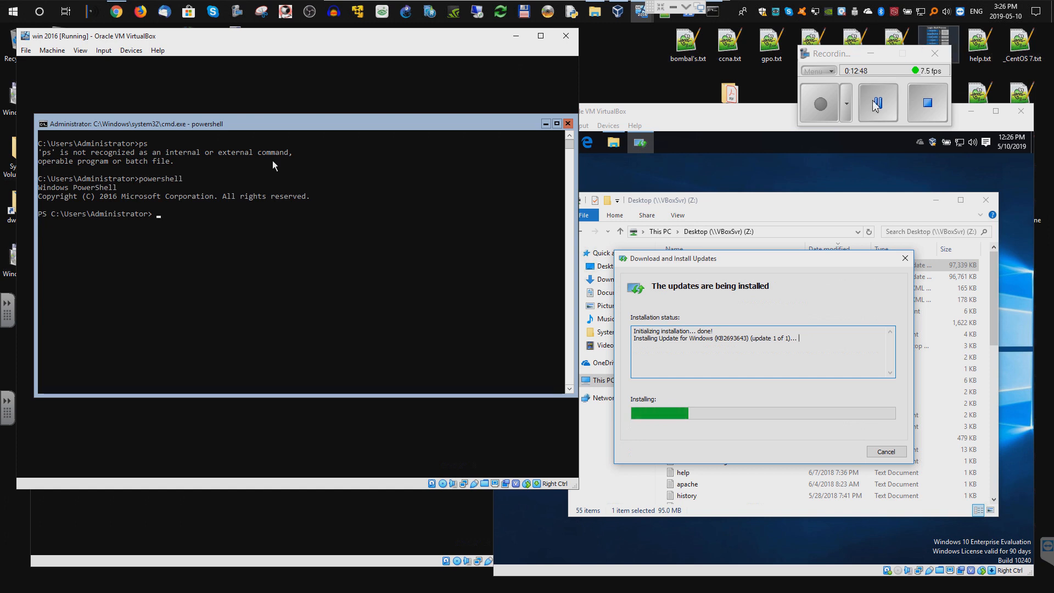
click(311, 239)
text(exit)
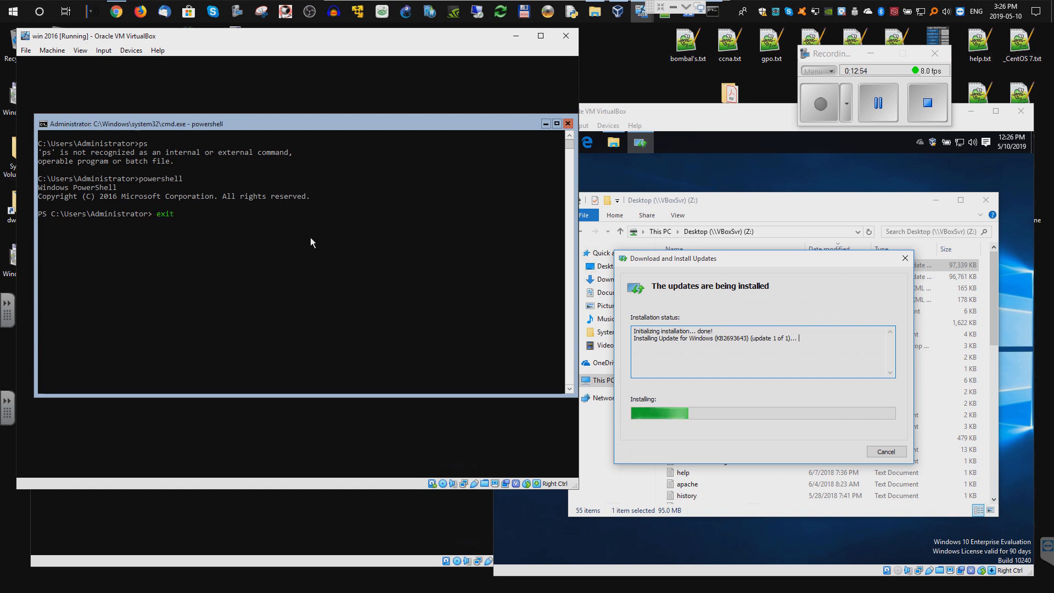
key(Return)
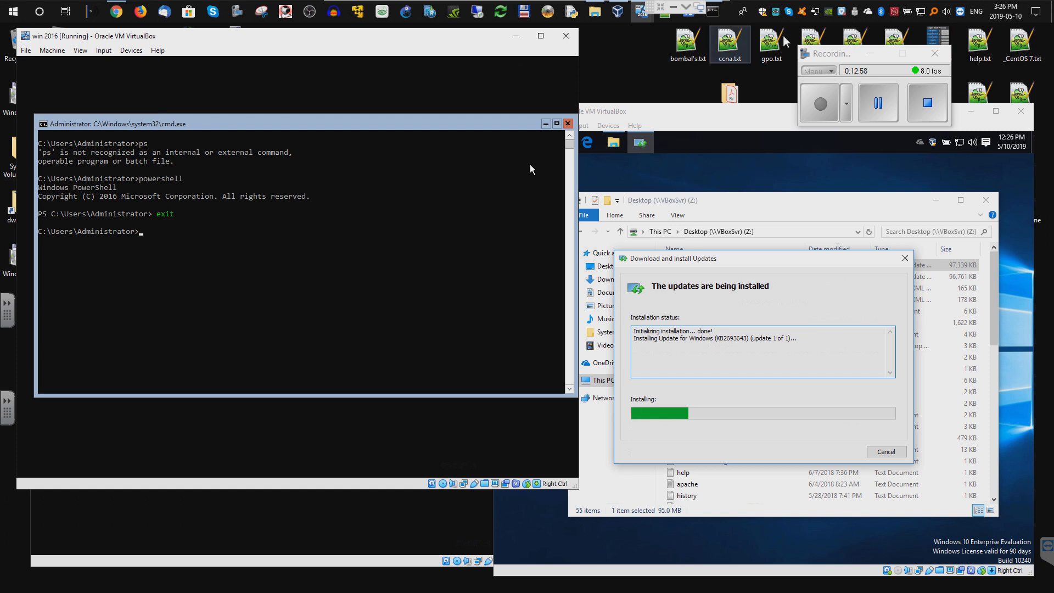
click(837, 451)
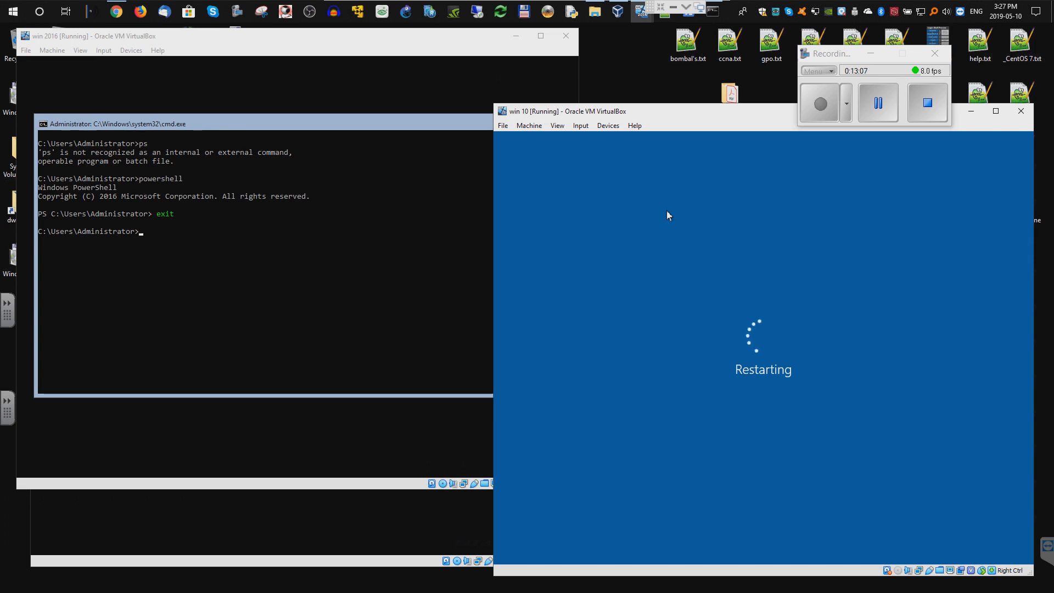
- Let win 10 finish restarting and sign back in as TEST\Administrator beside dc2's console
click(877, 103)
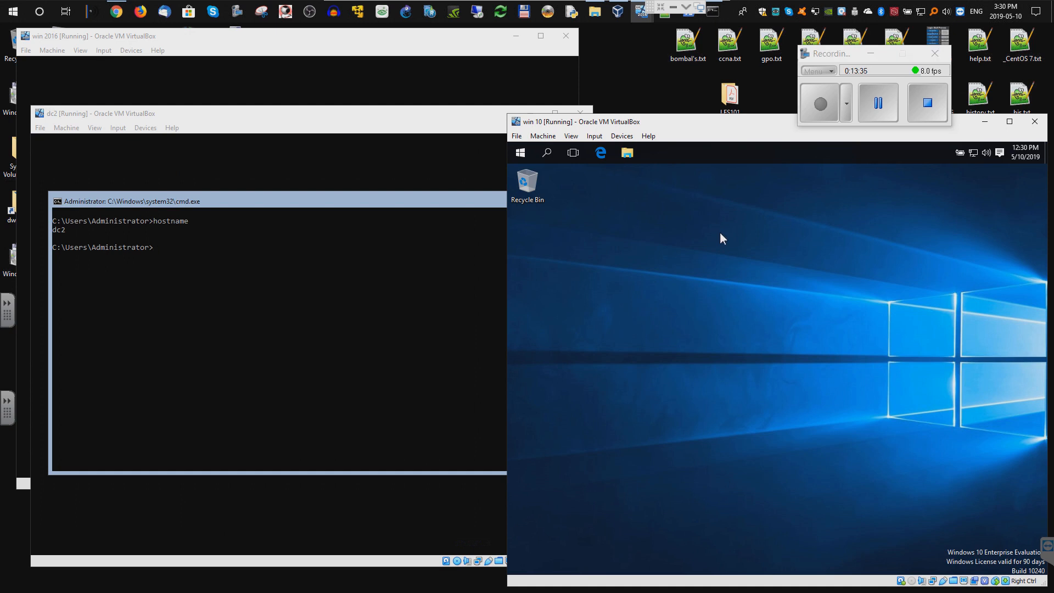
- Launch Control Panel with Win+R 'control' and open the Windows Features list
key(super+r)
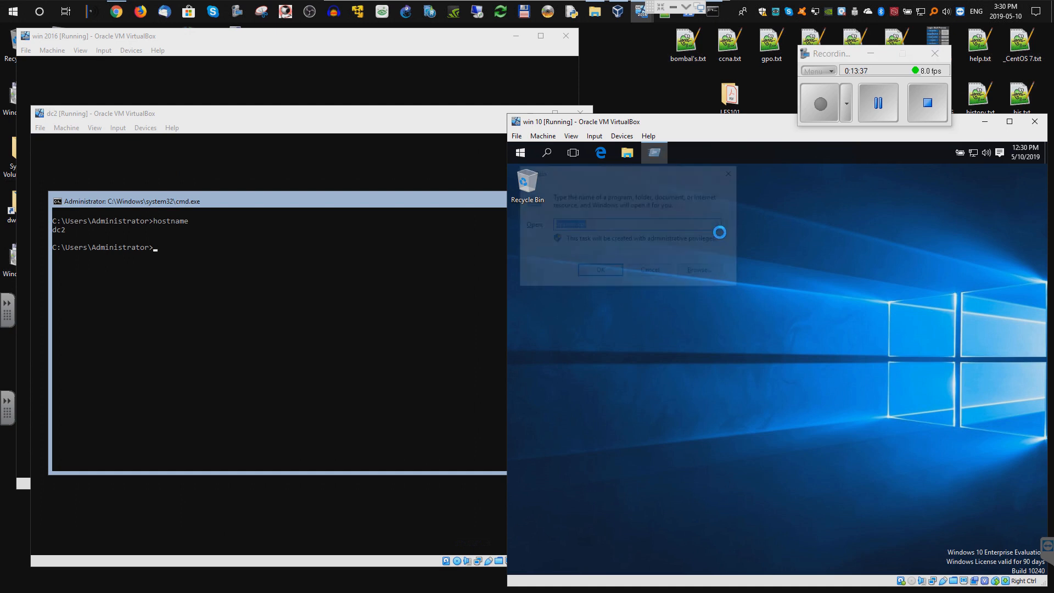
text(control)
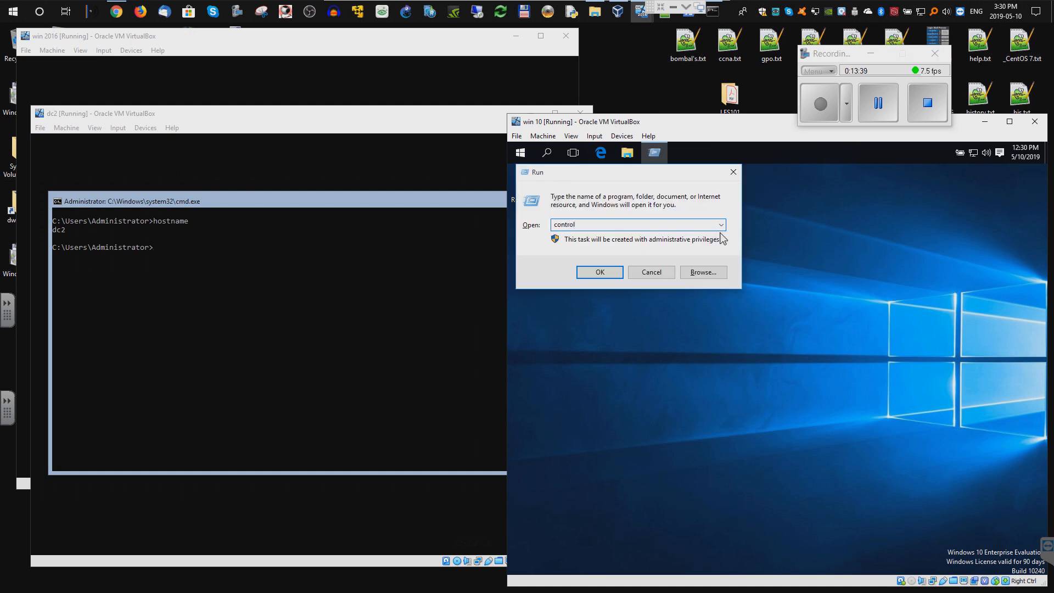
key(Return)
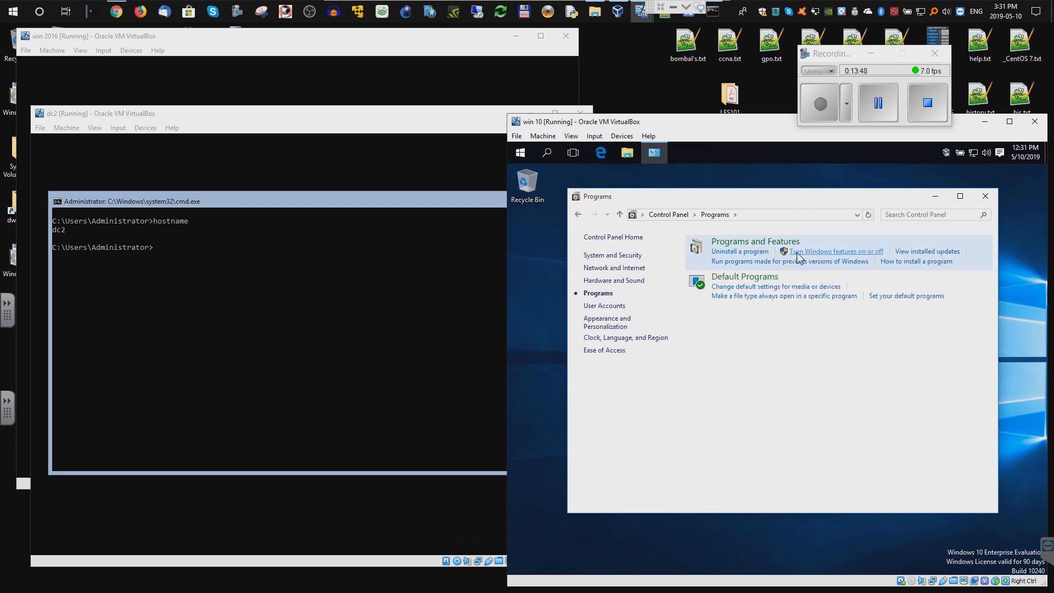
click(848, 256)
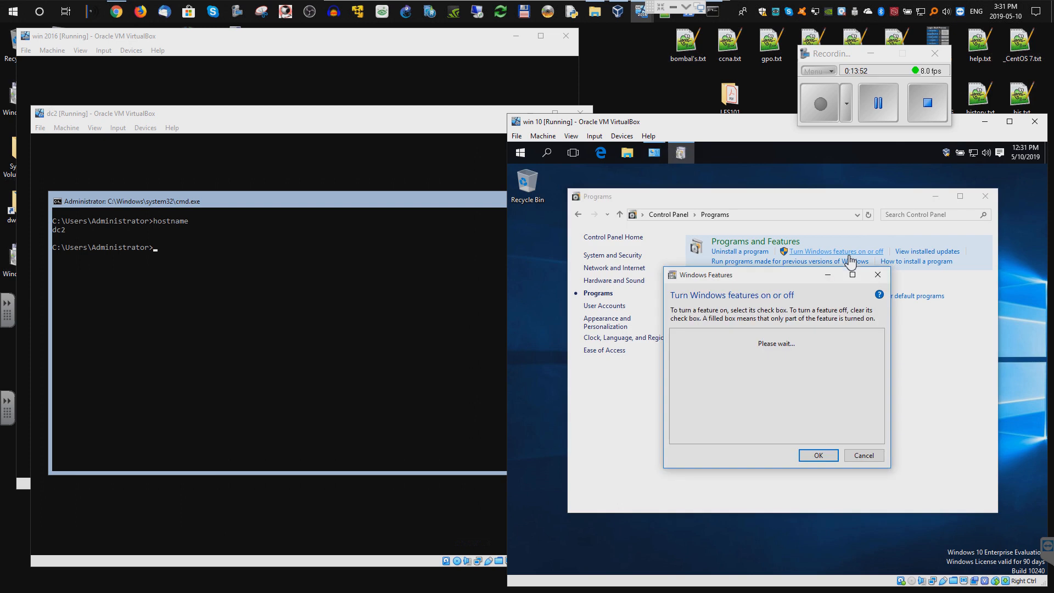
drag(796, 279, 782, 180)
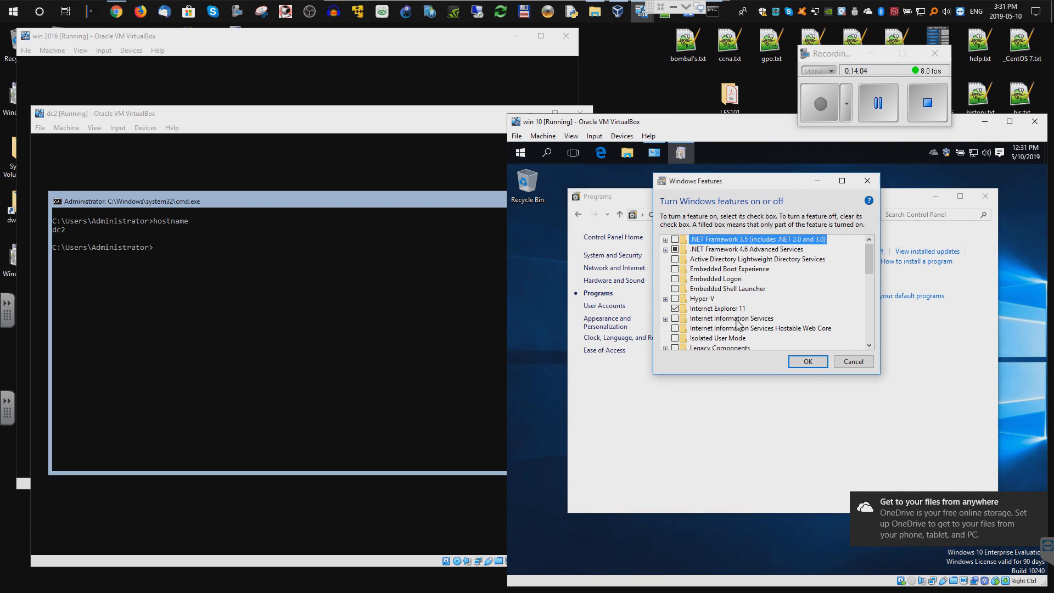
drag(871, 272, 871, 299)
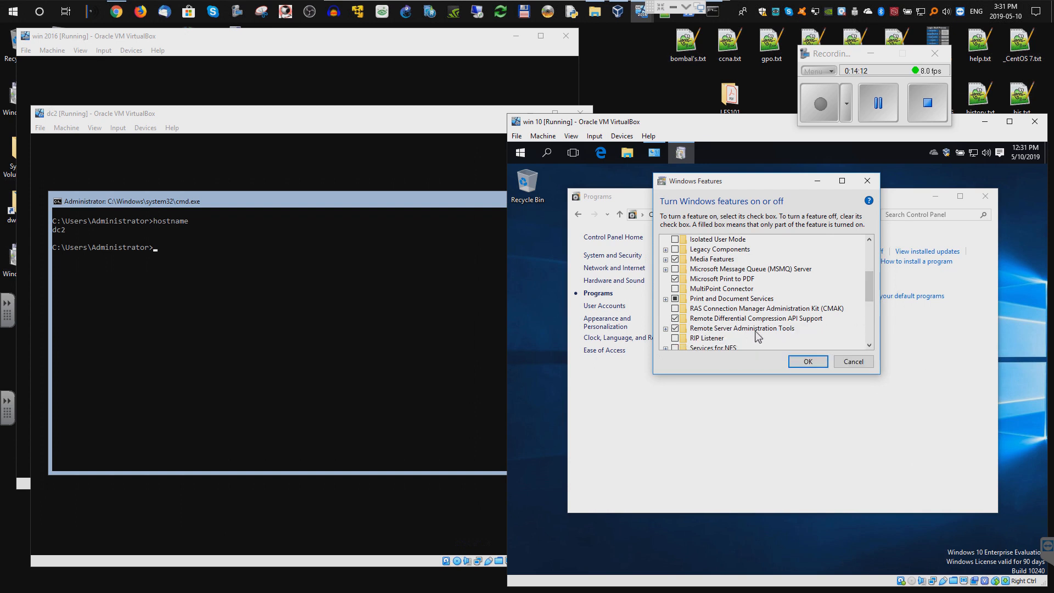
- Expand Remote Server Administration Tools and its role and AD tool branches, then cancel unchanged
click(666, 328)
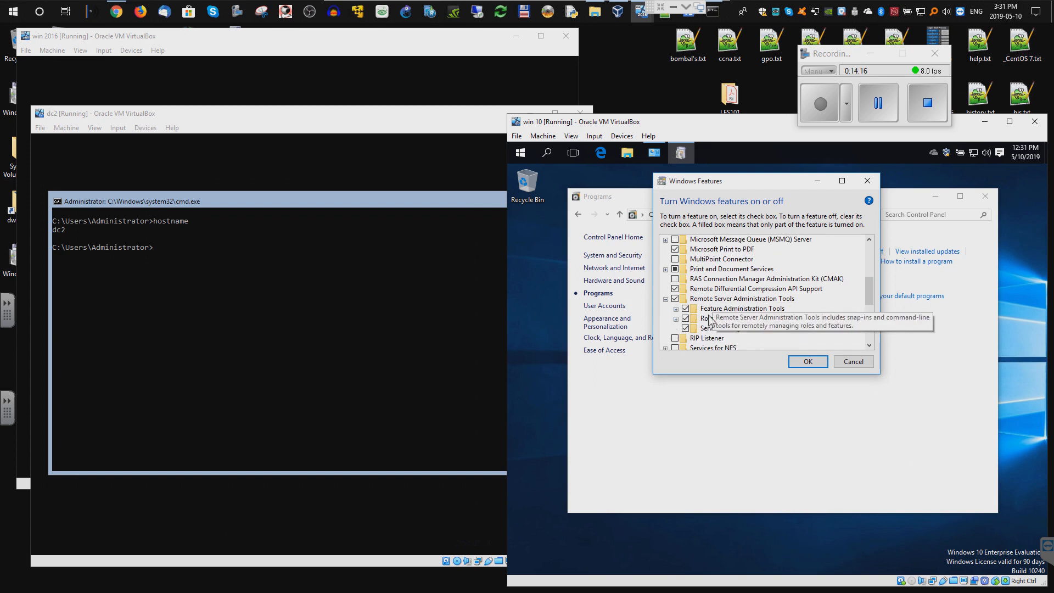
click(676, 309)
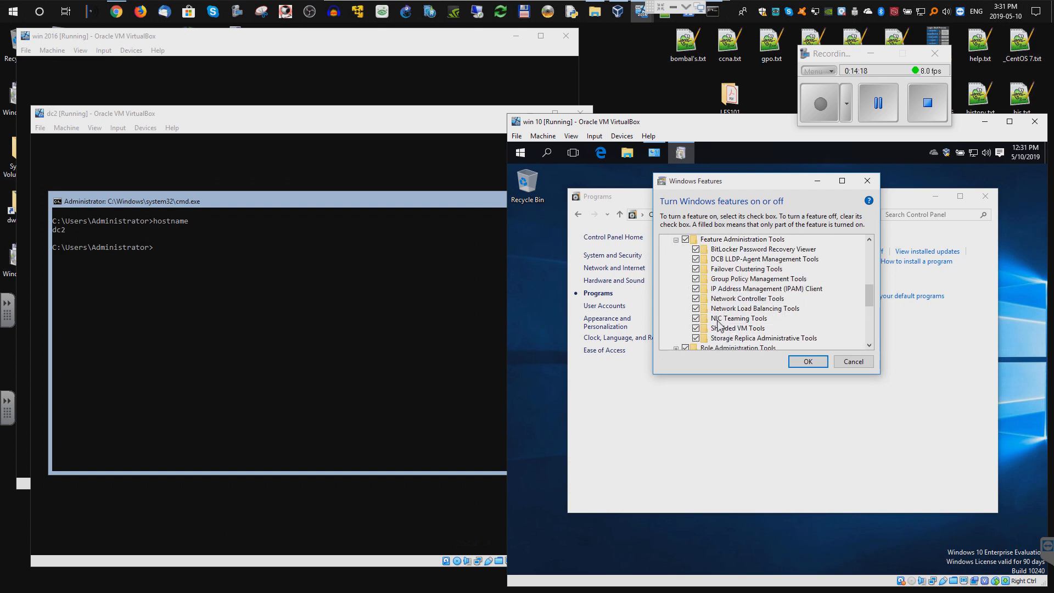
click(676, 338)
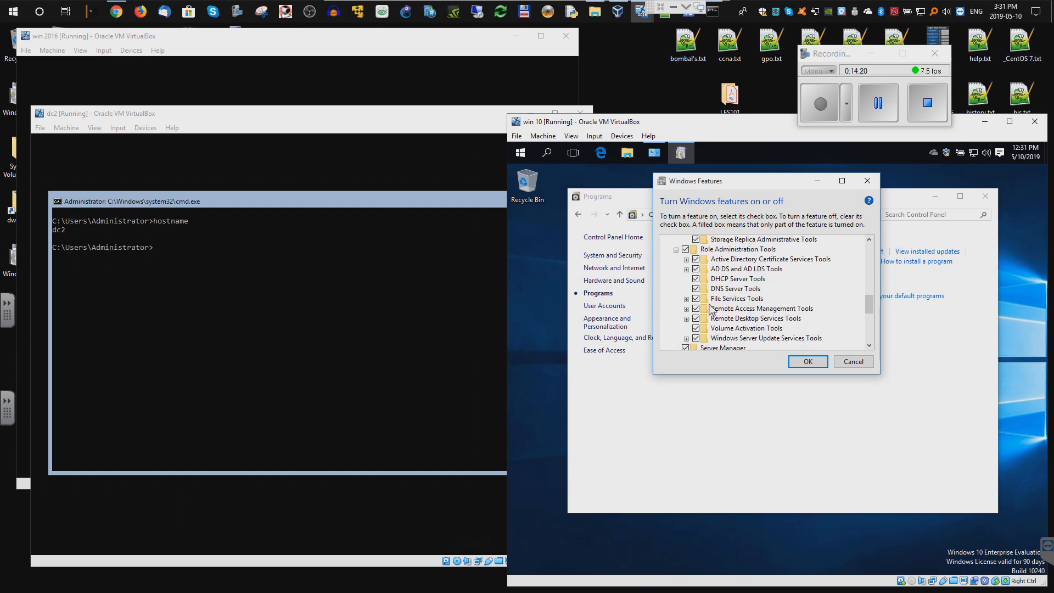
click(686, 249)
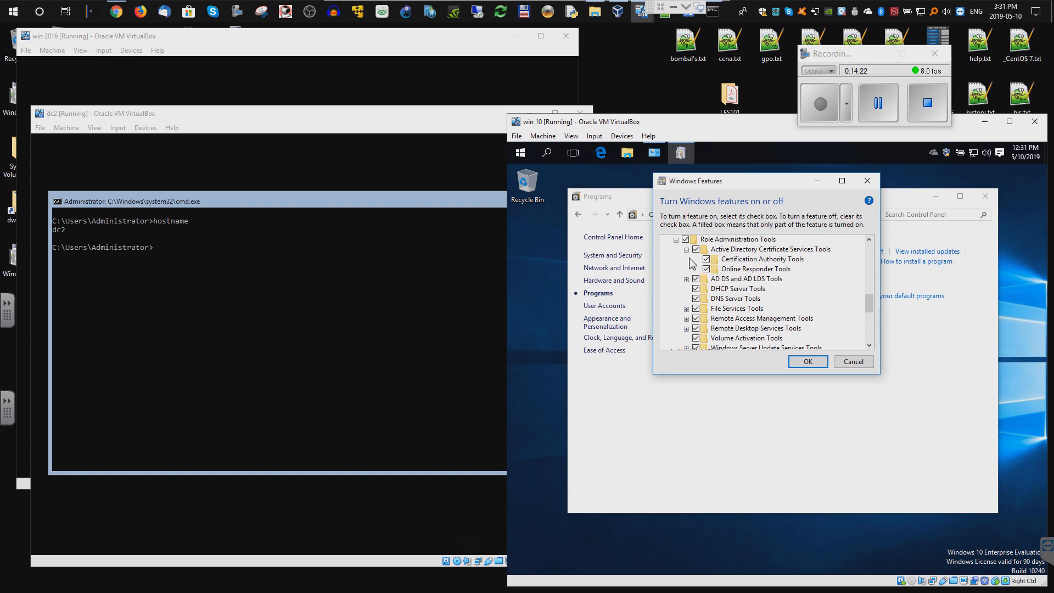
click(686, 279)
scroll(694, 303, down, 1)
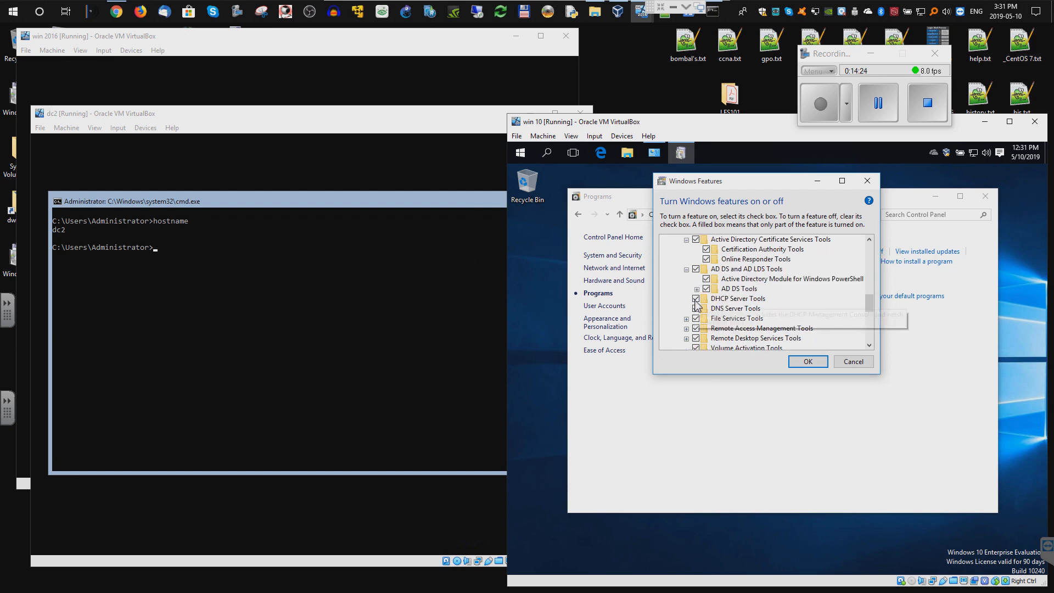
click(853, 362)
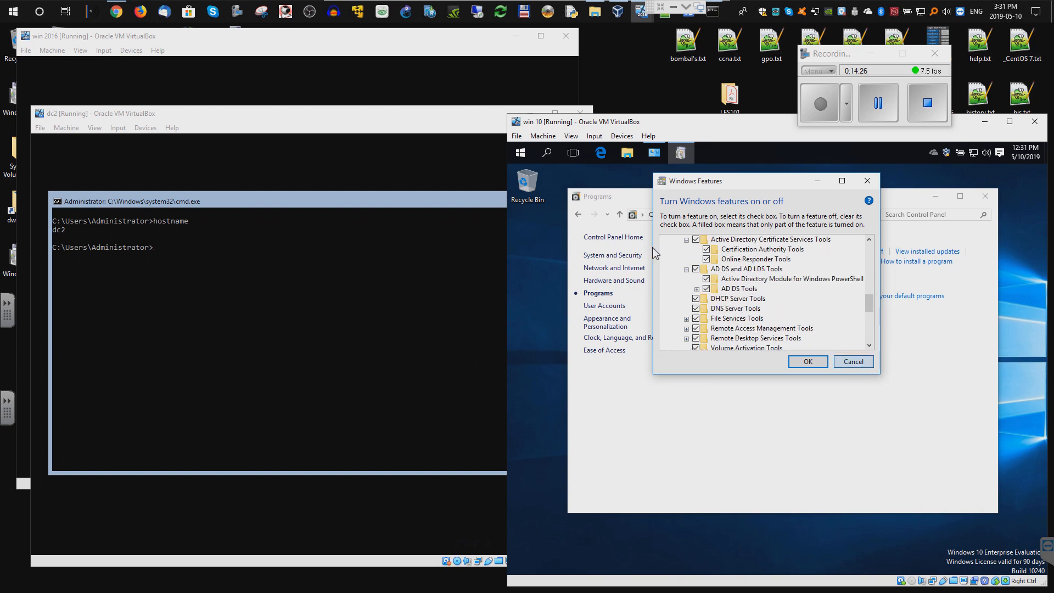
- Launch Server Manager from a 'server' Start search, maximize and pin it, and open Add Servers
click(520, 155)
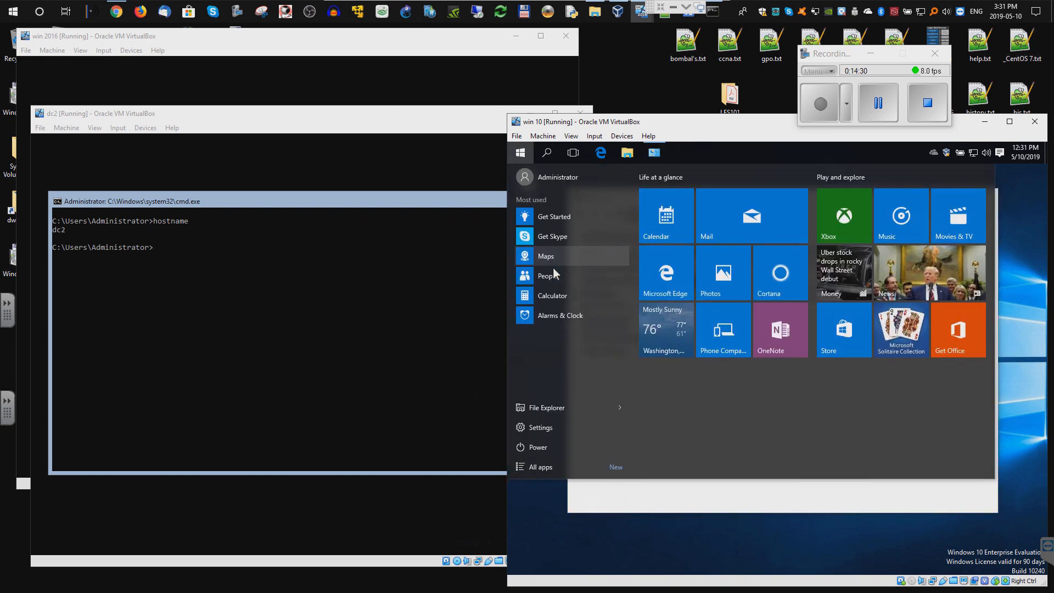
text(server)
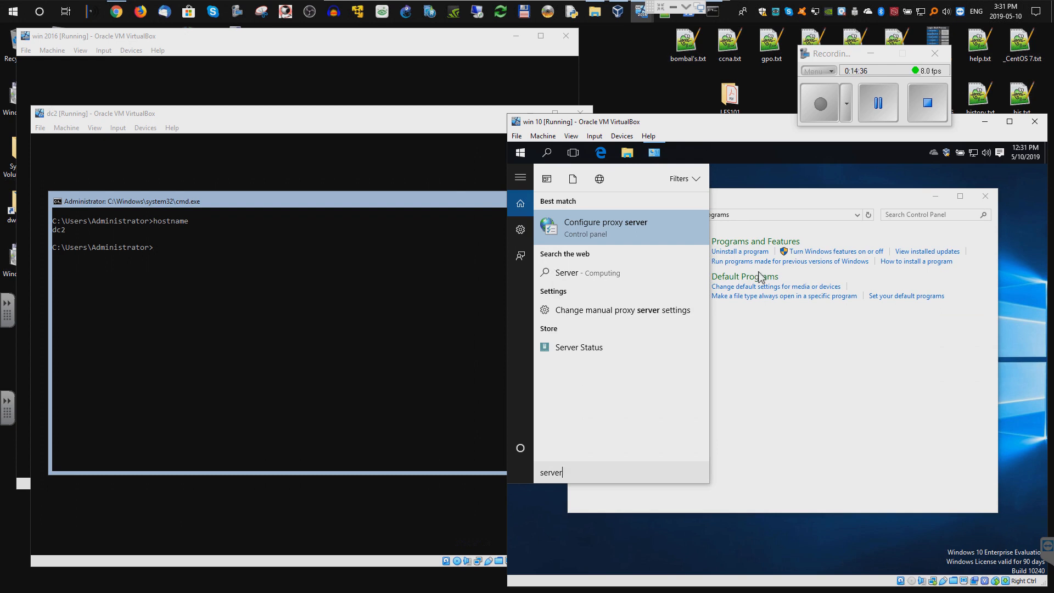
click(878, 103)
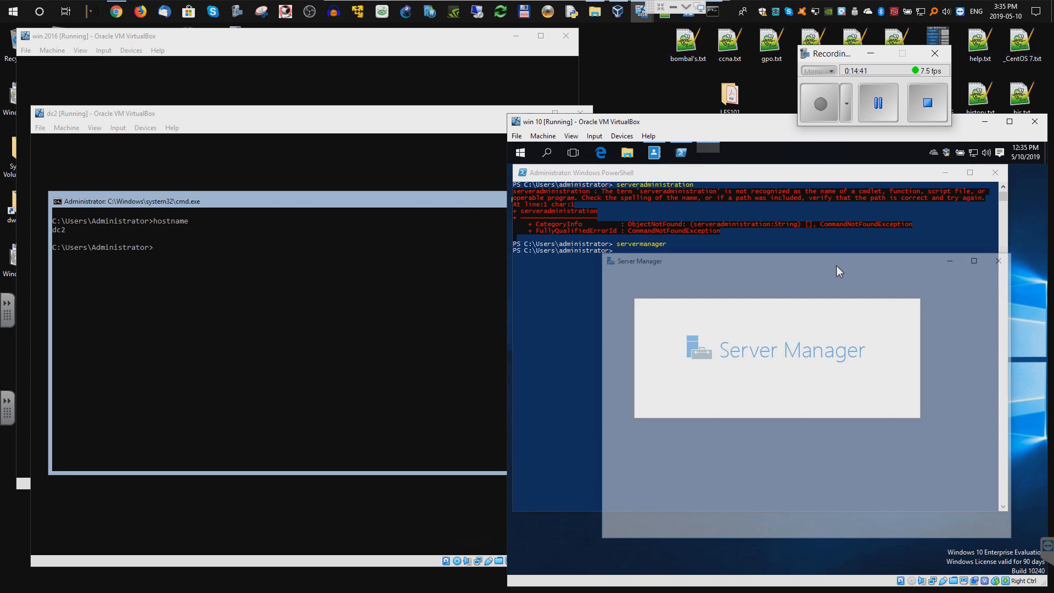
click(974, 263)
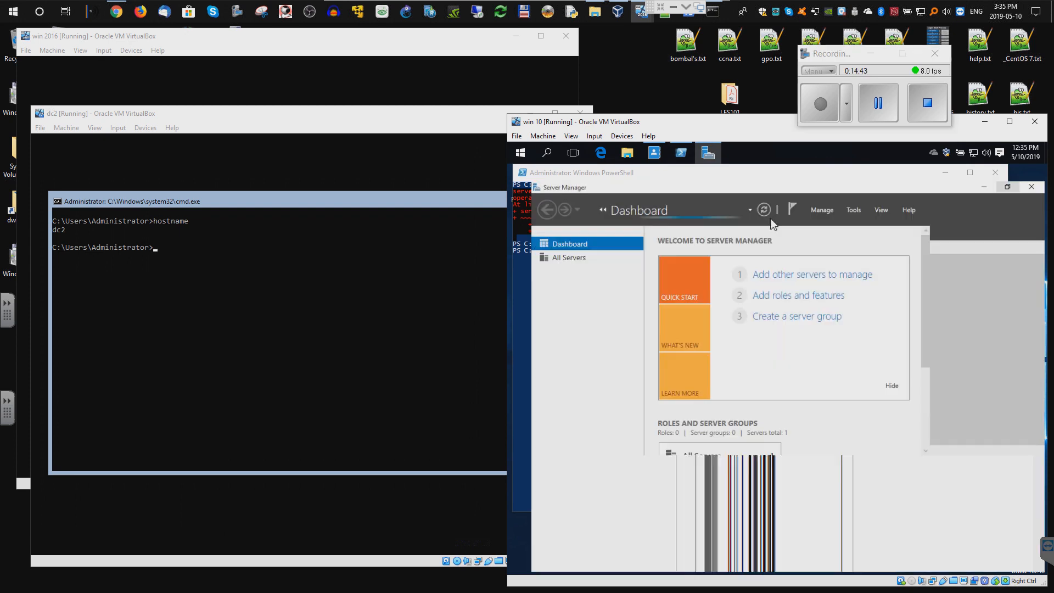
right_click(707, 154)
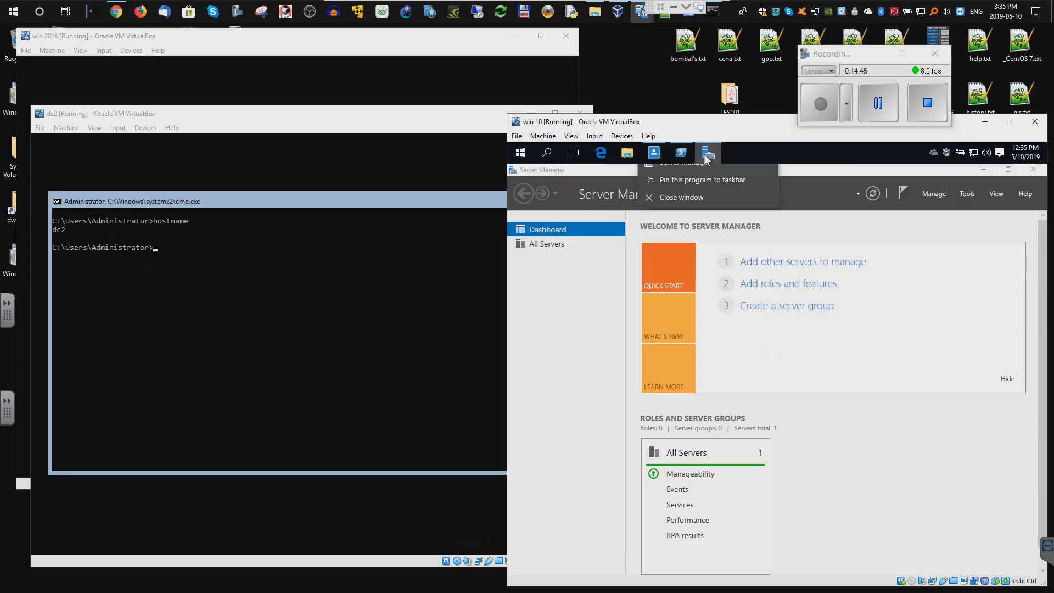
click(694, 187)
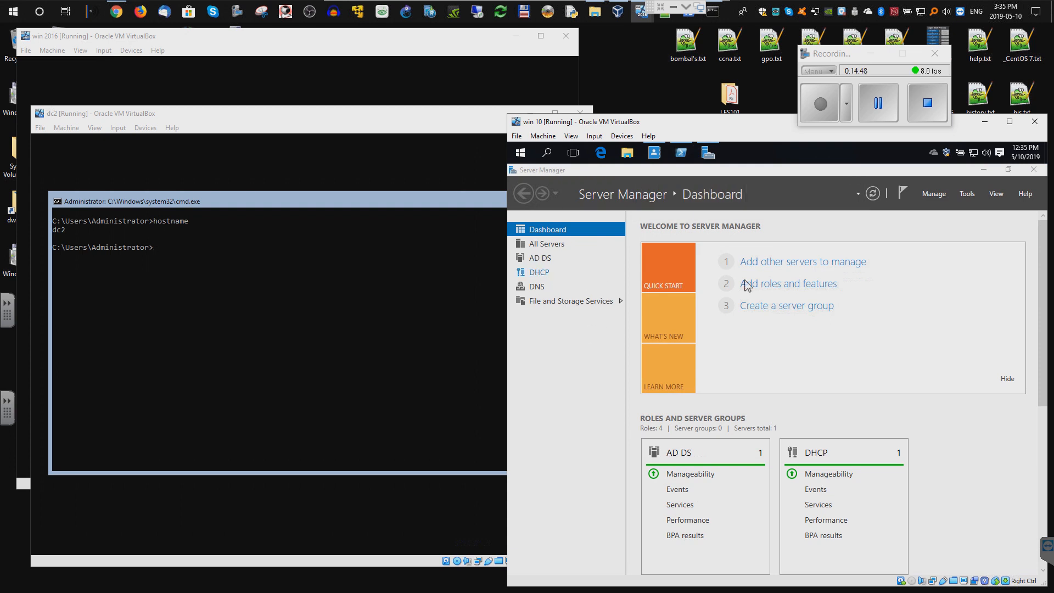
click(782, 269)
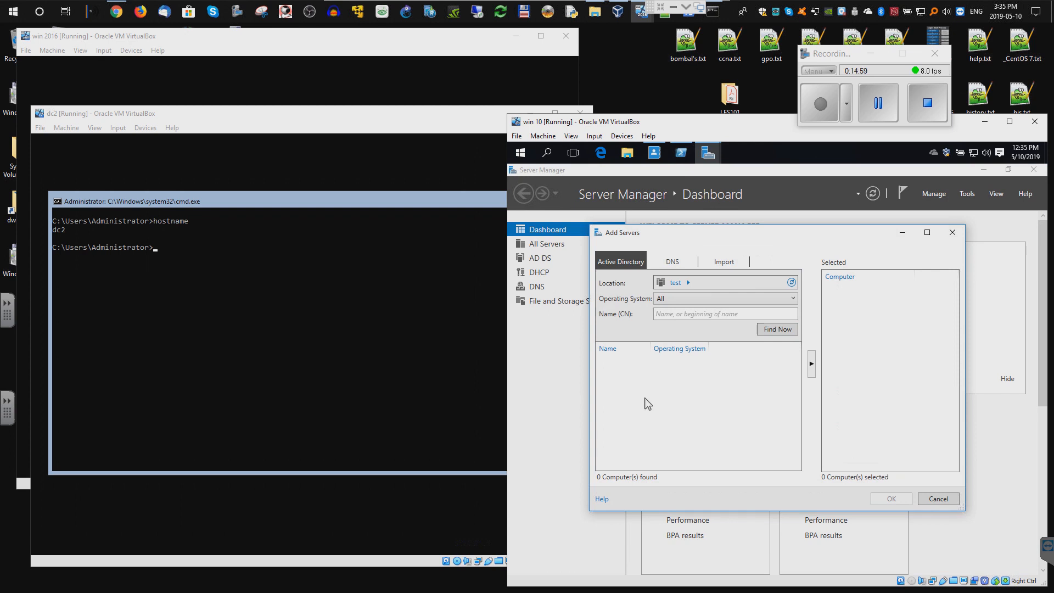
- Find dc2 in the directory, add it as a managed server, and refresh the dashboard
text(dc2)
key(Return)
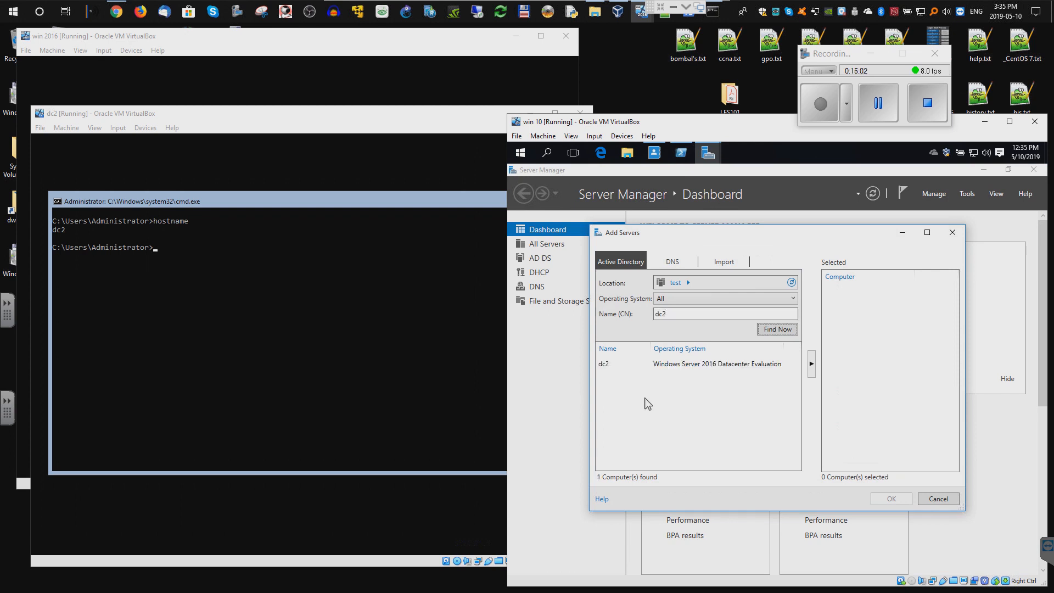
double_click(621, 371)
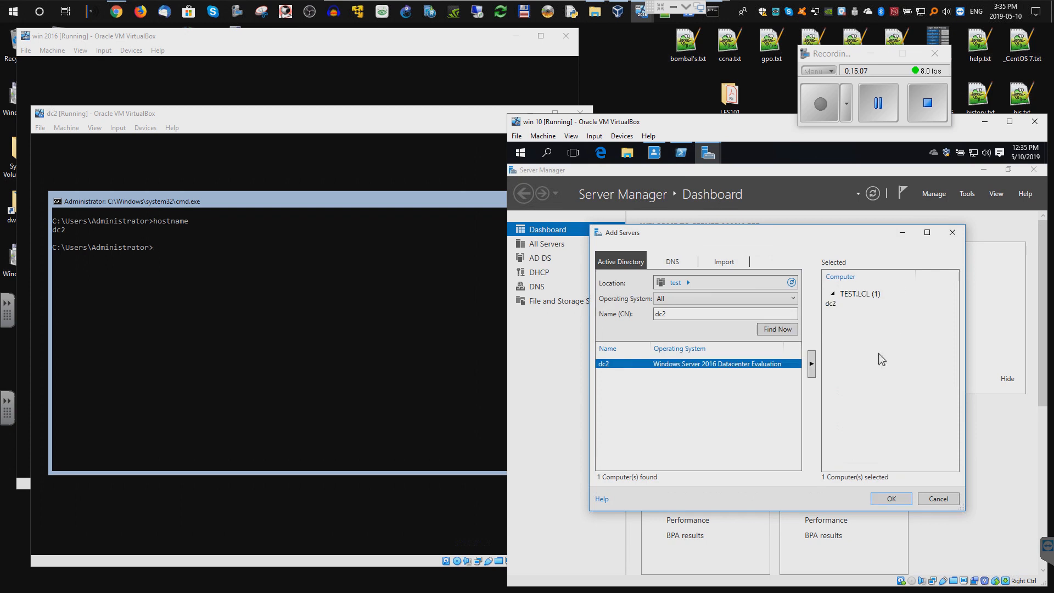
click(889, 499)
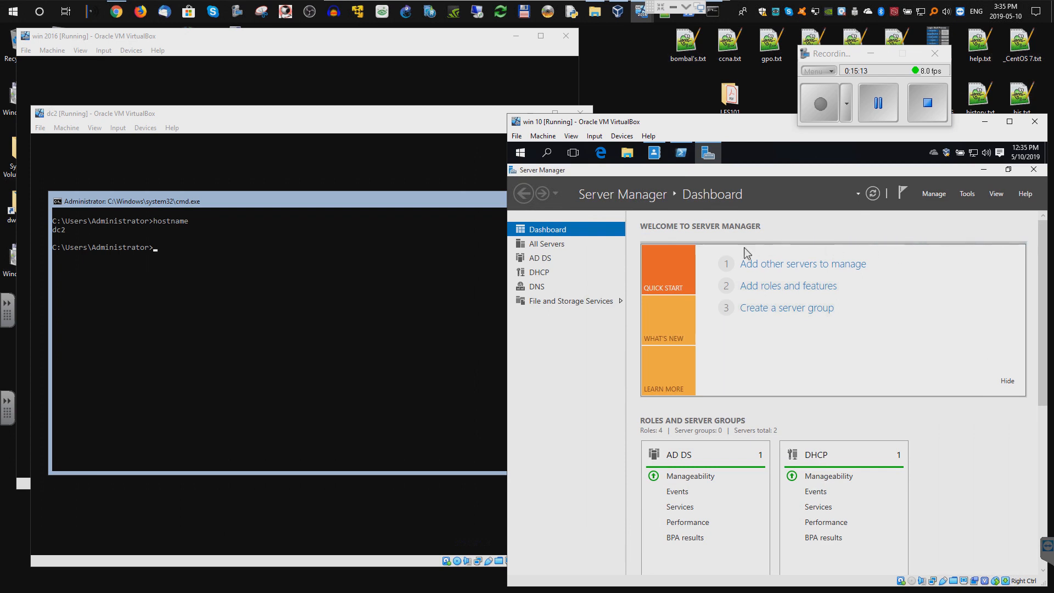
click(872, 193)
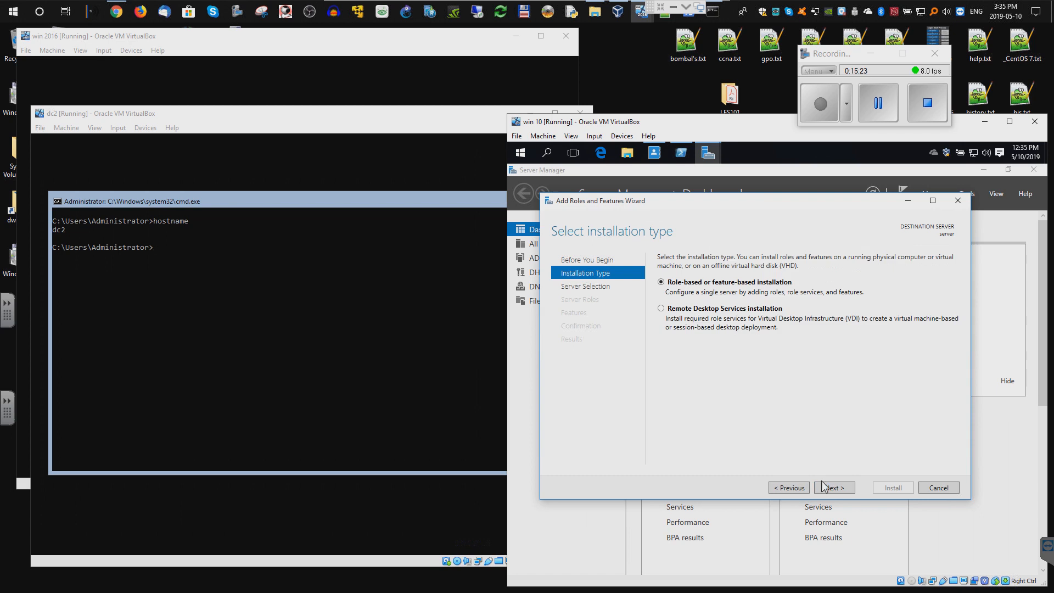
- Choose dc2.test.lcl as the destination server and advance to its server roles
click(828, 489)
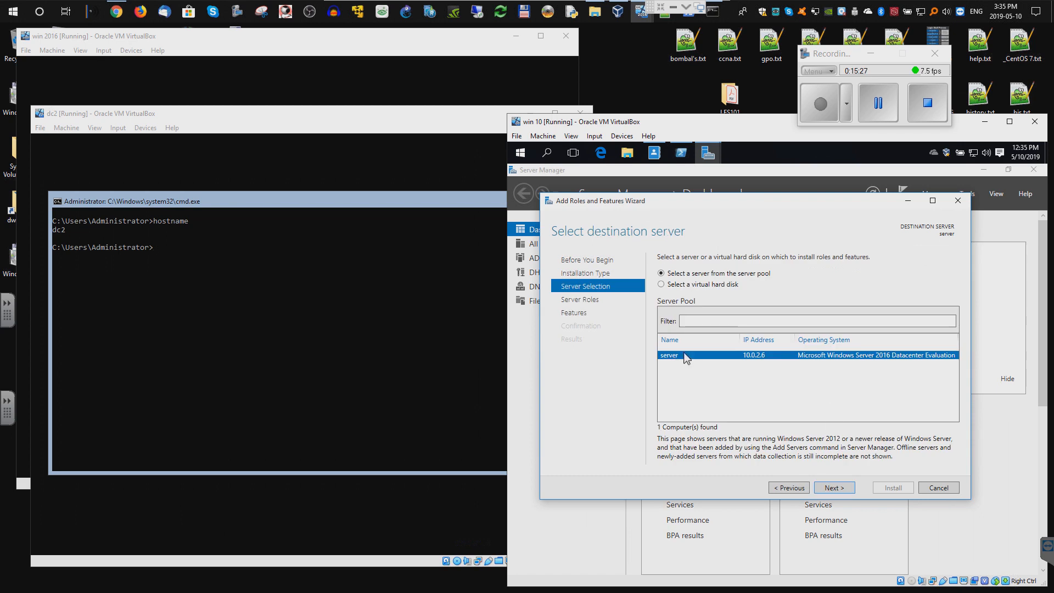
click(937, 488)
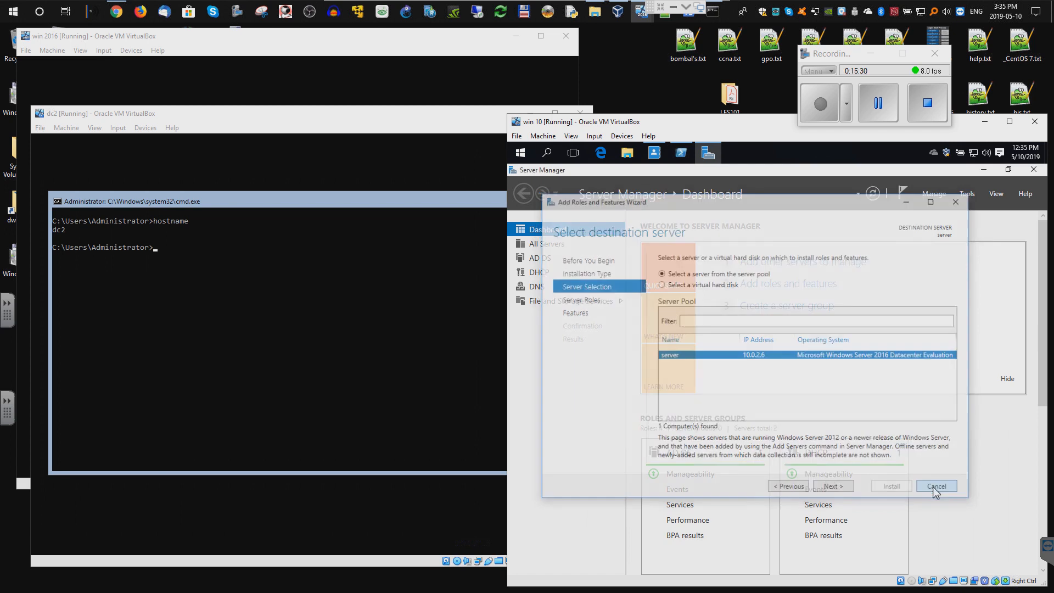
click(877, 103)
click(820, 104)
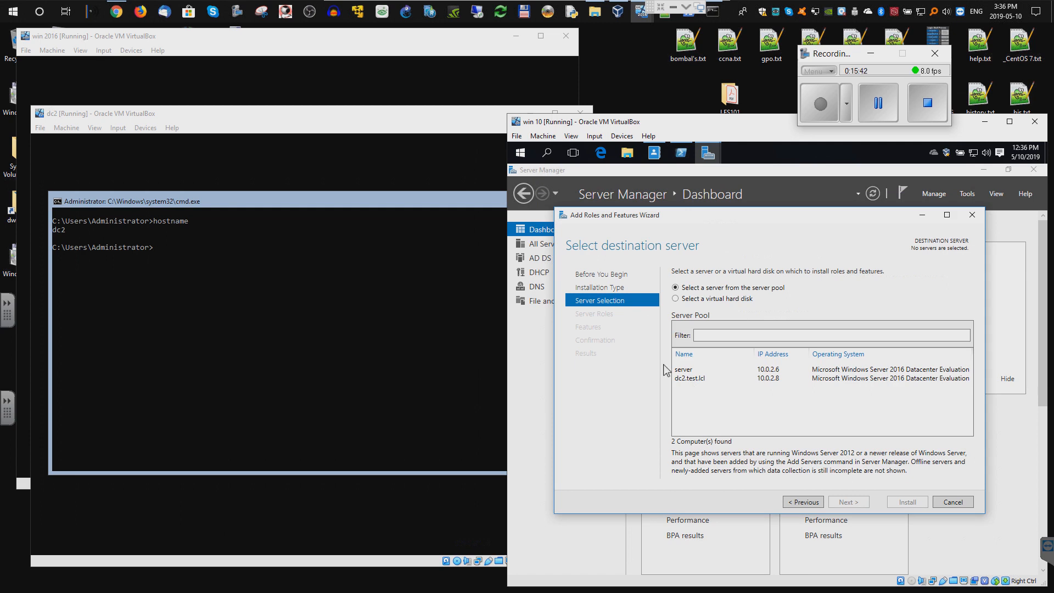
click(691, 379)
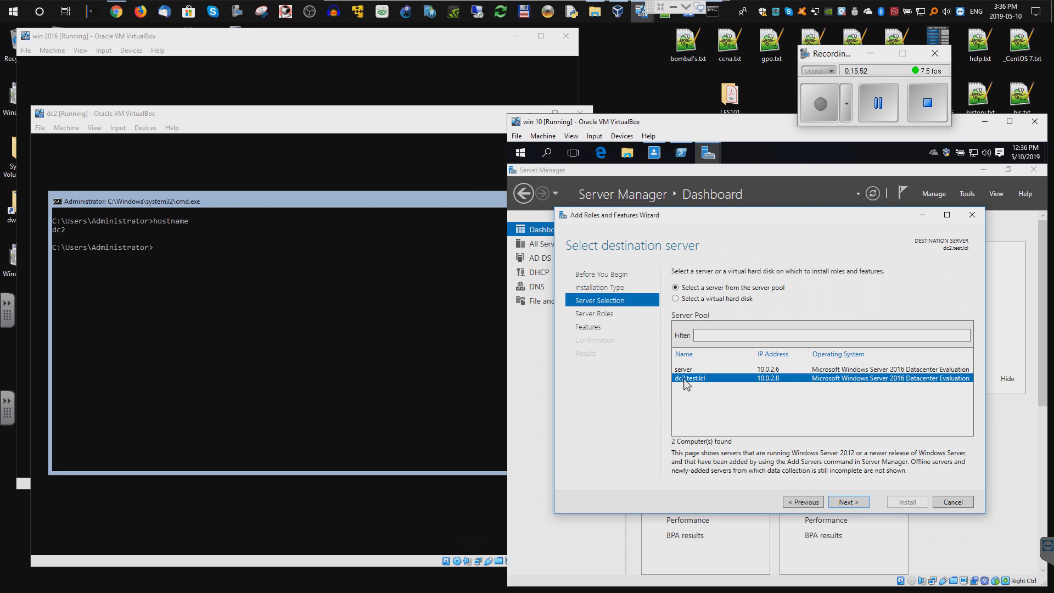
click(846, 502)
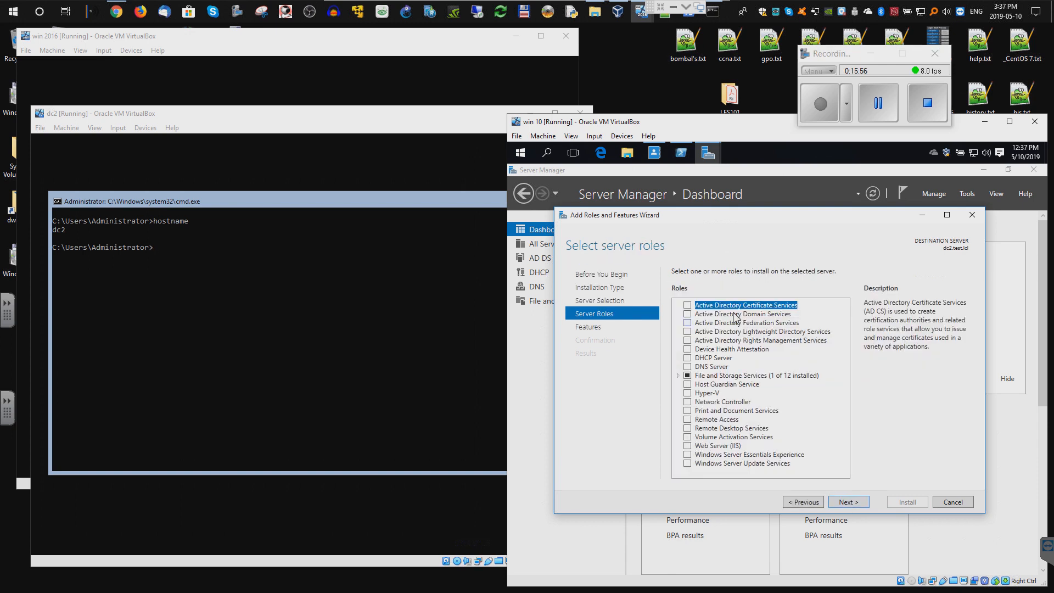
- Check the roles on the machine named server, then return to dc2.test.lcl's roles list
click(803, 501)
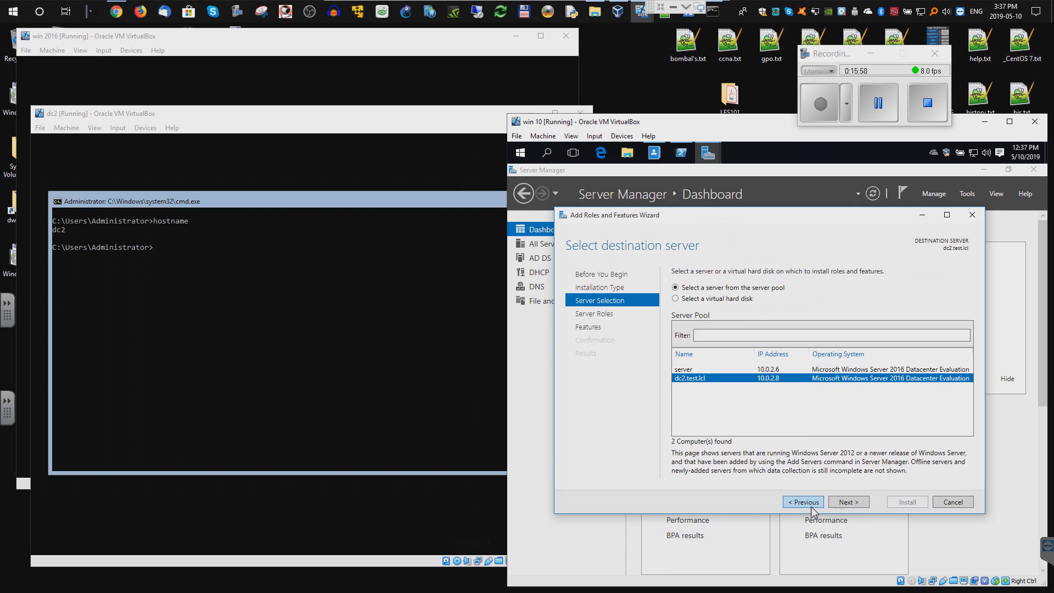
click(689, 371)
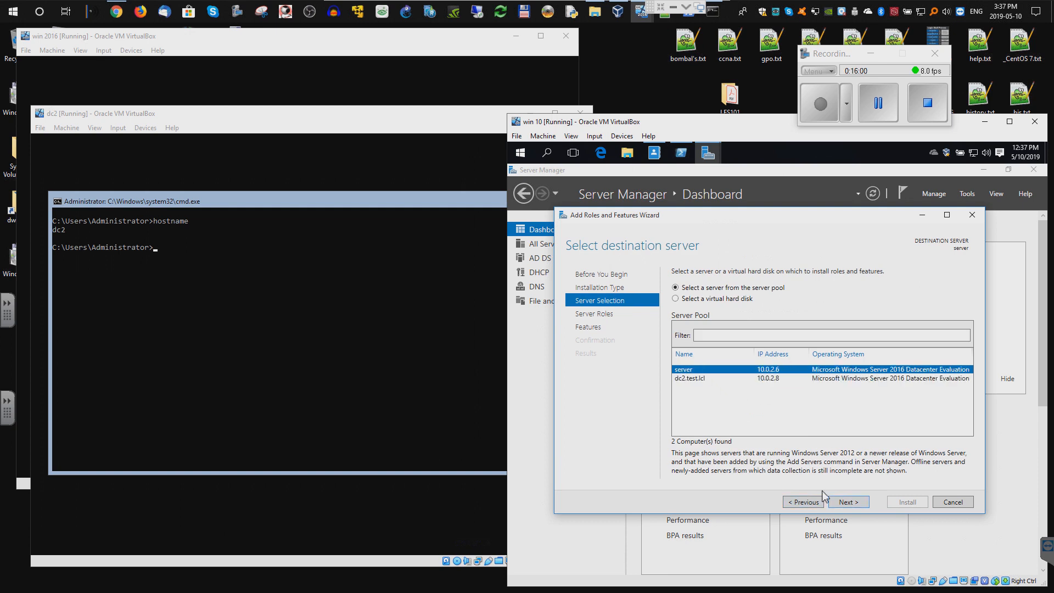
click(845, 501)
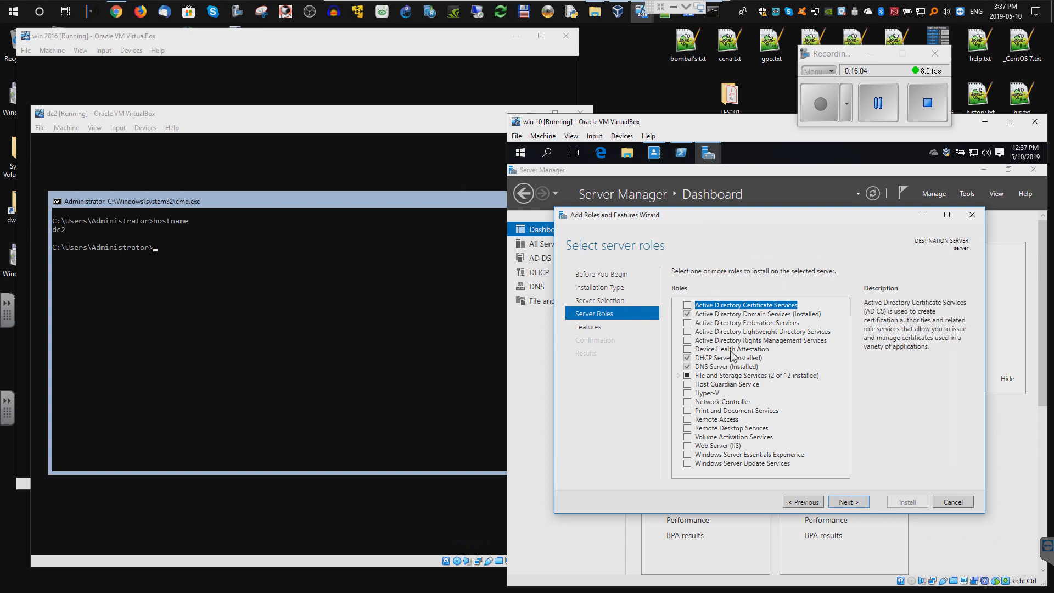
click(805, 502)
click(690, 379)
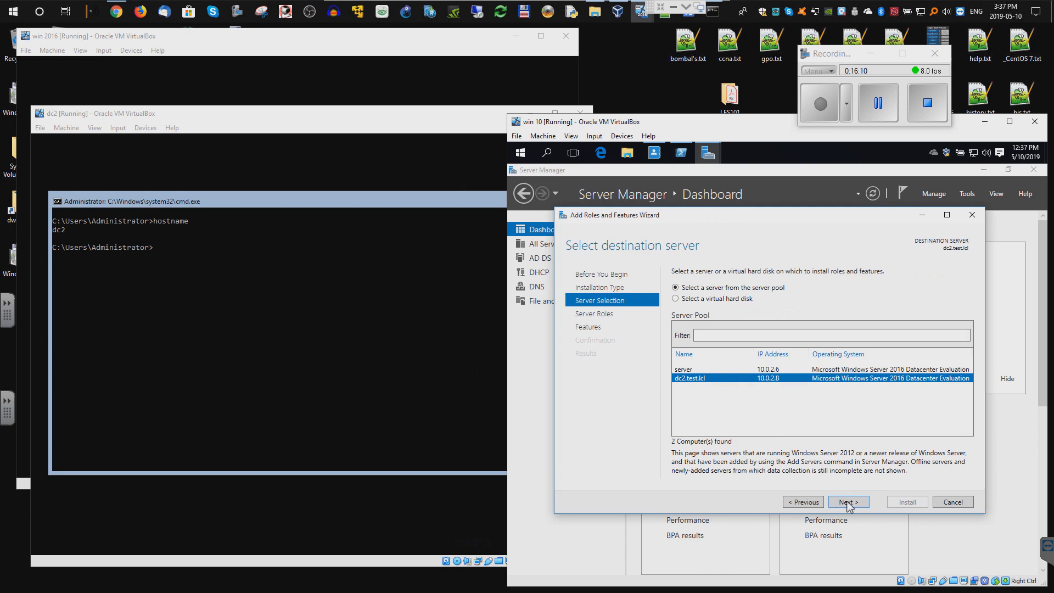
click(845, 503)
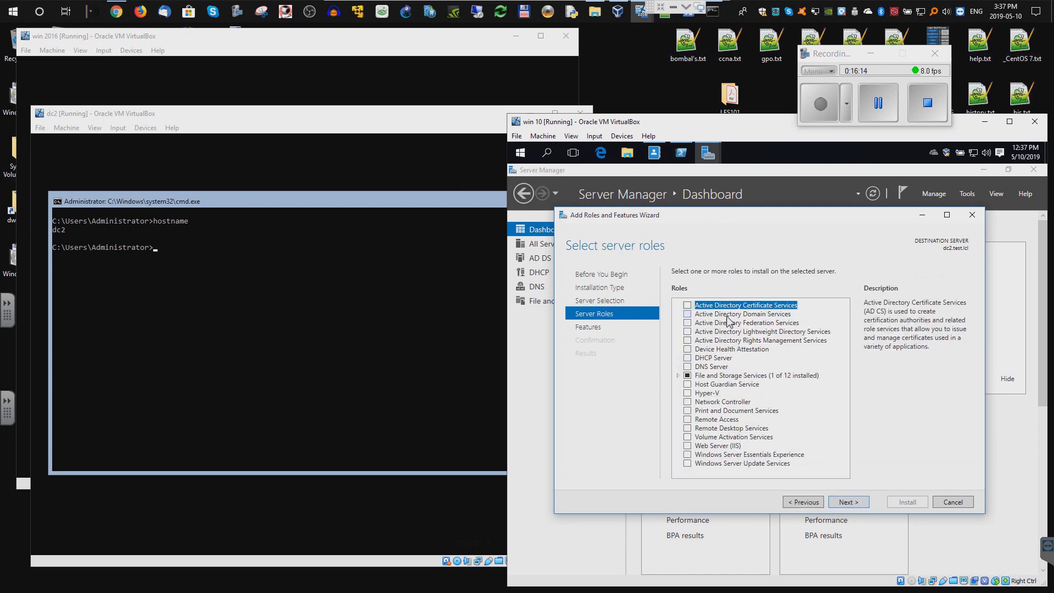
- Install Active Directory Domain Services with its management tools, then start promoting dc2 to a domain controller
click(687, 314)
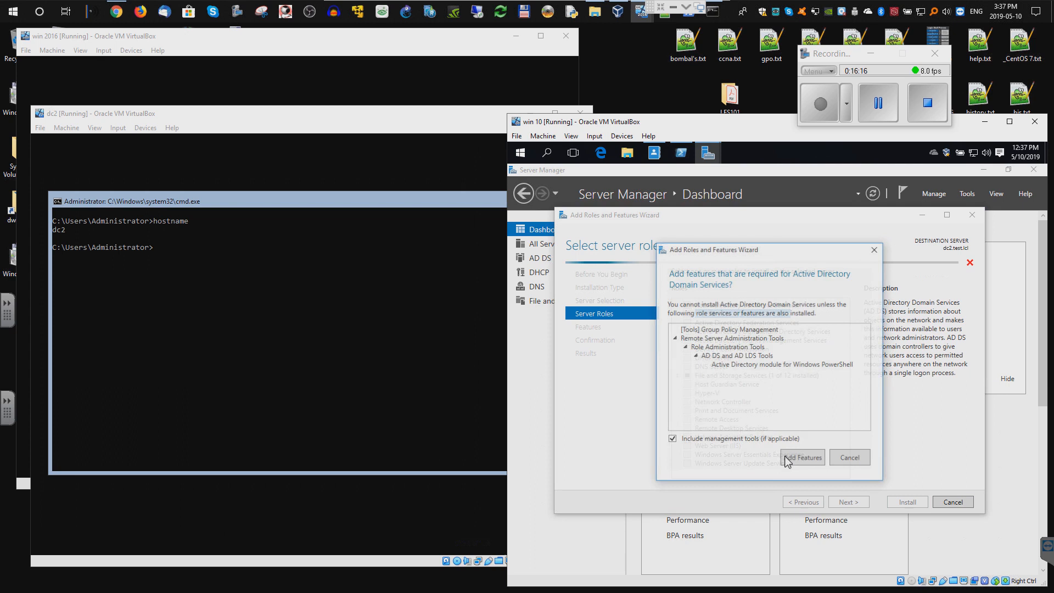
click(803, 459)
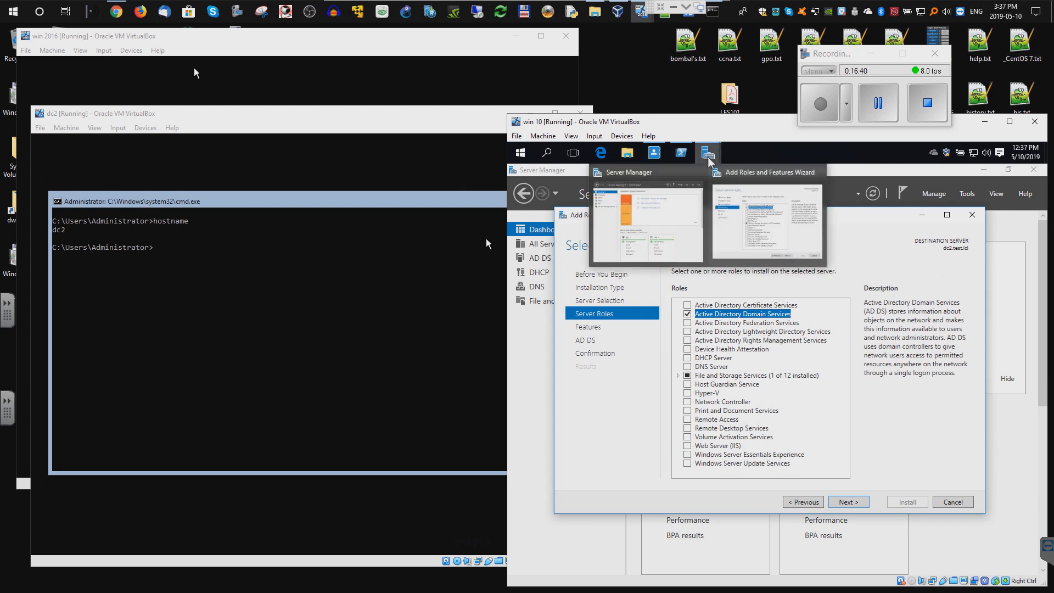
click(843, 503)
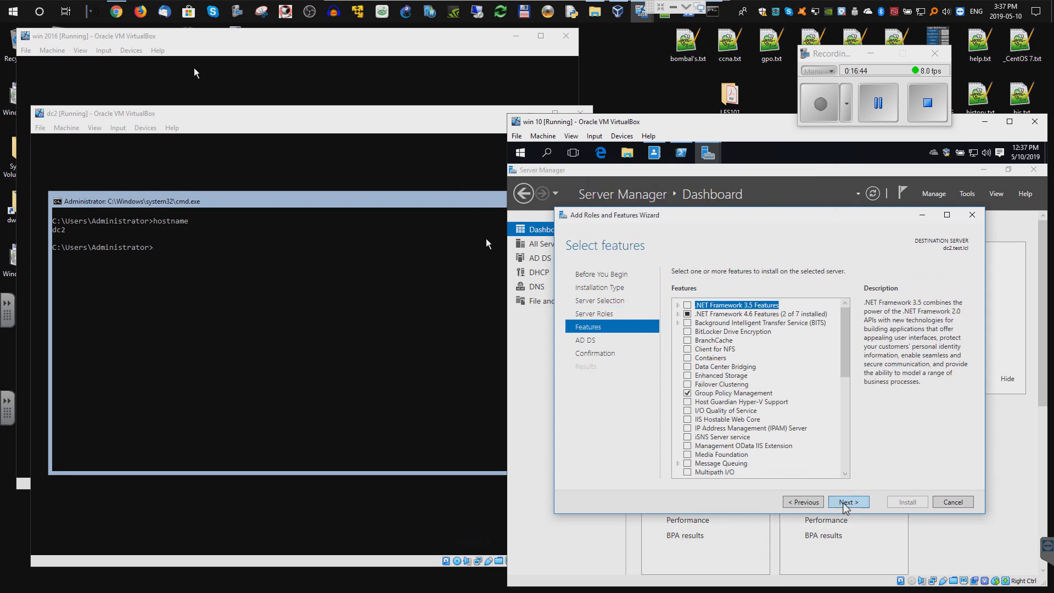
click(843, 504)
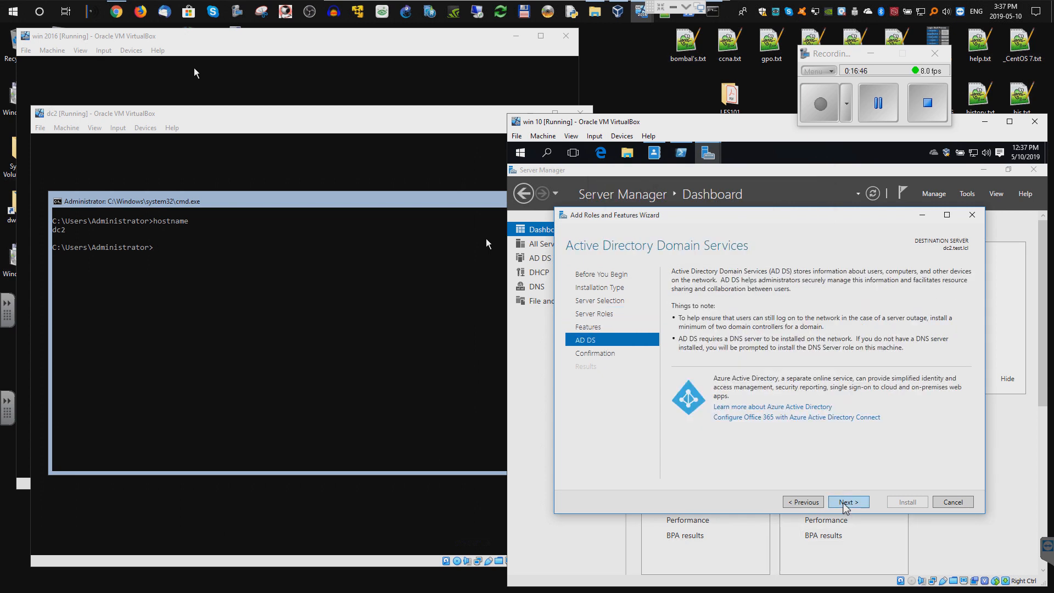
click(843, 504)
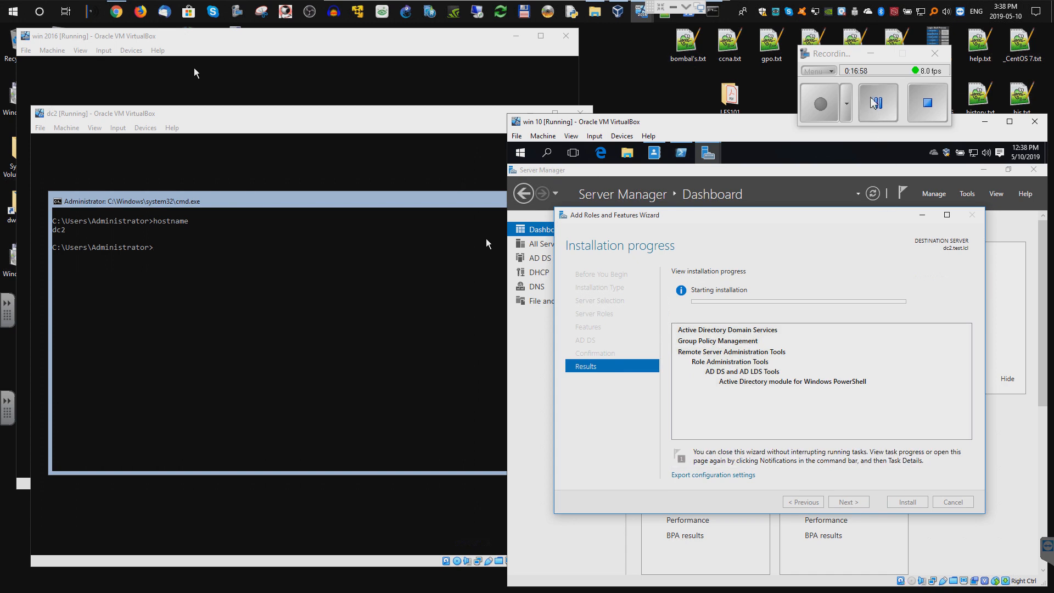
click(875, 102)
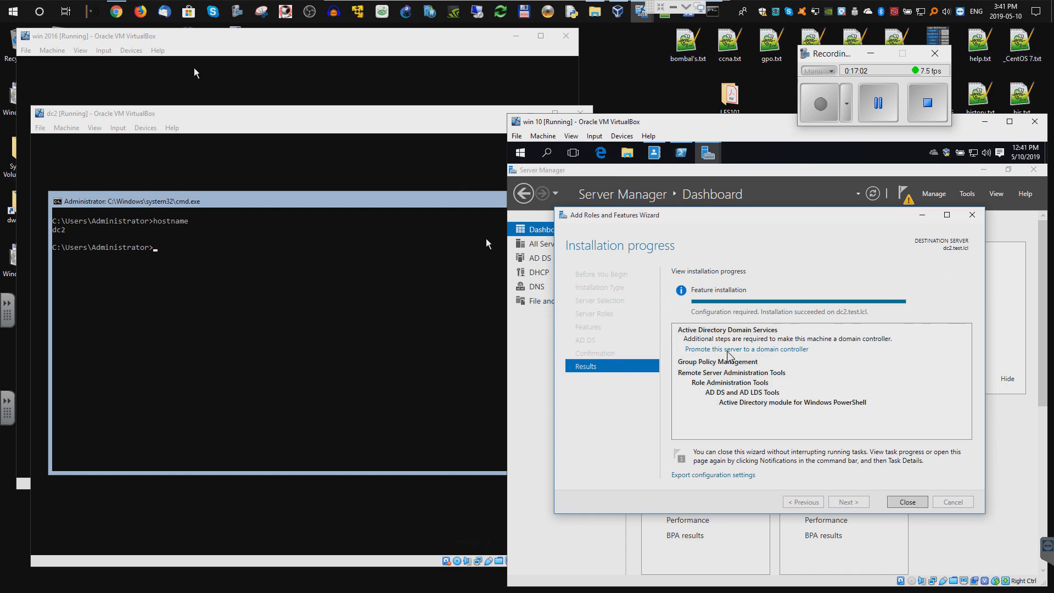
click(752, 349)
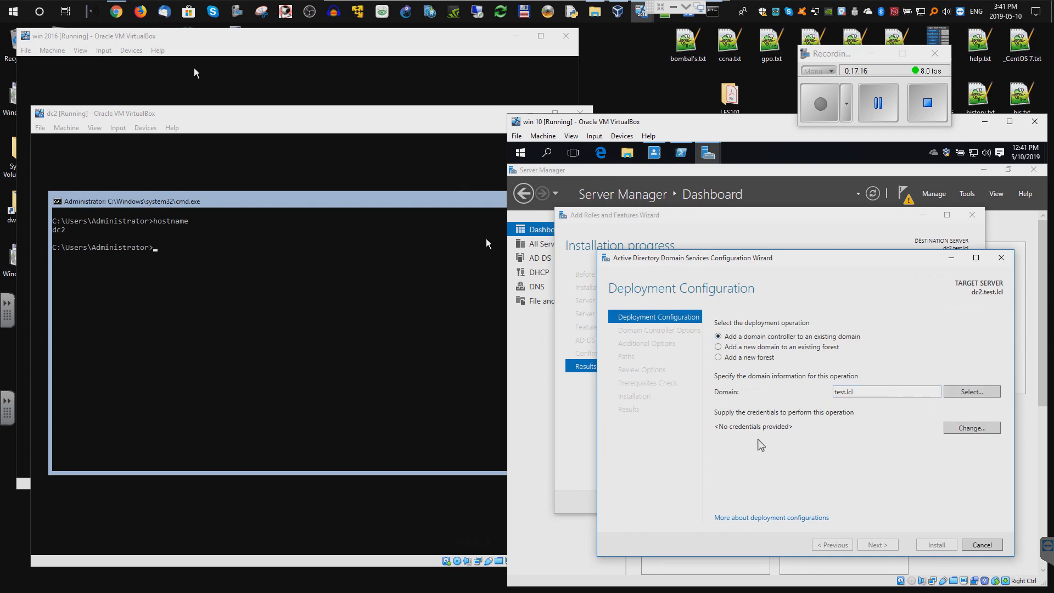
- Enter the domain administrator's user name and password for test.lcl and reach Domain Controller Options
click(953, 431)
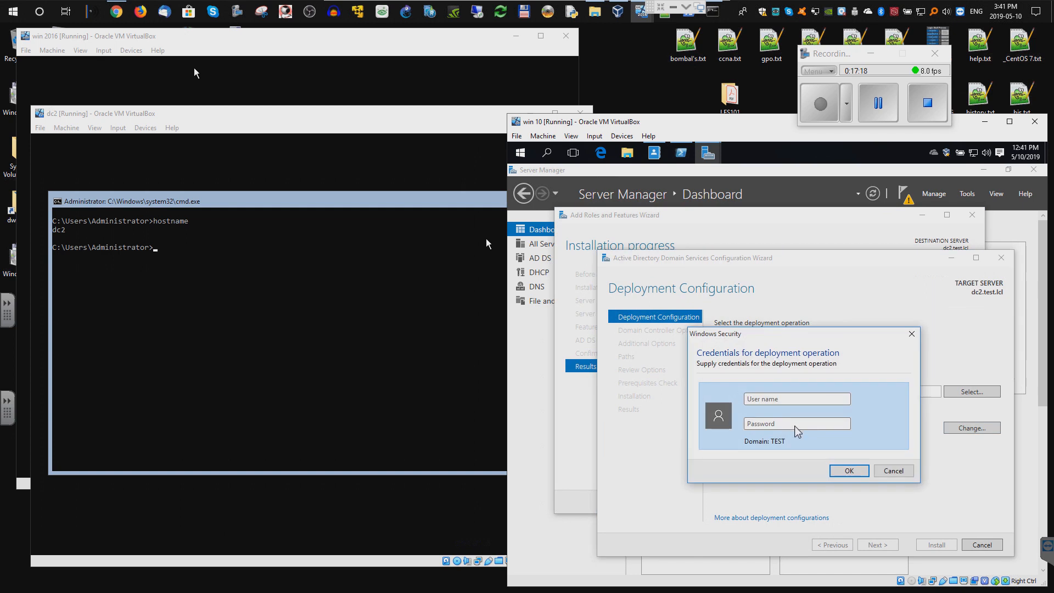
text(adPa)
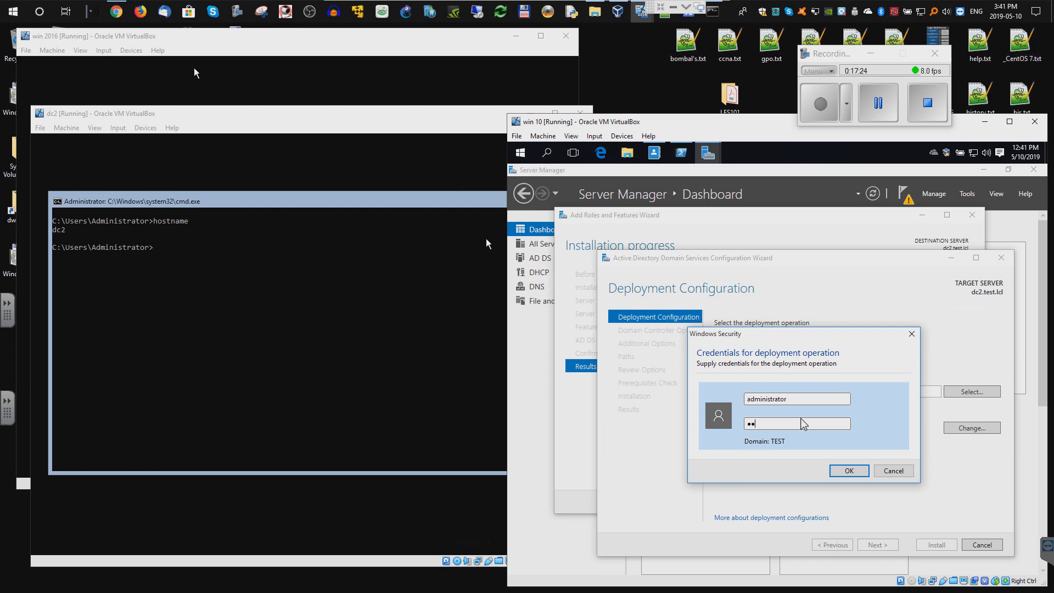
click(846, 470)
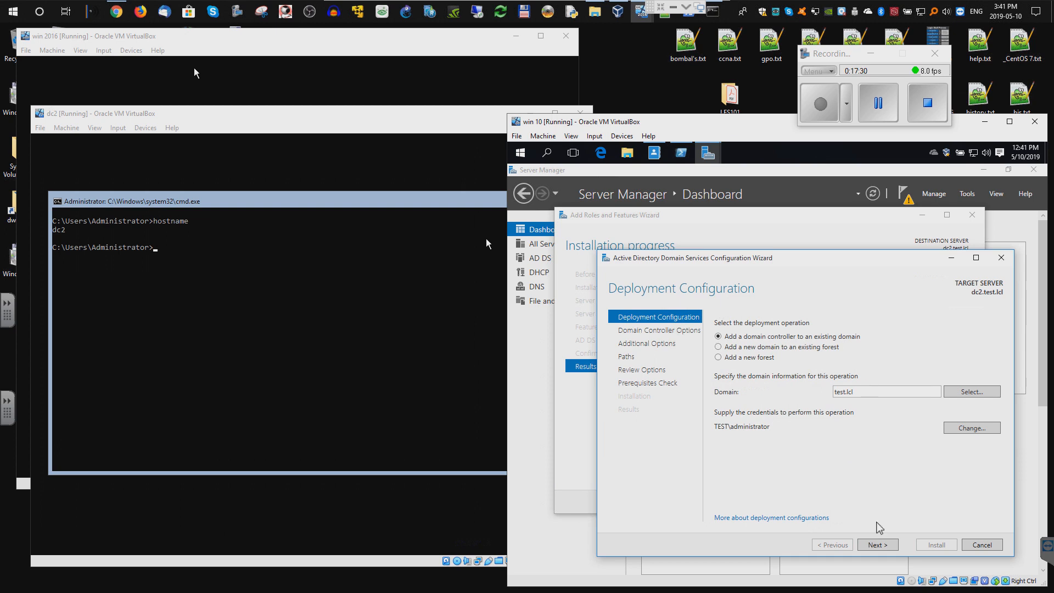
click(881, 544)
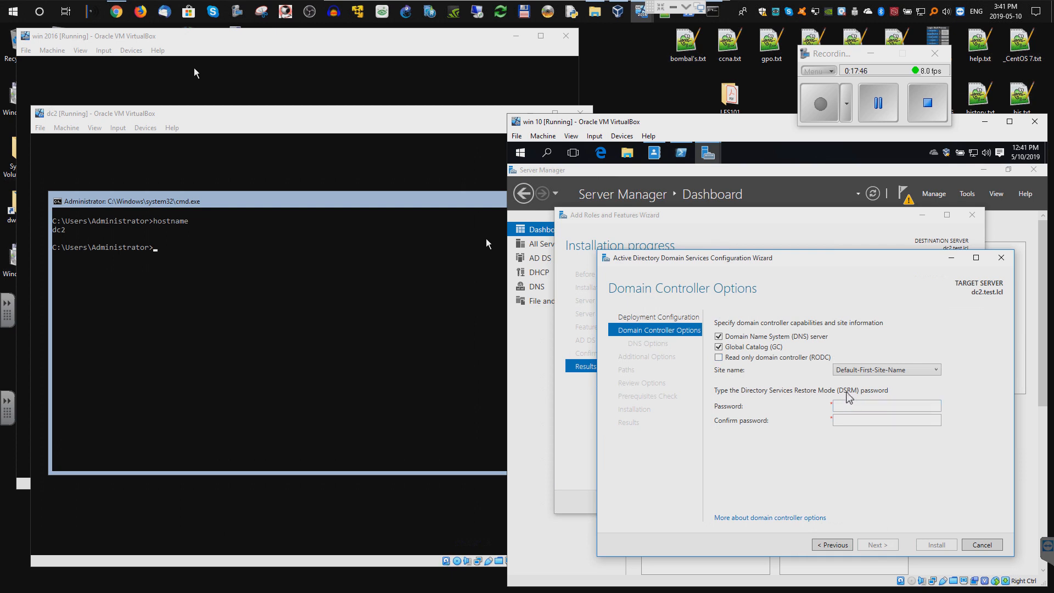
- Enter and confirm the Directory Services Restore Mode password
click(860, 406)
key(Tab)
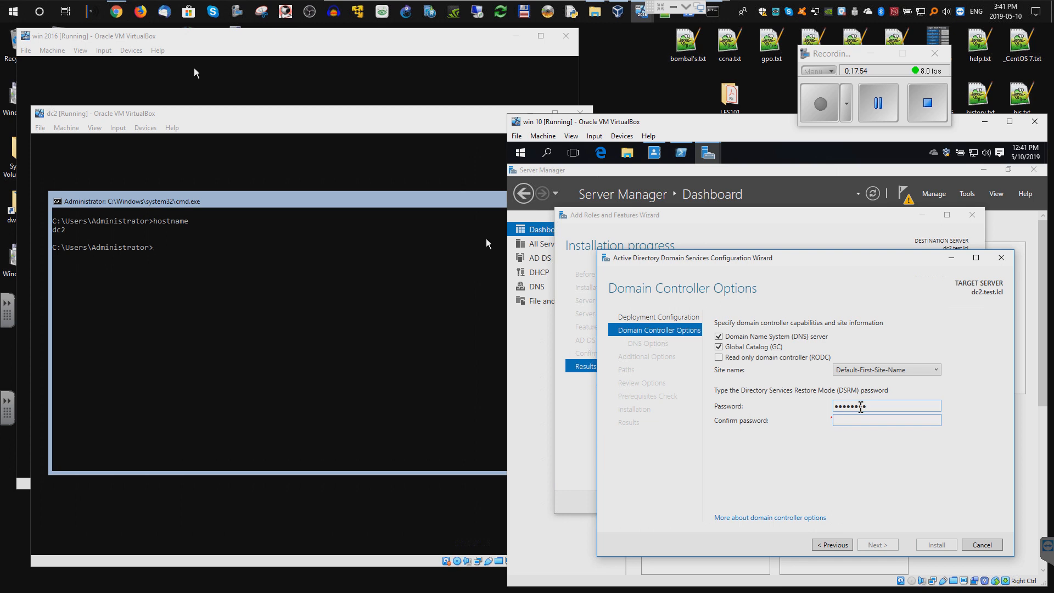
text(••••••••)
- Skip DNS delegation and set server.test.lcl as the replication source
click(878, 545)
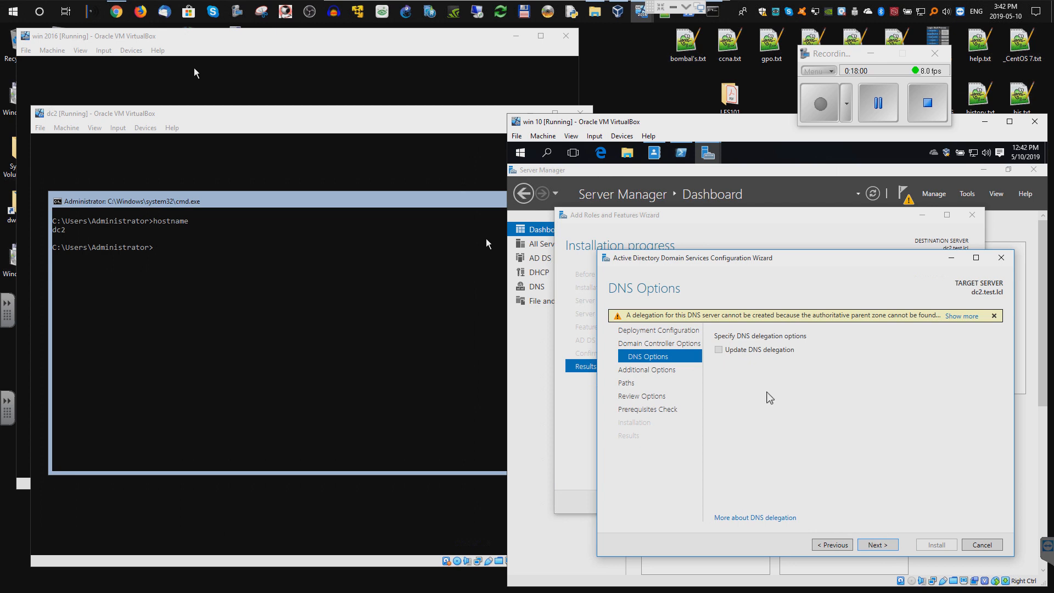
click(878, 545)
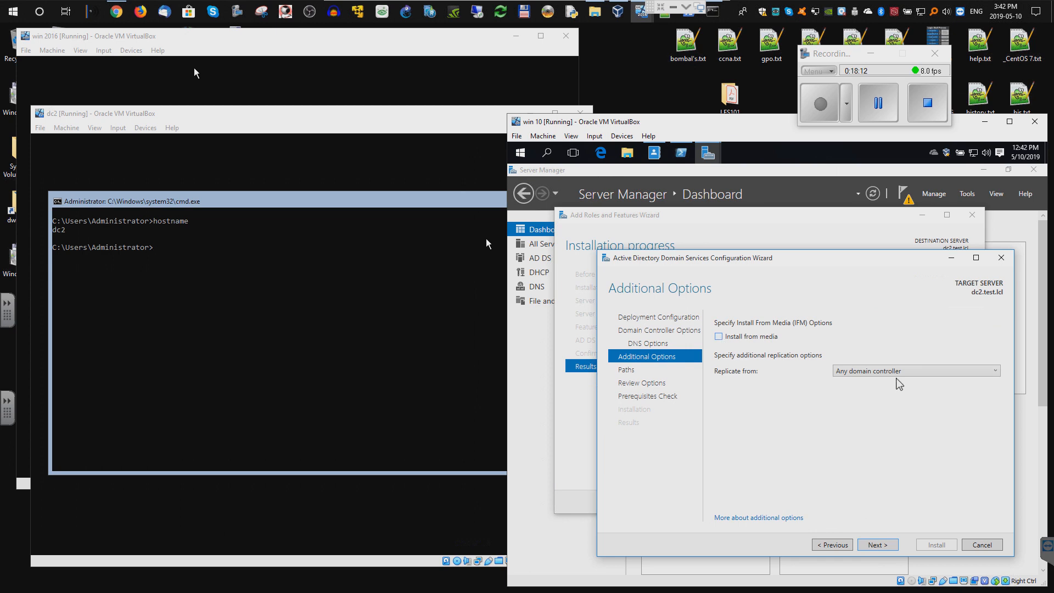
click(972, 375)
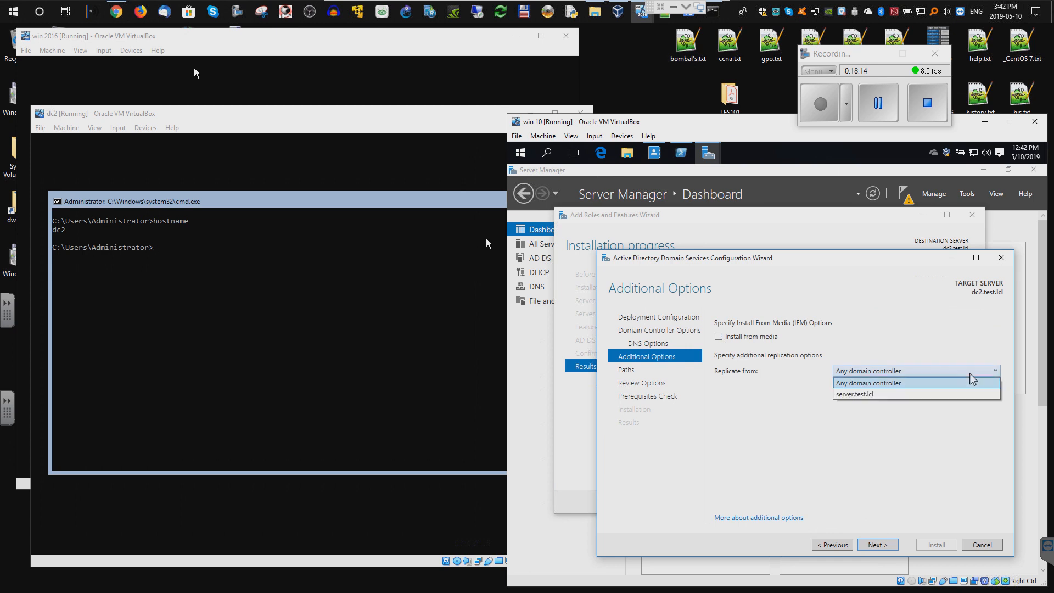
click(876, 403)
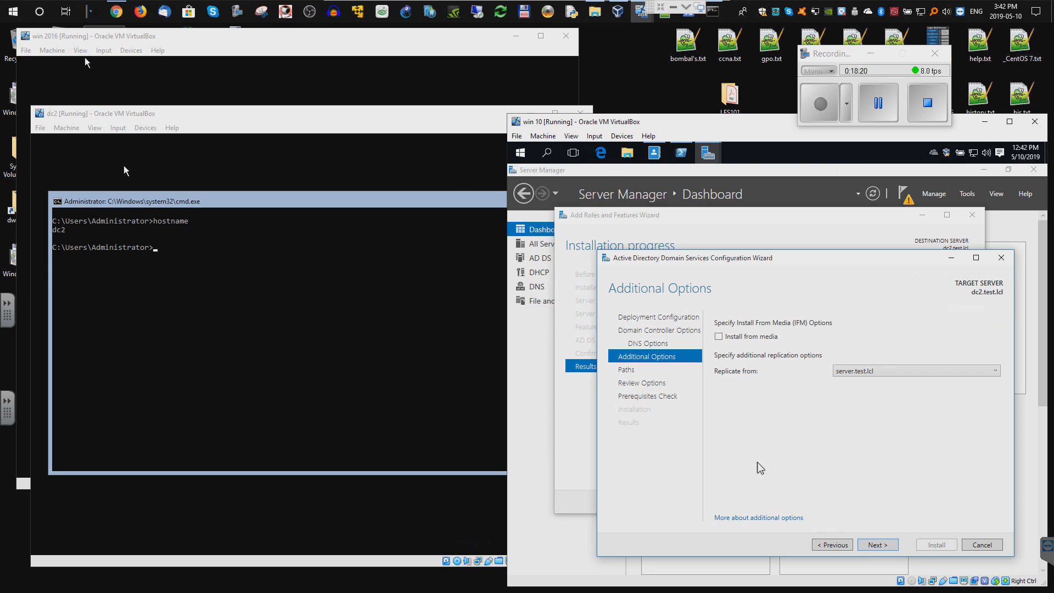
click(878, 545)
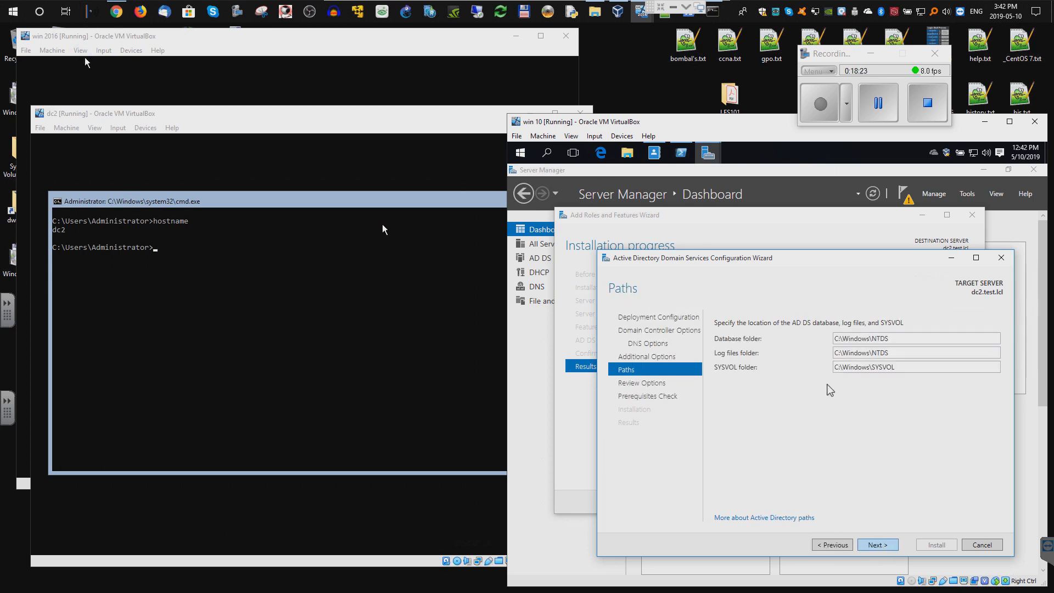
- Keep the default NTDS and SYSVOL paths, pass the prerequisites check, and install the domain controller
click(878, 546)
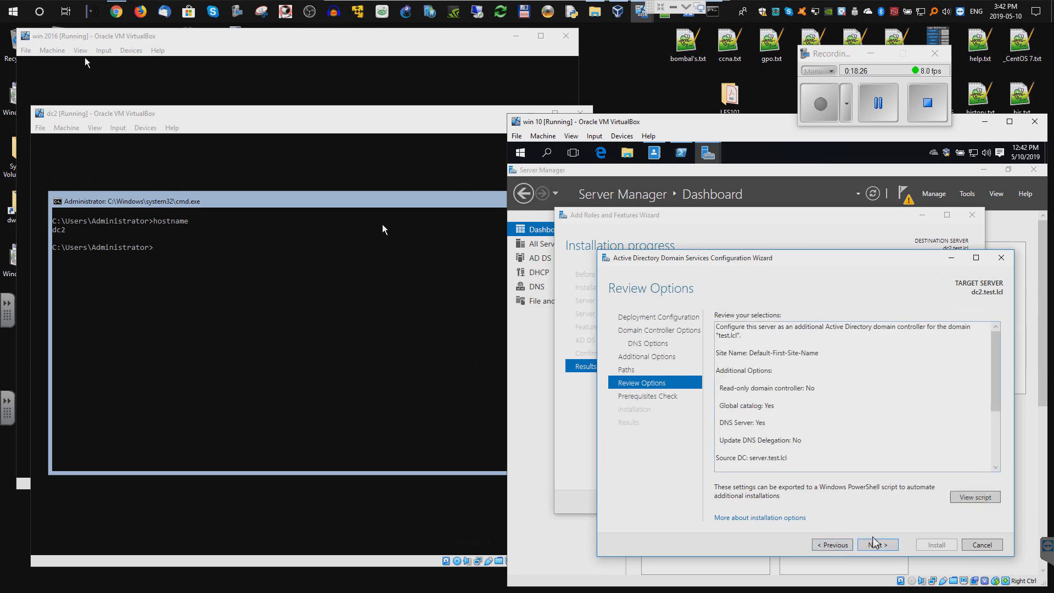
click(875, 545)
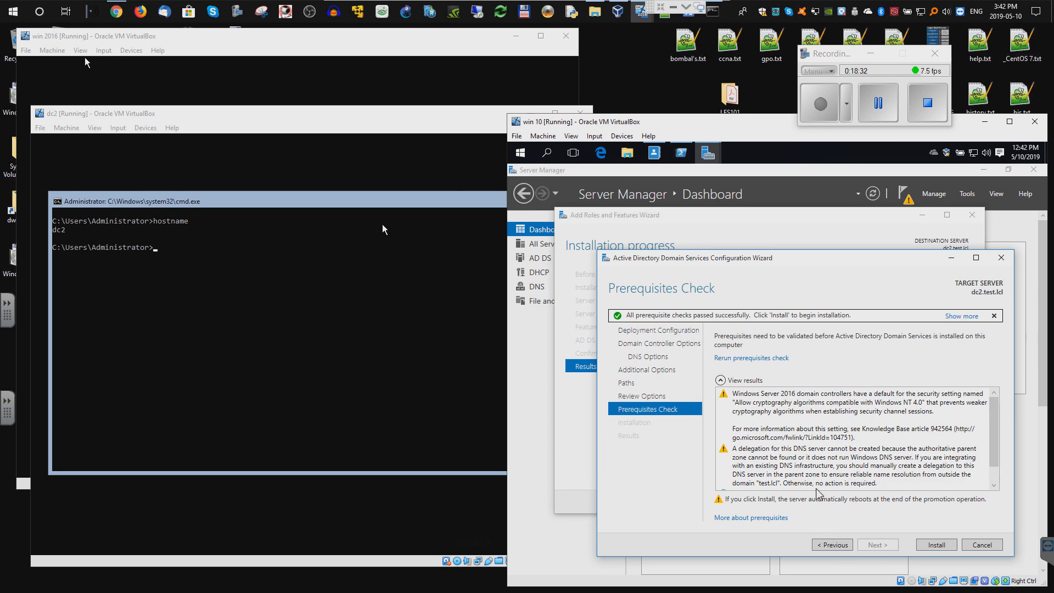
click(935, 545)
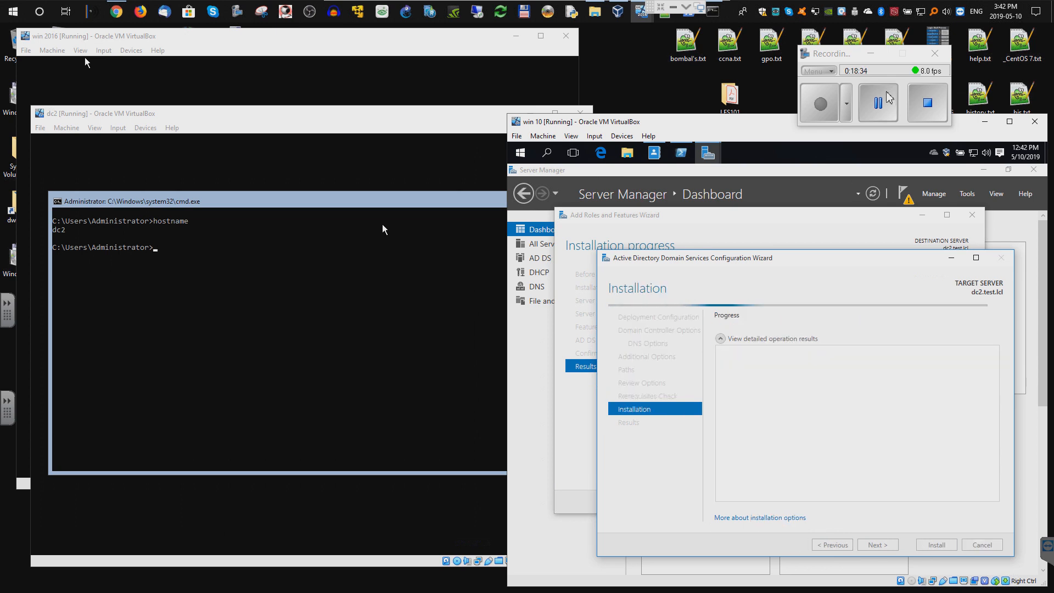
click(878, 104)
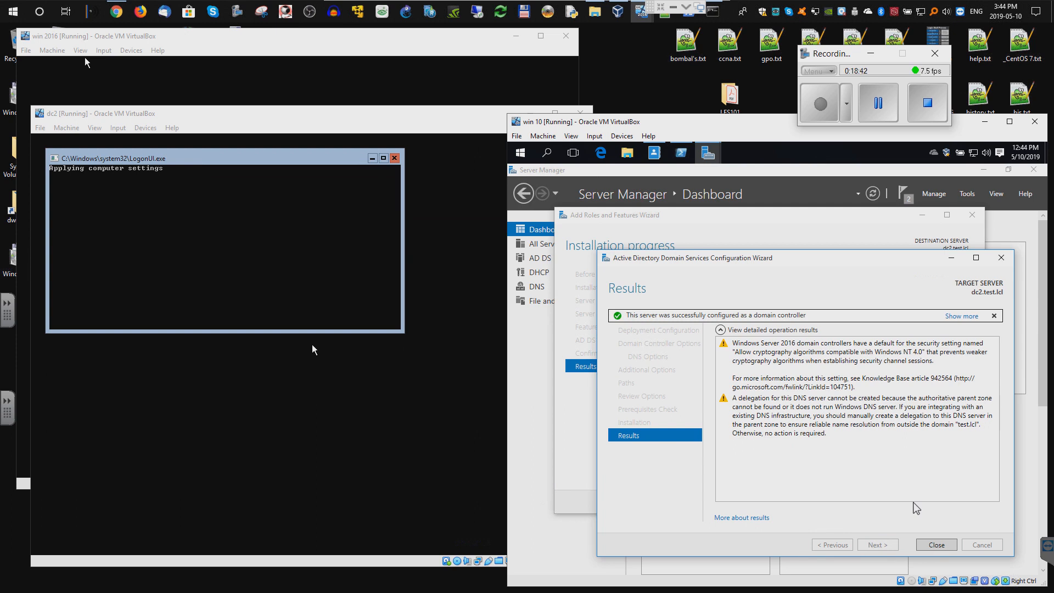
- Close the finished promotion wizard and the Add Roles and Features wizard
click(936, 544)
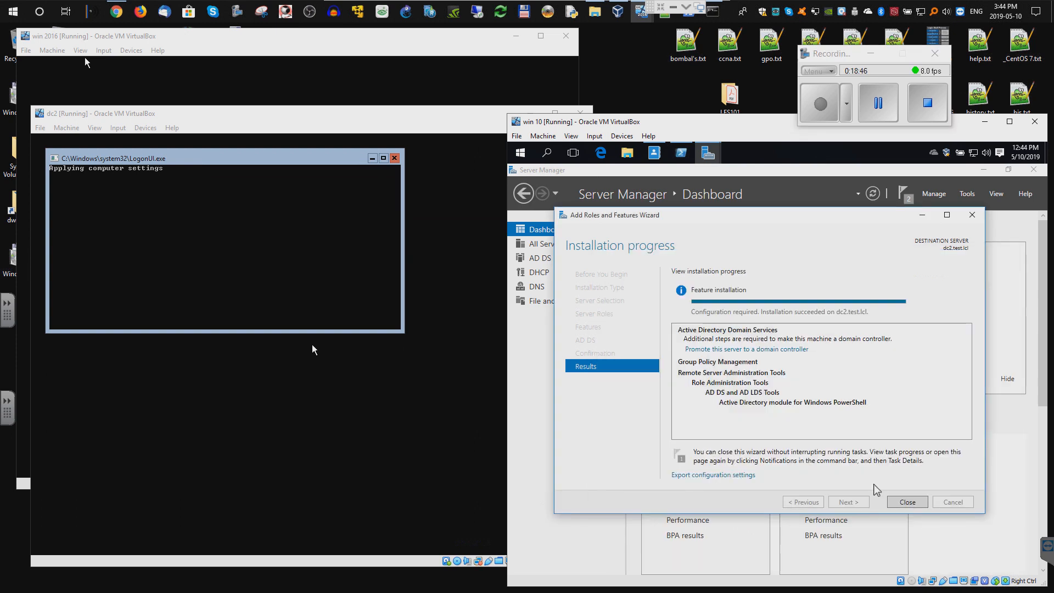
click(907, 502)
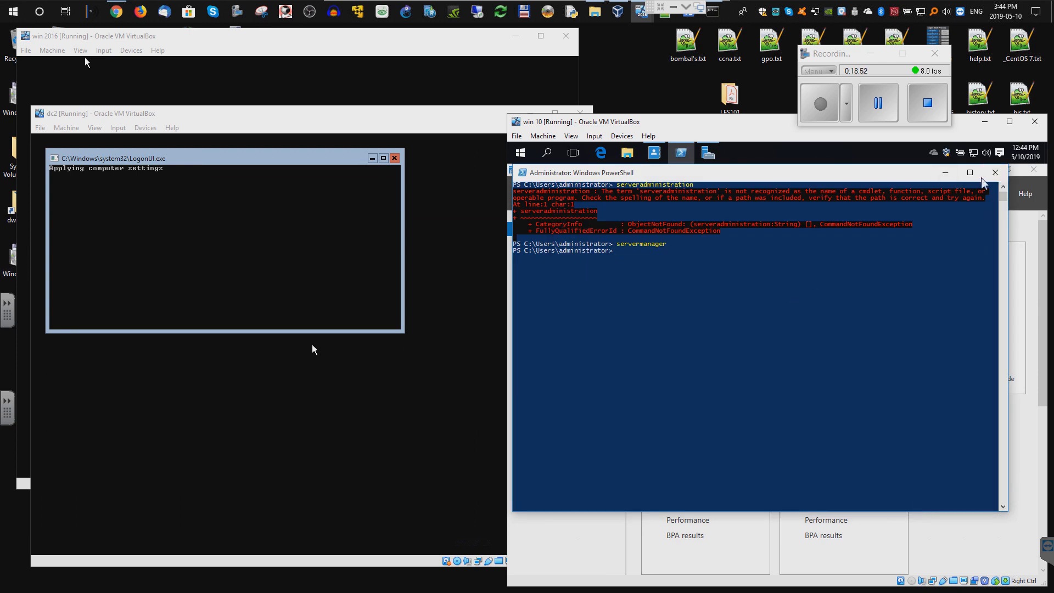
right_click(708, 154)
click(870, 176)
- Close PowerShell, reorder the pinned Server Manager icon, and show All Servers
key(alt+F4)
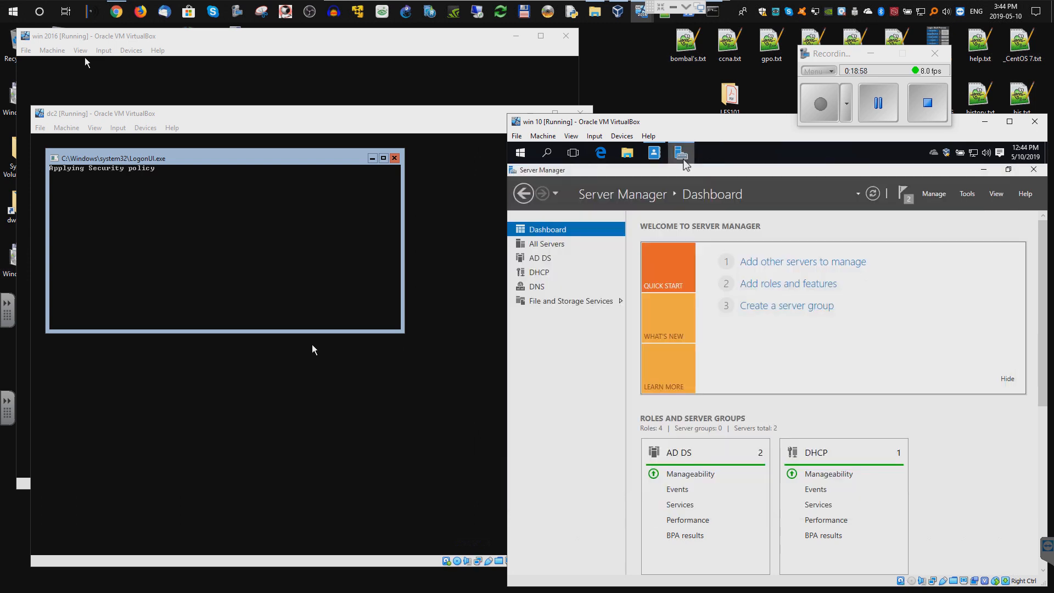
drag(681, 157, 650, 160)
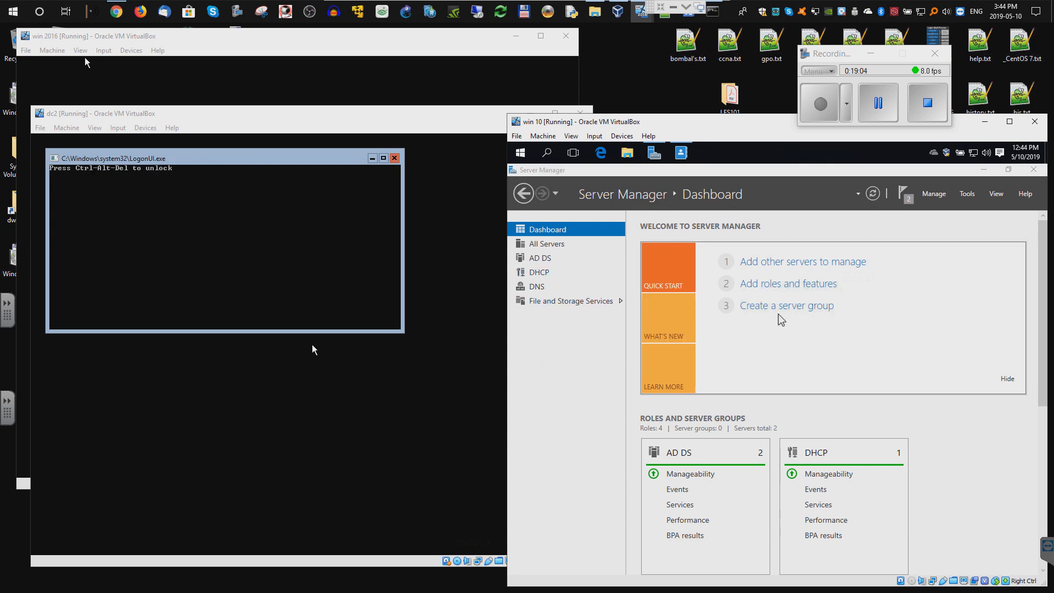
click(545, 244)
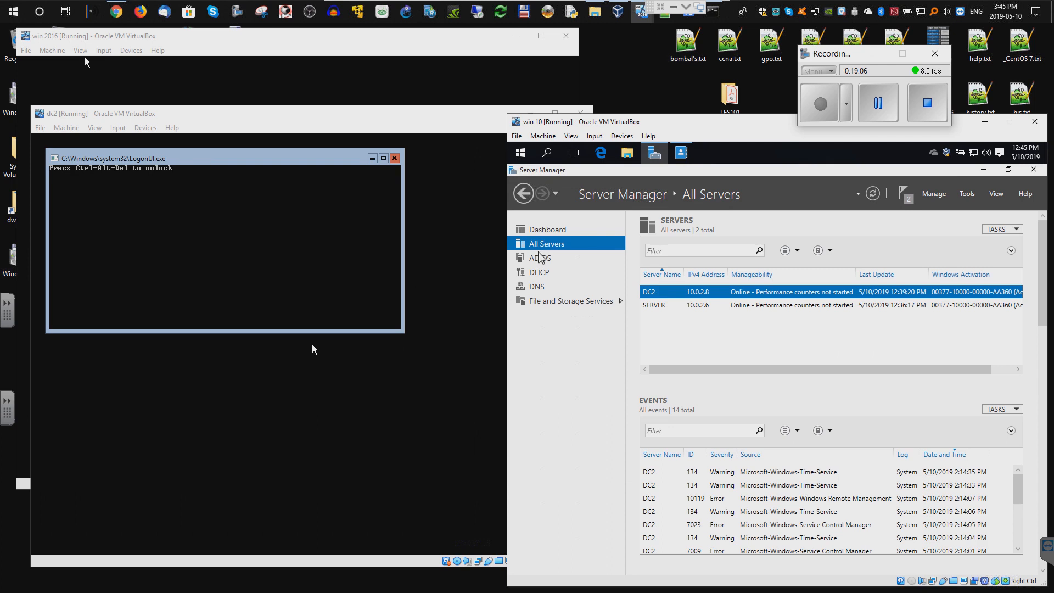
- Restart DC2 from its context menu in the All Servers list and confirm
right_click(683, 296)
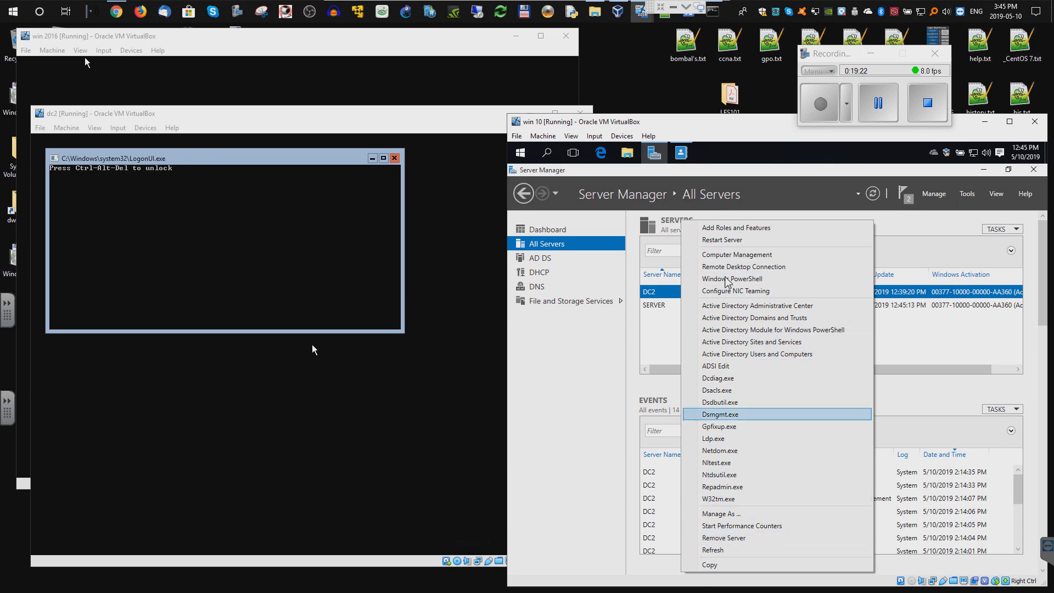
click(729, 243)
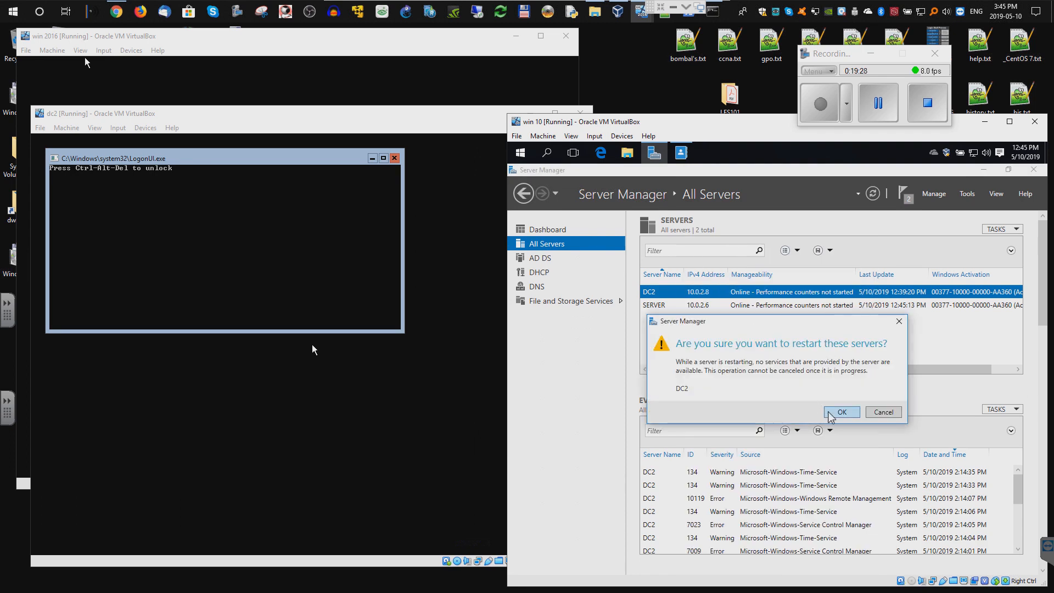
click(830, 412)
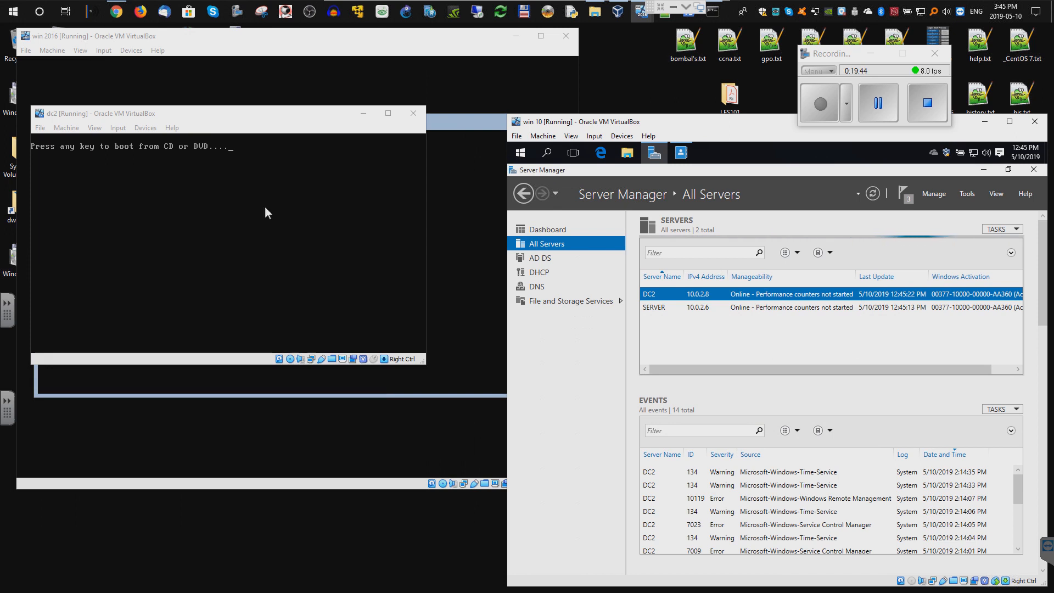
- Remove the installation ISO from dc2's optical drive in its Storage settings and apply
click(66, 128)
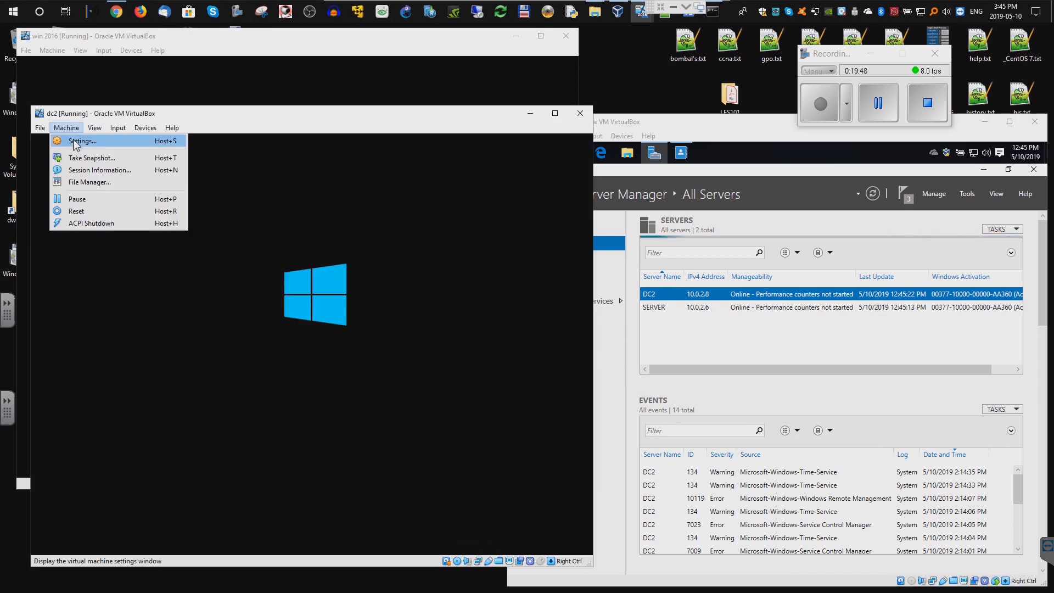
click(75, 141)
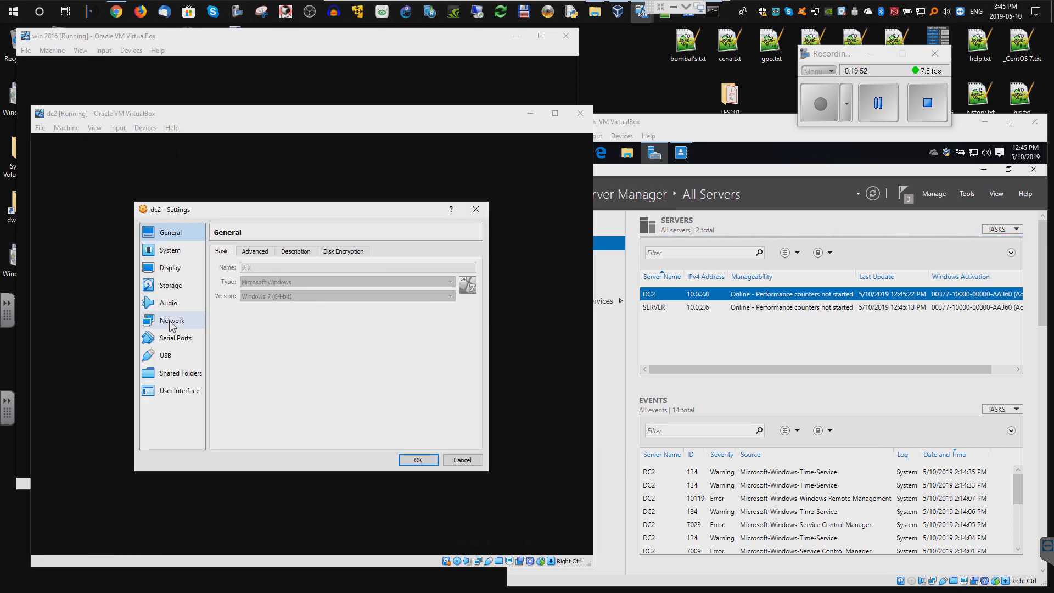
click(168, 286)
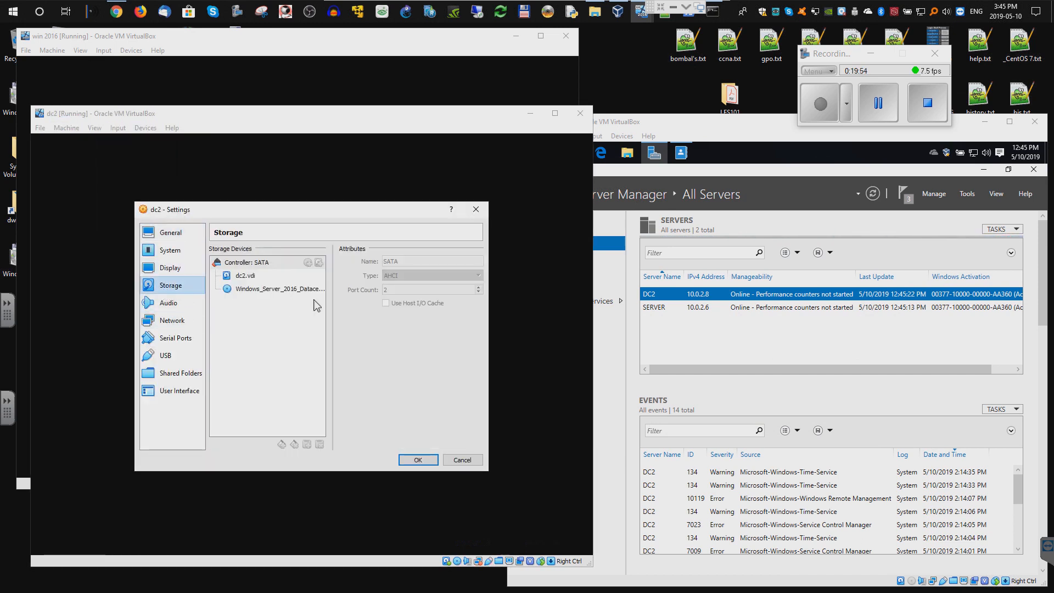
click(289, 290)
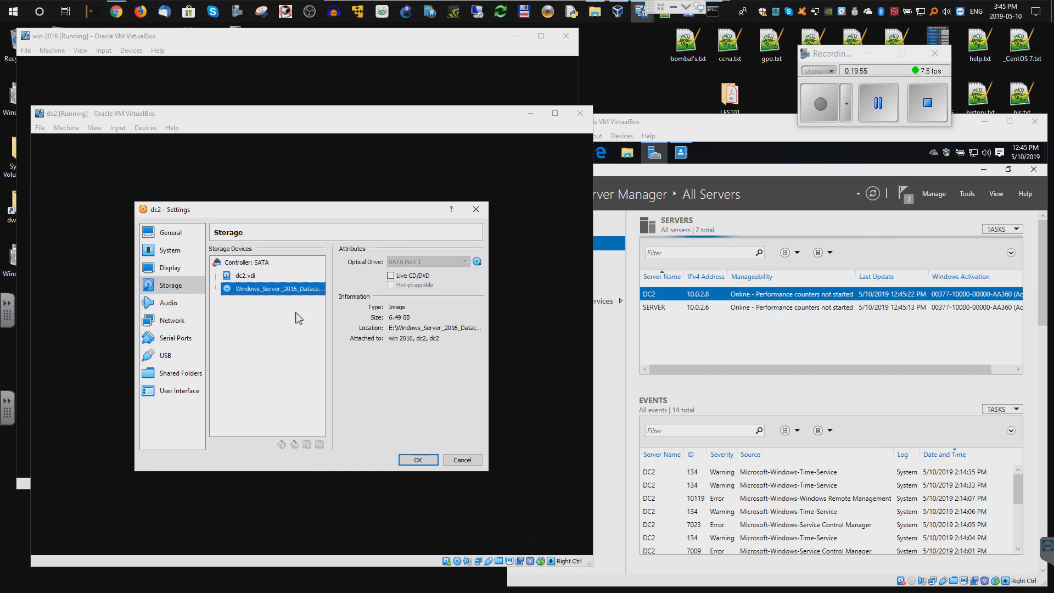
click(477, 261)
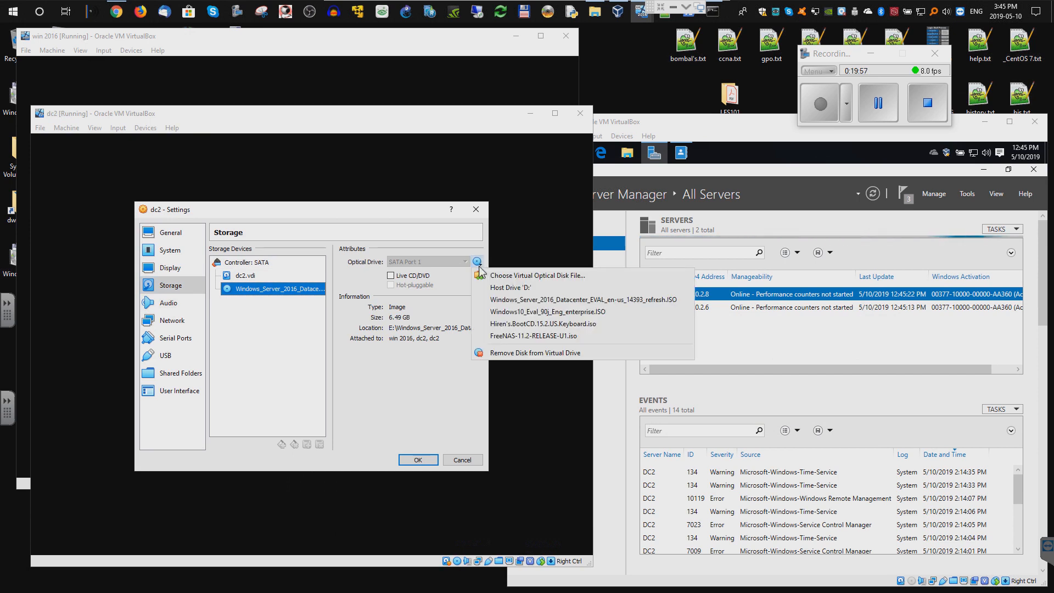
click(510, 352)
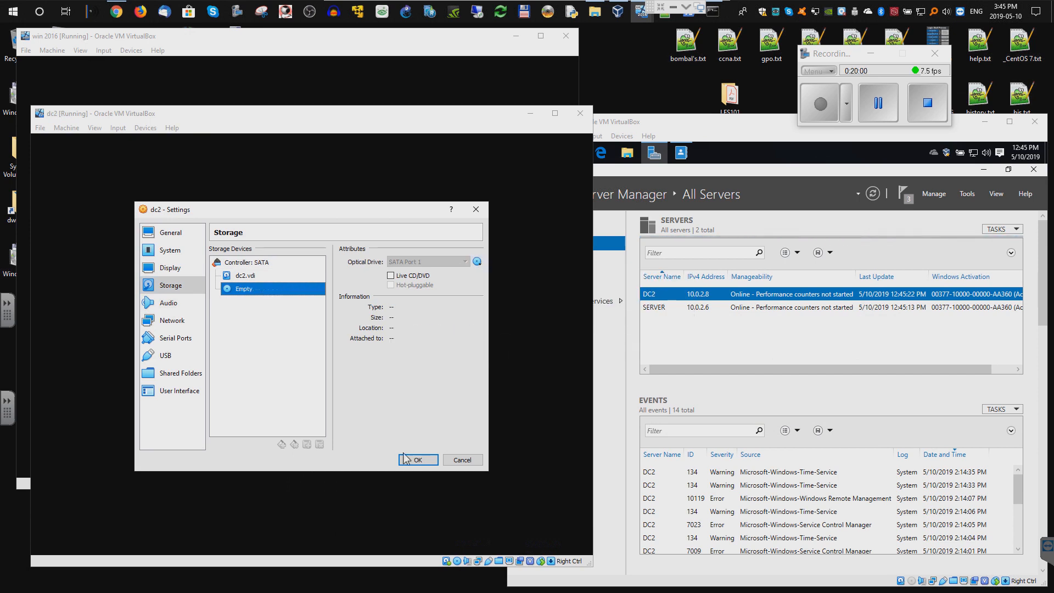
click(418, 460)
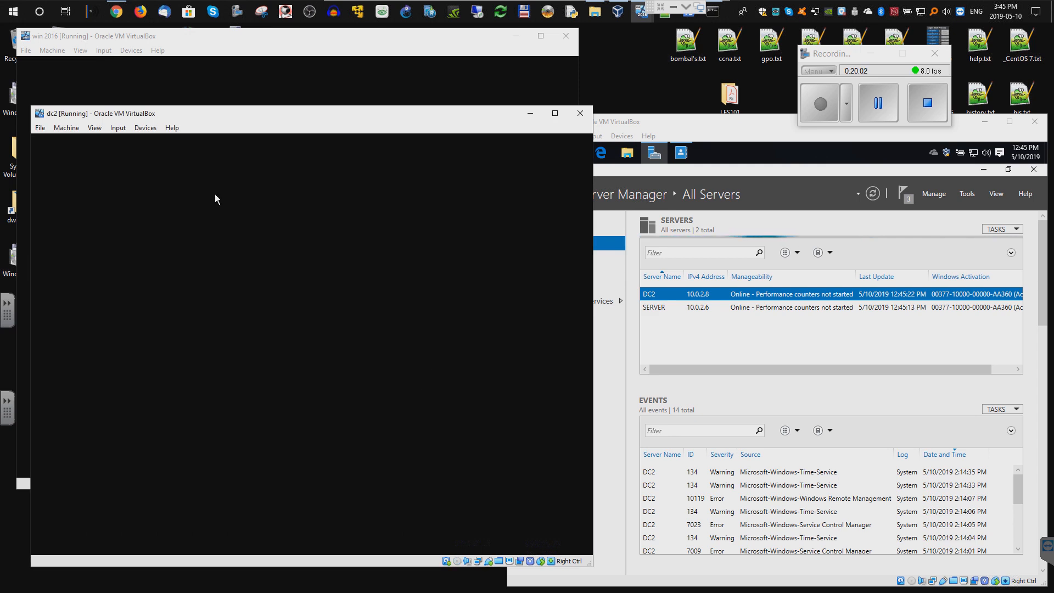
- Remove the installation ISO from the win 2016 VM's optical drive in its Storage settings
click(104, 50)
mouse_move(114, 64)
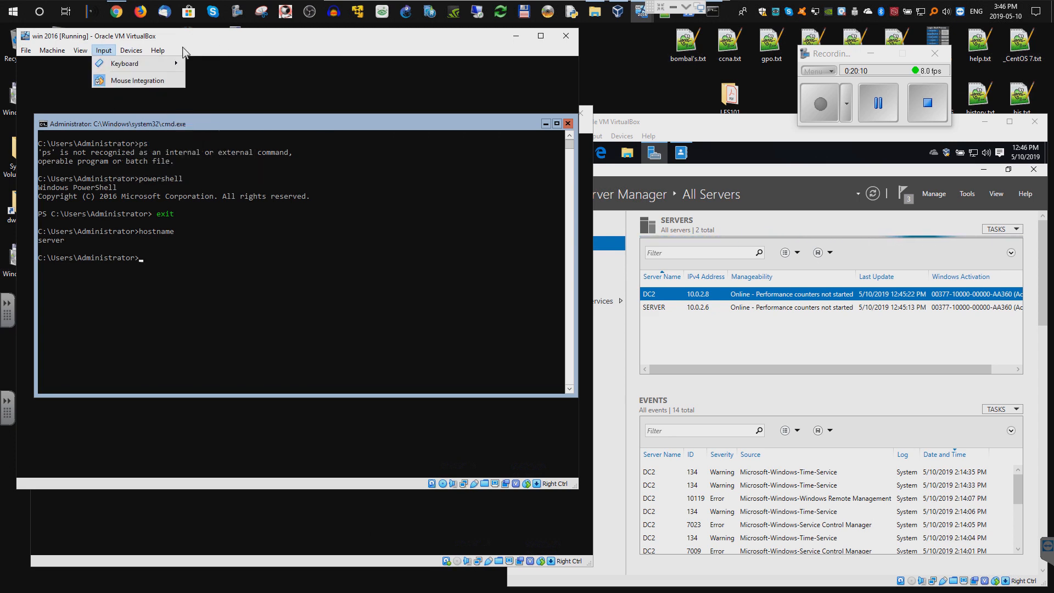
click(62, 58)
click(52, 51)
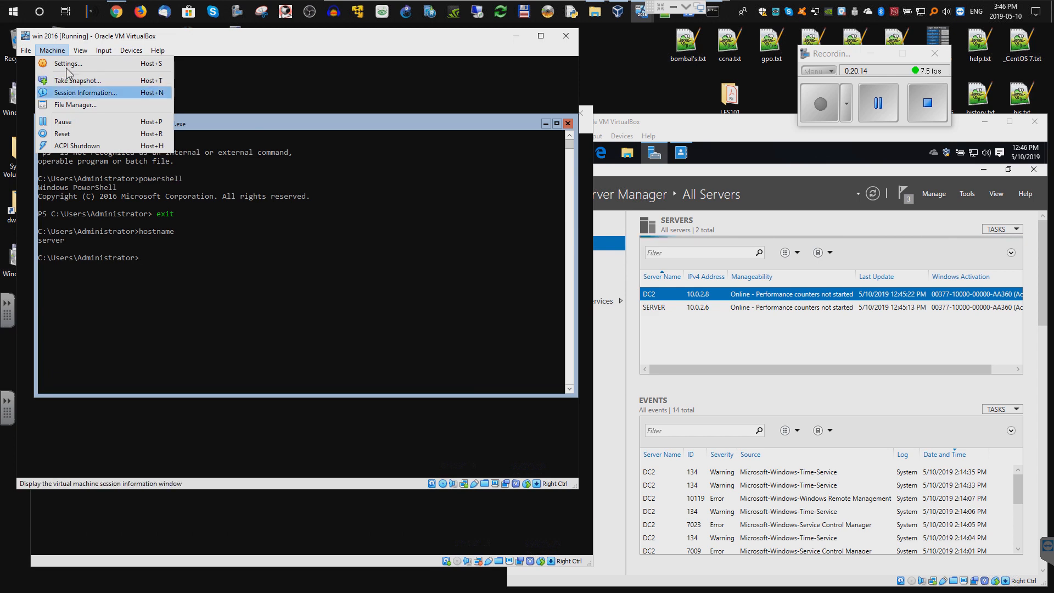
click(58, 67)
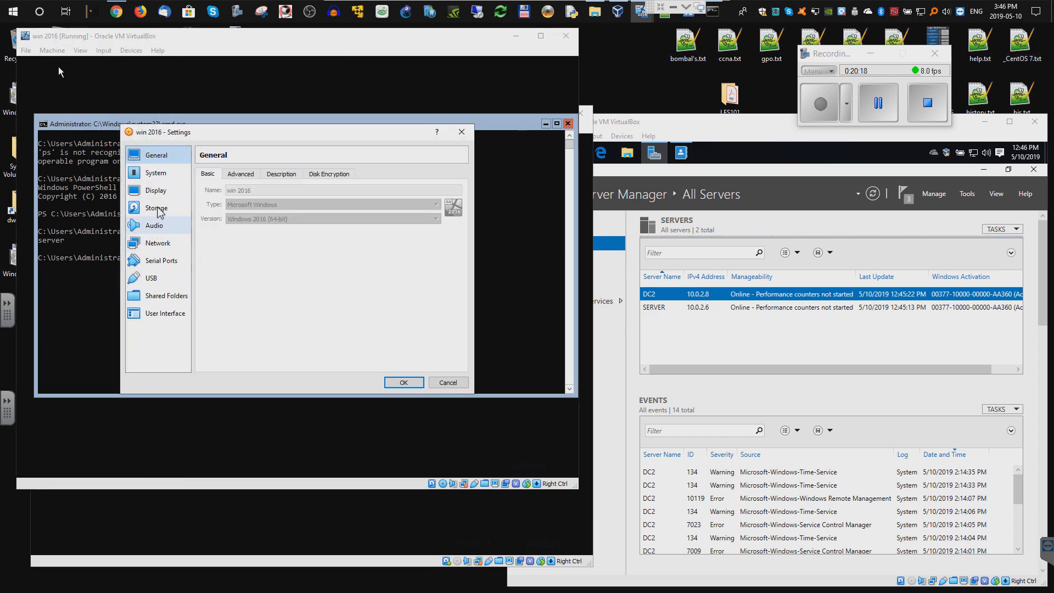
click(157, 208)
click(265, 211)
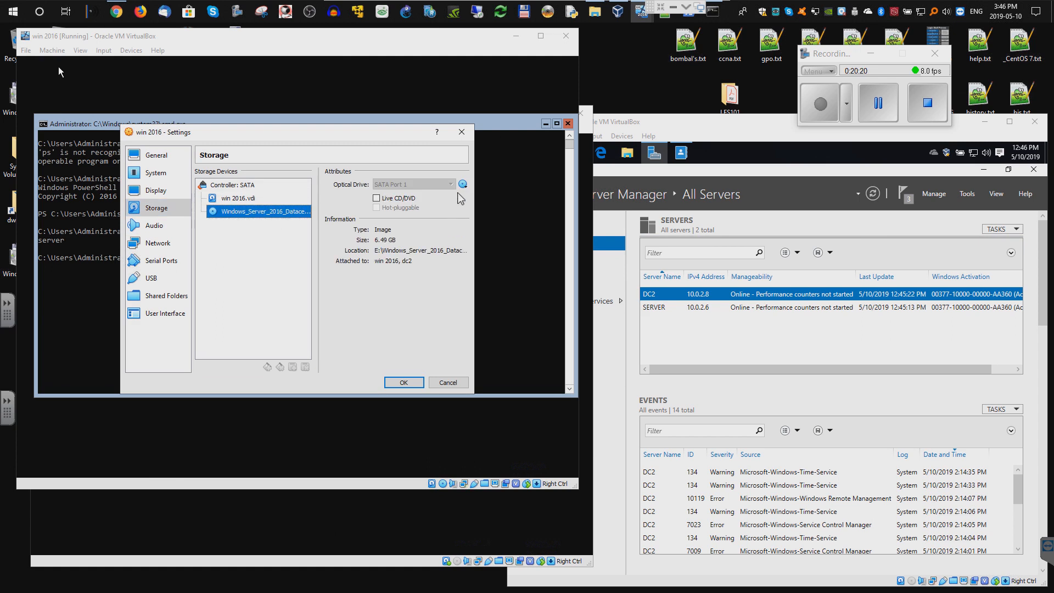
click(463, 183)
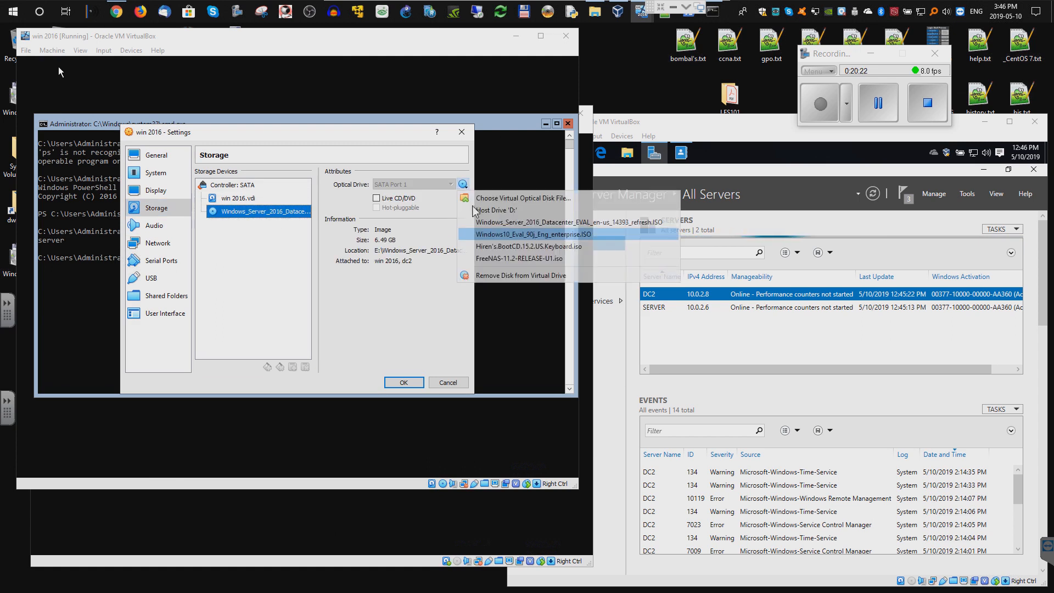
click(516, 275)
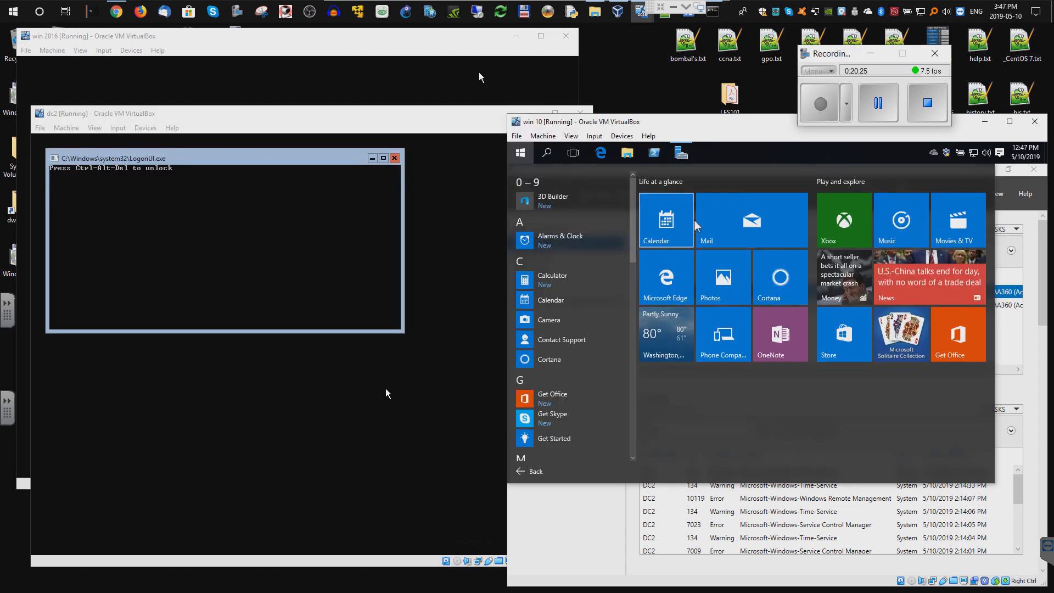
- Launch DNS from Windows Administrative Tools and connect it to the computer named server
drag(634, 248, 639, 458)
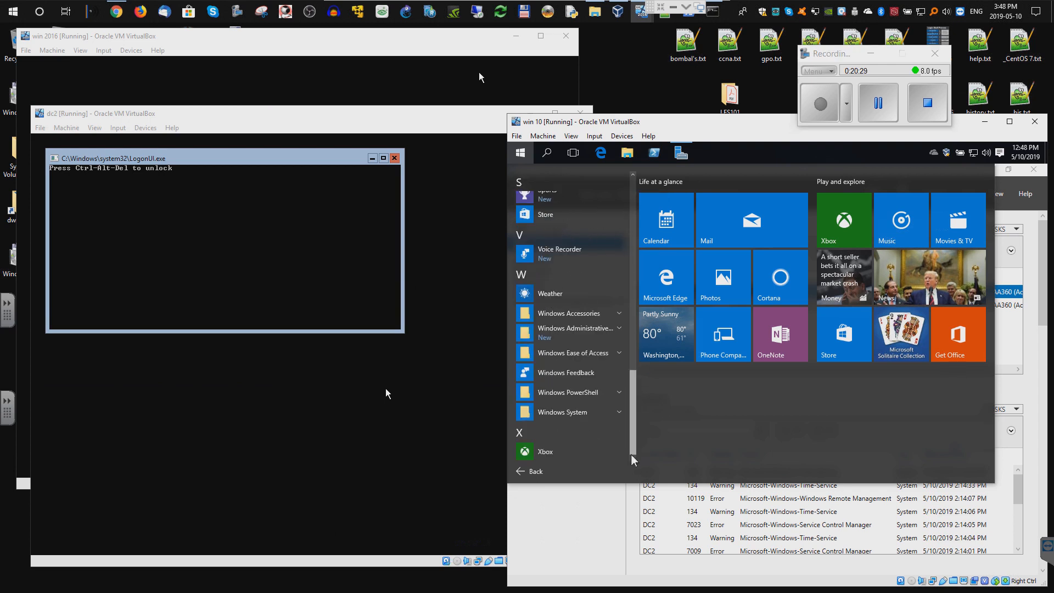
click(565, 336)
scroll(571, 357, down, 5)
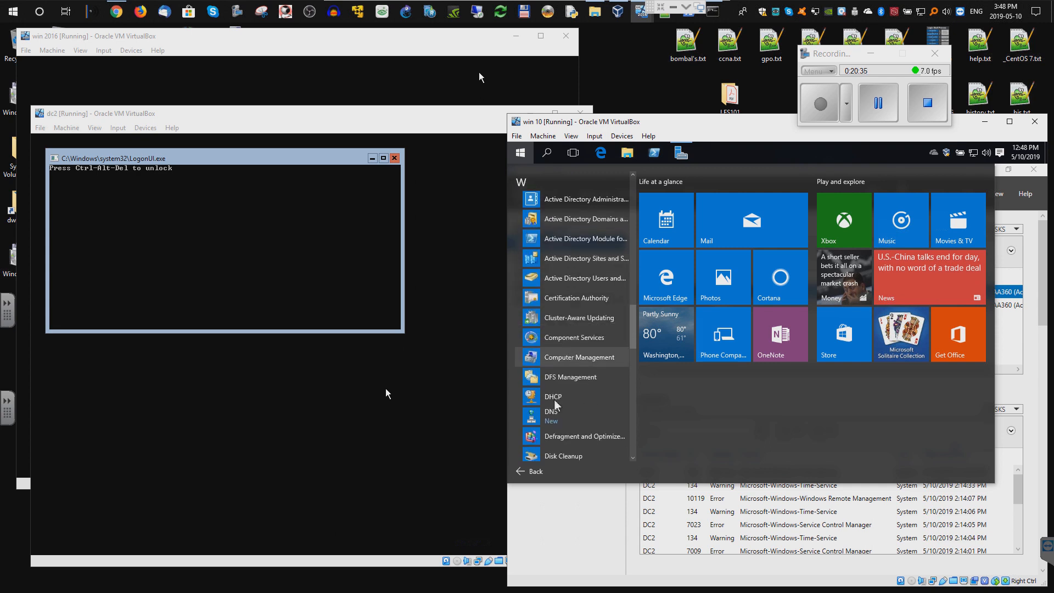
click(552, 416)
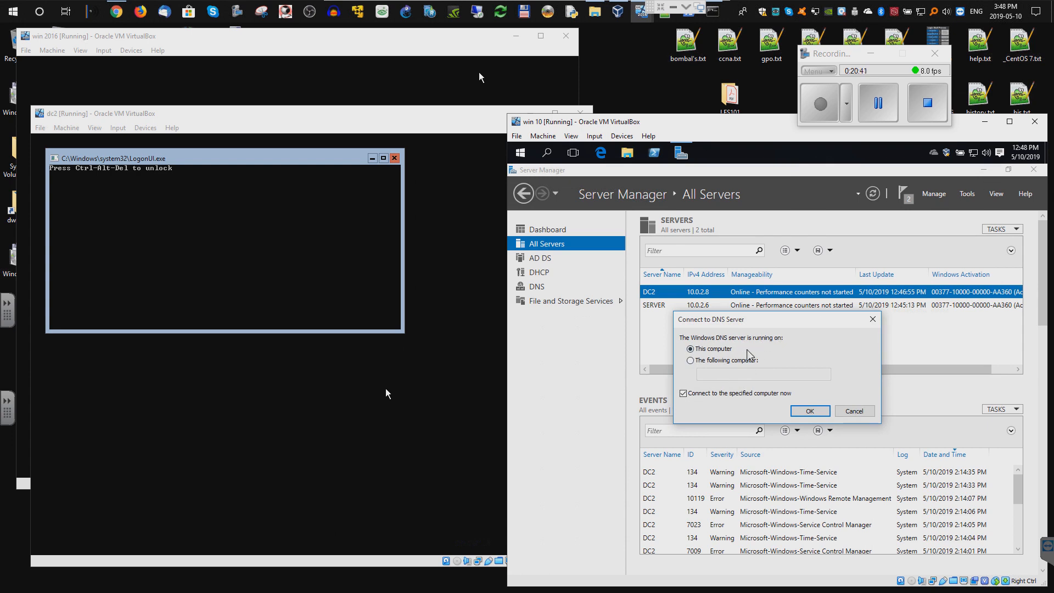
click(714, 360)
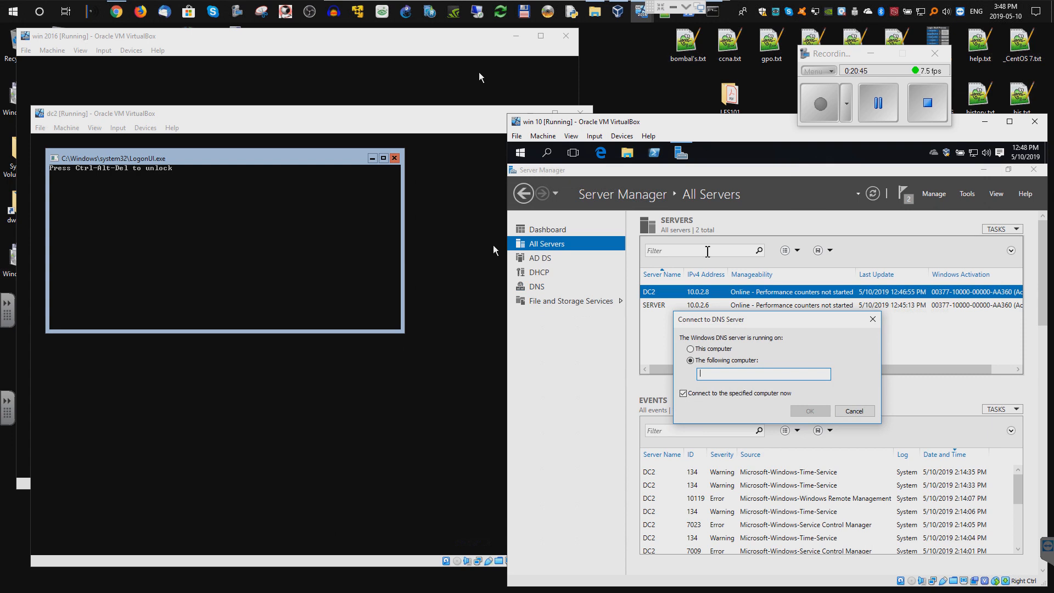
text(server)
click(808, 411)
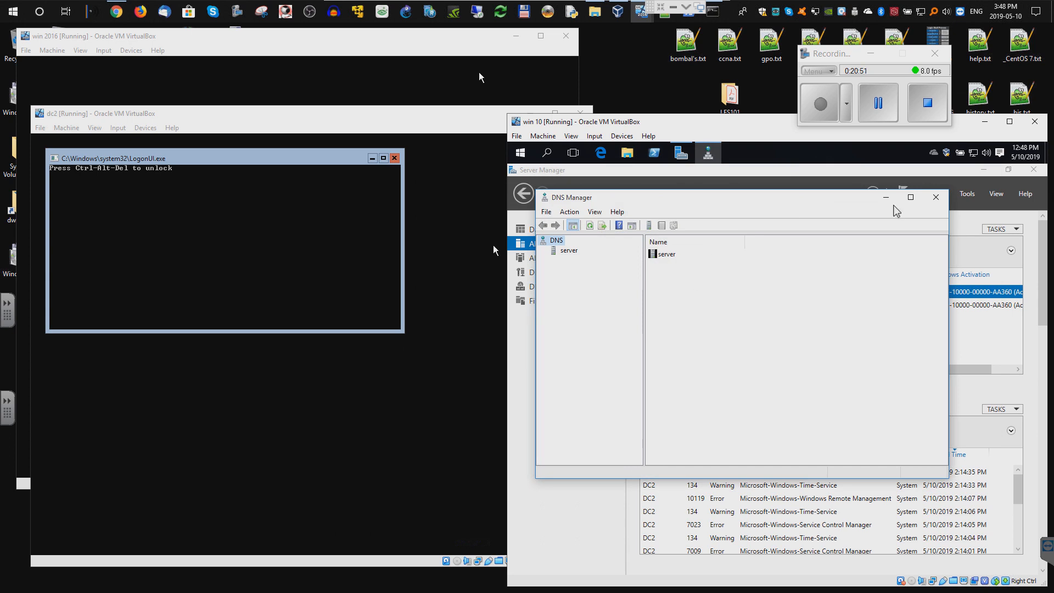
- Maximize DNS Manager, review the test.lcl forward zone records, then select the empty Reverse Lookup Zones
click(913, 200)
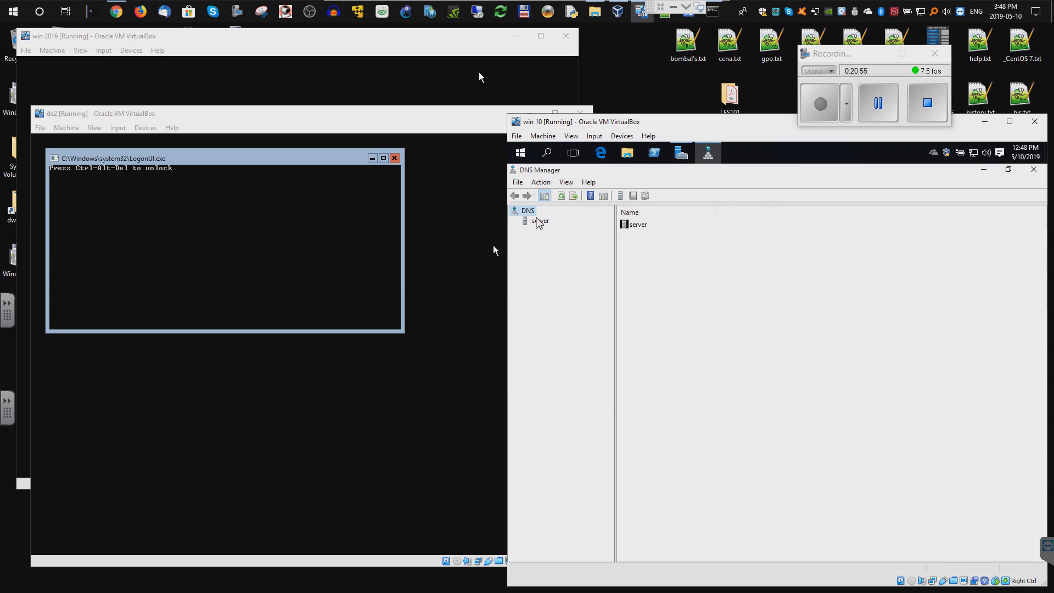
click(539, 221)
click(514, 221)
double_click(531, 230)
click(562, 251)
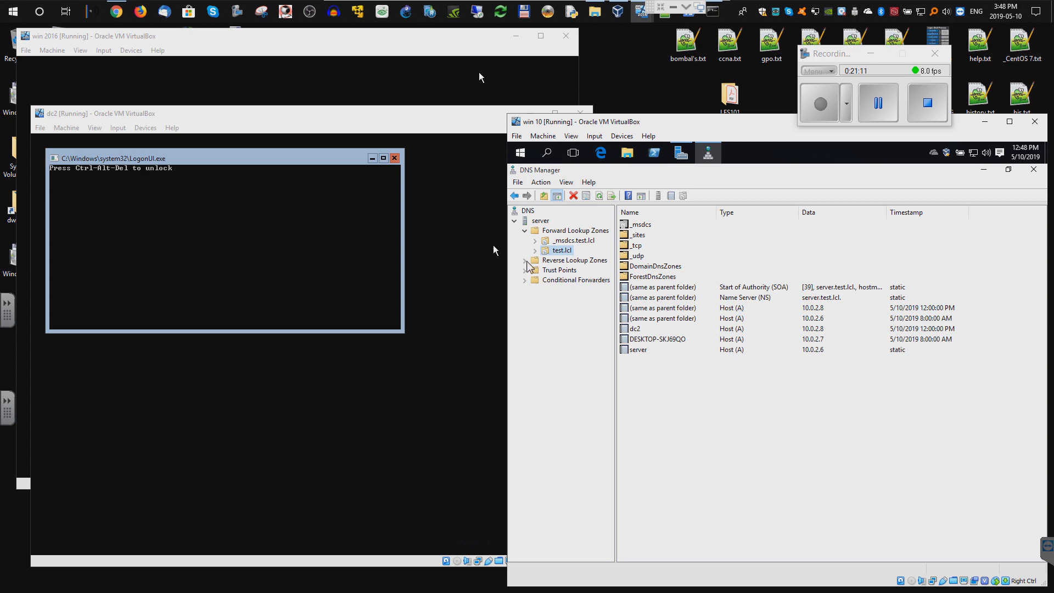
click(551, 261)
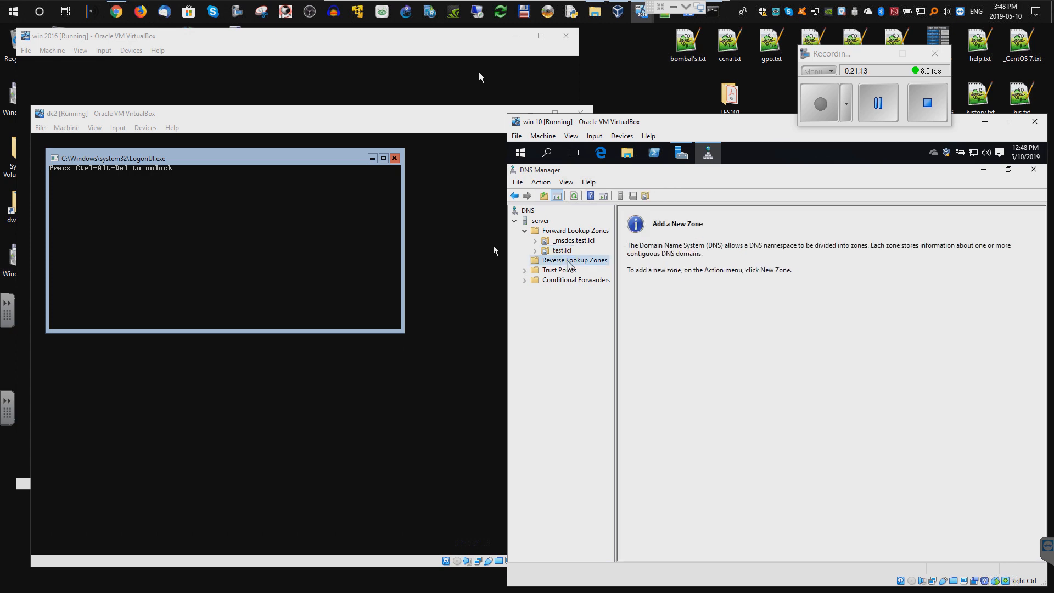
- Start a new AD-integrated primary IPv4 reverse lookup zone with the default replication scope
right_click(567, 261)
click(591, 268)
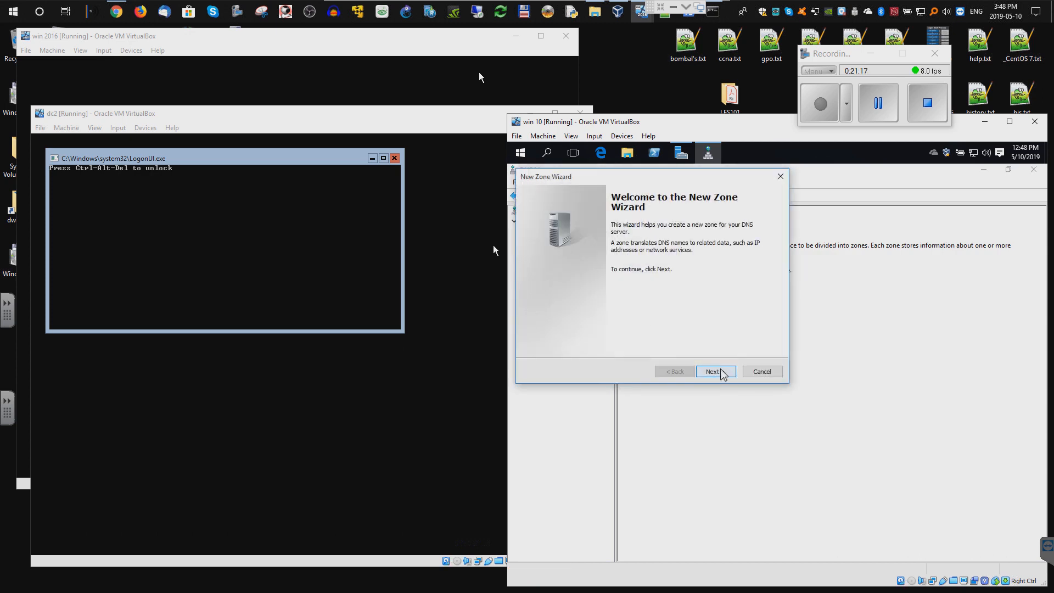
click(721, 373)
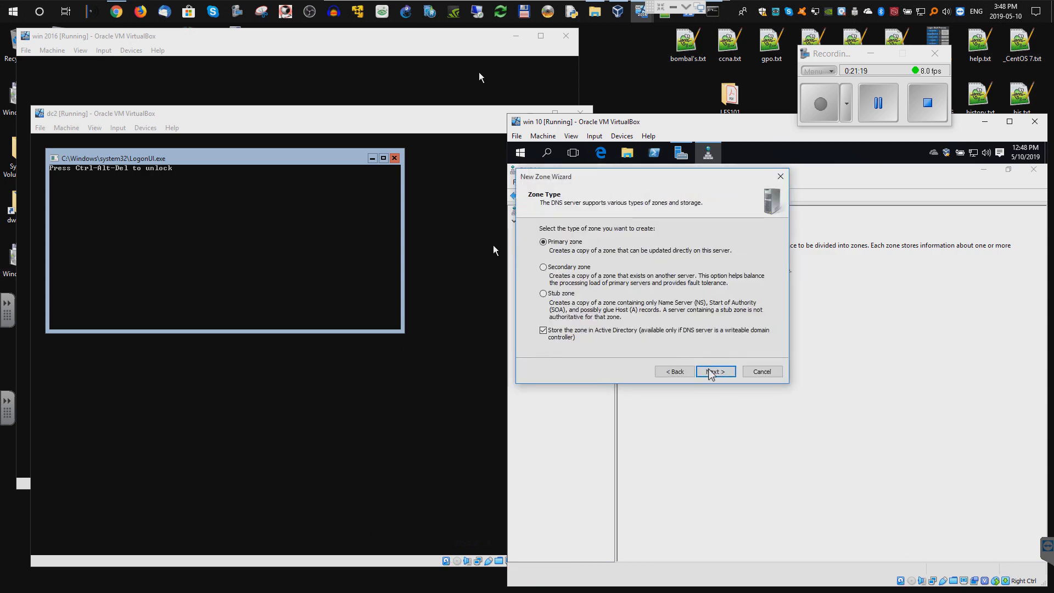
click(713, 372)
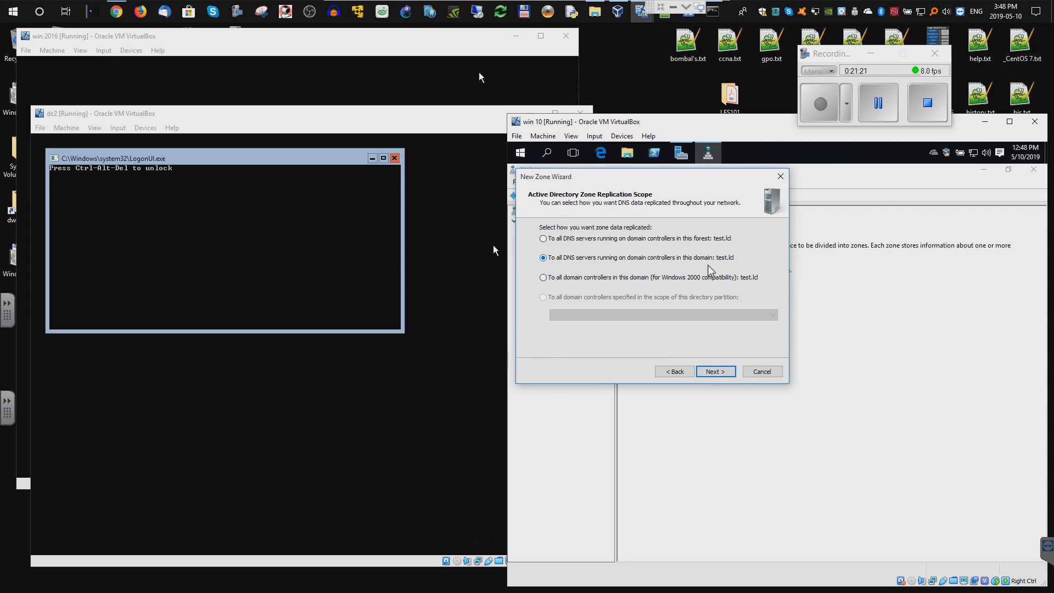
click(721, 374)
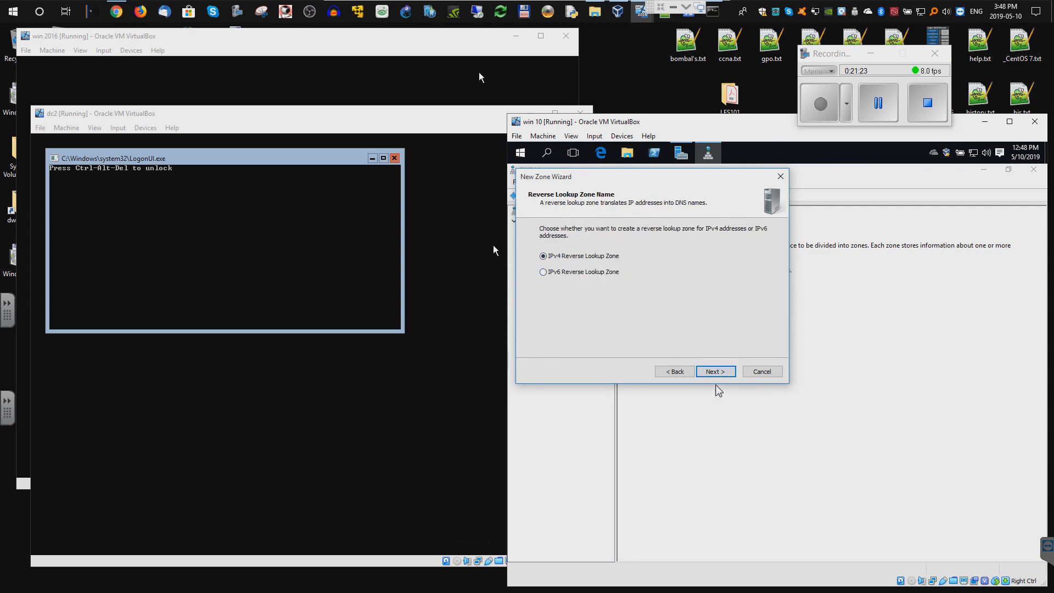
click(728, 373)
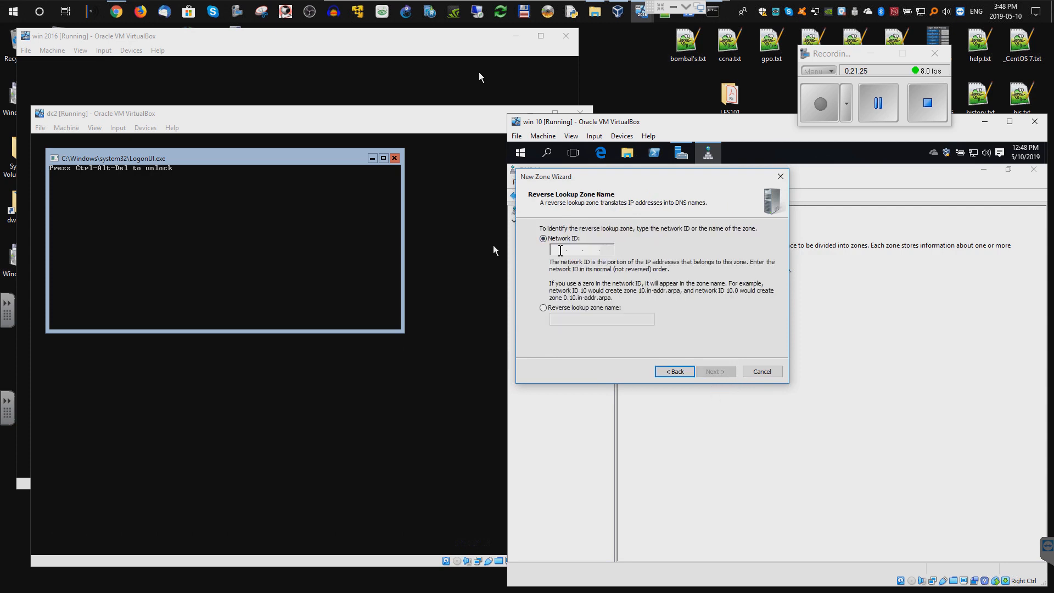
- Enter network ID 10.0.2, keep the dynamic update setting, and finish creating 2.0.10.in-addr.arpa
text(192)
key(BackSpace)
key(BackSpace)
key(BackSpace)
text(10 )
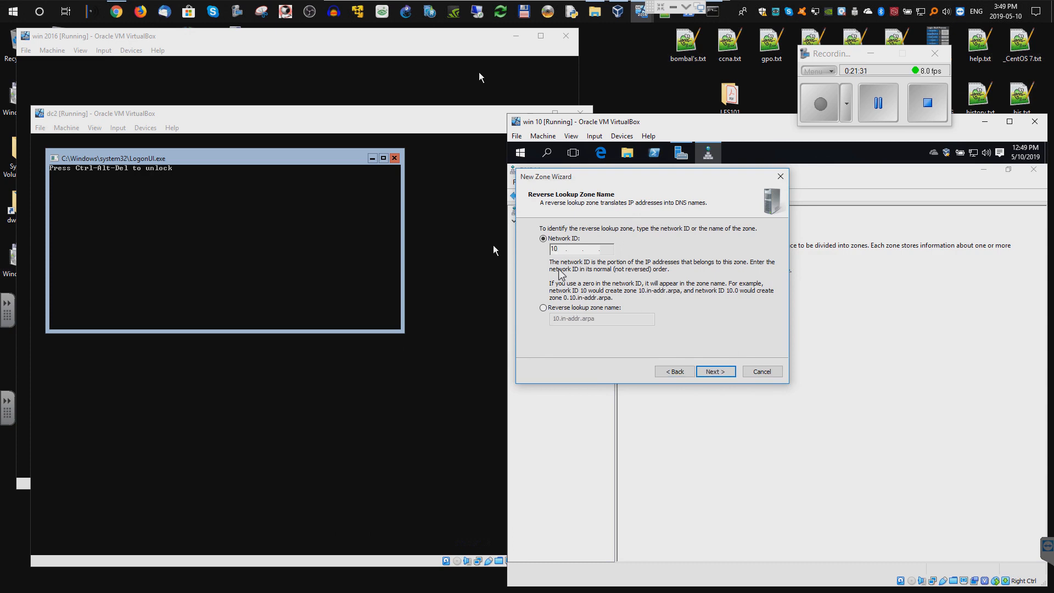
text(.0 .2)
click(717, 378)
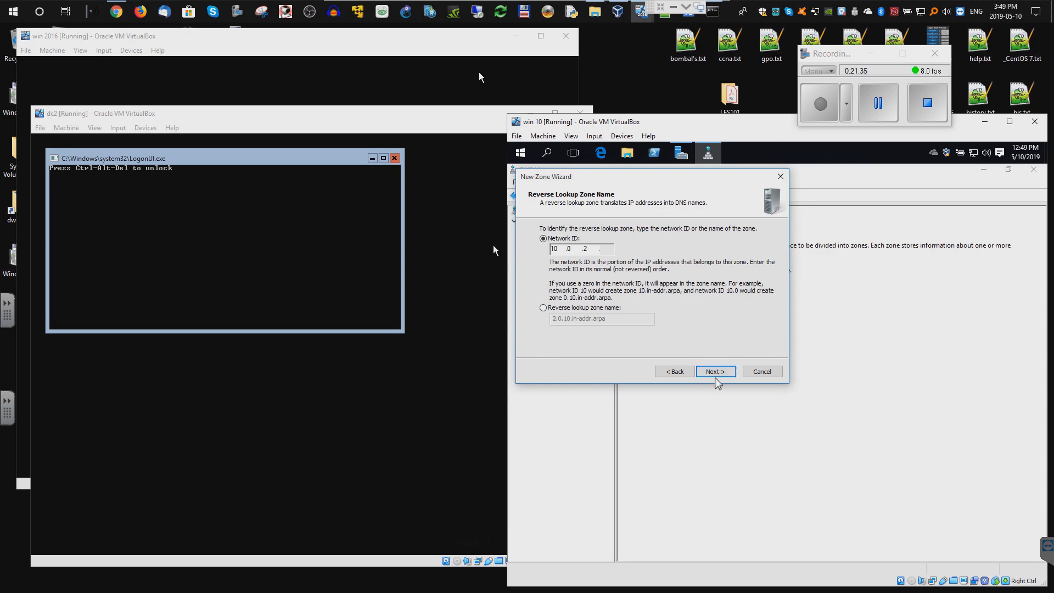
click(707, 371)
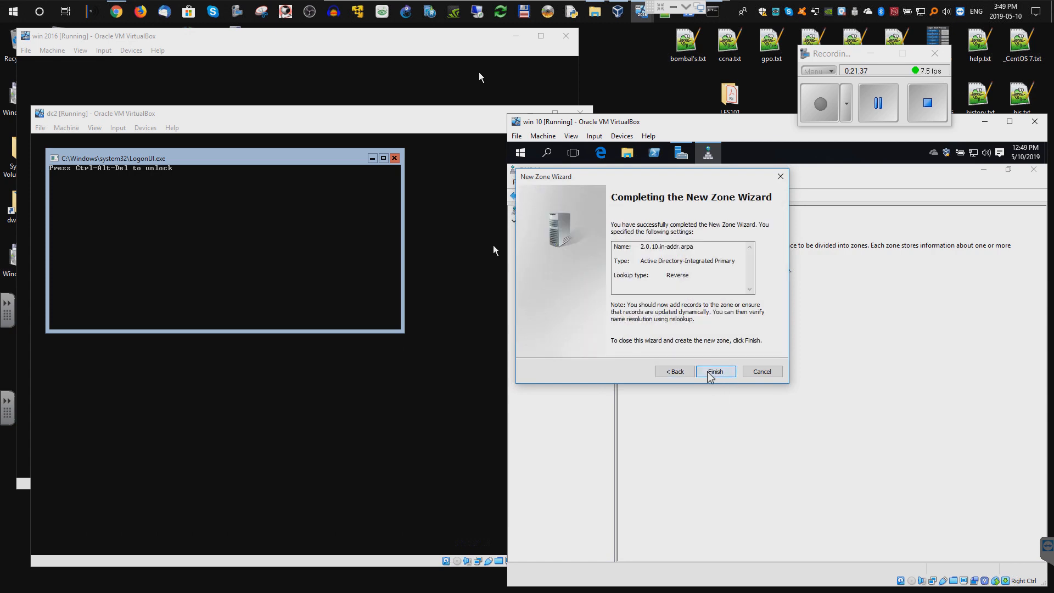
click(710, 373)
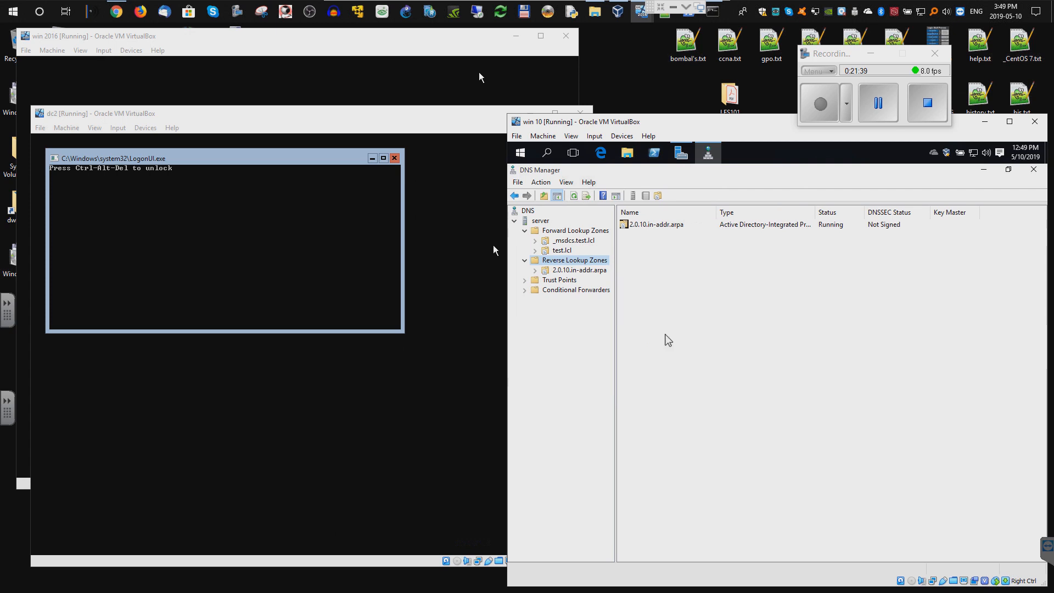
- Enable 'Update associated pointer (PTR) record' on the server host record in test.lcl
click(560, 250)
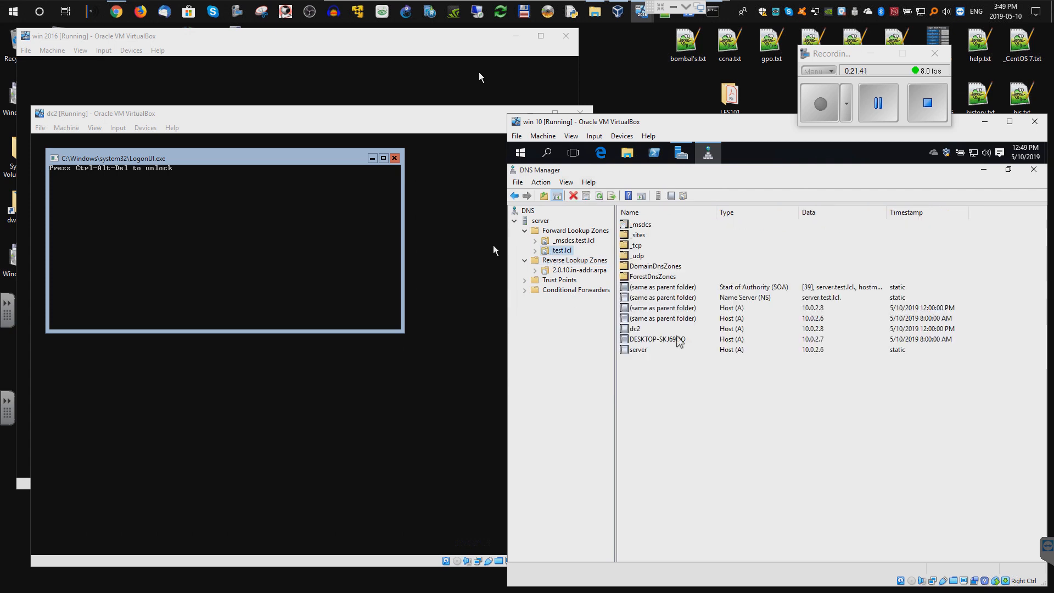
right_click(644, 352)
click(683, 376)
click(683, 369)
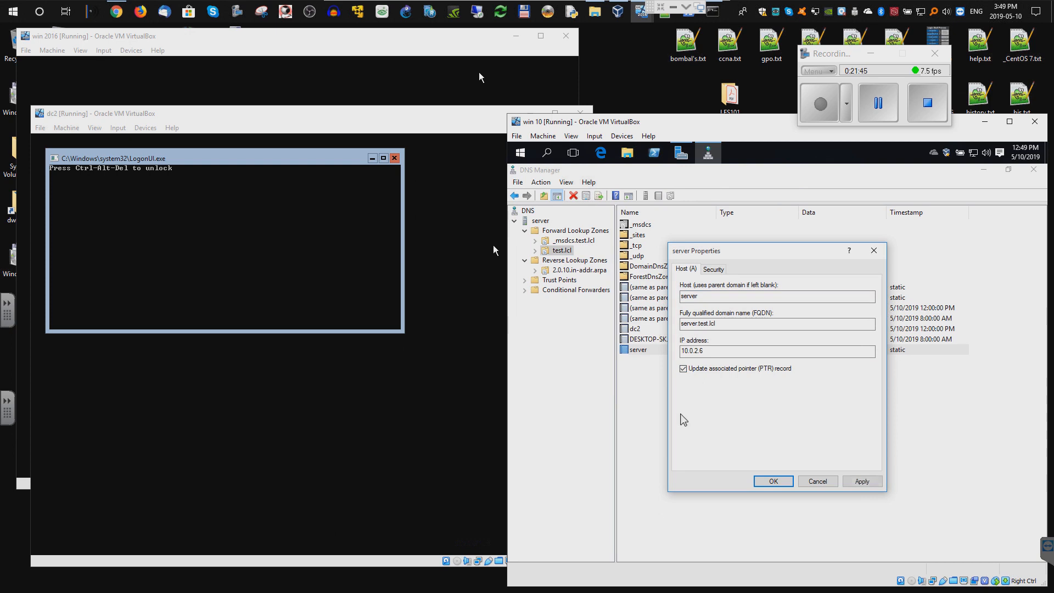
click(857, 483)
click(774, 481)
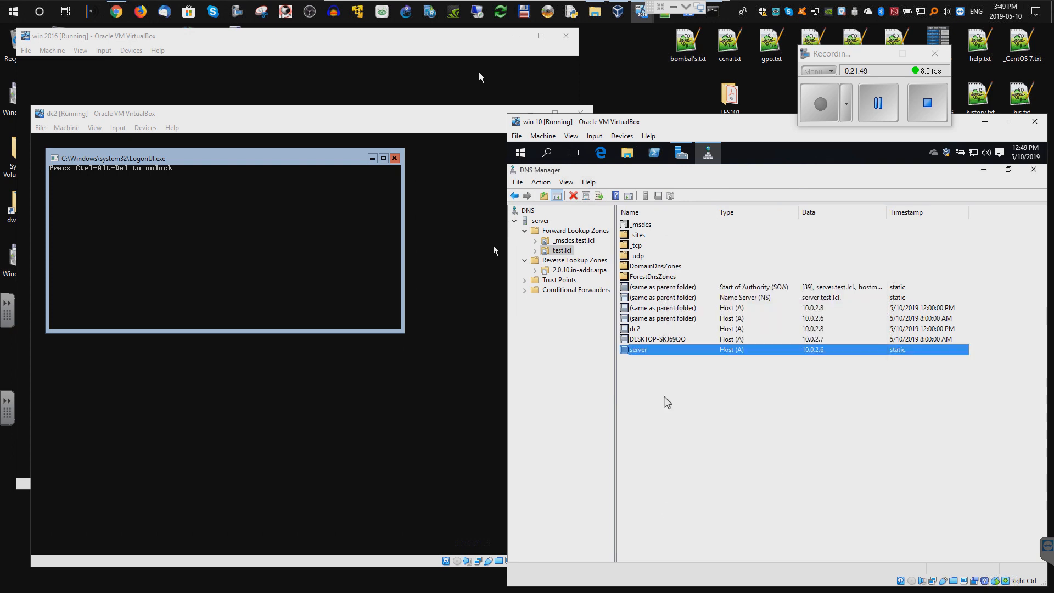
- Refresh the 2.0.10.in-addr.arpa zone so the 10.0.2.6 → server.test.lcl PTR appears
right_click(562, 261)
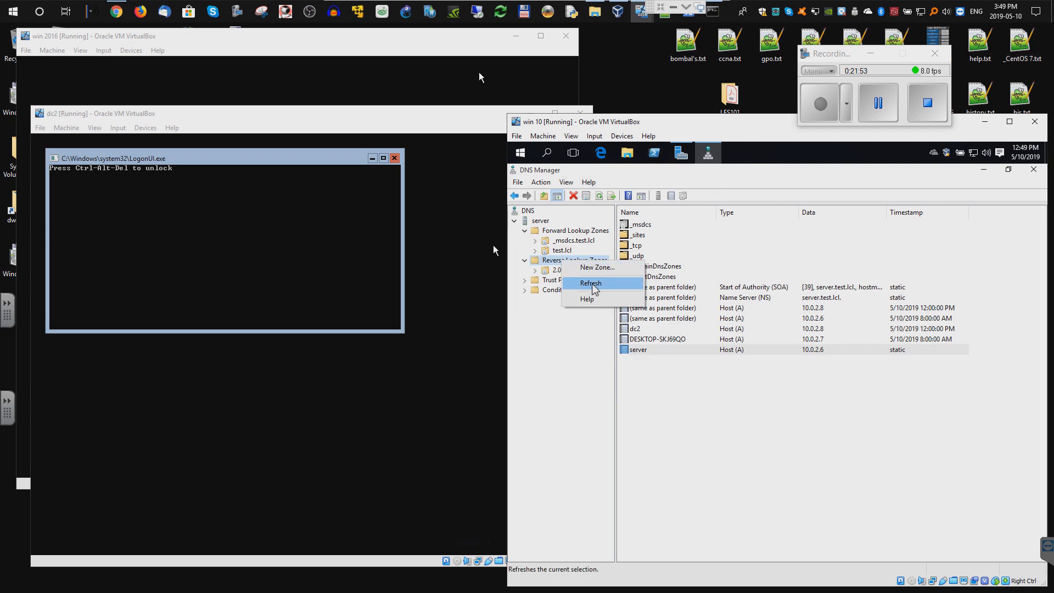
click(593, 283)
click(568, 269)
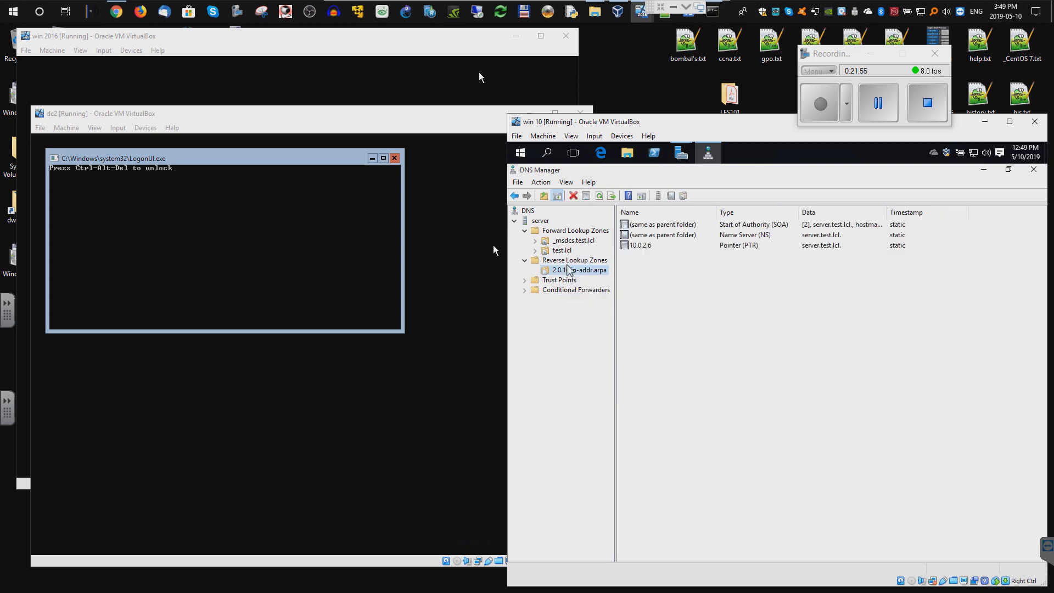
right_click(651, 282)
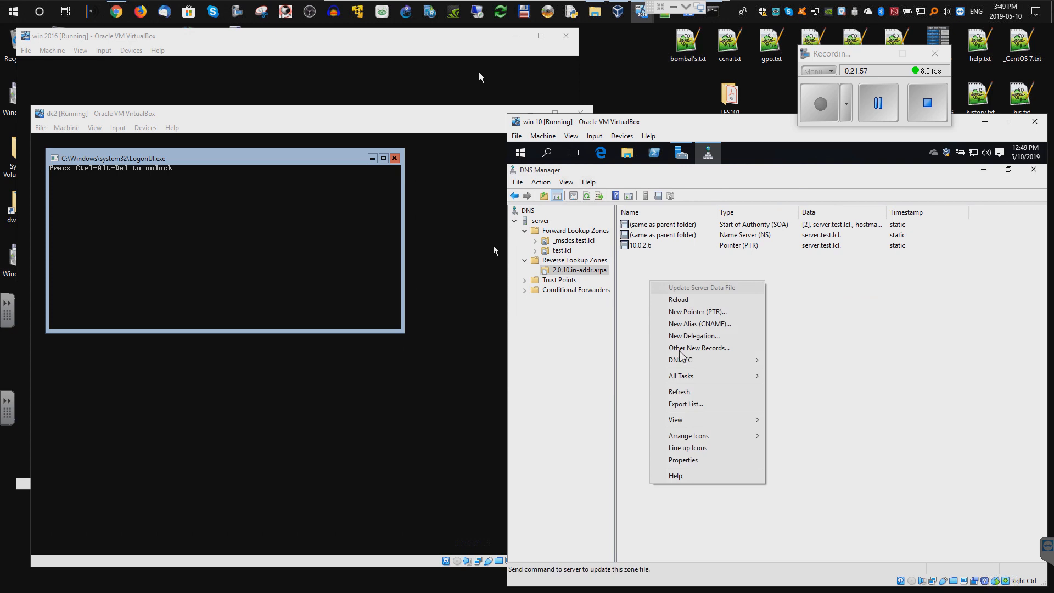
click(689, 392)
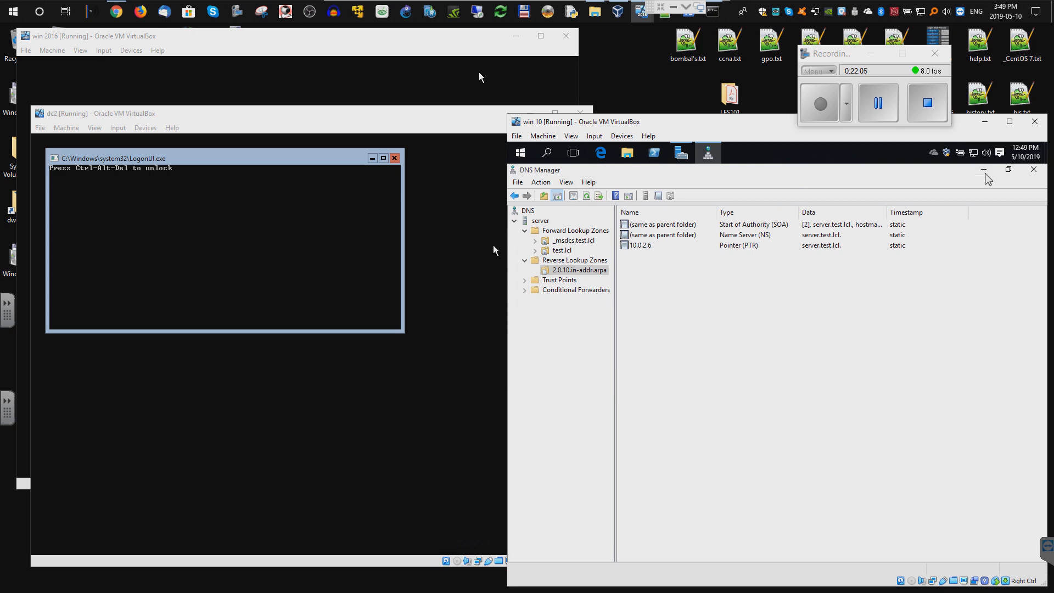
- Connect DNS Manager to the DNS server on computer dc2
click(515, 222)
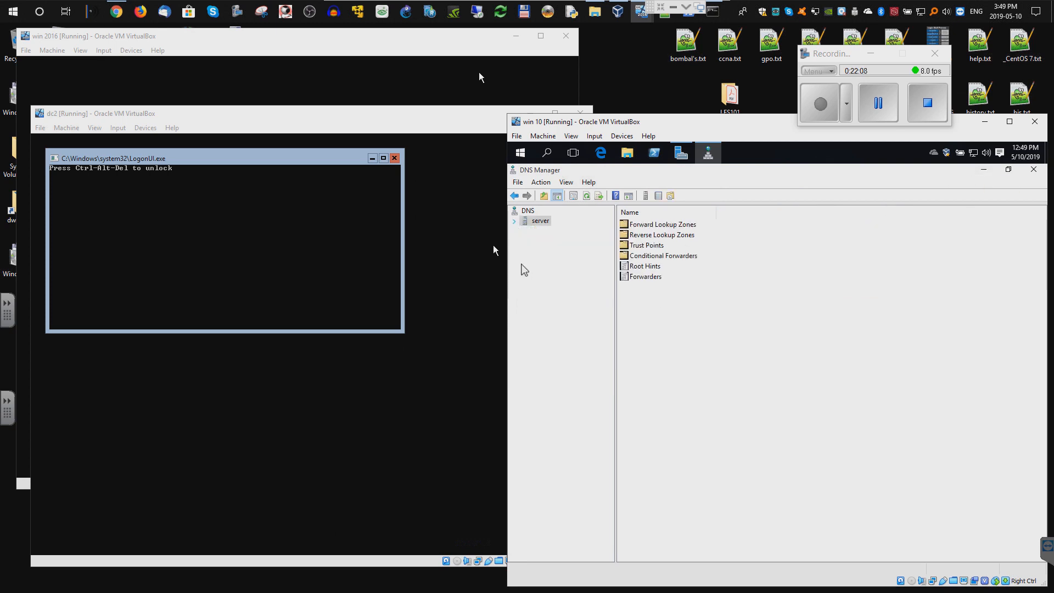
right_click(530, 214)
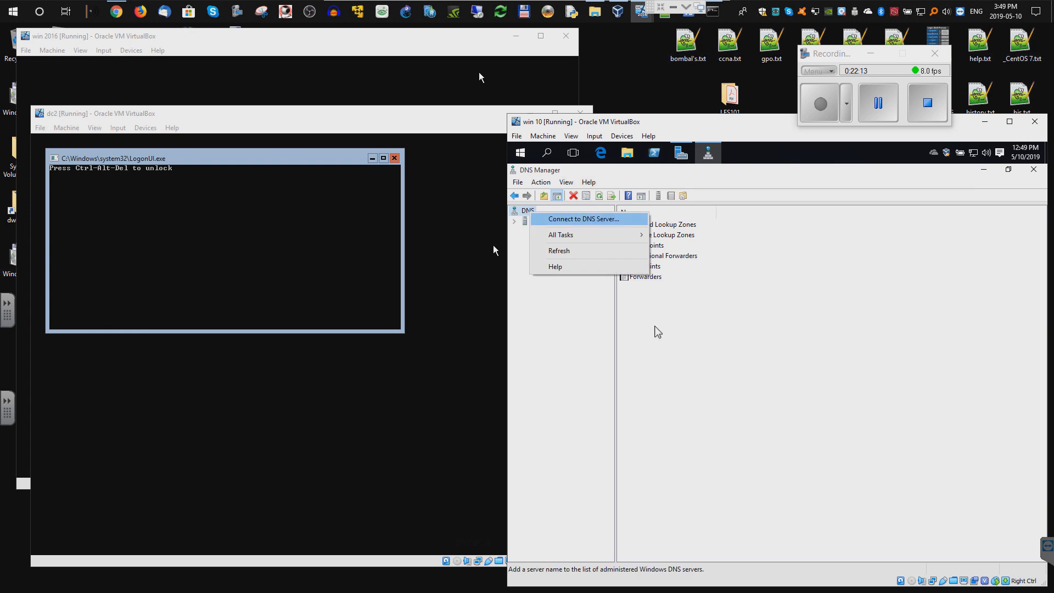
click(574, 225)
click(723, 363)
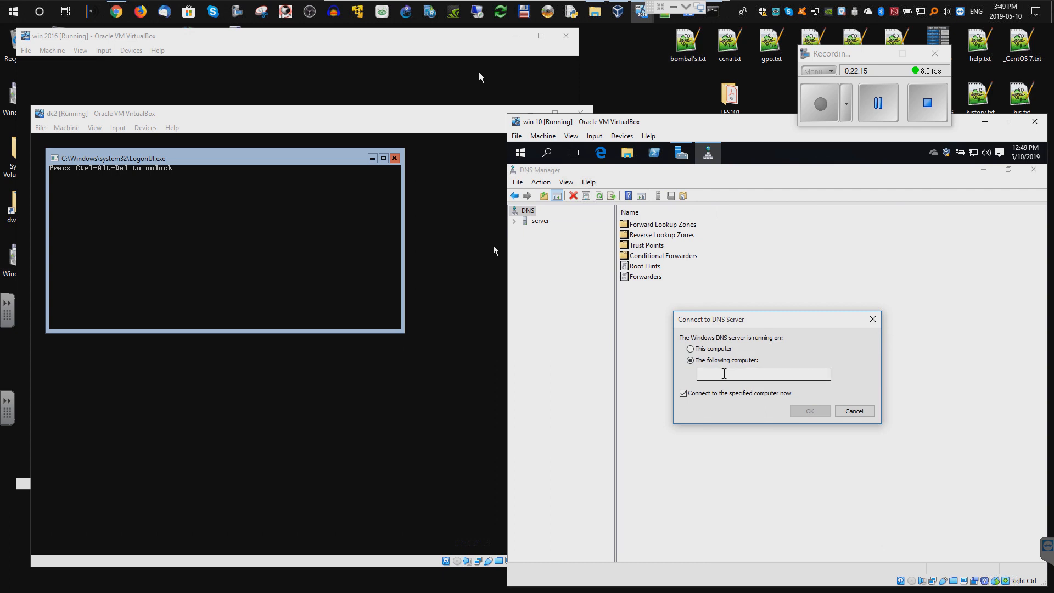
text(dc2)
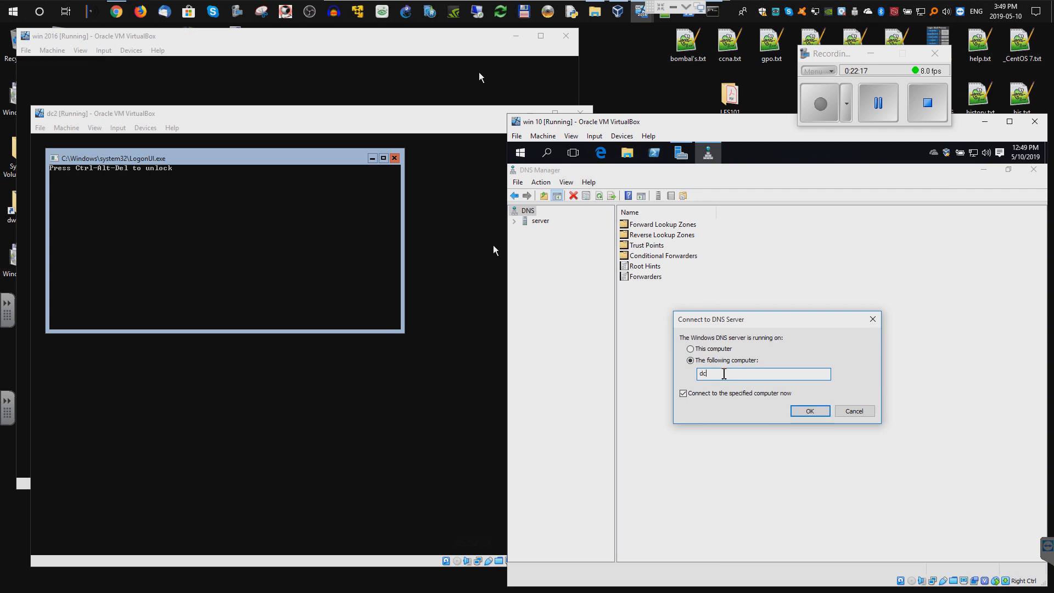
click(806, 411)
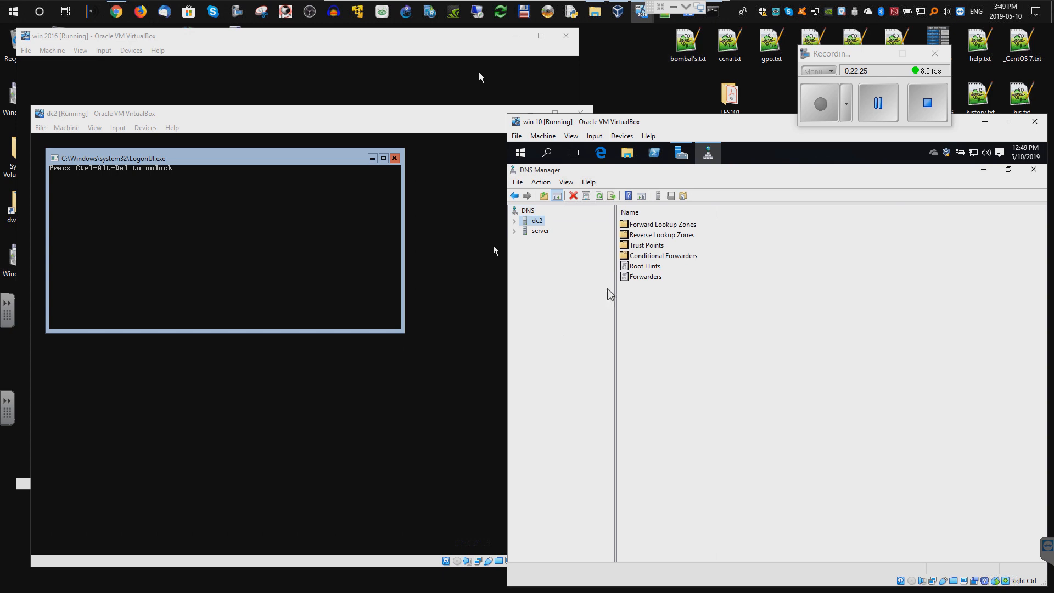
- Expand dc2's forward lookup zones and view its replicated test.lcl records
click(514, 220)
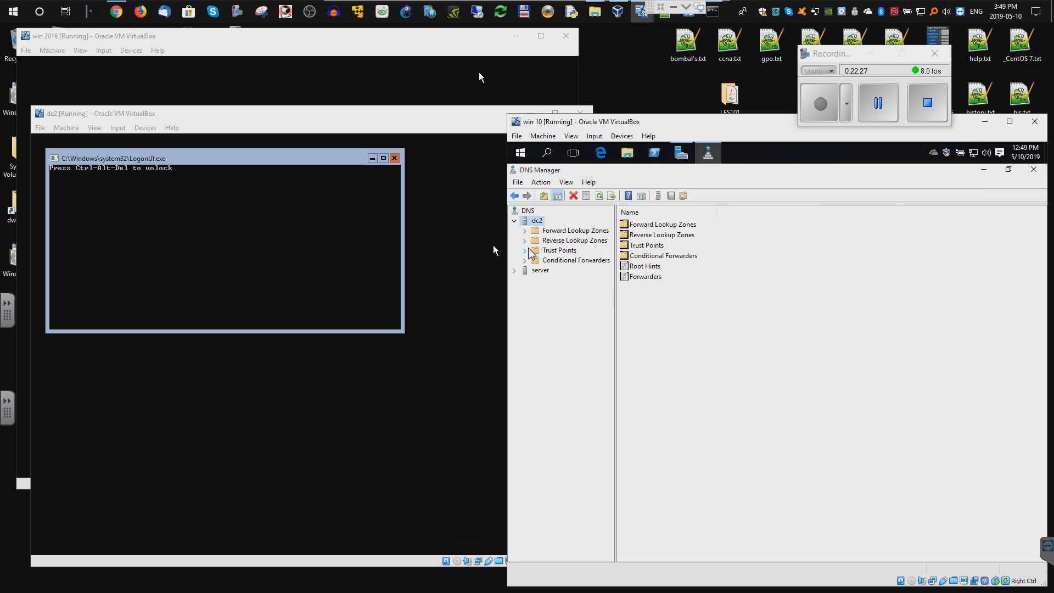
click(560, 231)
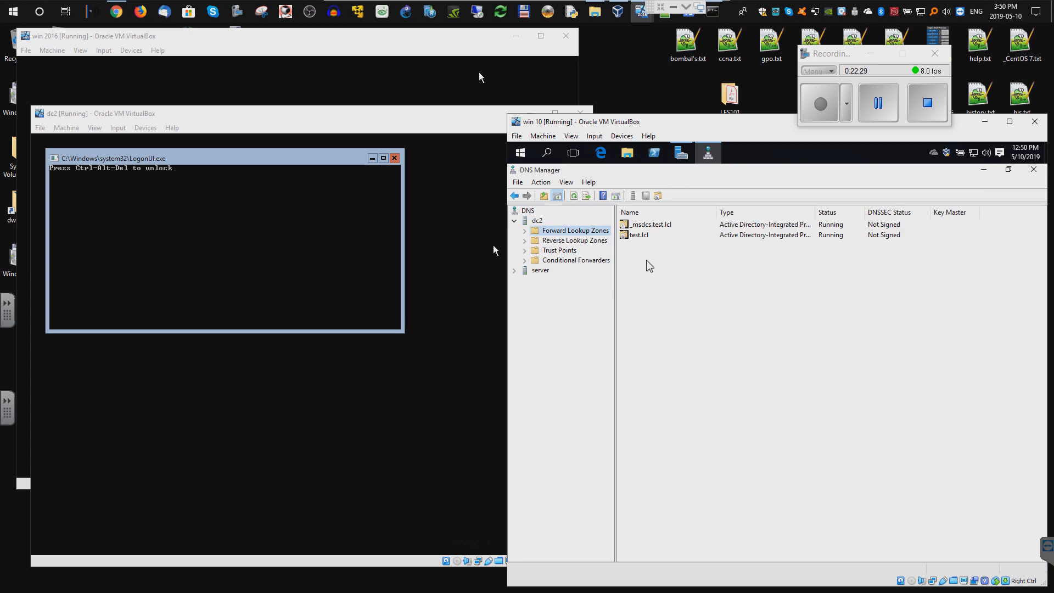
key(Right)
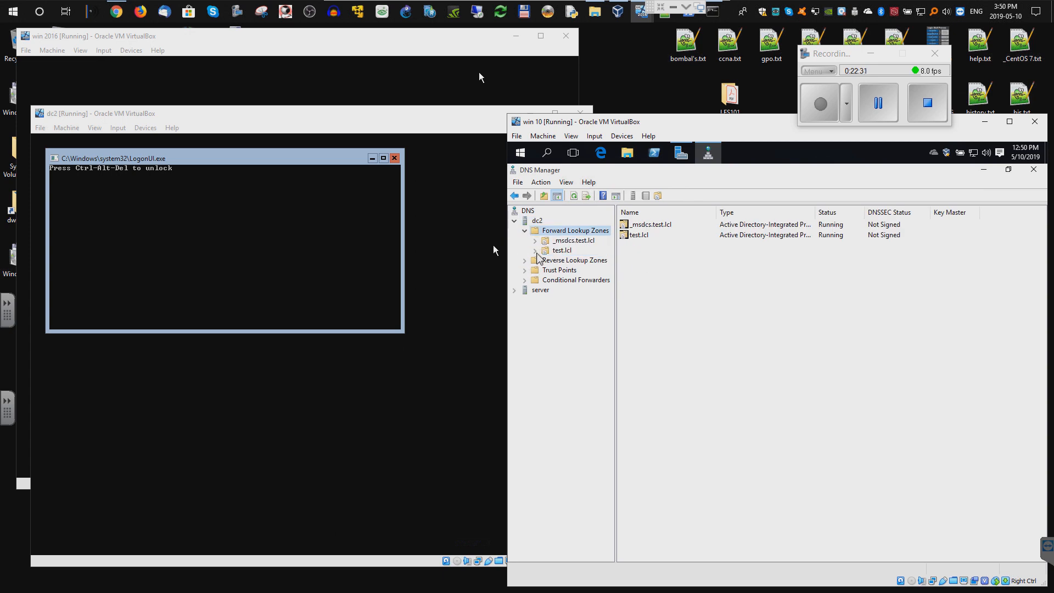
click(557, 251)
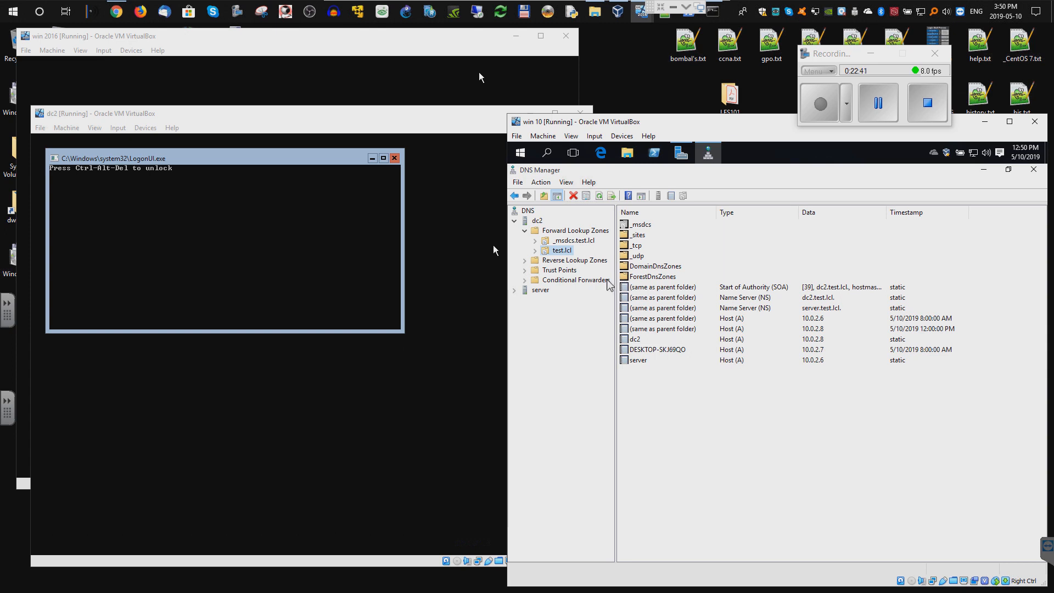
- Open dc2's 2.0.10.in-addr.arpa zone and confirm PTRs for 10.0.2.6, 10.0.2.7 and 10.0.2.8
double_click(530, 261)
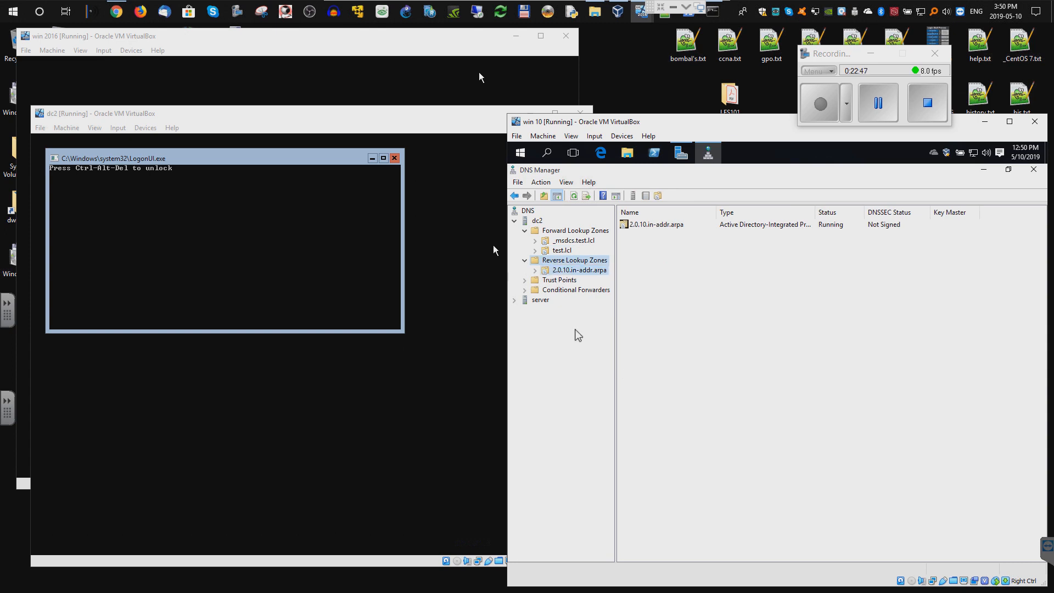
key(Down)
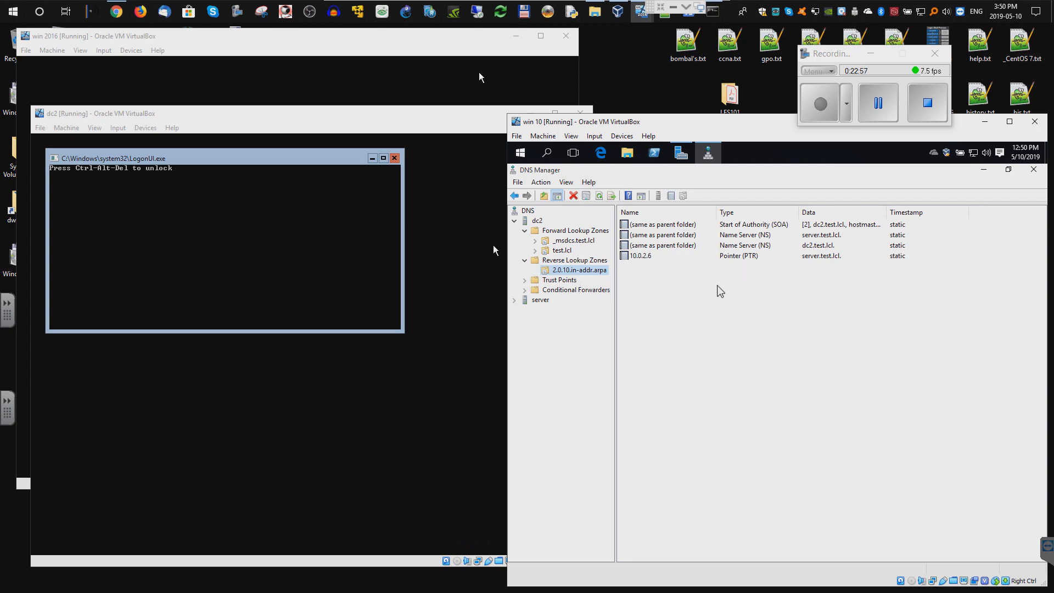
right_click(718, 286)
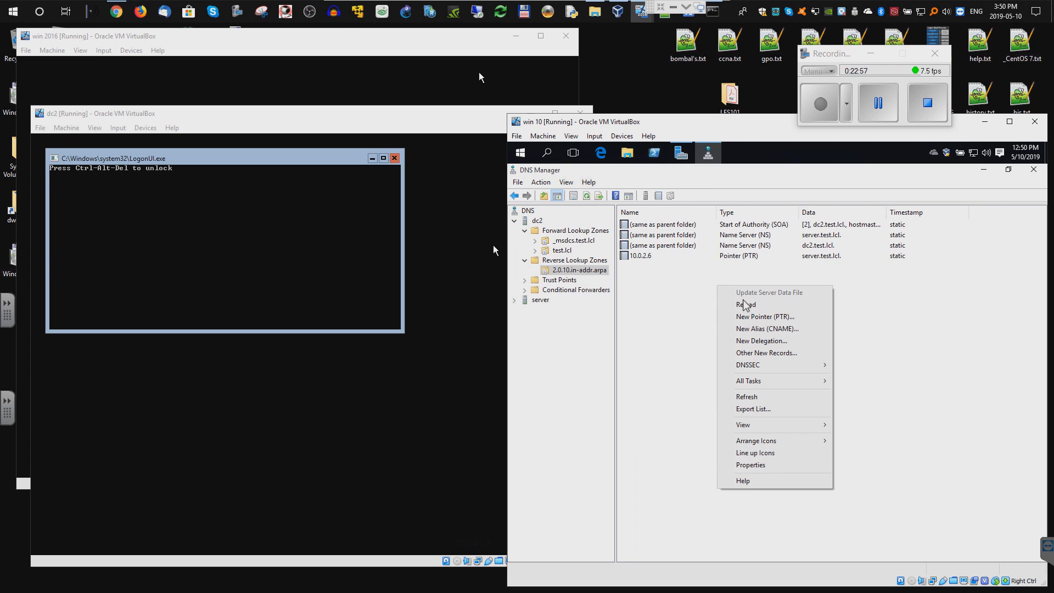
right_click(563, 263)
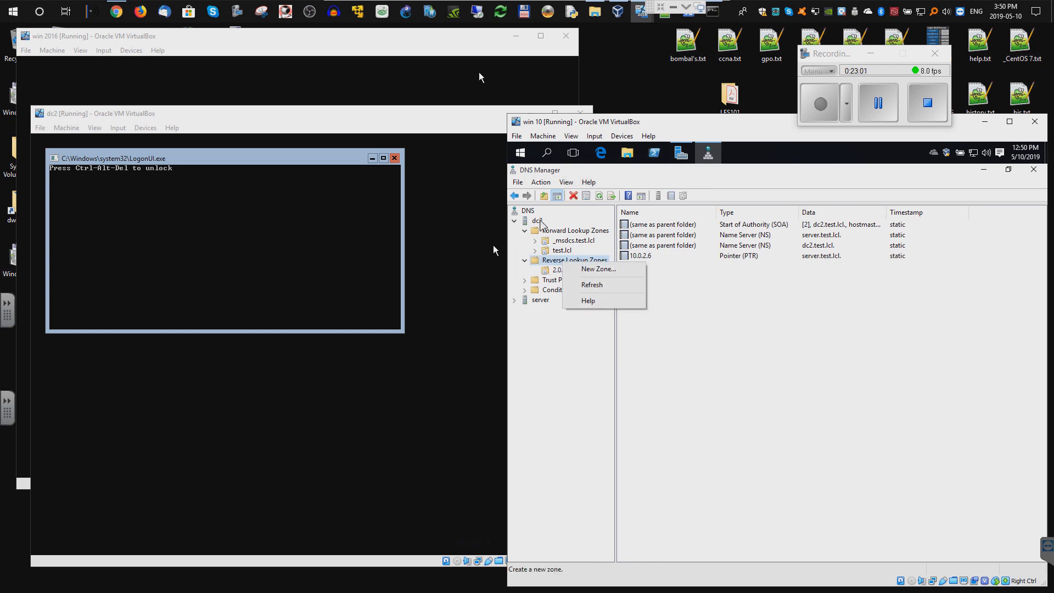
right_click(539, 220)
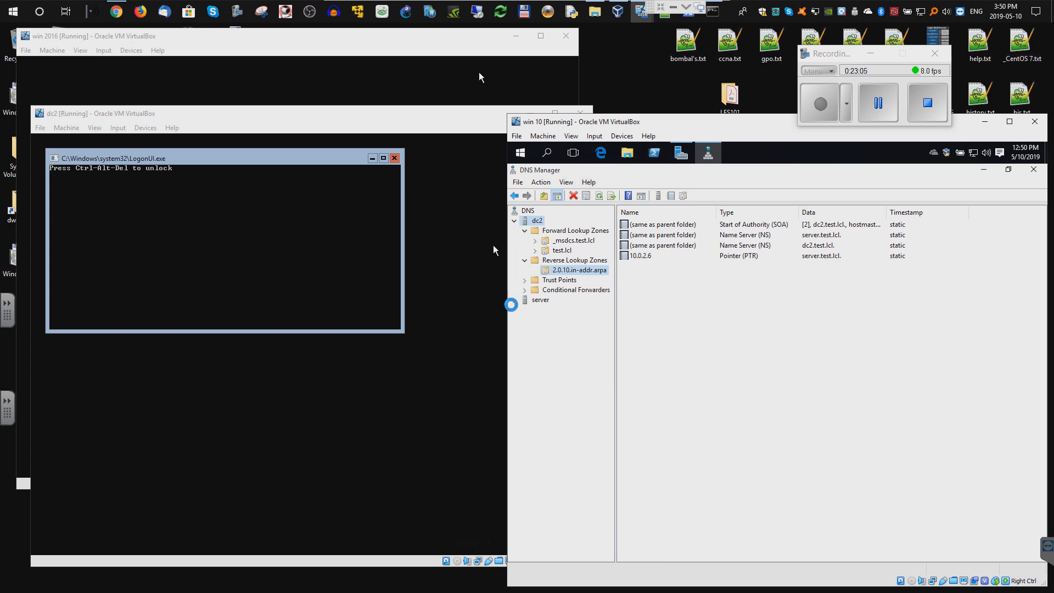
click(819, 110)
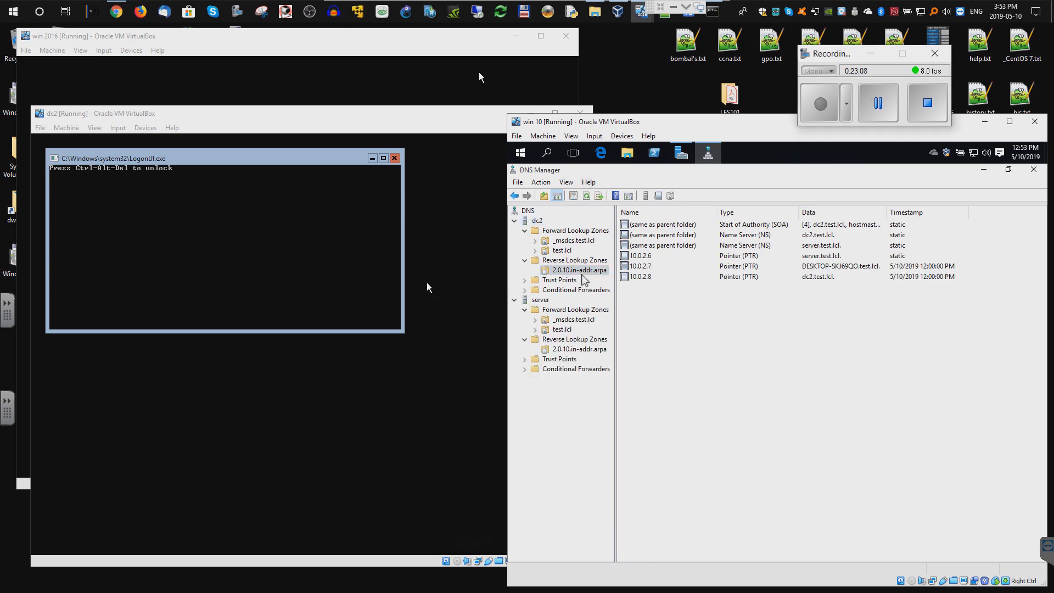
right_click(580, 271)
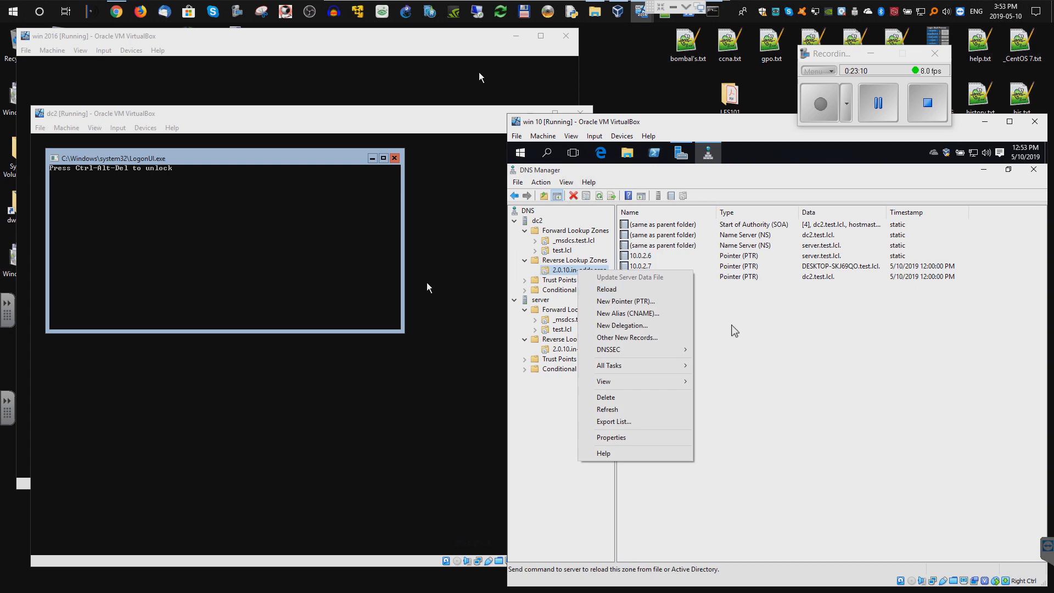
click(730, 370)
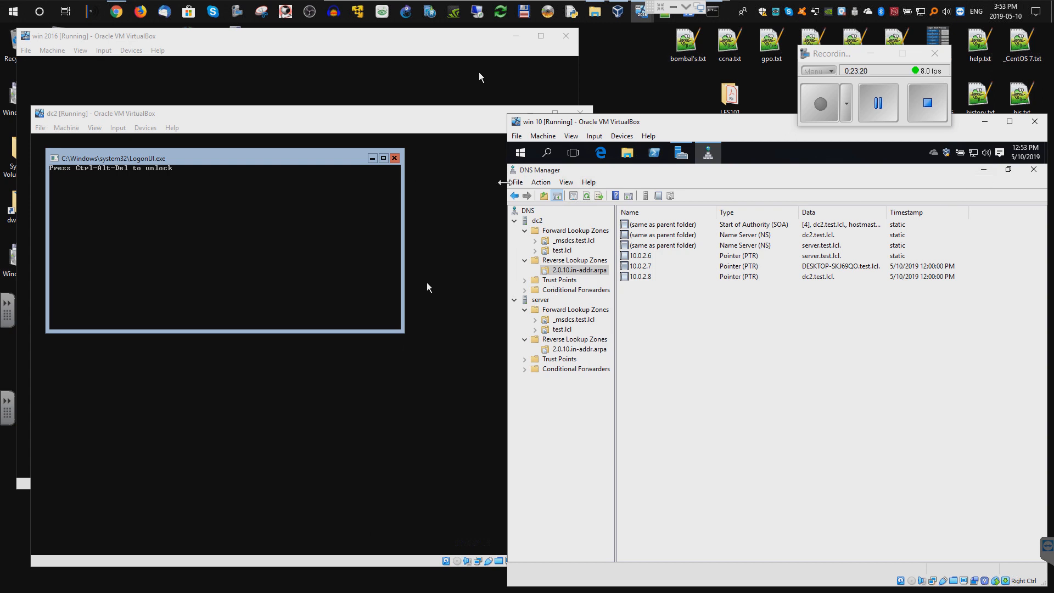
- Start a role-based Add Roles and Features install targeting dc2.test.lcl
click(983, 170)
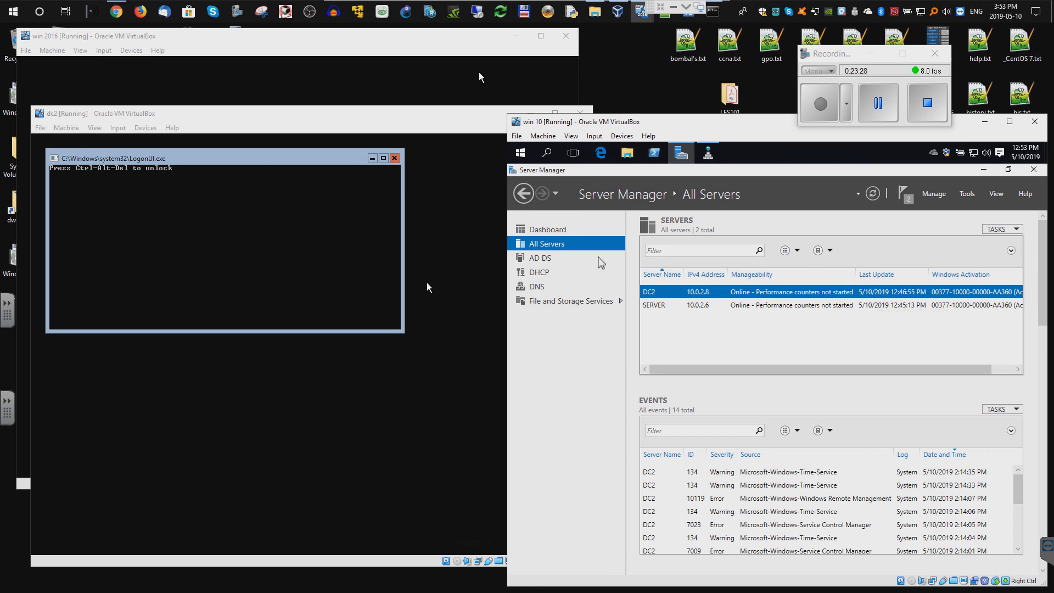
click(550, 230)
click(777, 286)
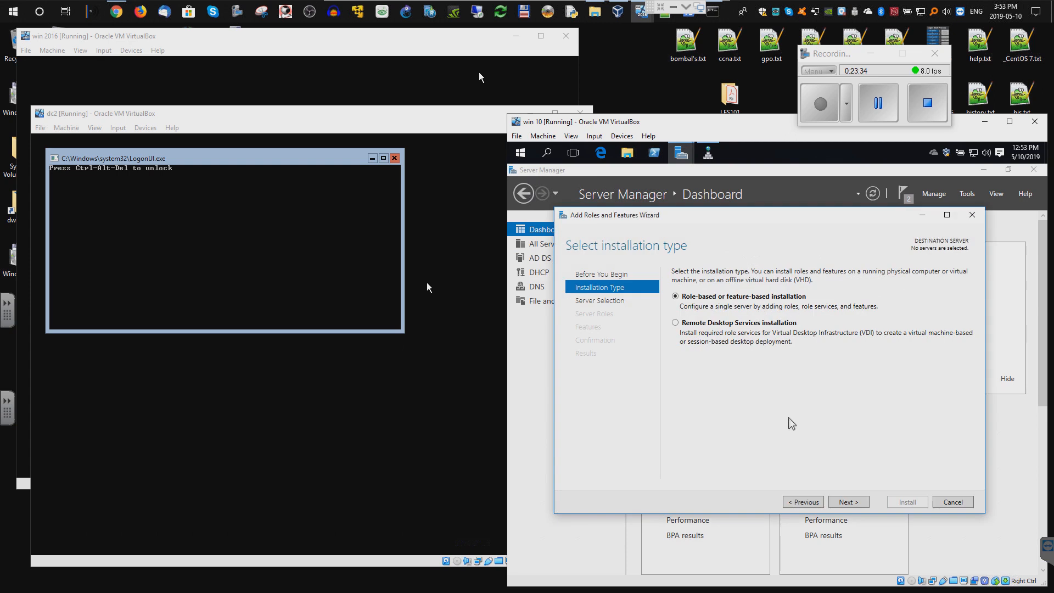
click(846, 502)
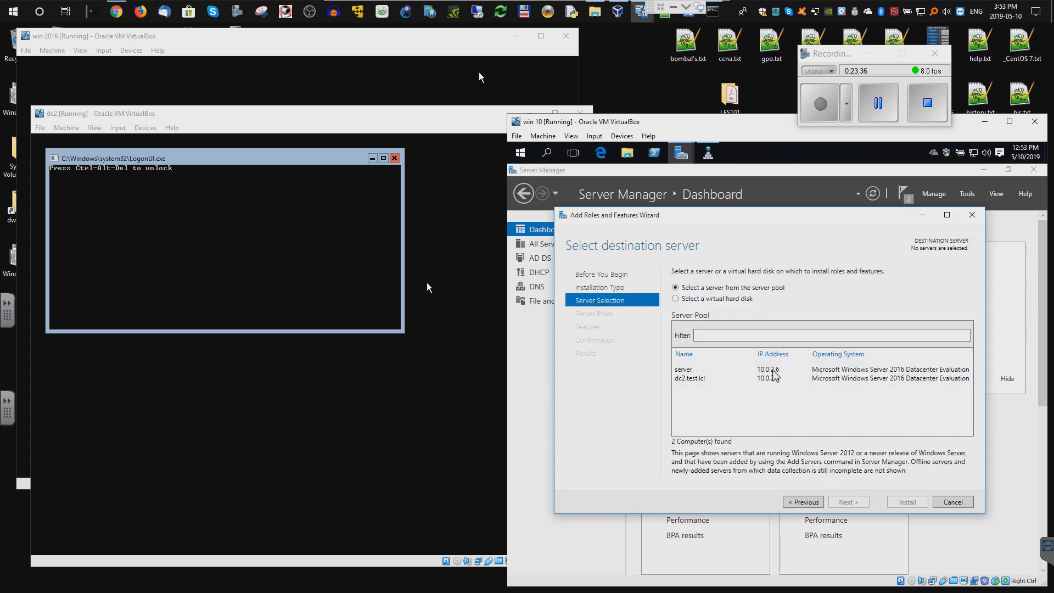
click(692, 379)
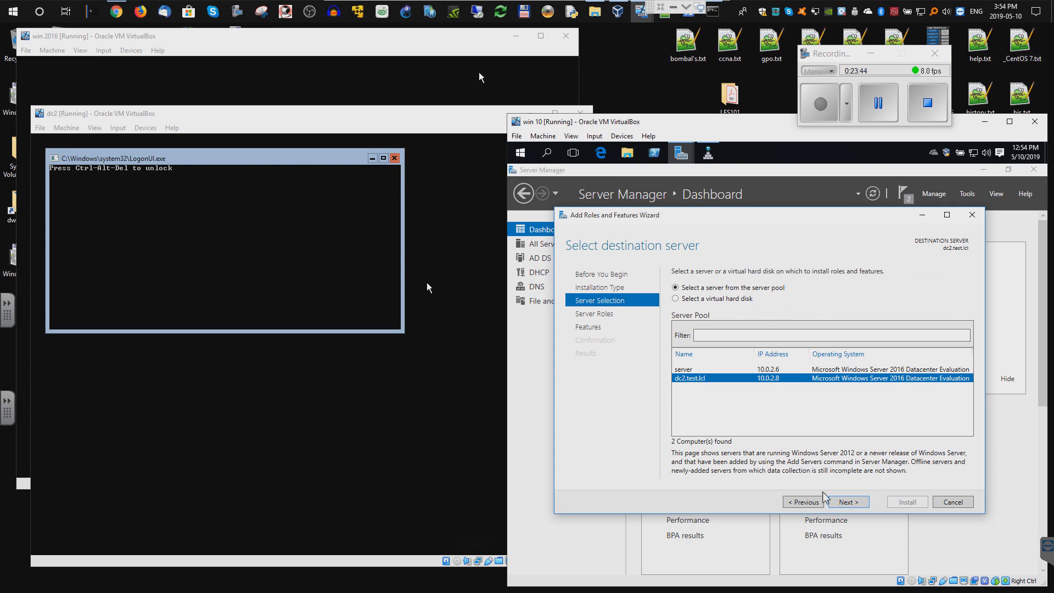
click(839, 501)
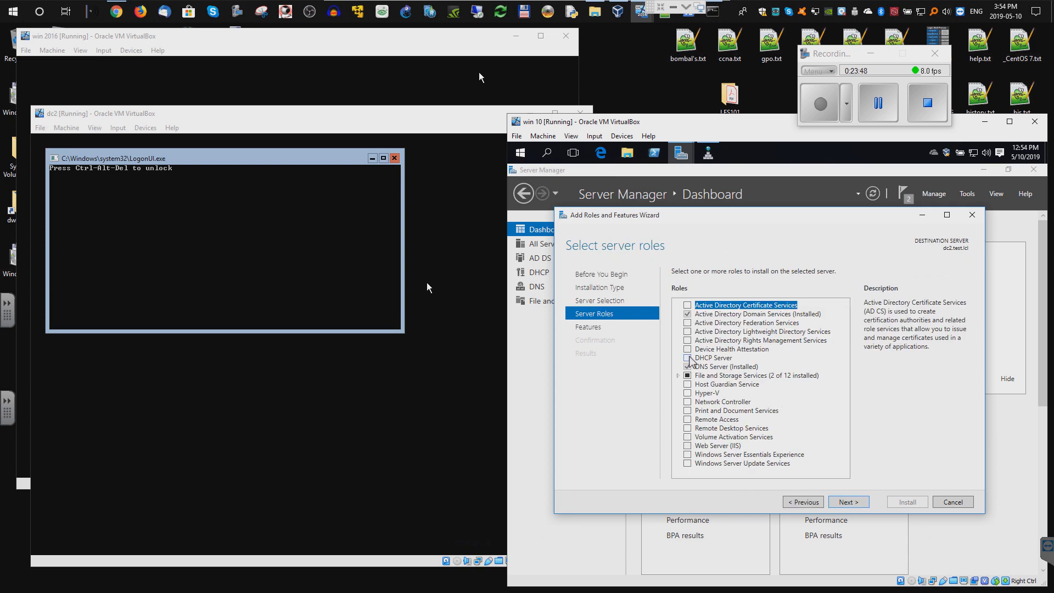
- Select the DHCP Server role, skip extra features, and allow automatic restart at confirmation
click(687, 358)
click(846, 501)
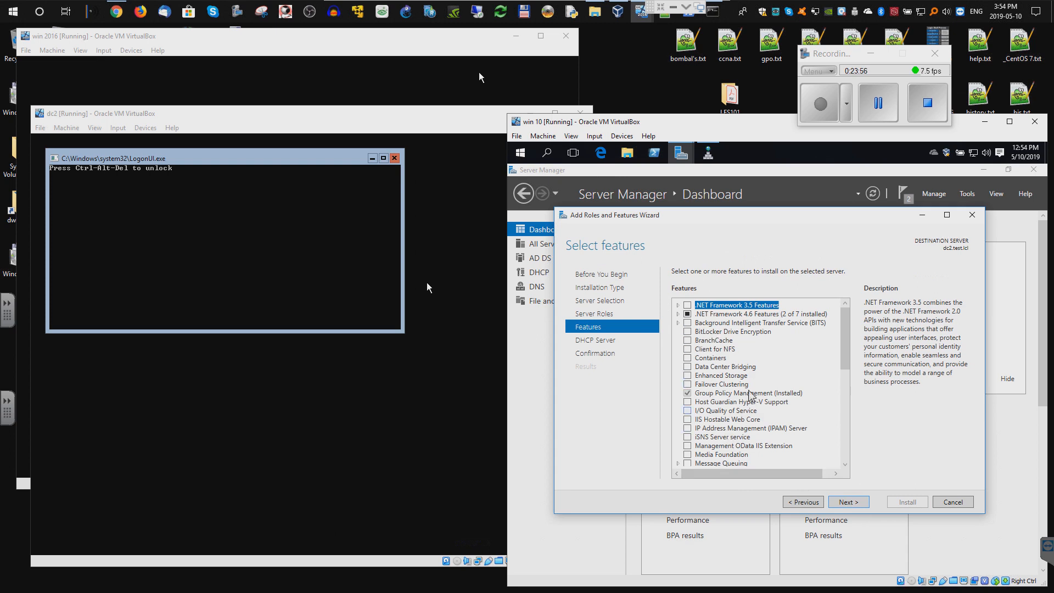
click(852, 504)
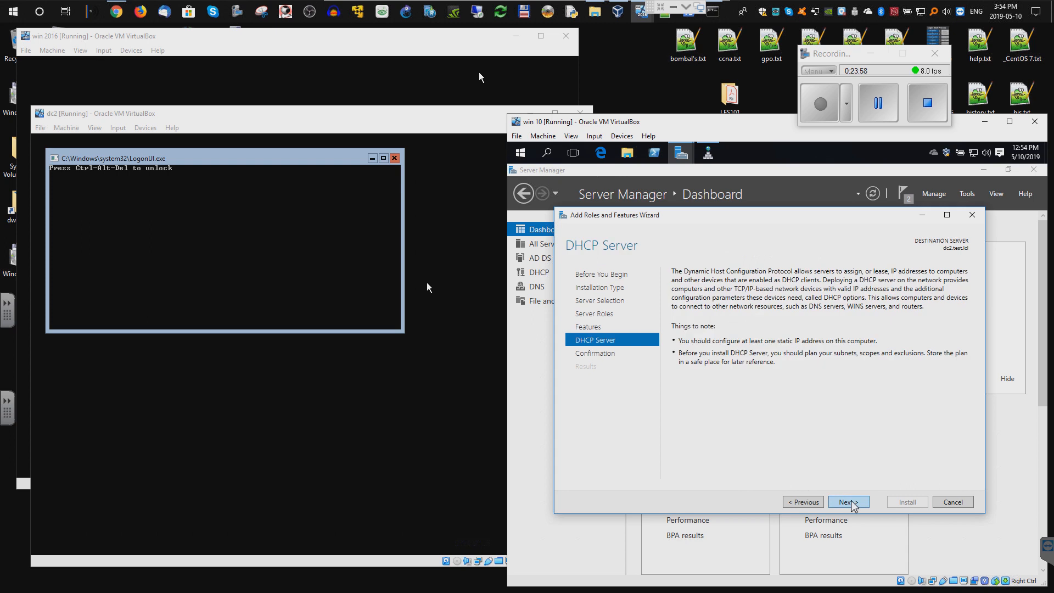
click(852, 504)
click(676, 288)
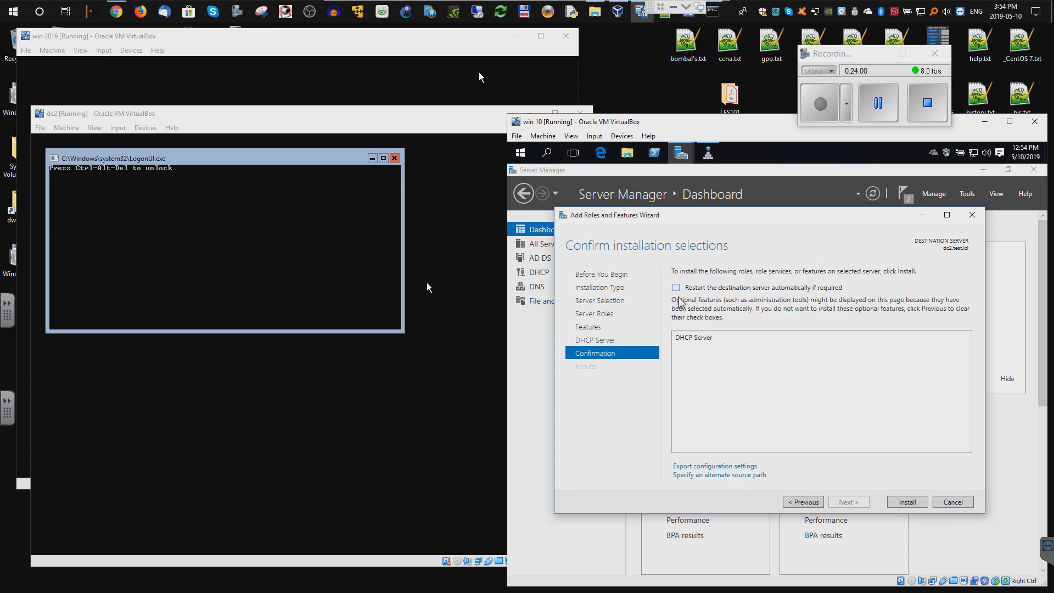
- Install DHCP Server, commit the DHCP groups and authorization, and close both wizards
click(906, 502)
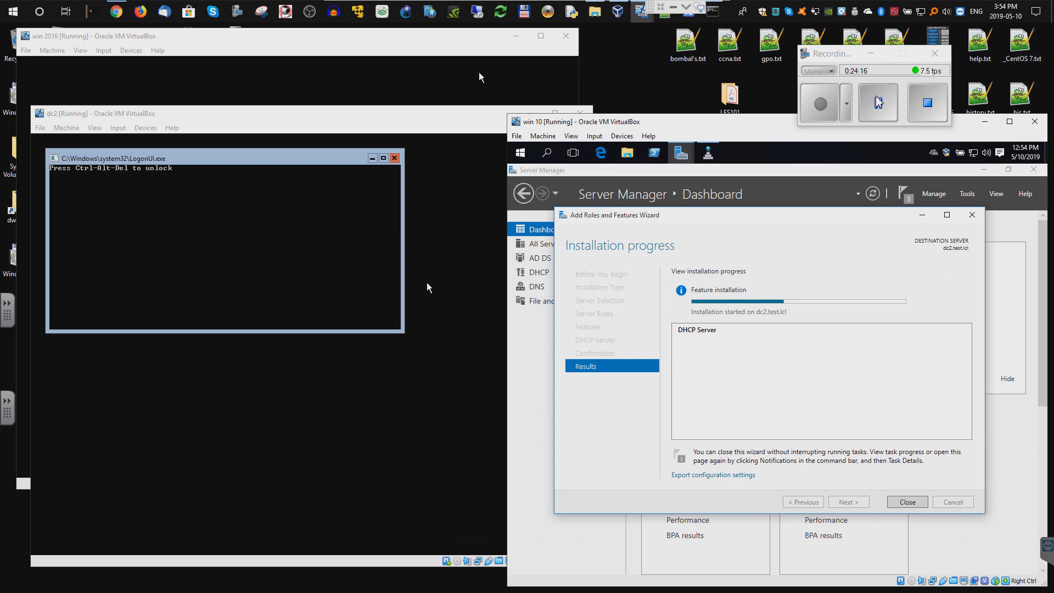
click(743, 350)
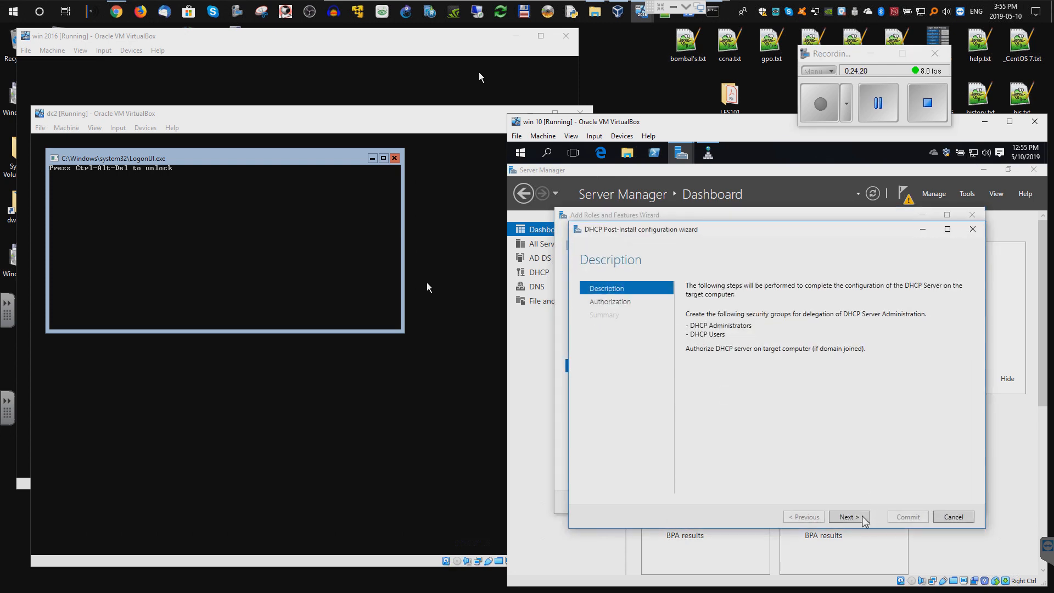
click(863, 517)
click(900, 518)
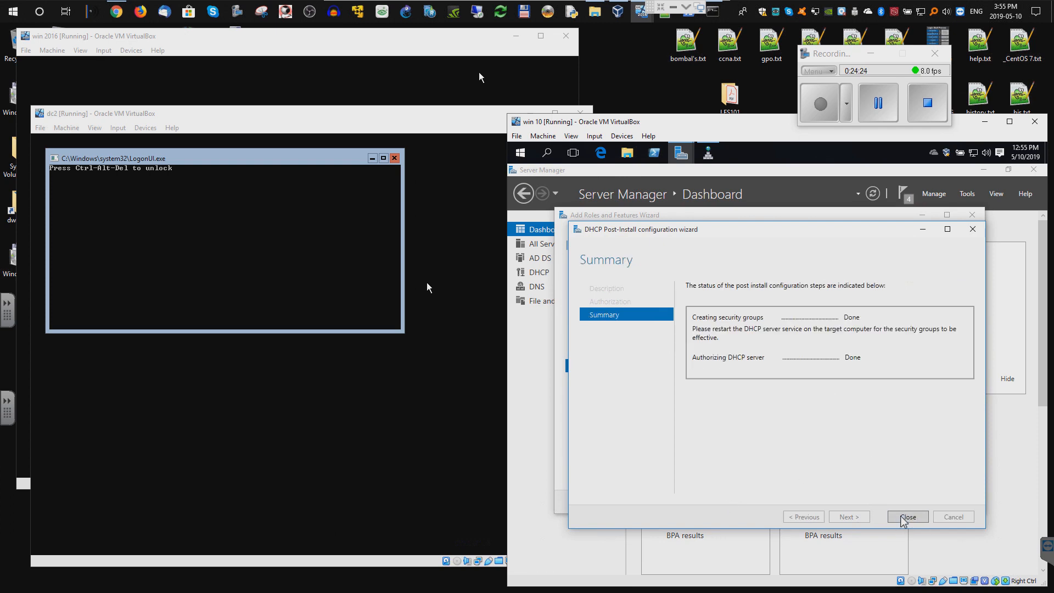
click(904, 517)
click(915, 502)
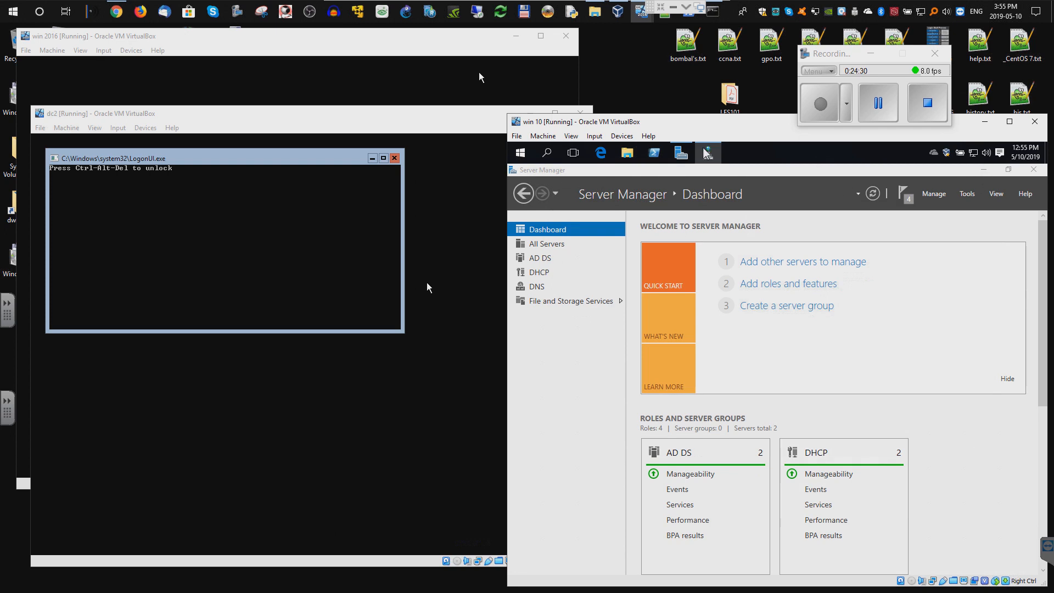
- Launch DHCP from Windows Administrative Tools in the Start menu and maximize its console
drag(703, 149, 679, 149)
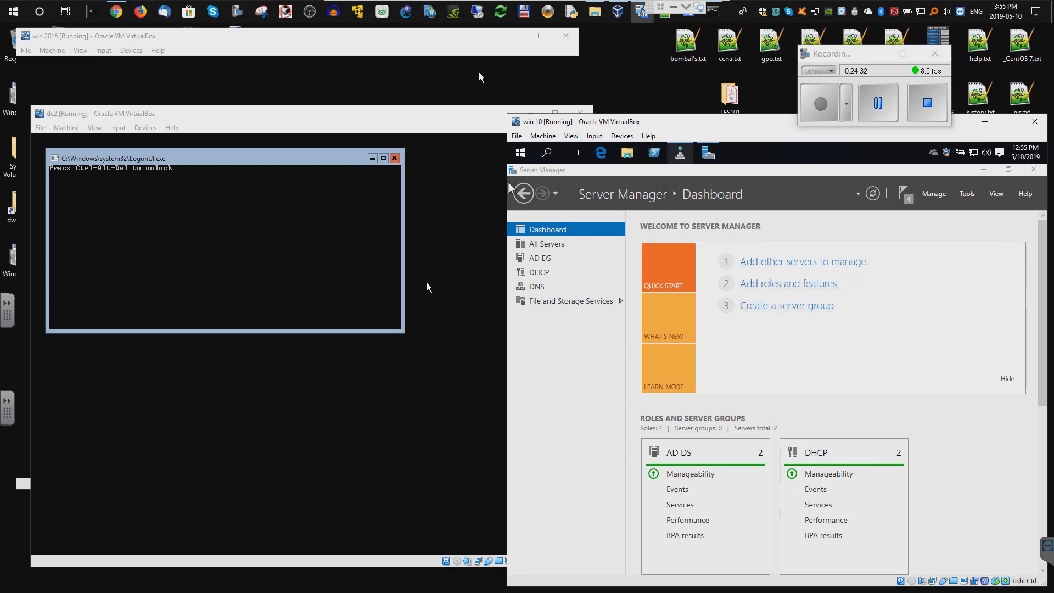
click(520, 152)
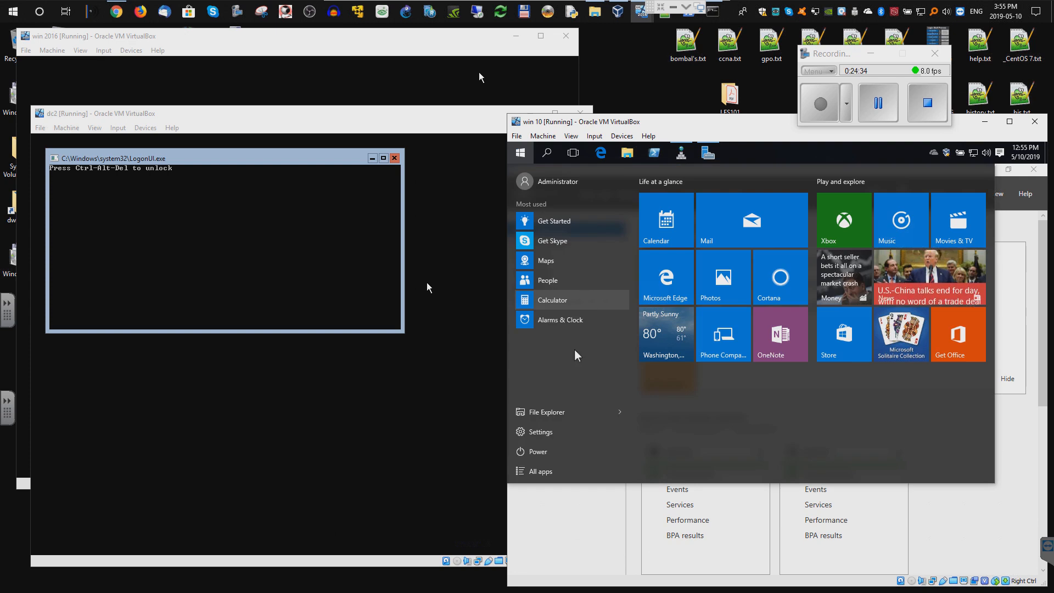
click(539, 471)
scroll(585, 381, down, 10)
click(574, 333)
scroll(573, 336, down, 3)
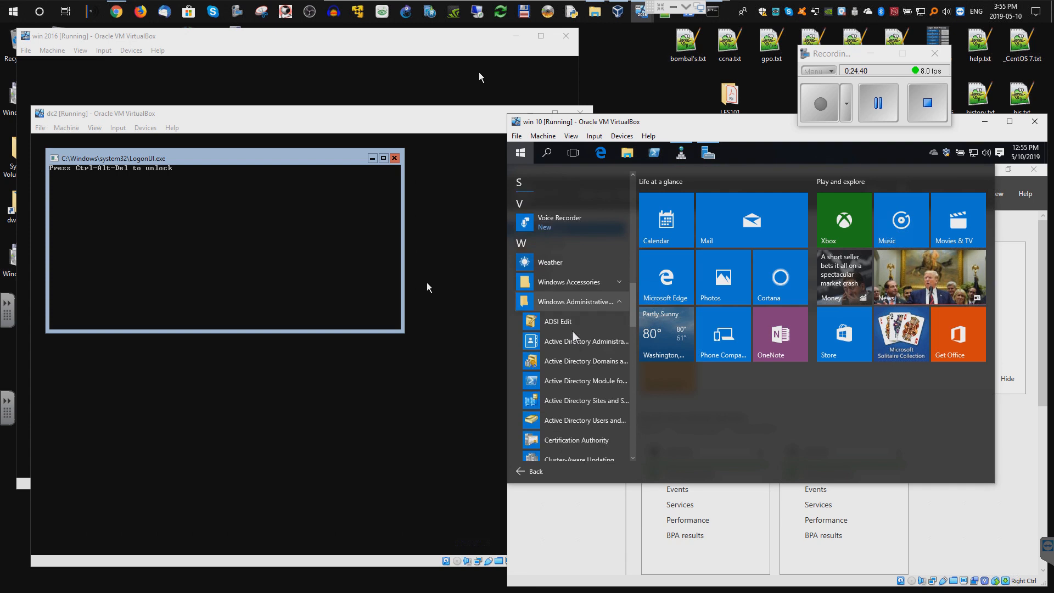
click(556, 397)
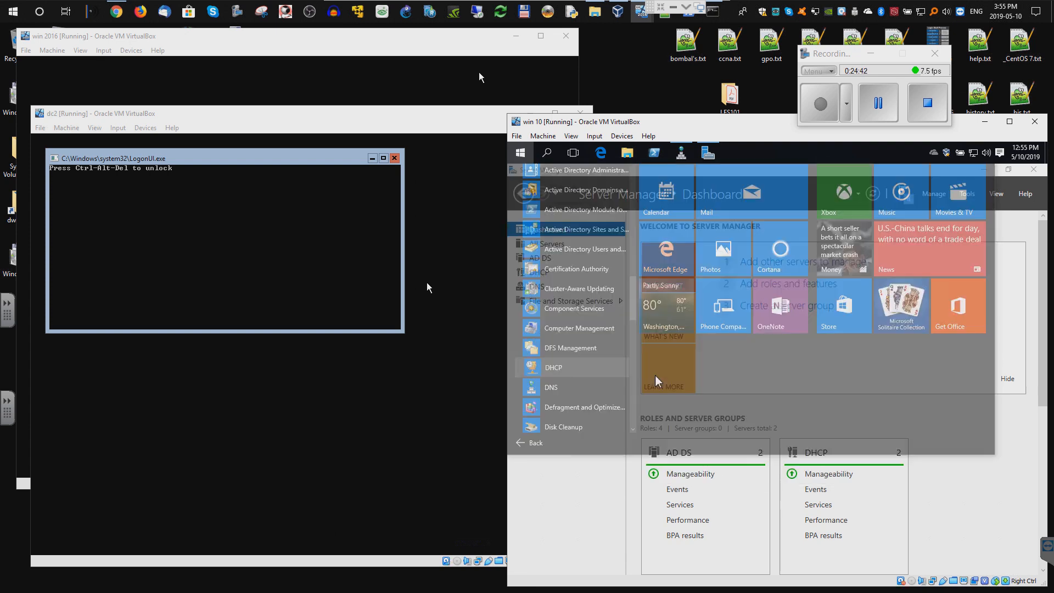
right_click(734, 153)
drag(735, 153, 675, 154)
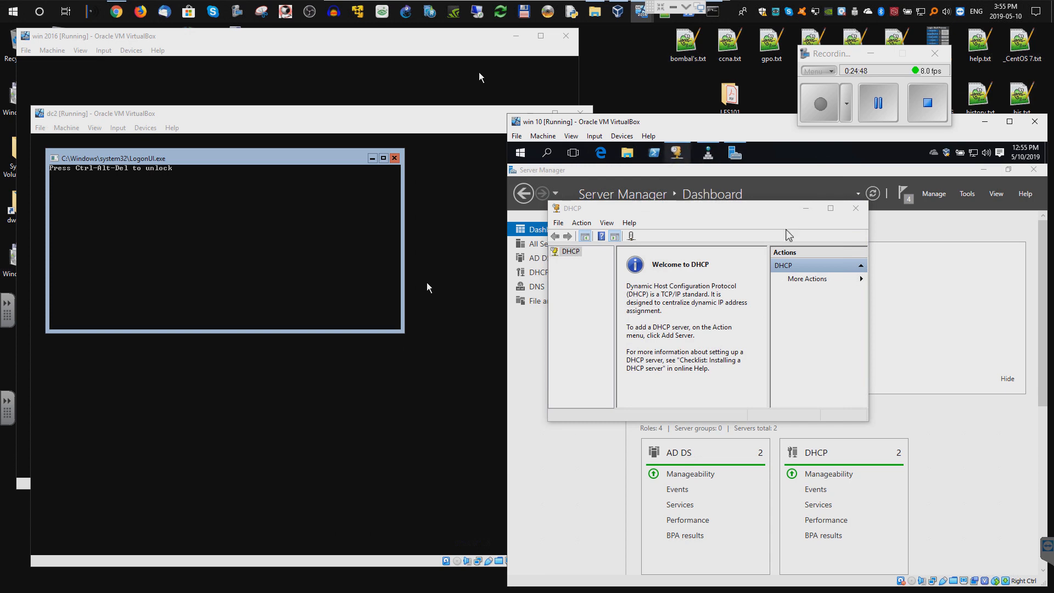
click(831, 208)
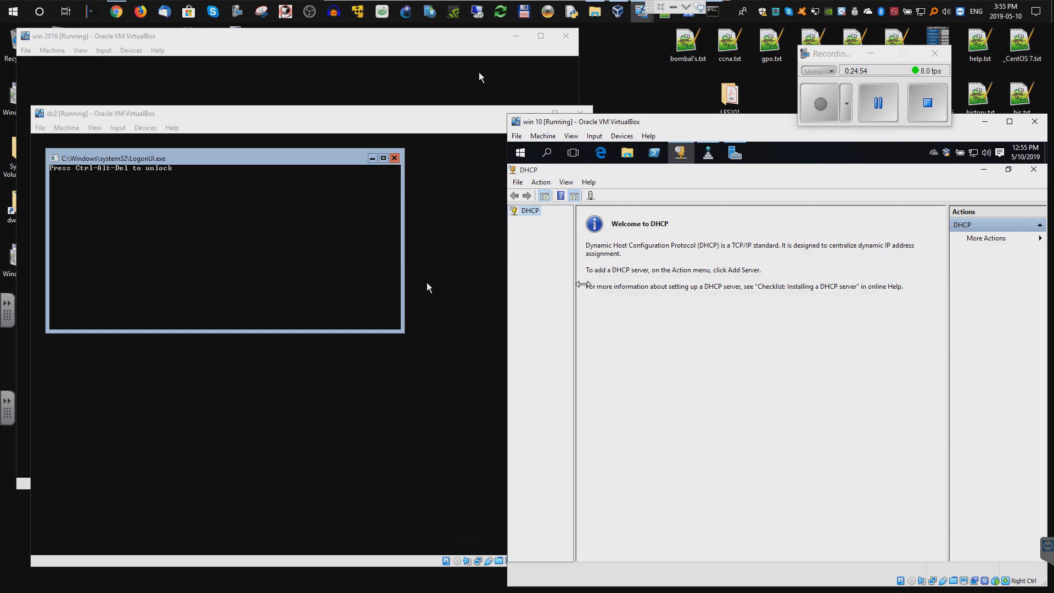
- Add the authorized DHCP server 'server' (10.0.2.6) to the console and expand it to IPv4/IPv6
drag(576, 290, 597, 291)
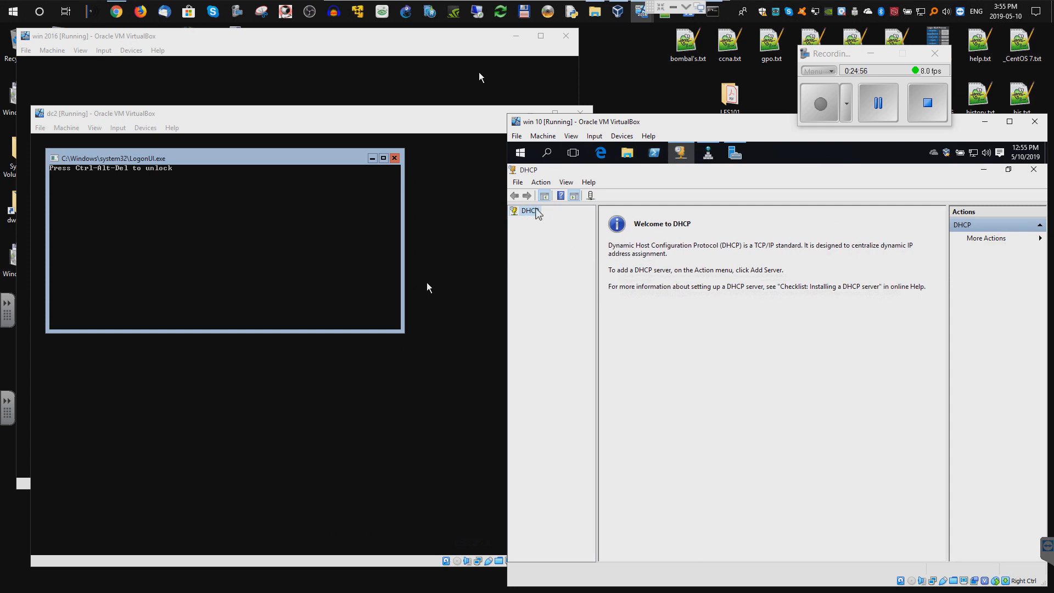
right_click(536, 209)
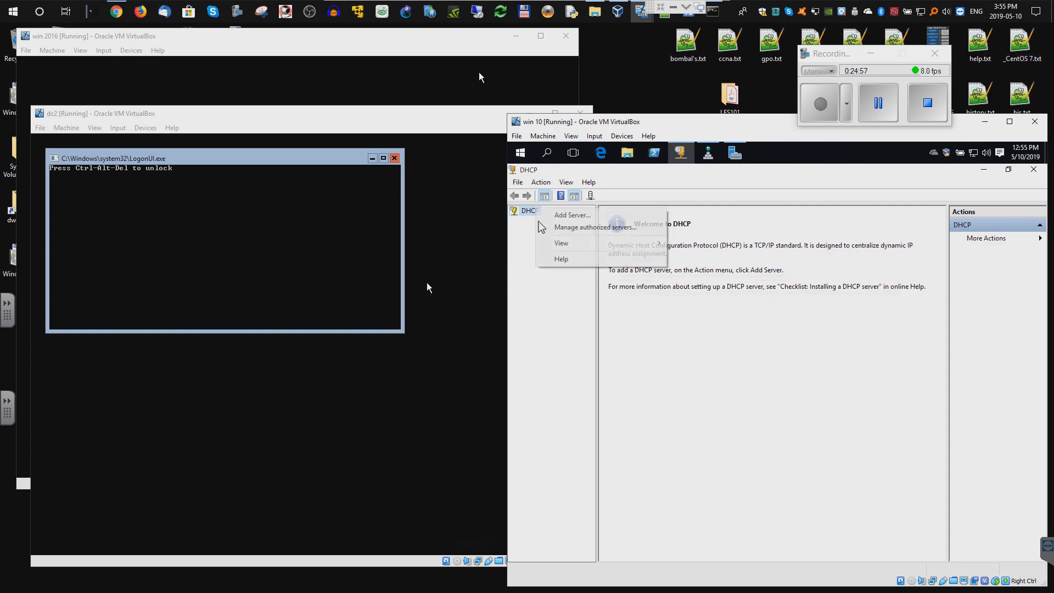
click(578, 215)
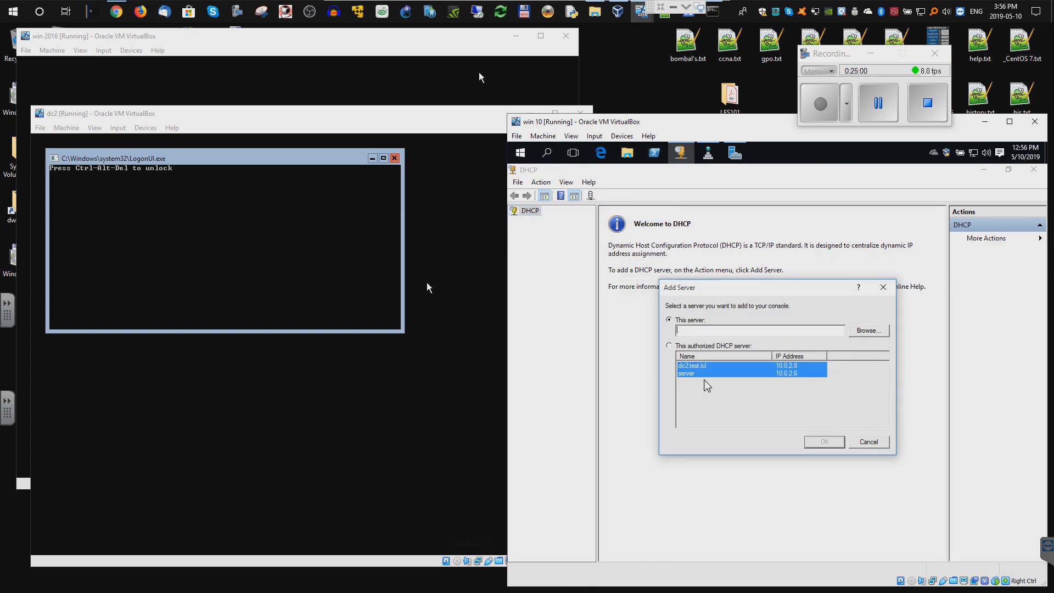
click(683, 346)
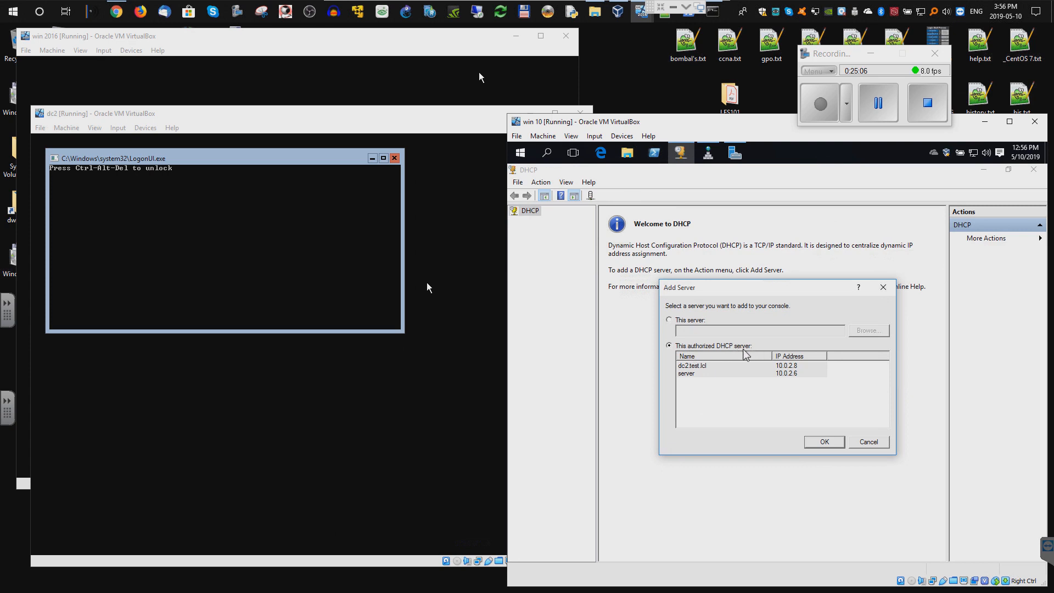
click(687, 373)
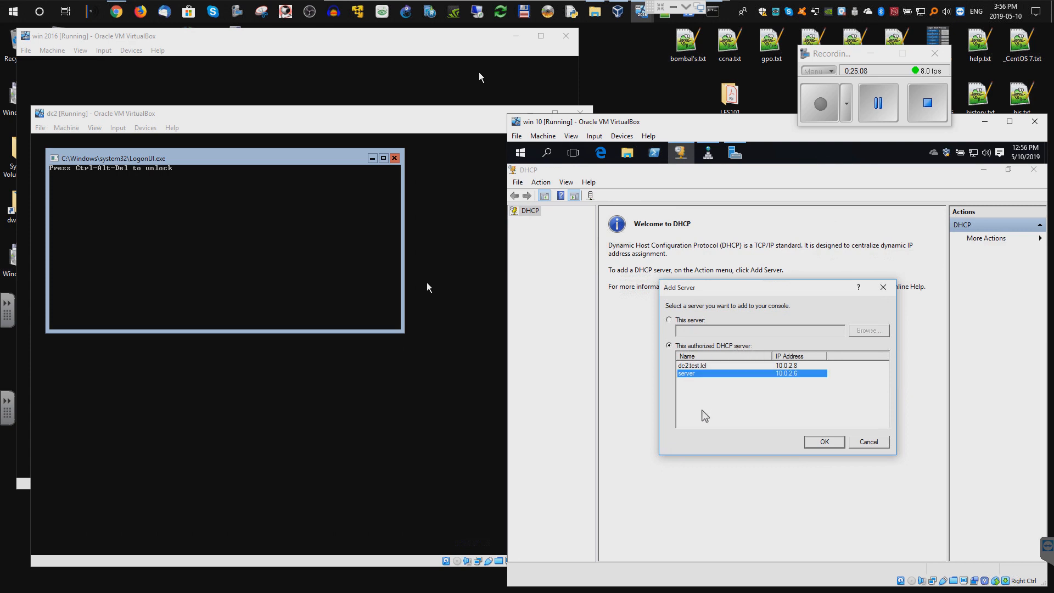
click(823, 443)
click(514, 220)
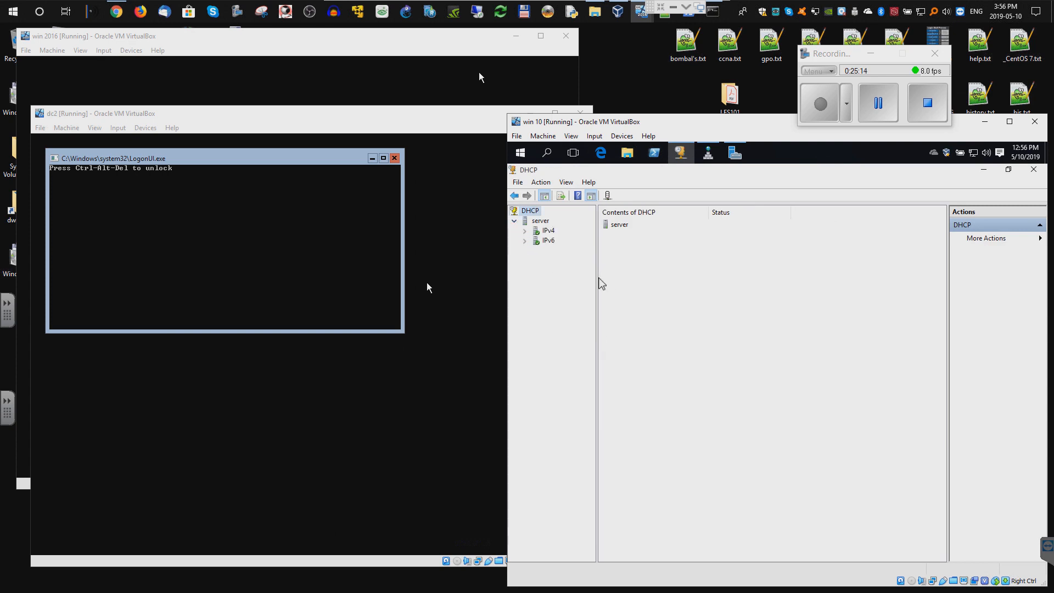
drag(598, 281, 612, 281)
- Expand IPv4 and look at its Server Options, closing them unchanged
click(525, 231)
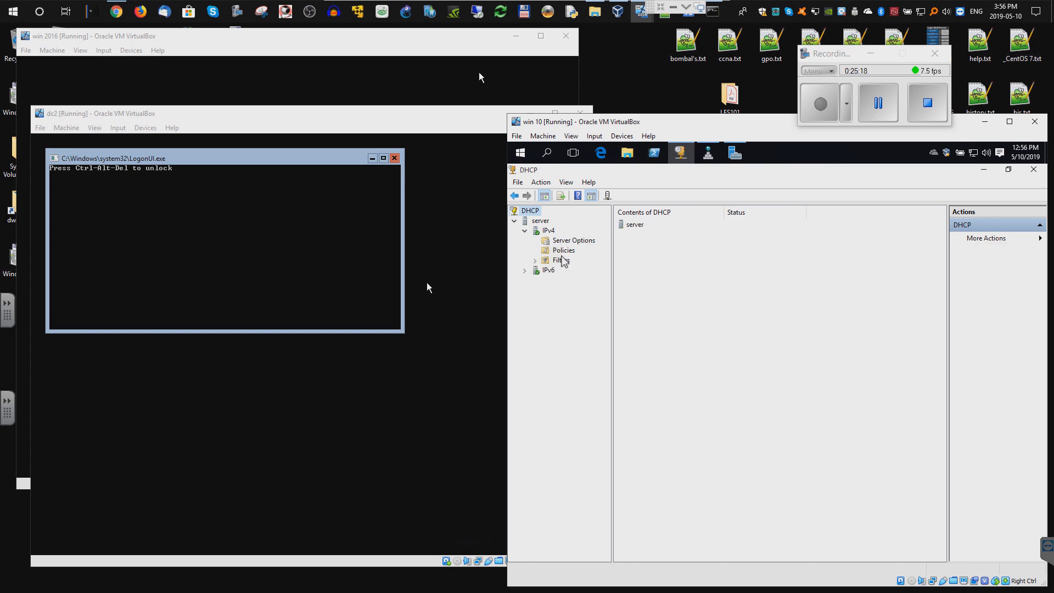
click(559, 243)
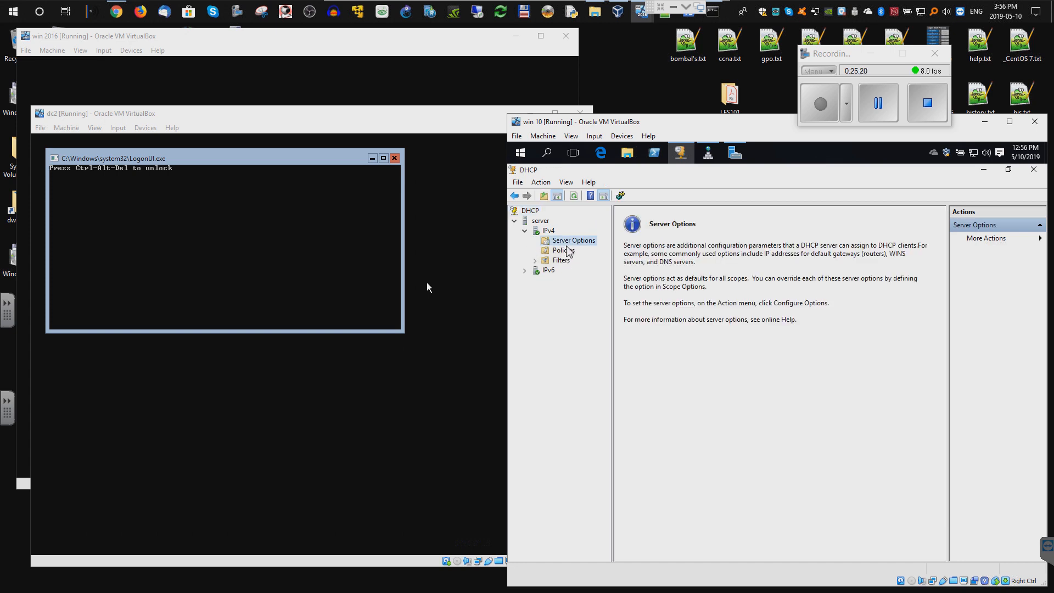
right_click(568, 243)
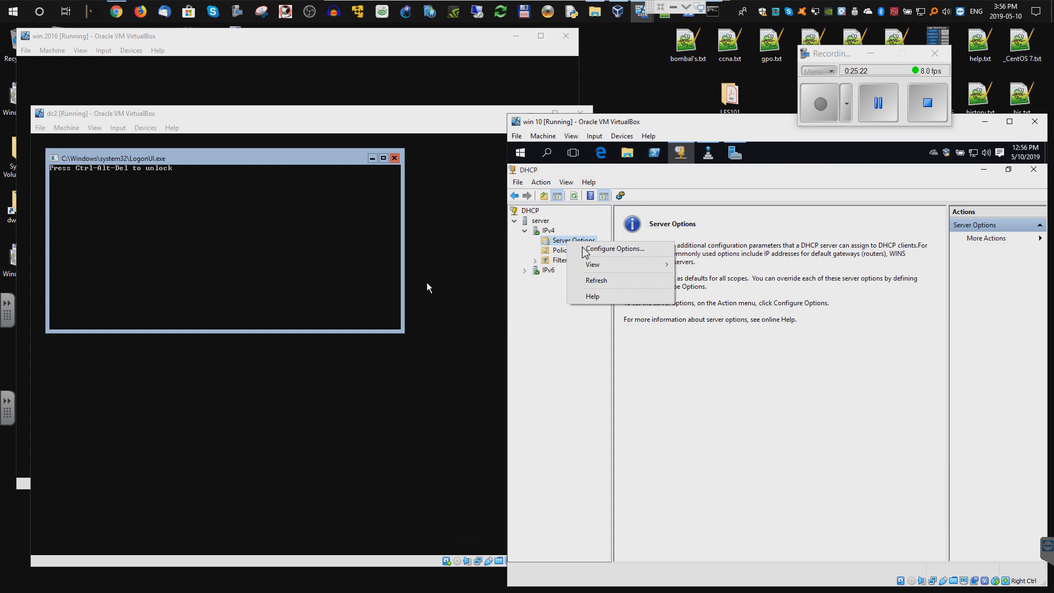
click(590, 249)
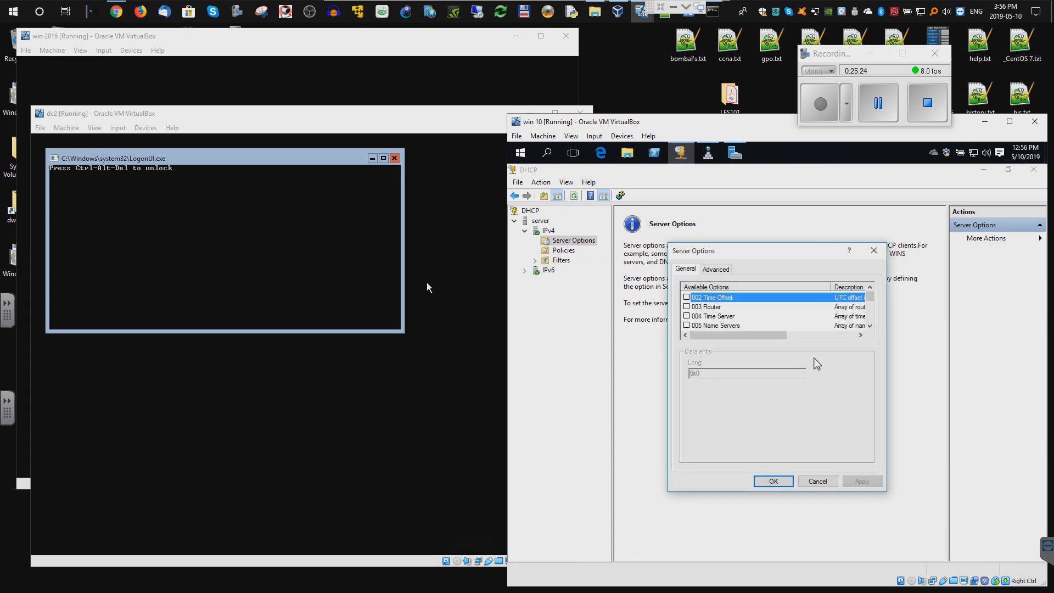
click(818, 481)
- Start a New Scope on IPv4 and begin the scope name with '19'
right_click(548, 231)
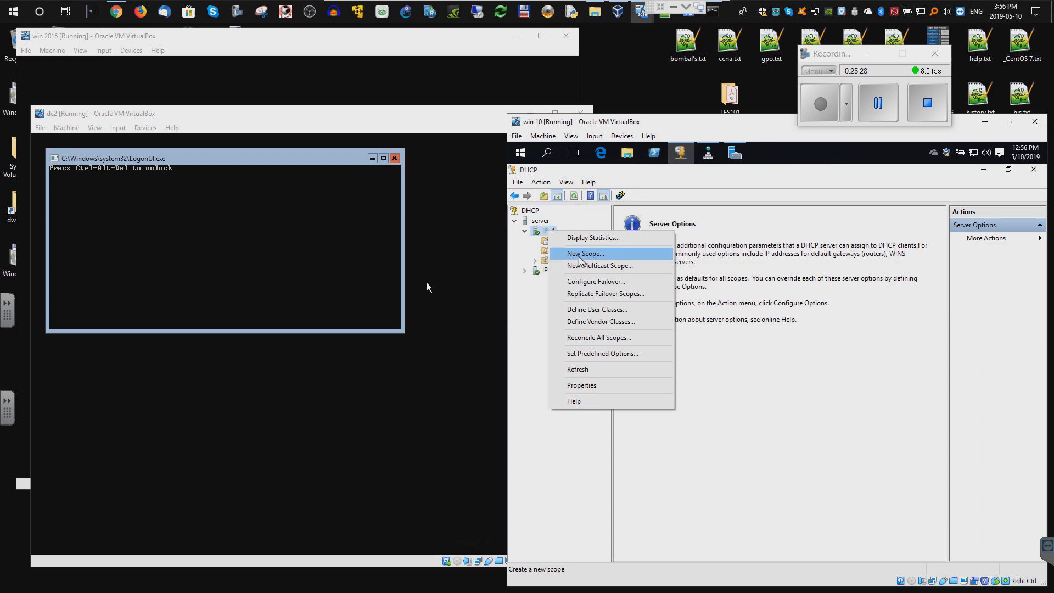
click(585, 253)
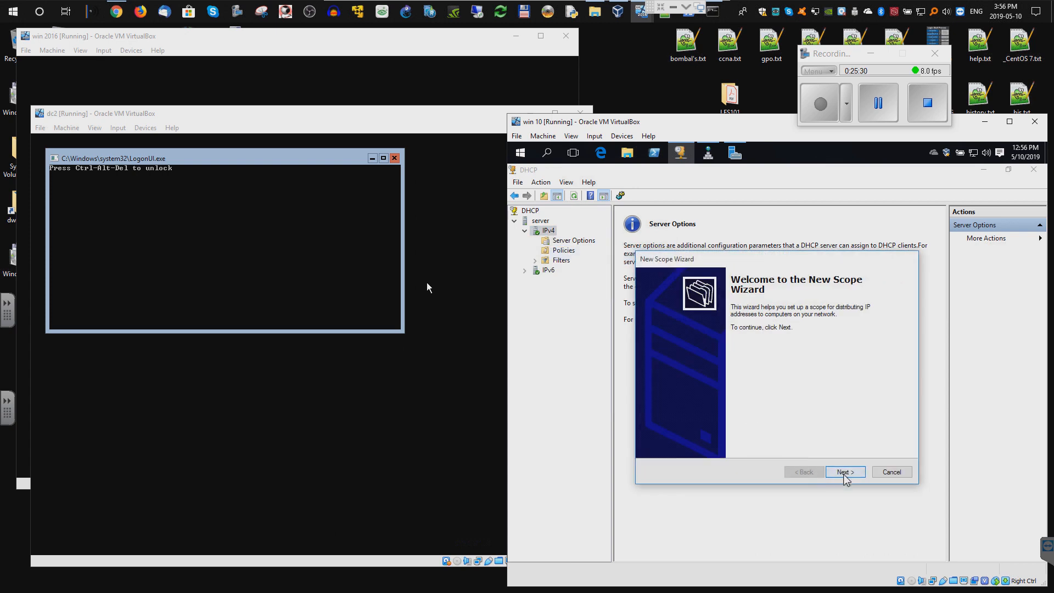
click(844, 471)
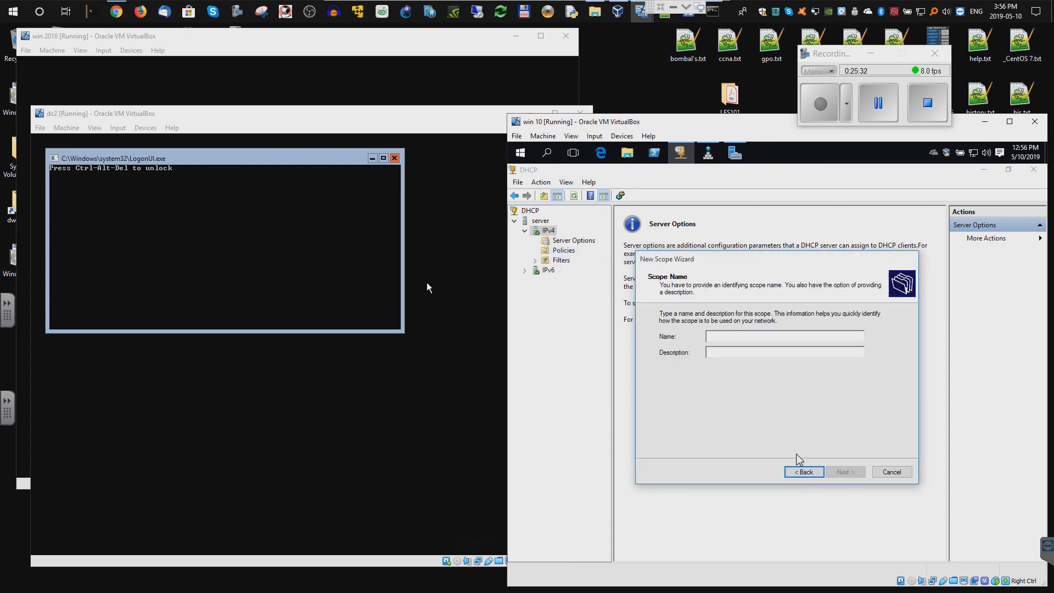
text(192.)
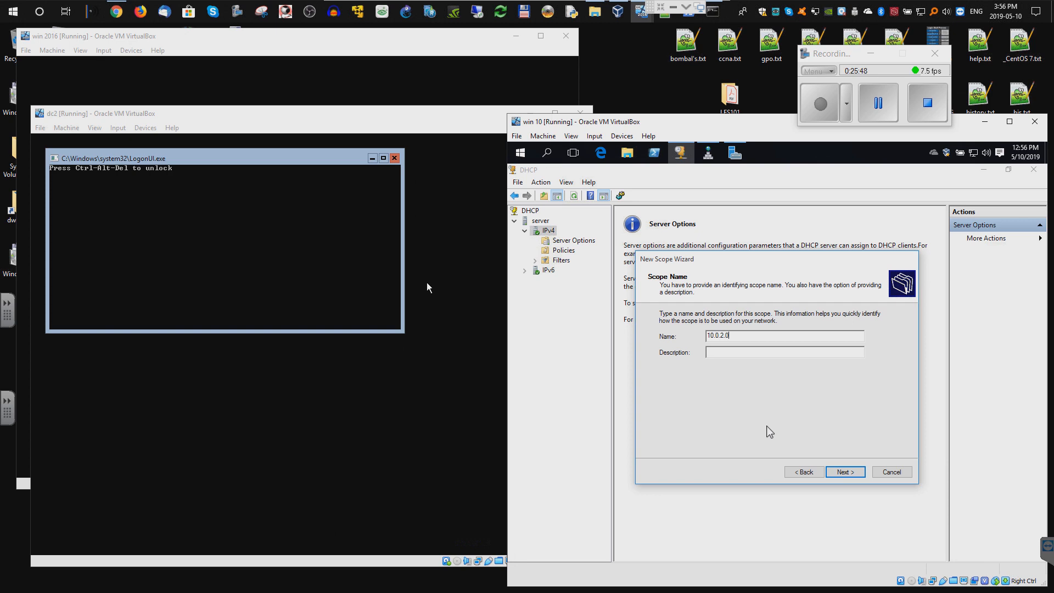
- Enter the address range 10.0.2.30–10.0.2.50 with a subnet prefix length of 24
click(845, 475)
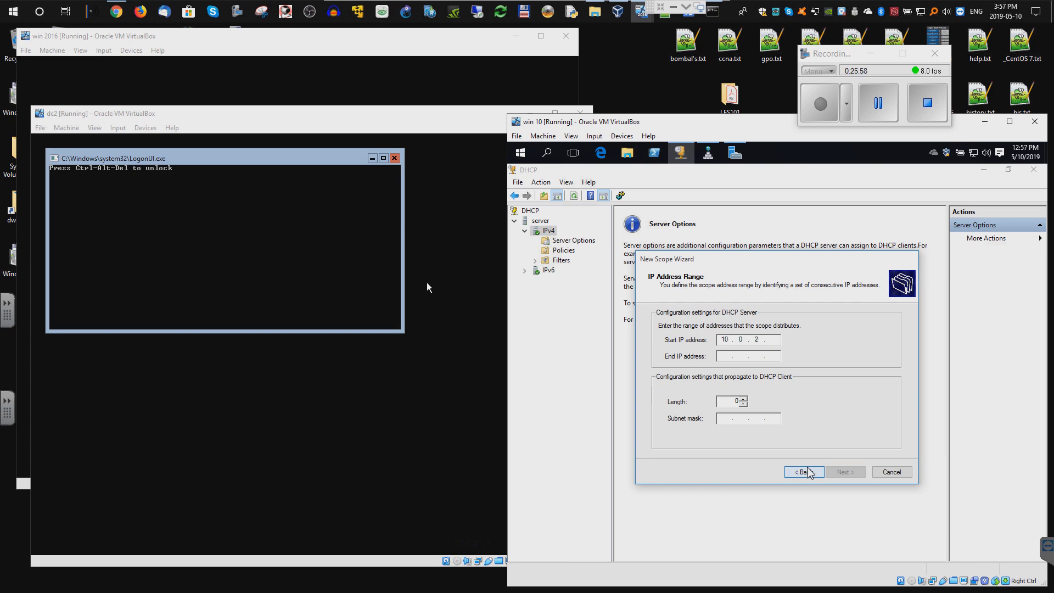
click(726, 358)
text(10 . 0 . 2 . 50)
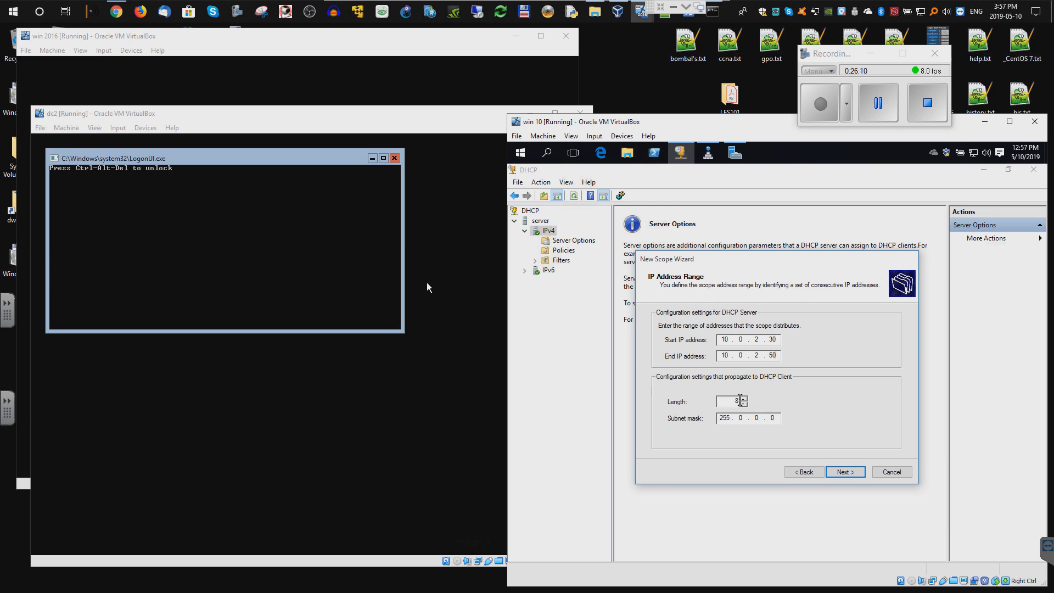
click(733, 401)
text(24)
- Accept the range, add no exclusions, keep the default lease, and choose to configure options now
click(843, 473)
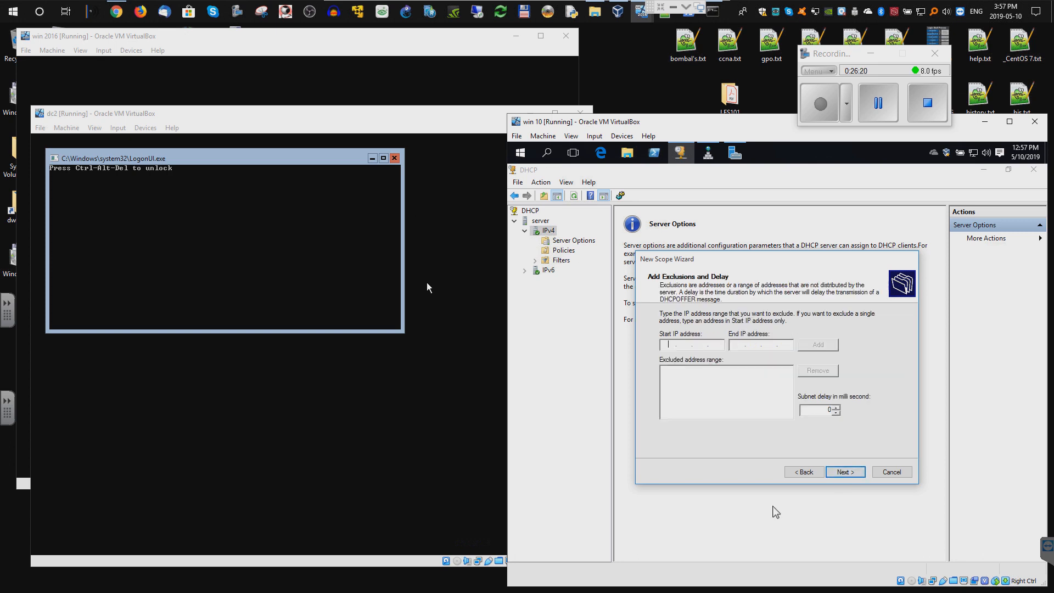
click(843, 473)
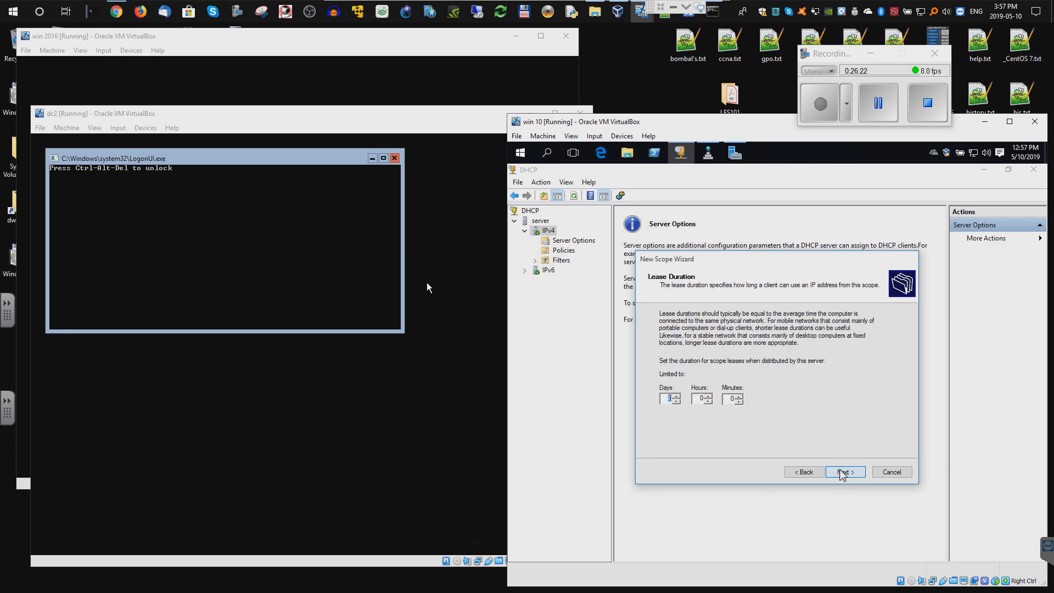
click(843, 473)
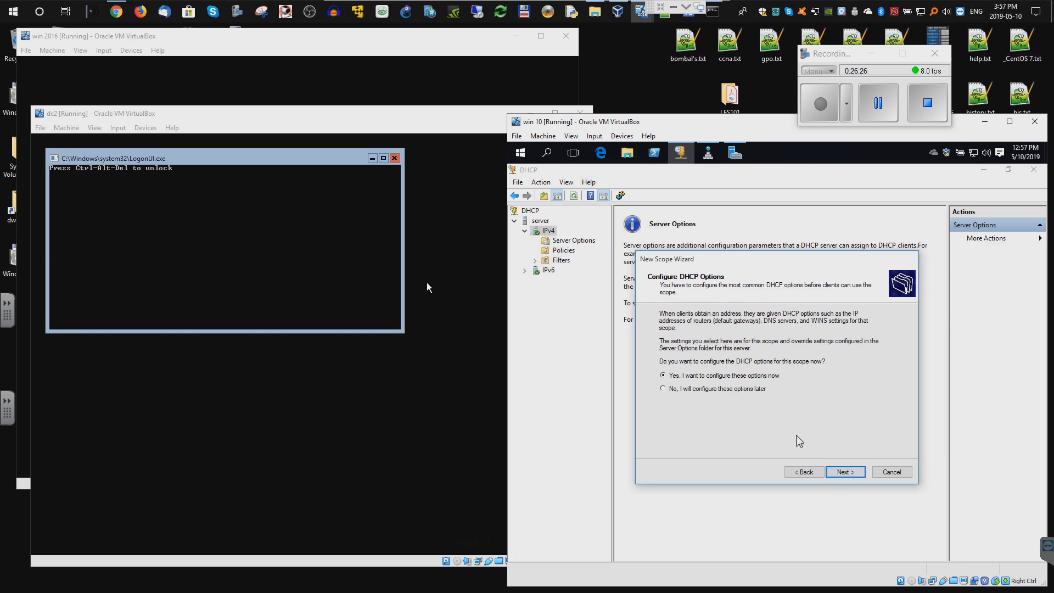
key(Return)
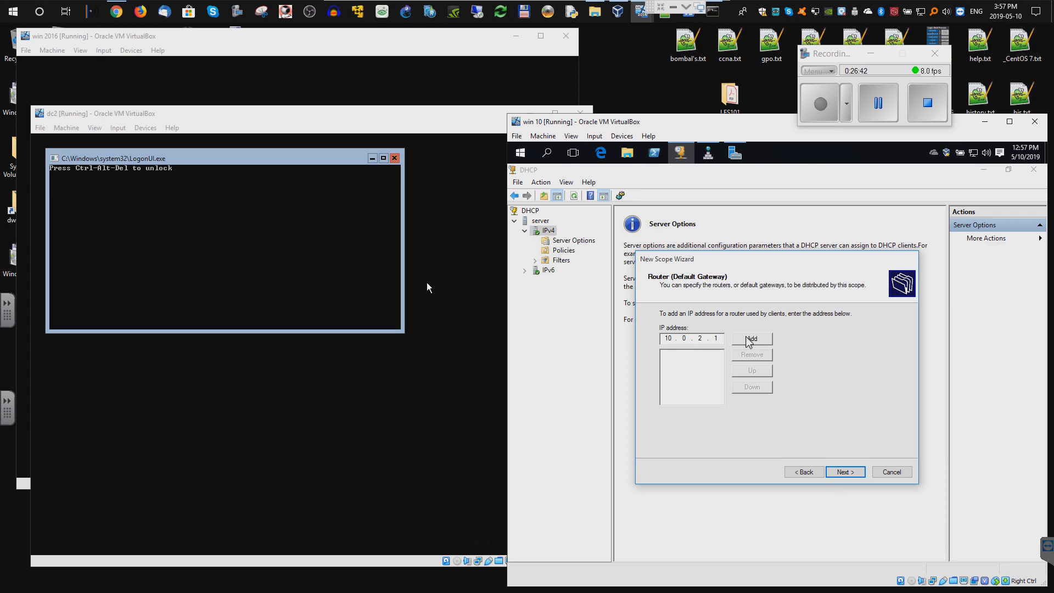
- Add router 10.0.2.1 as the default gateway and re-add 10.0.2.6 as the DNS server
click(748, 340)
click(845, 472)
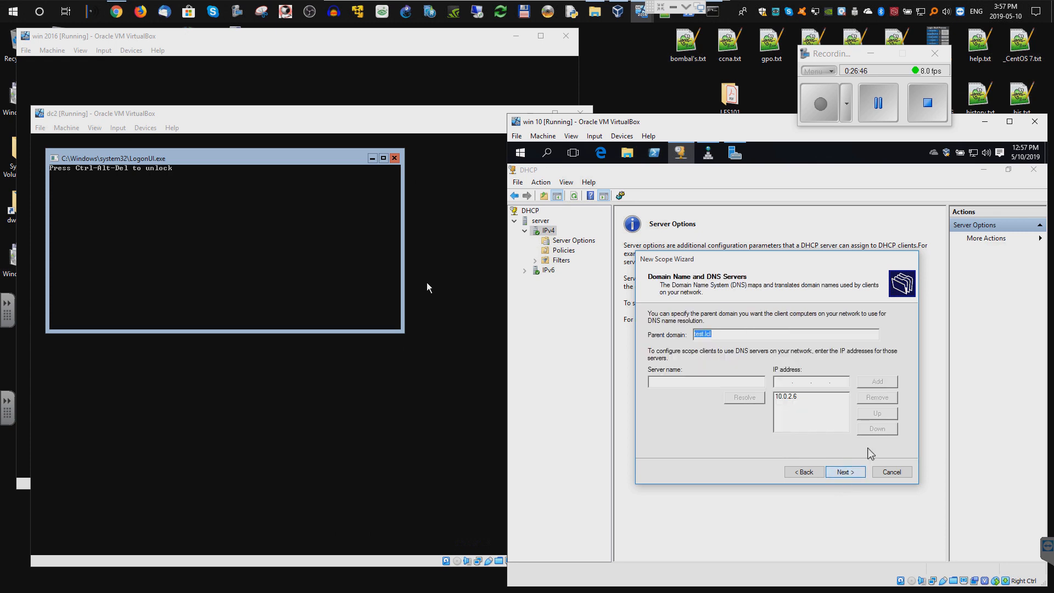
click(690, 381)
click(834, 399)
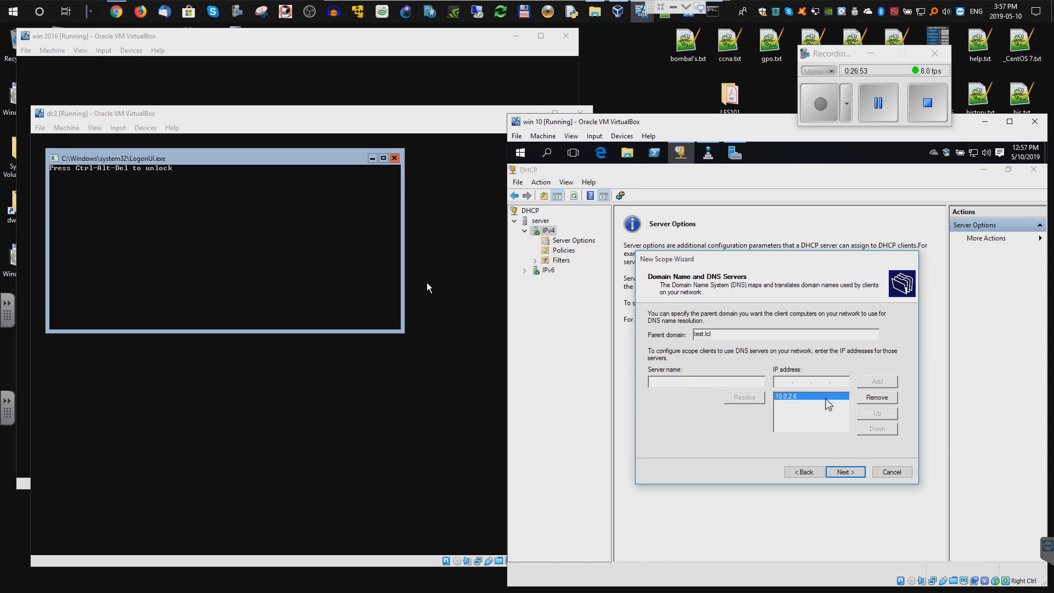
click(875, 399)
click(694, 381)
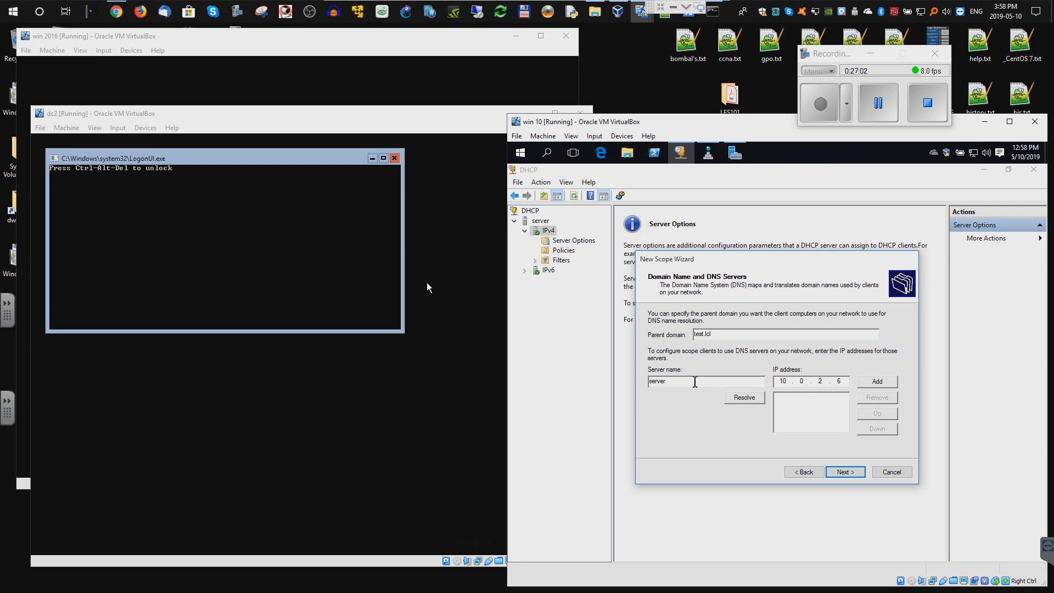
click(753, 398)
click(876, 384)
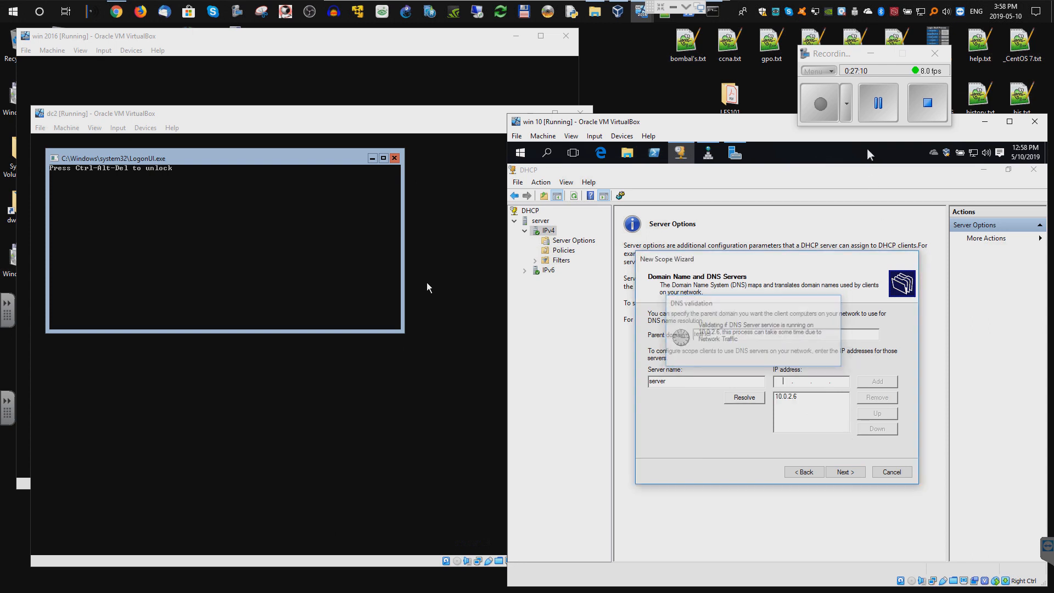
- Accept the test.lcl domain settings, skip WINS, activate the scope and finish the wizard
click(844, 474)
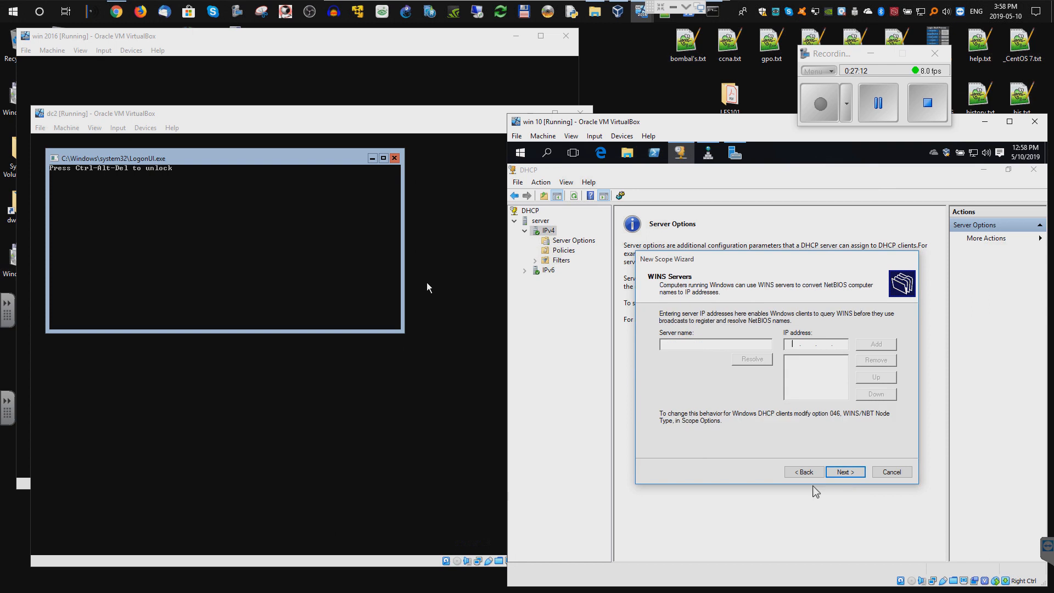
click(859, 476)
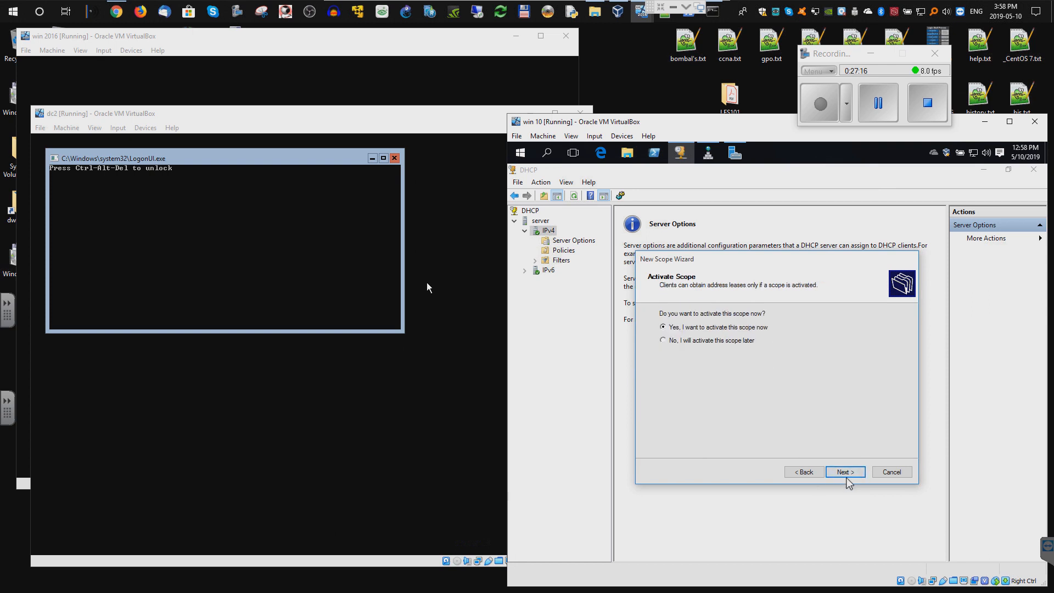
click(845, 473)
click(833, 473)
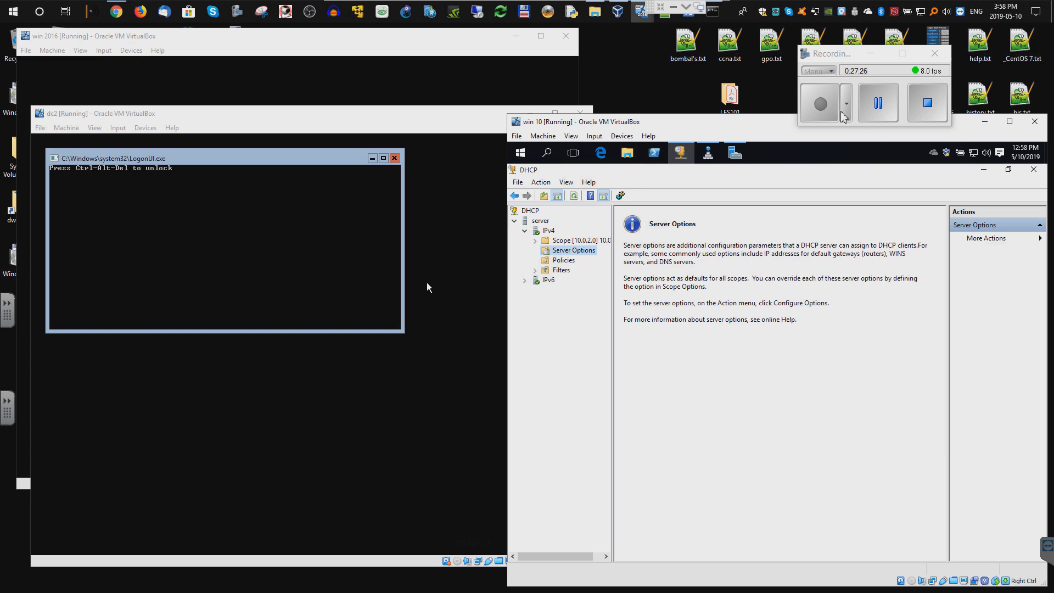
- Add the authorized DHCP server dc2.test.lcl to the console
right_click(547, 233)
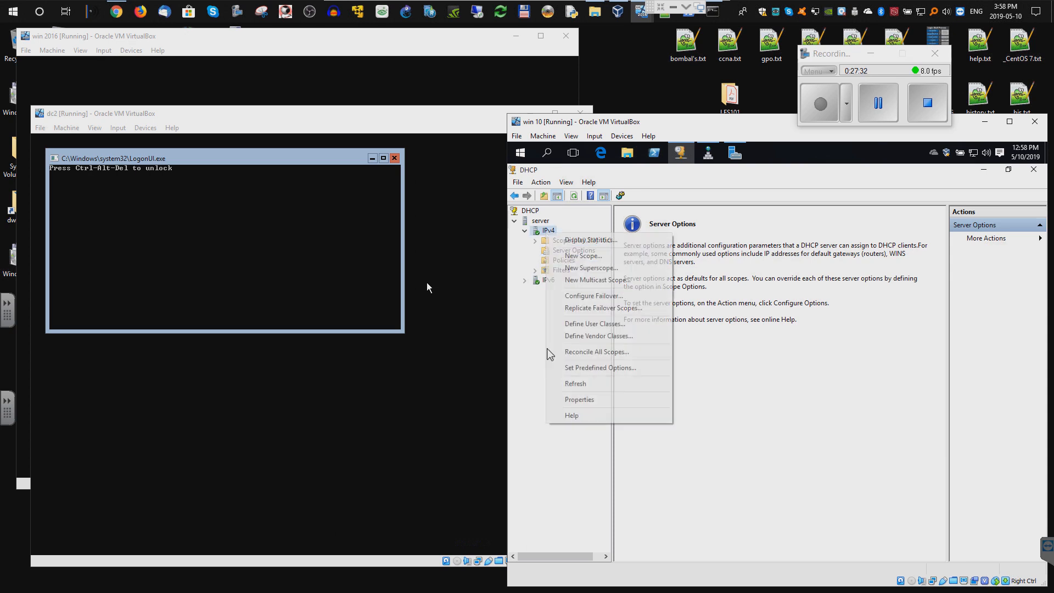
click(552, 252)
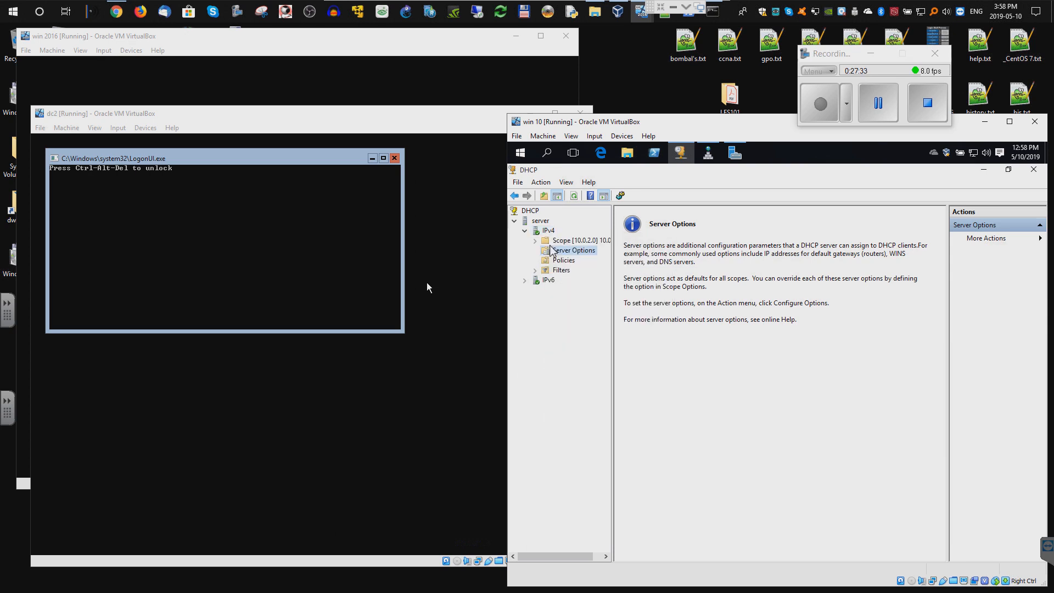
right_click(526, 213)
click(554, 218)
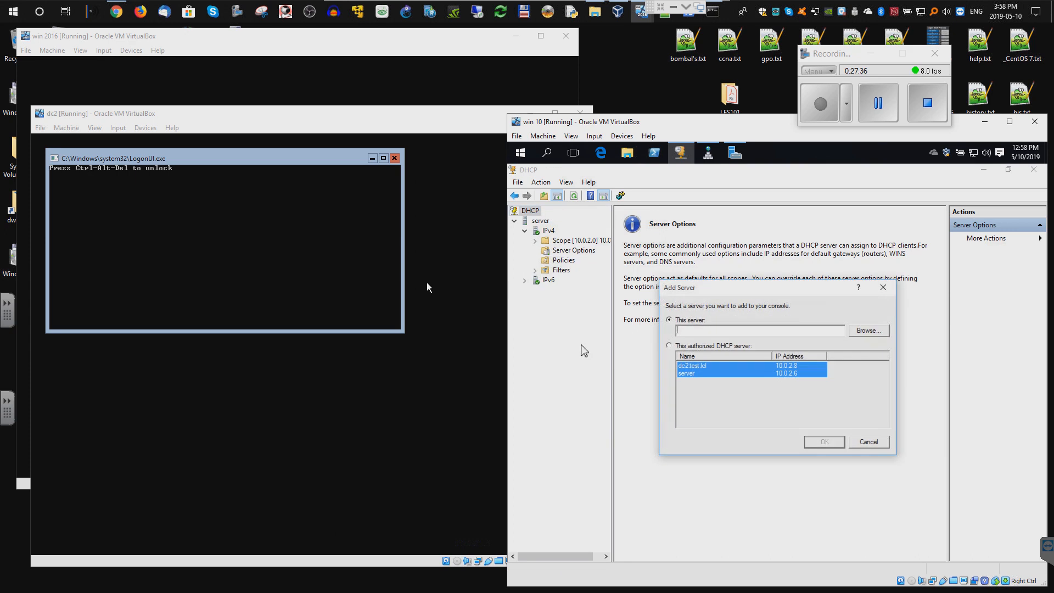
click(693, 371)
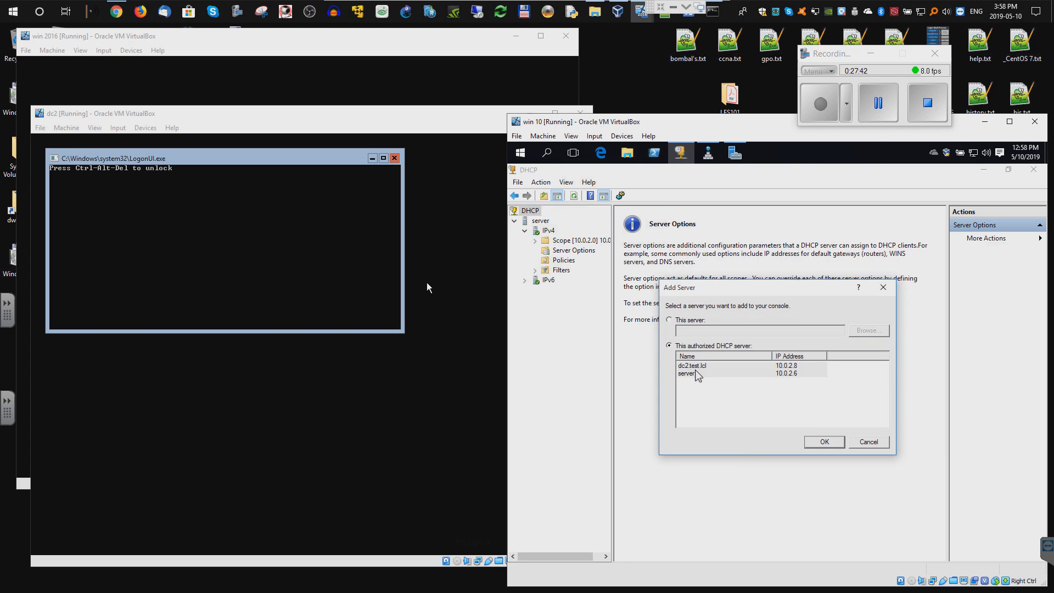
click(824, 442)
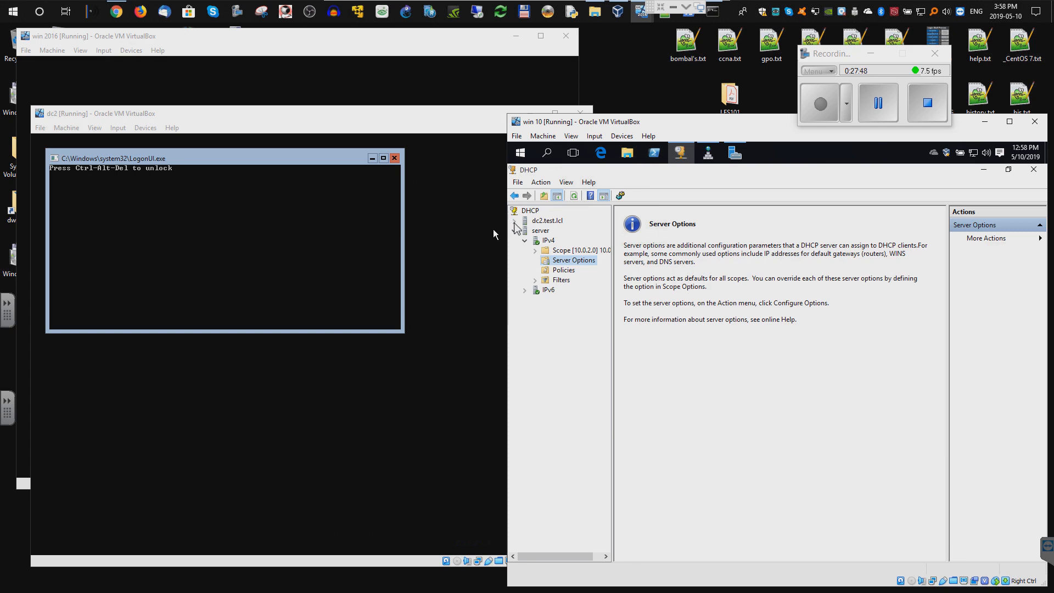
- Launch Configure Failover for scope 10.0.2.0 from the server's IPv4 node
click(515, 220)
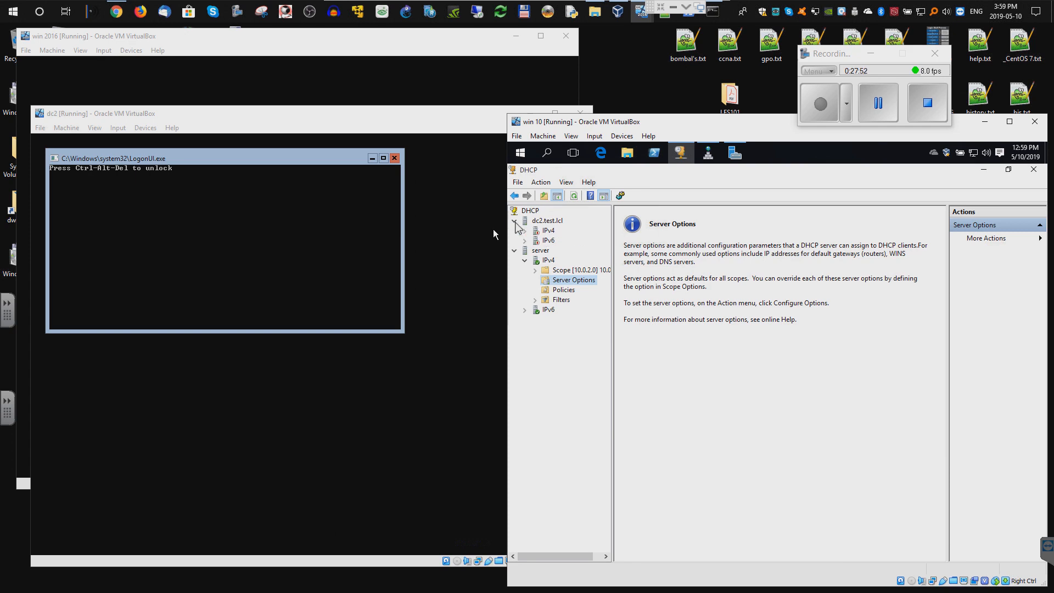
click(515, 220)
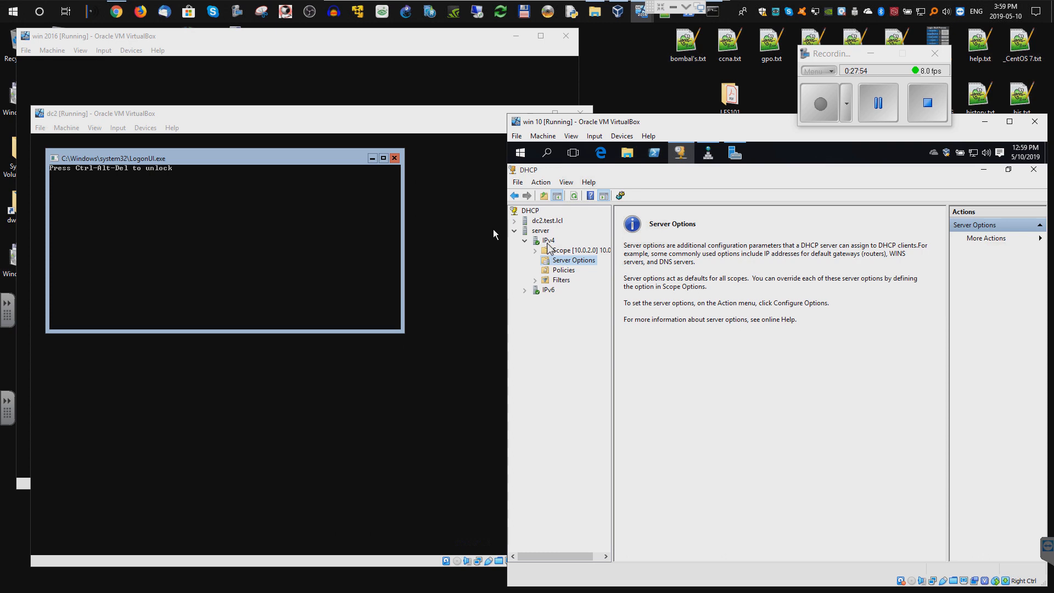
right_click(549, 242)
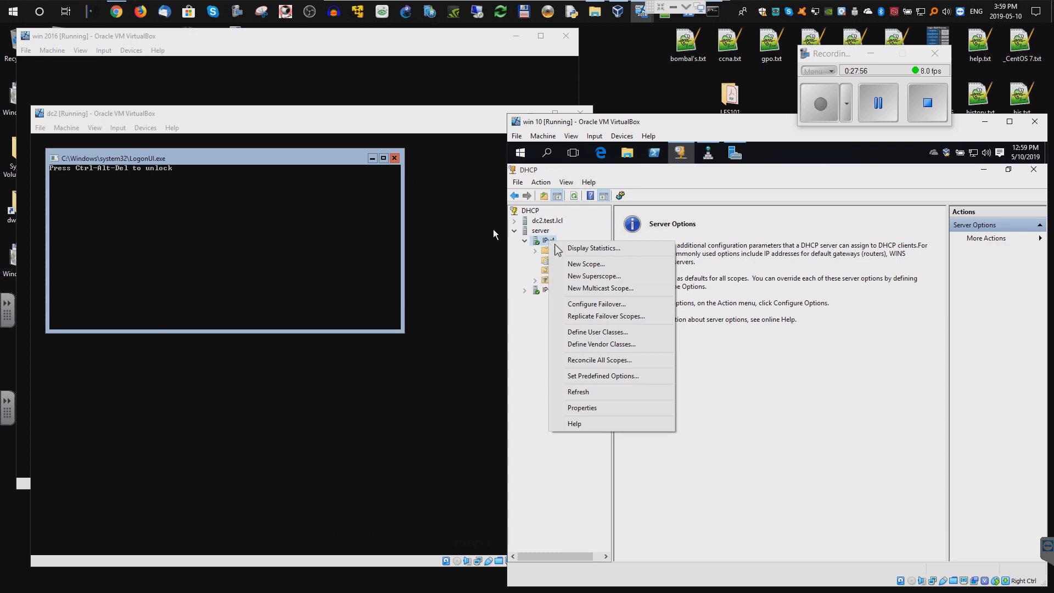
click(592, 306)
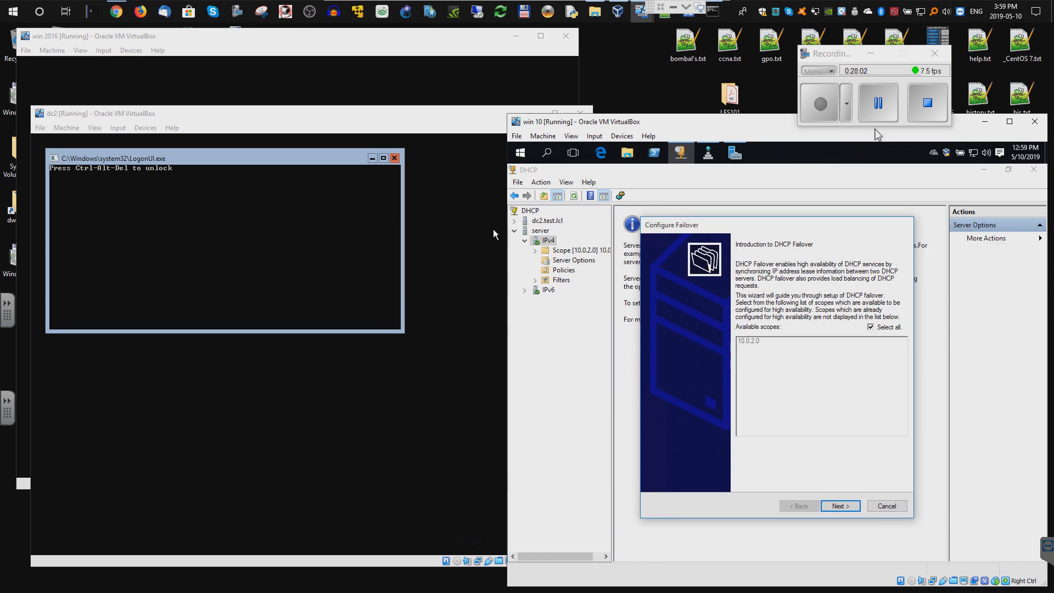
- Choose the authorized server dc2.test.lcl as the failover partner for scope 10.0.2.0
key(Return)
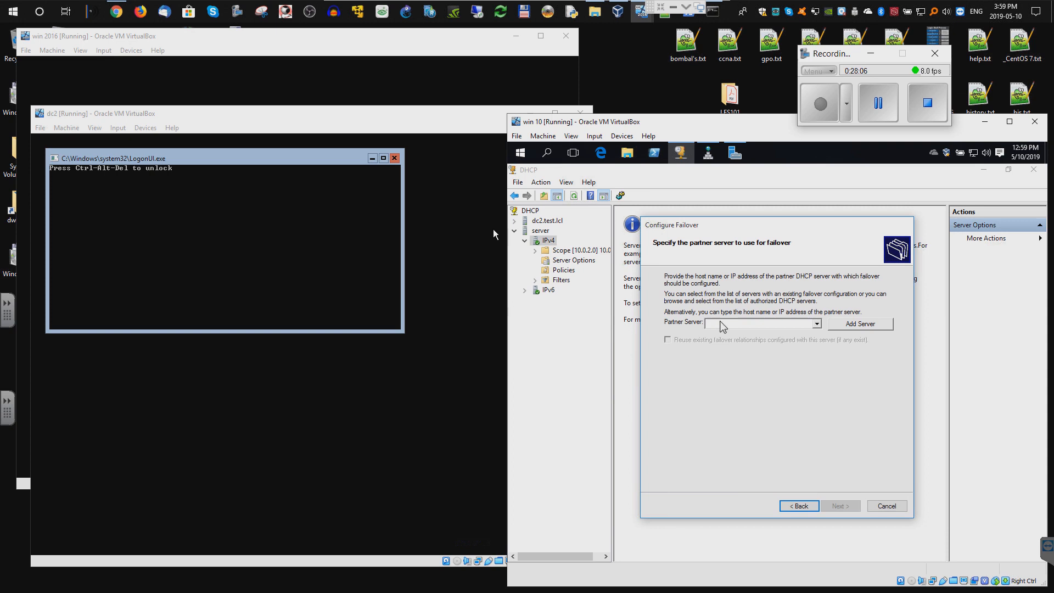
click(860, 323)
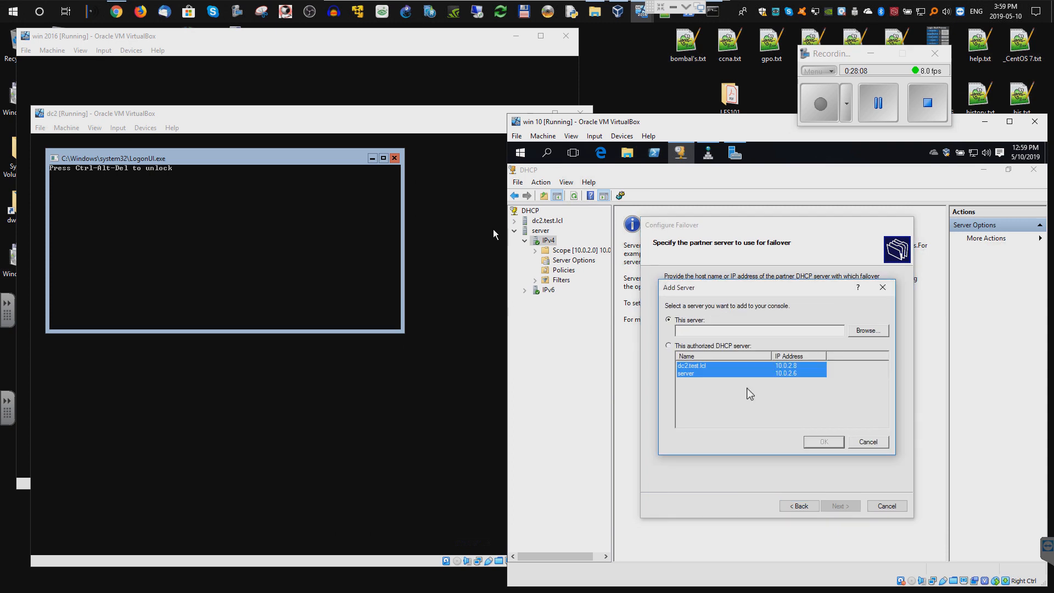
click(691, 367)
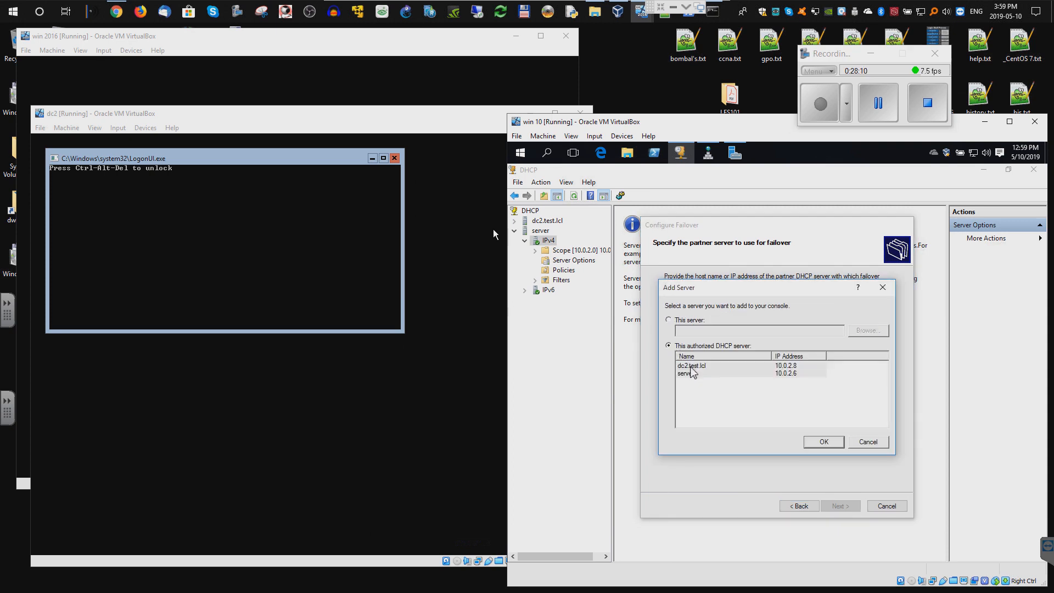
click(691, 366)
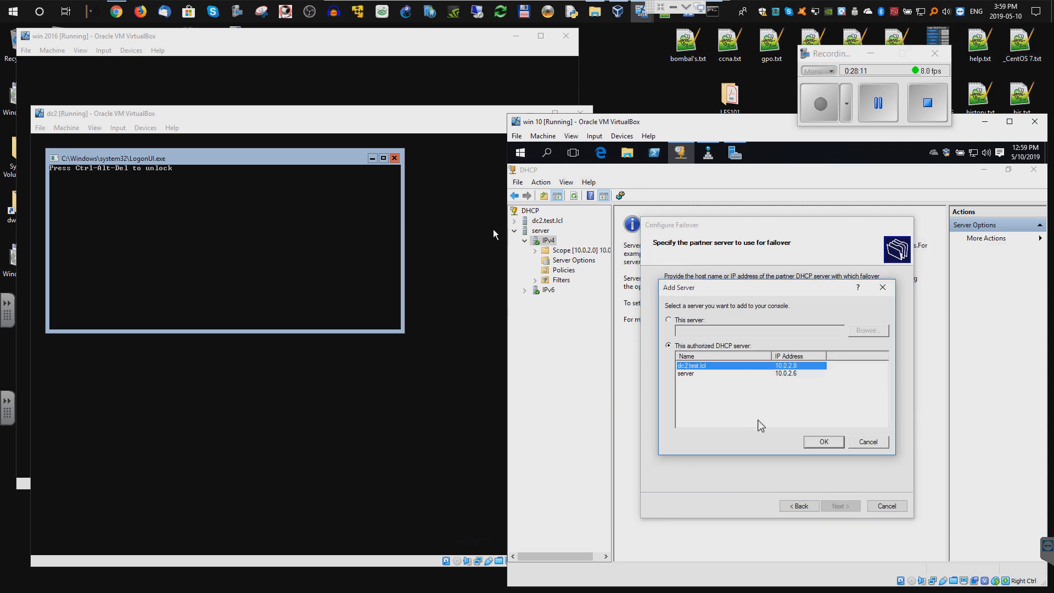
click(824, 442)
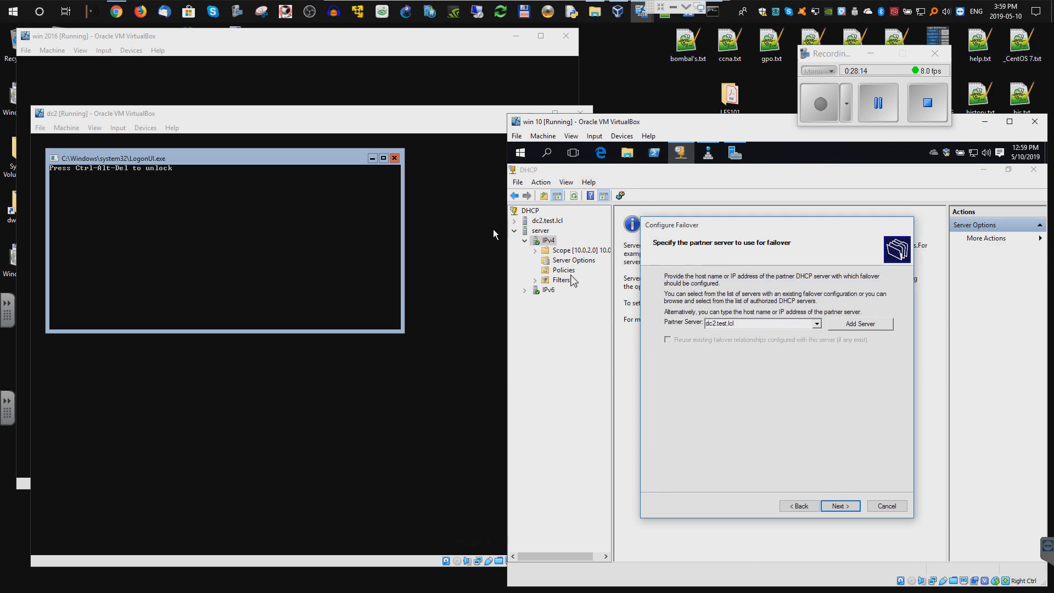
click(842, 506)
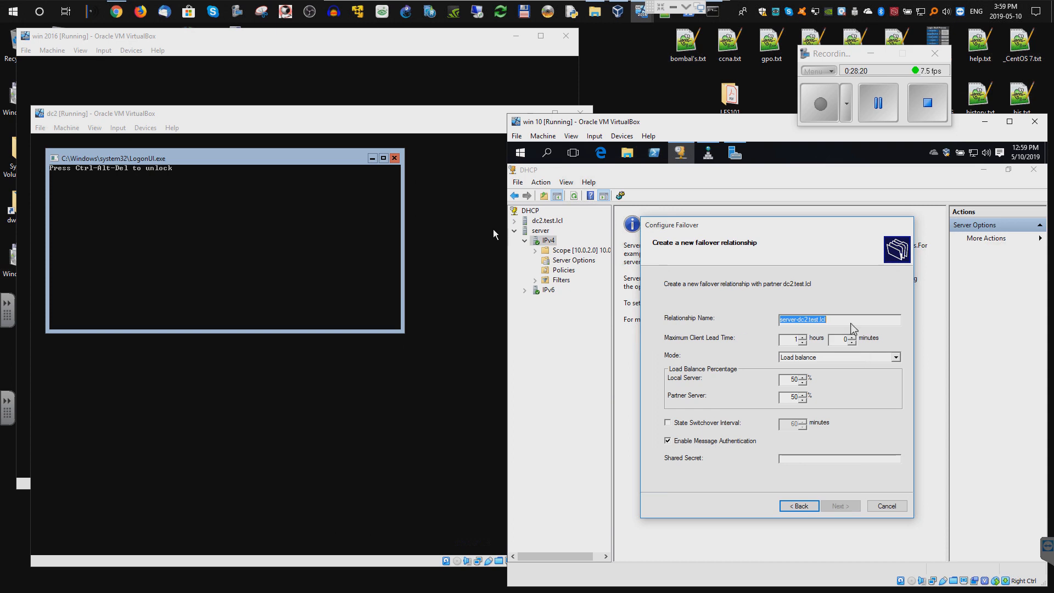
- Enable the 60-minute state switchover interval, turn off message authentication, and create the relationship
click(844, 323)
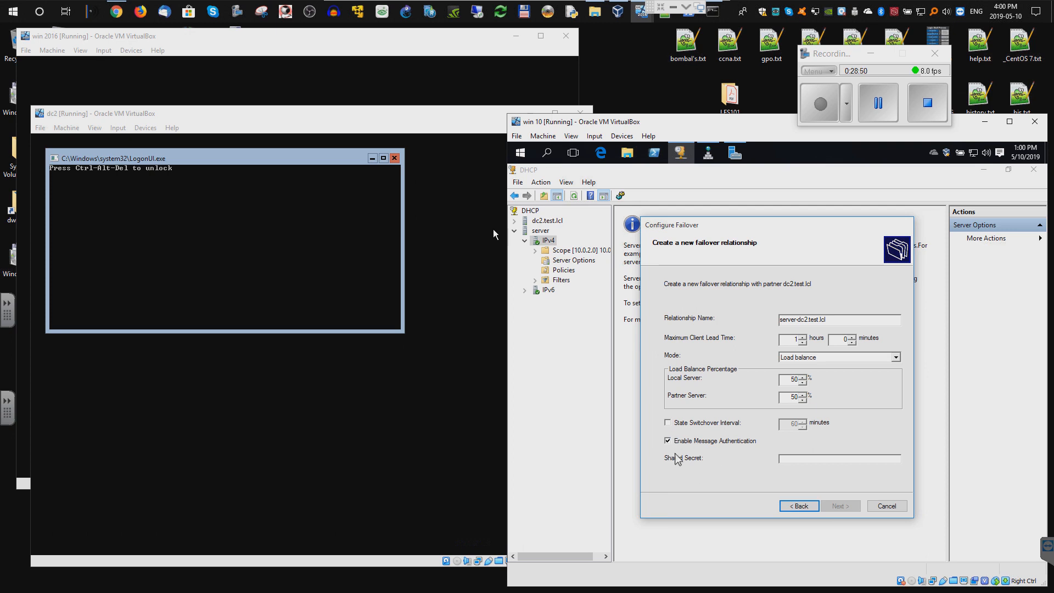
click(871, 96)
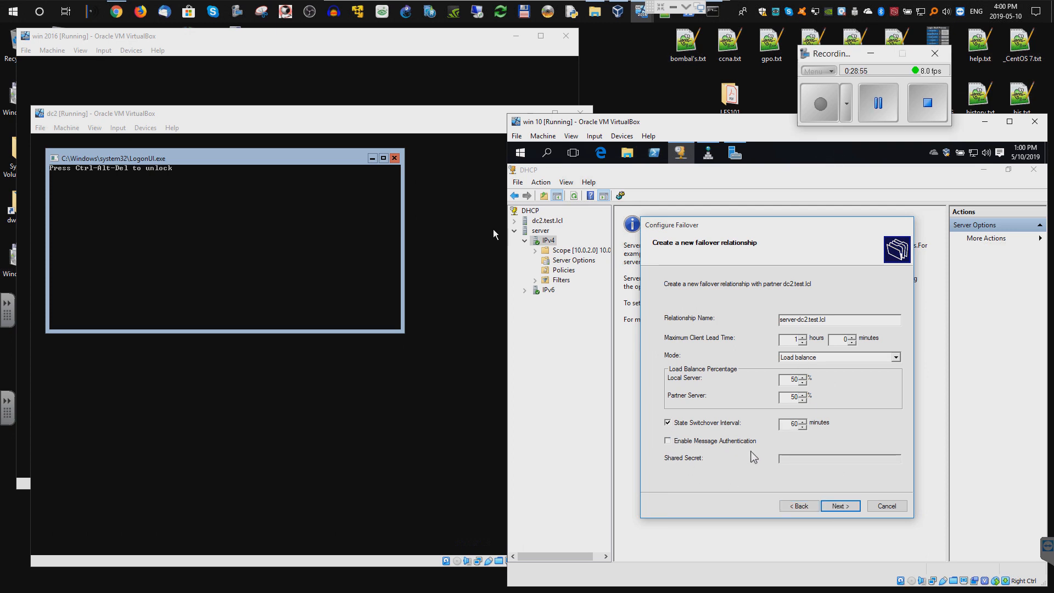
click(841, 507)
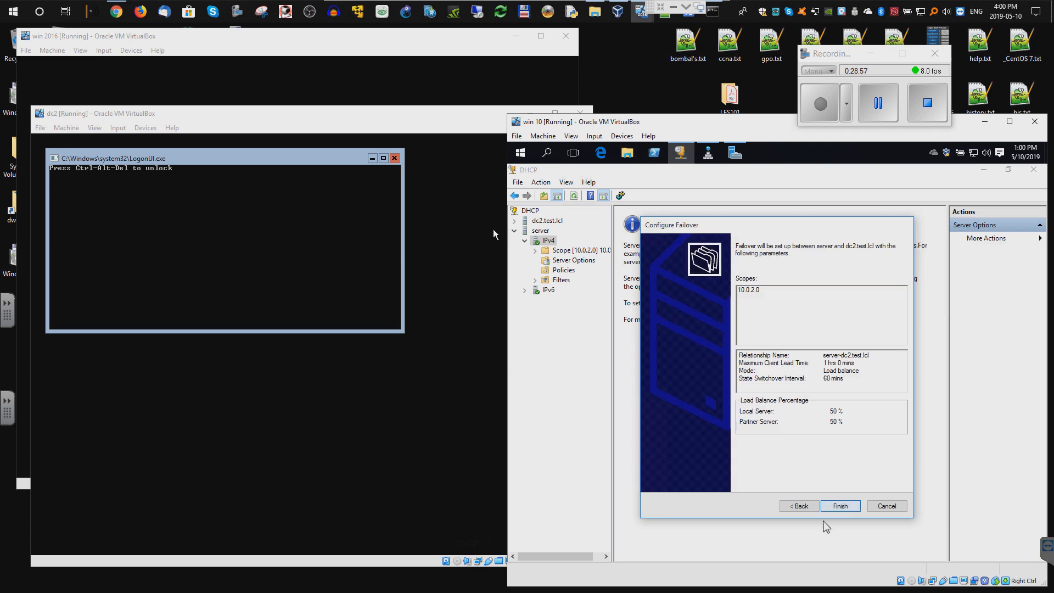
click(840, 506)
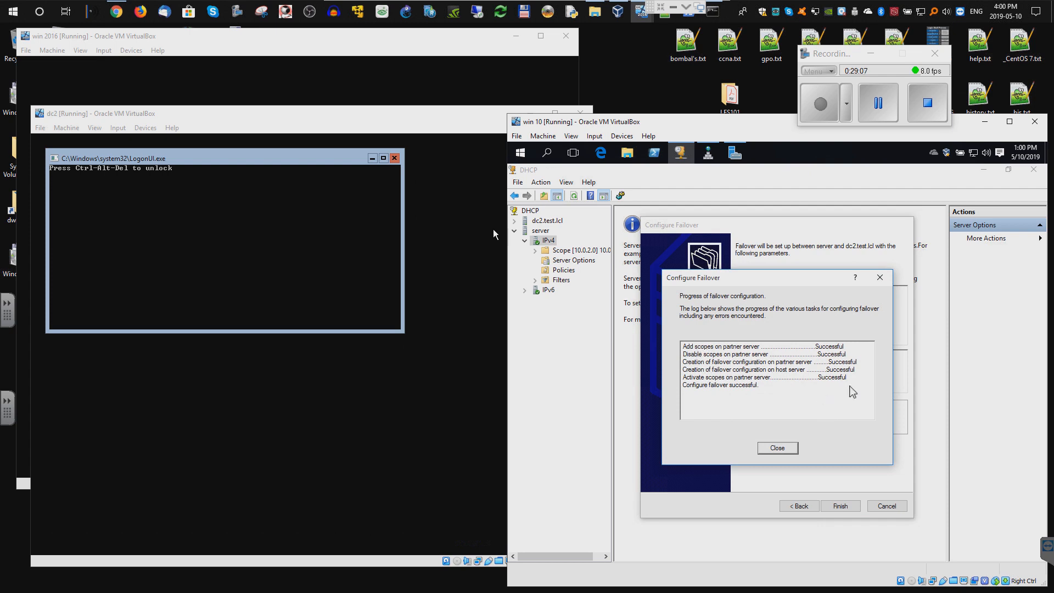
click(783, 448)
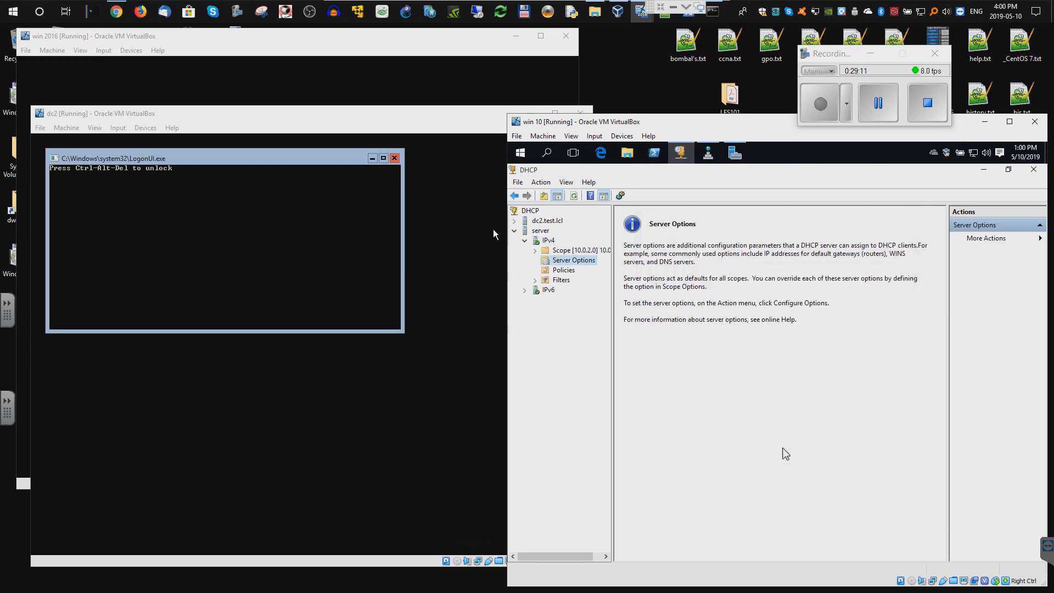
- Confirm scope 10.0.2.0 under dc2.test.lcl's IPv4, widen the tree, and return to the Server Manager Dashboard
click(515, 220)
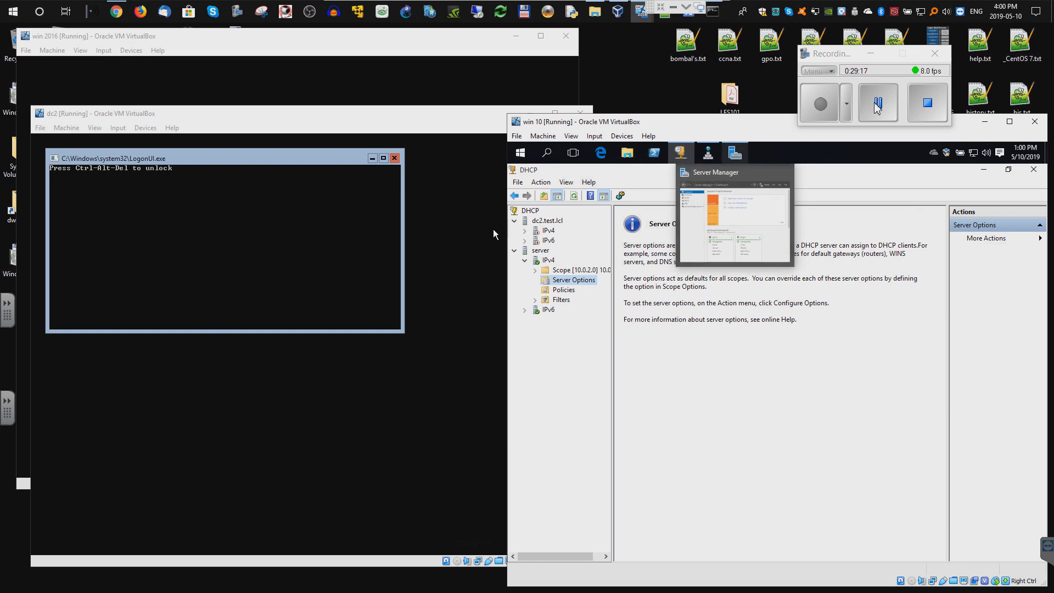
click(876, 107)
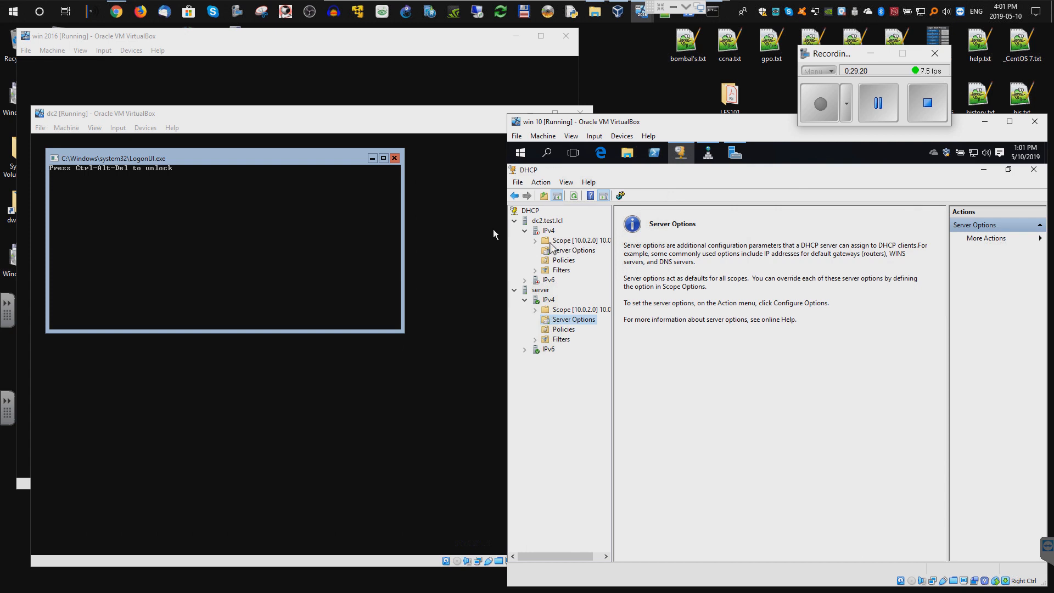
click(535, 241)
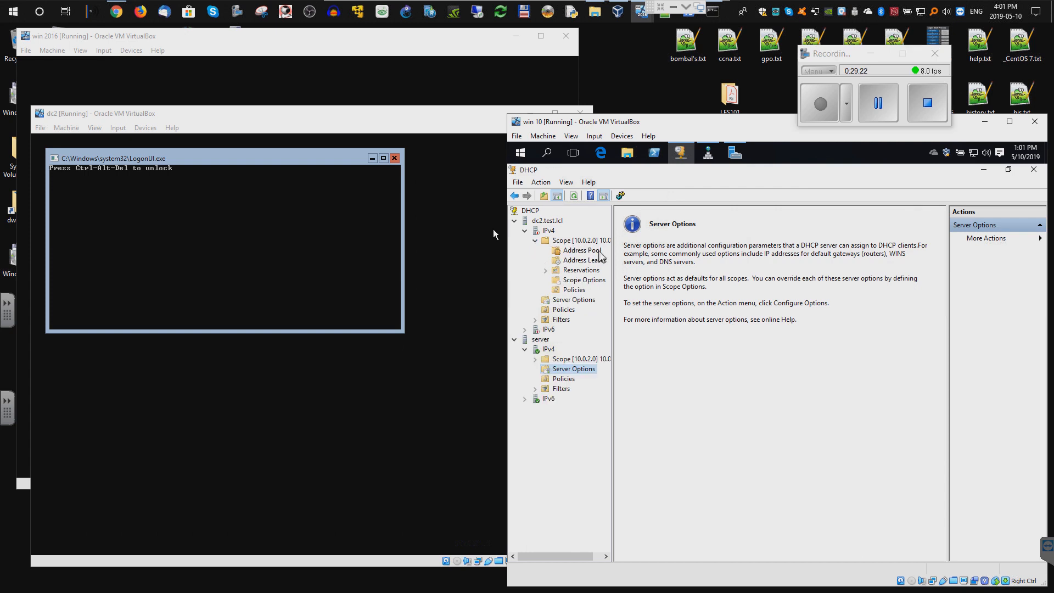
drag(613, 265, 628, 265)
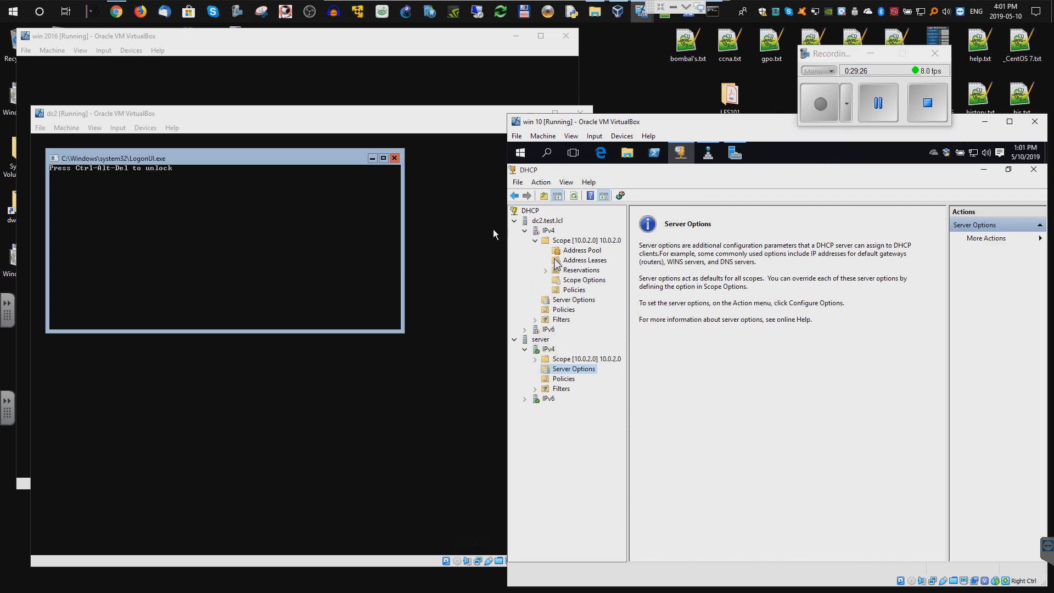
click(882, 104)
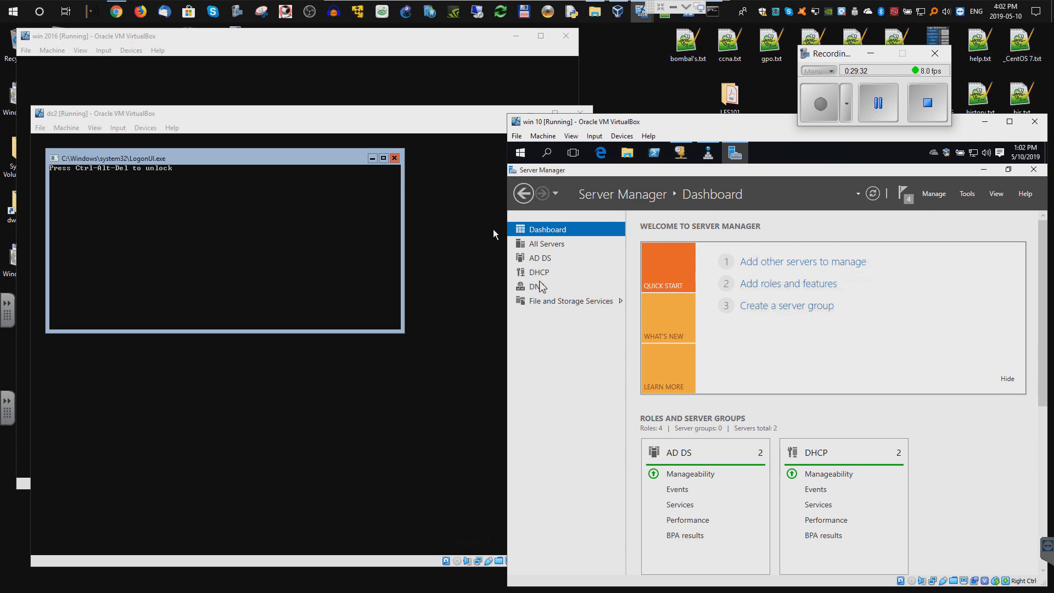
- Review the SERVER and DC2 entries on the File and Storage Services Servers page
click(534, 301)
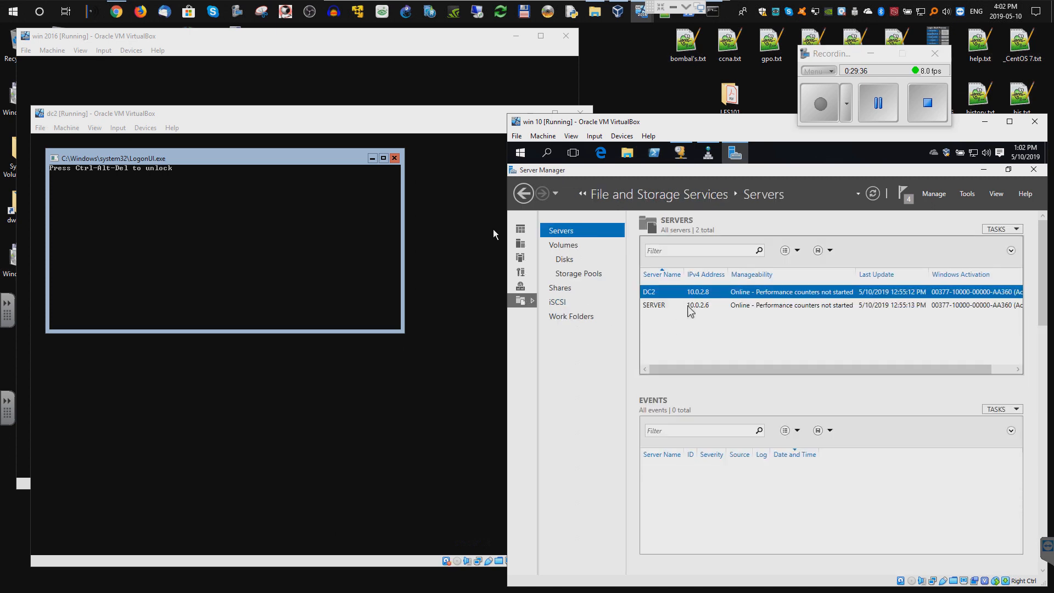
click(655, 306)
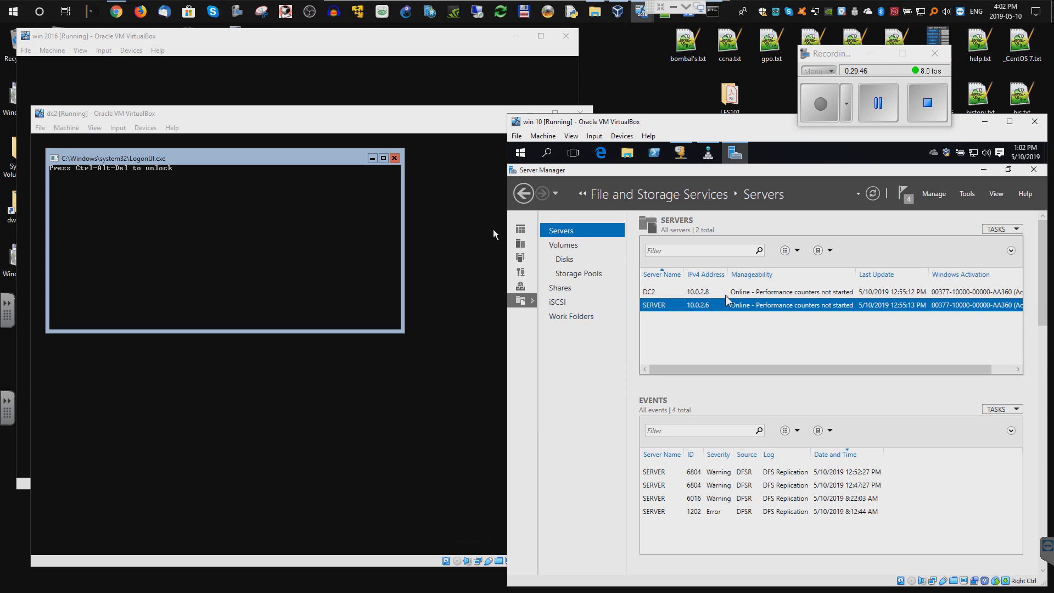
key(ctrl+a)
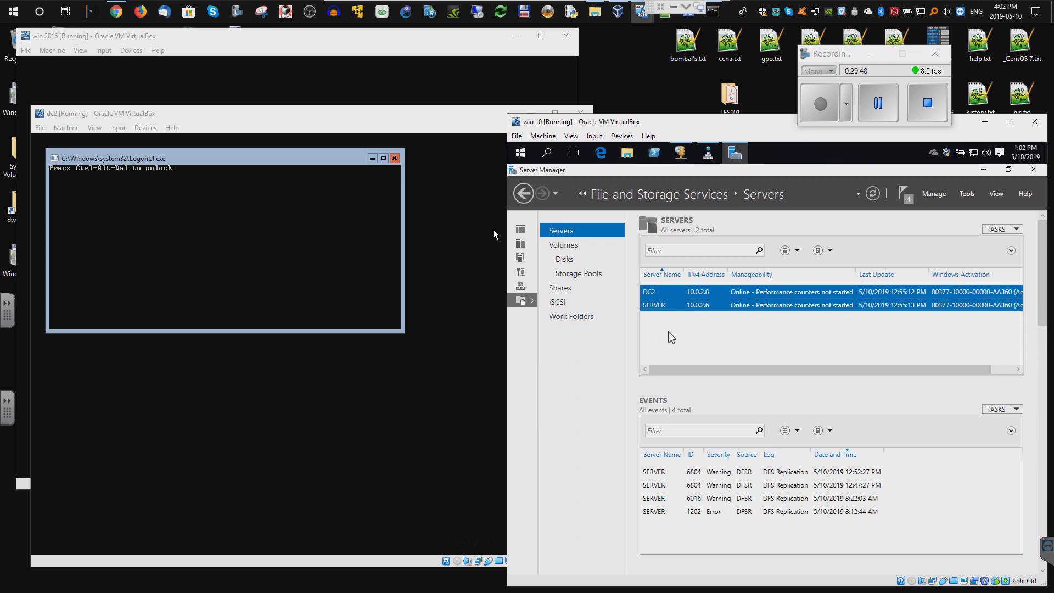
click(653, 303)
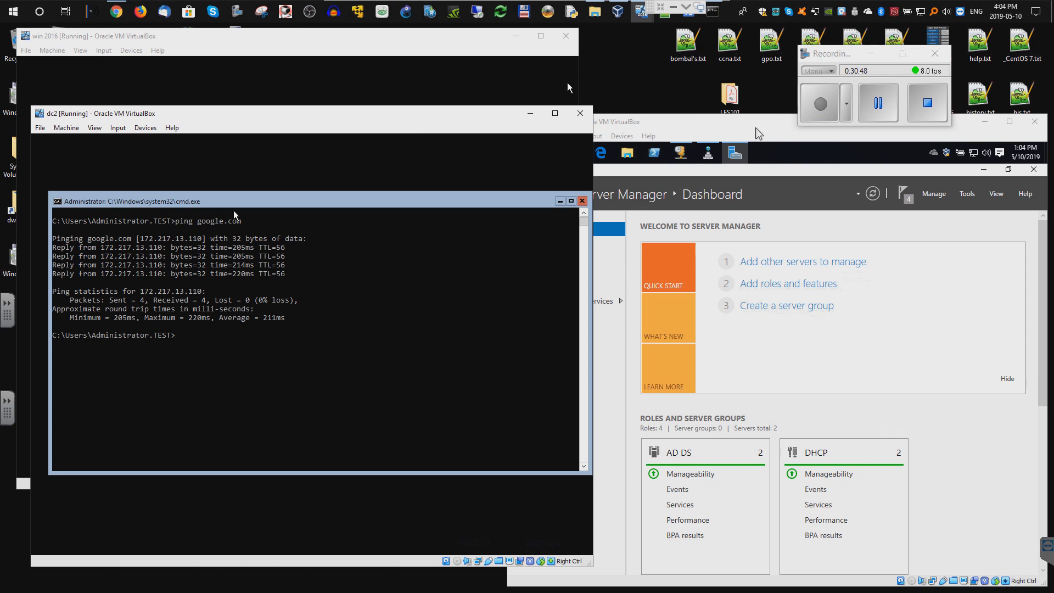
- In the win 10 VM's Server Manager, go back to the Dashboard and launch Add roles and features
click(631, 278)
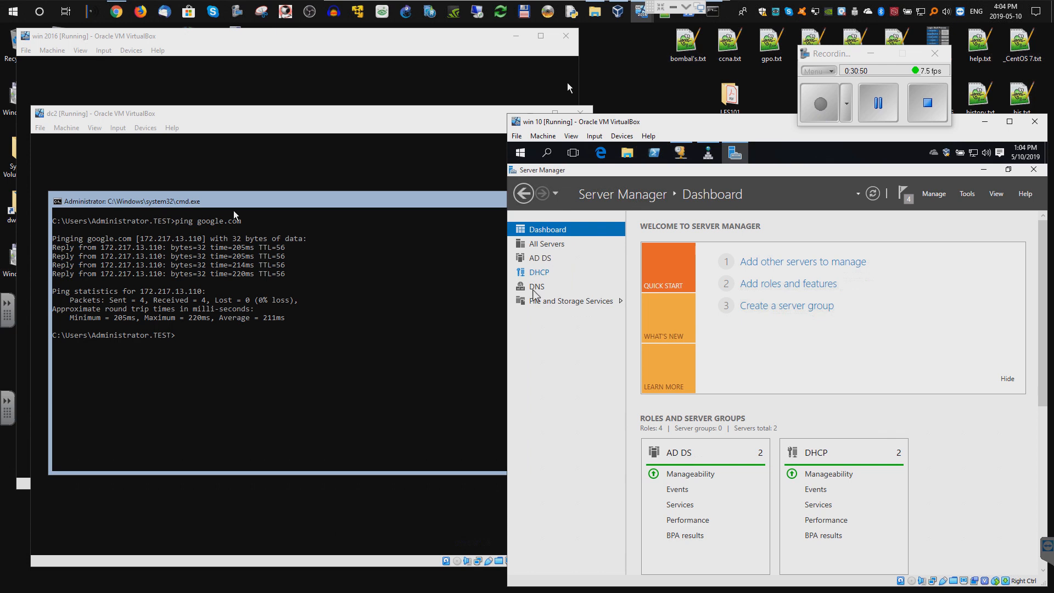
click(544, 302)
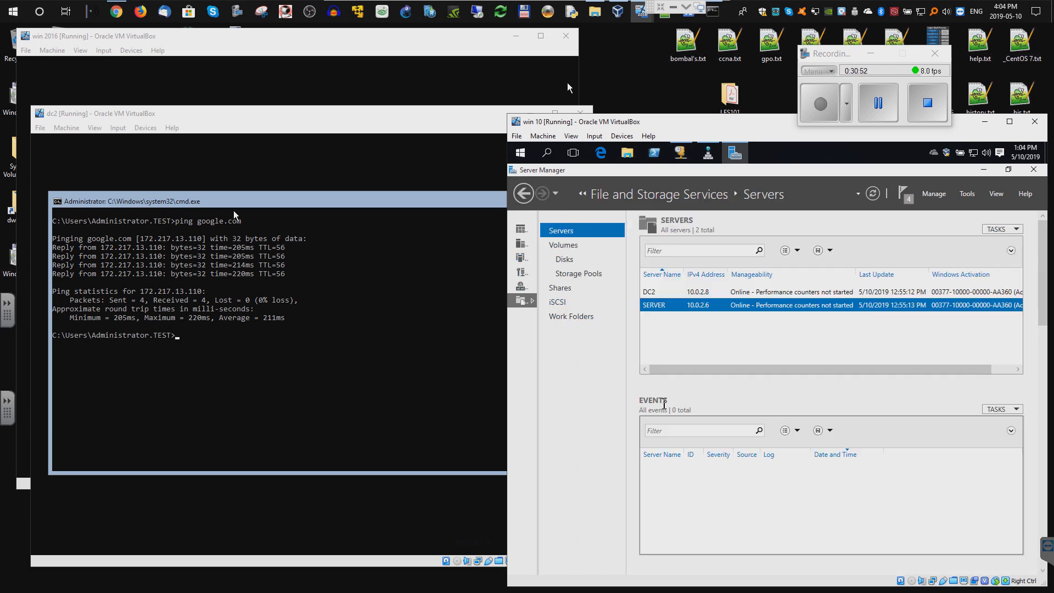
click(523, 195)
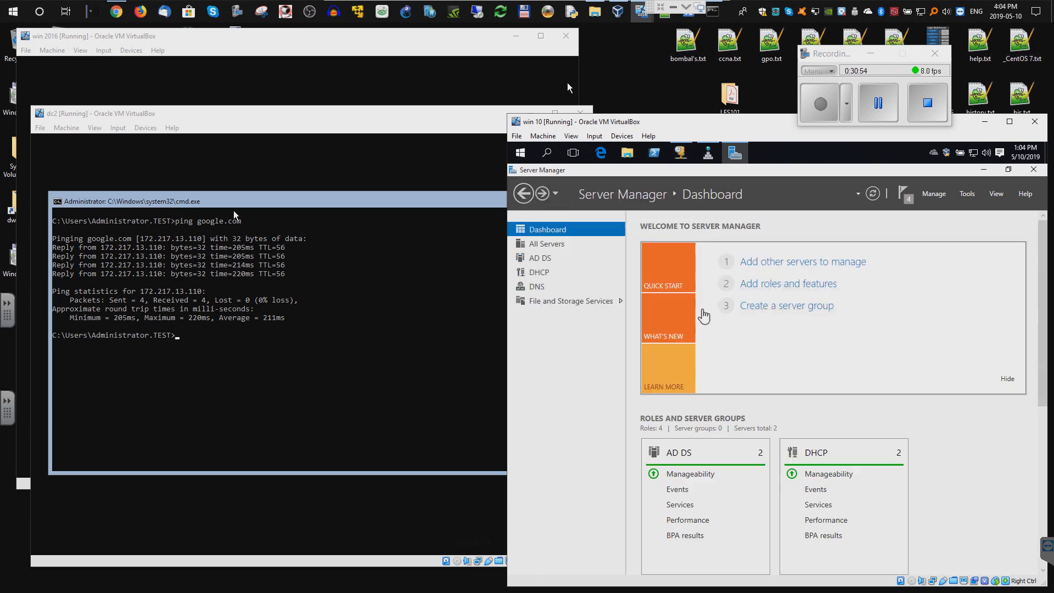
click(791, 284)
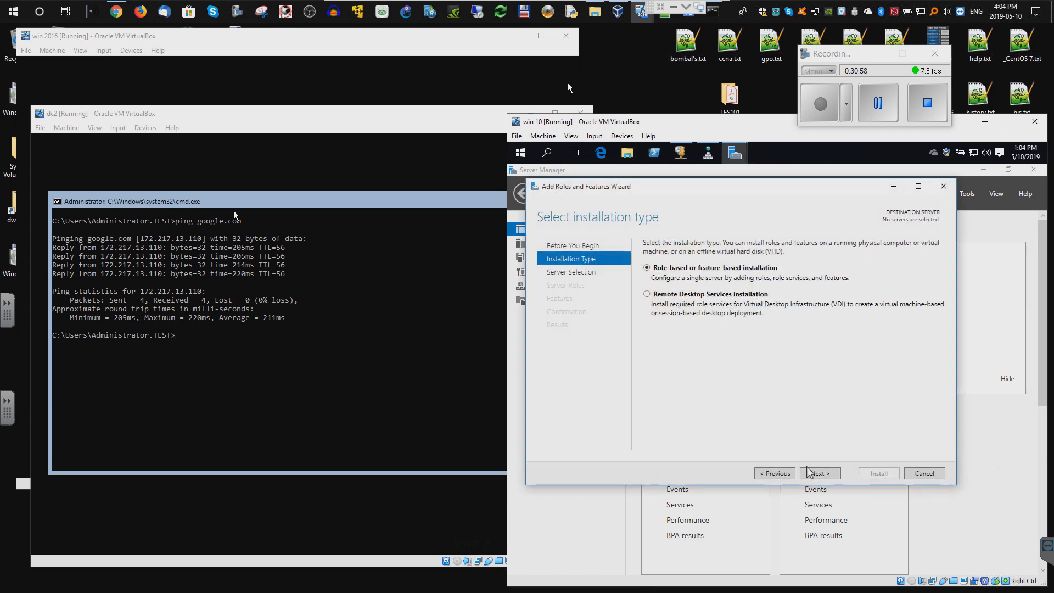
- Target server for a role-based installation and expand File and Storage Services to File and iSCSI Services
click(824, 472)
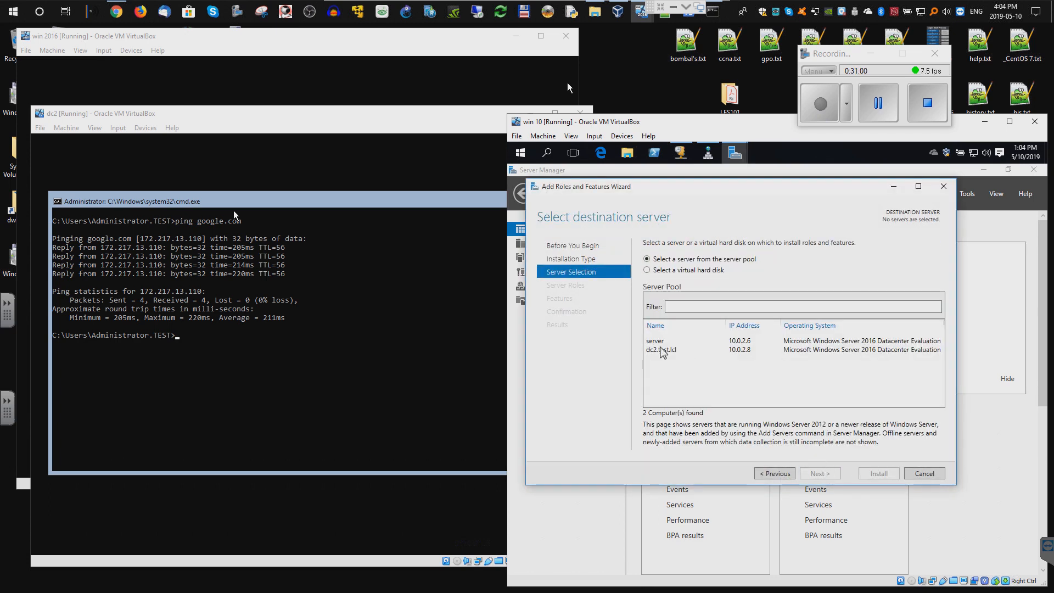
click(659, 341)
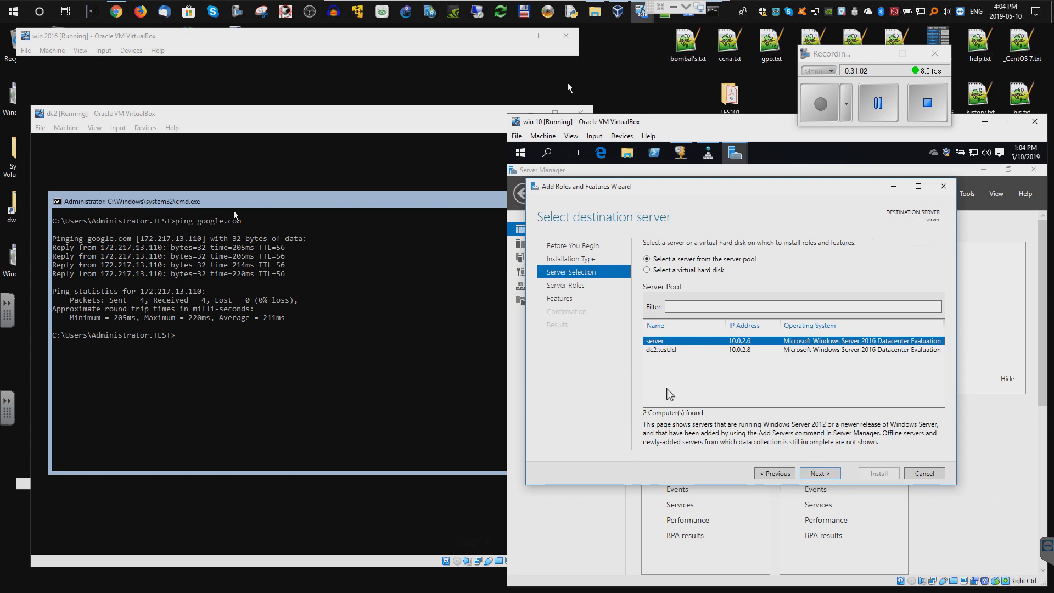
click(819, 475)
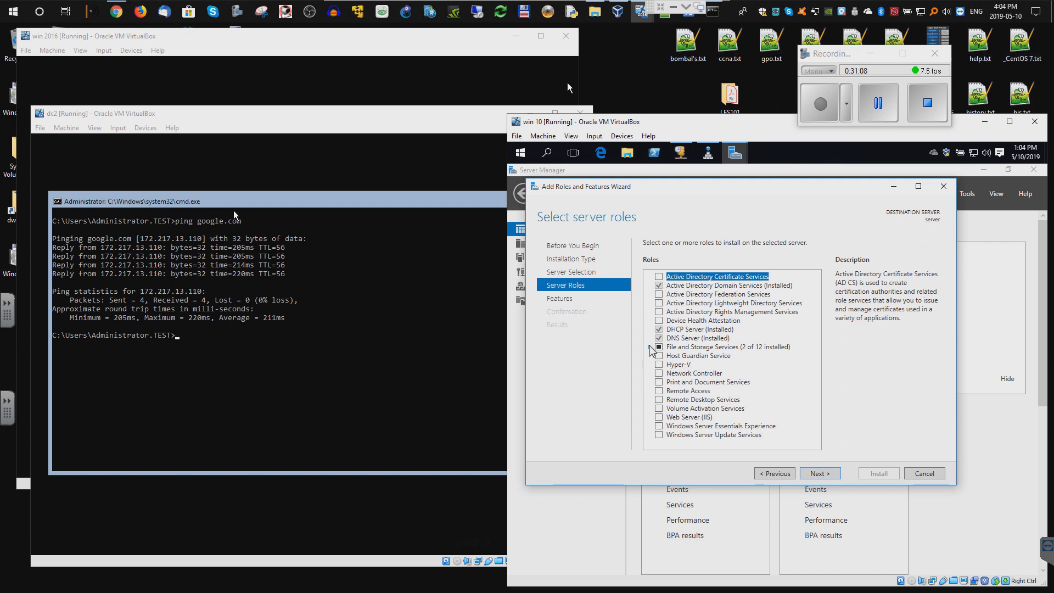
double_click(714, 347)
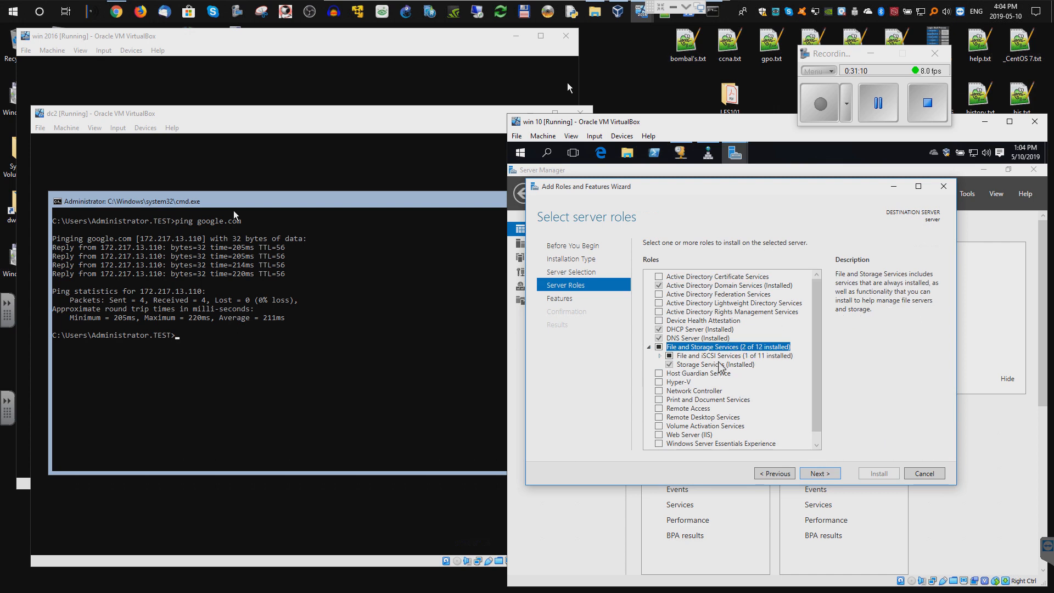
scroll(715, 369, down, 1)
double_click(706, 346)
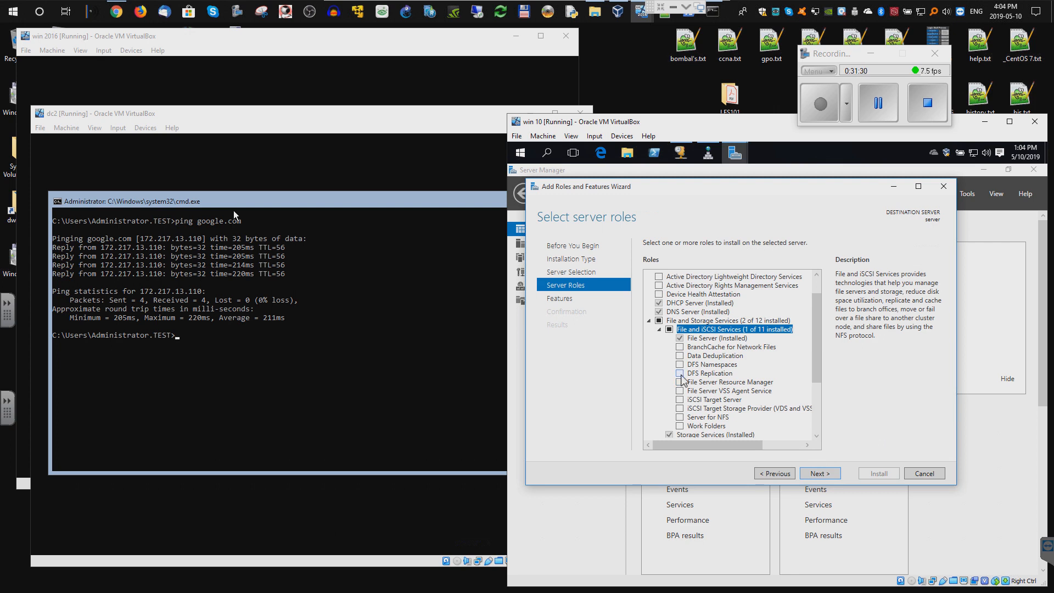
- Select DFS Namespaces, File Server Resource Manager, File Server VSS Agent Service and Work Folders, including required features
click(680, 365)
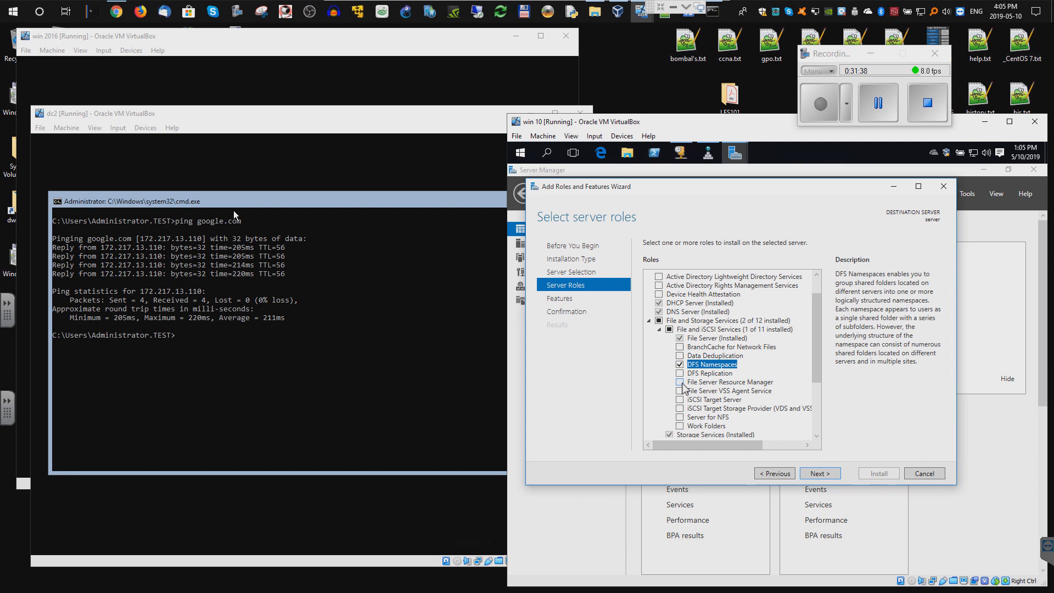
click(681, 383)
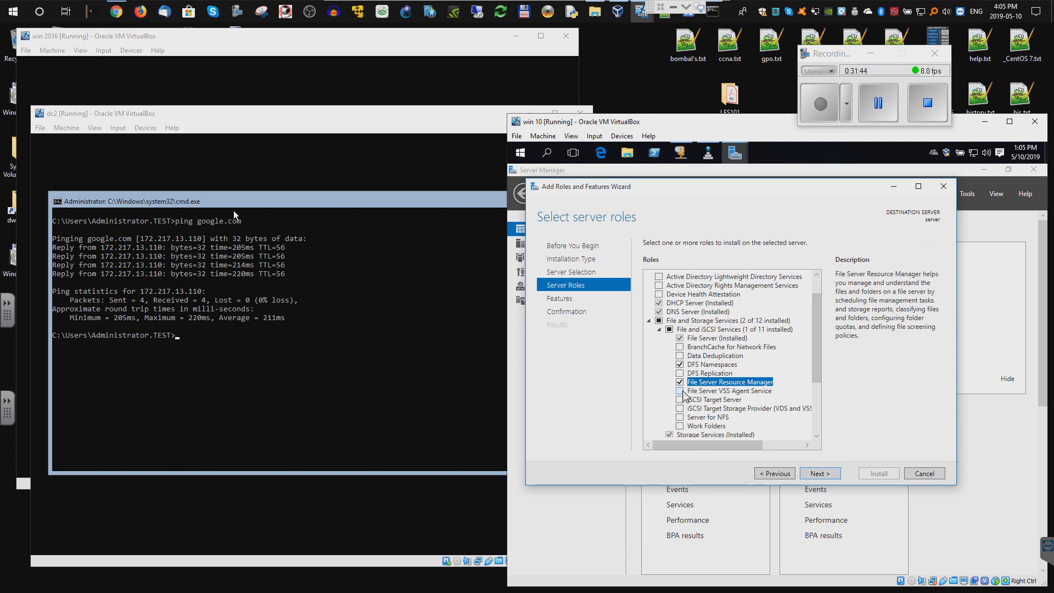
click(680, 391)
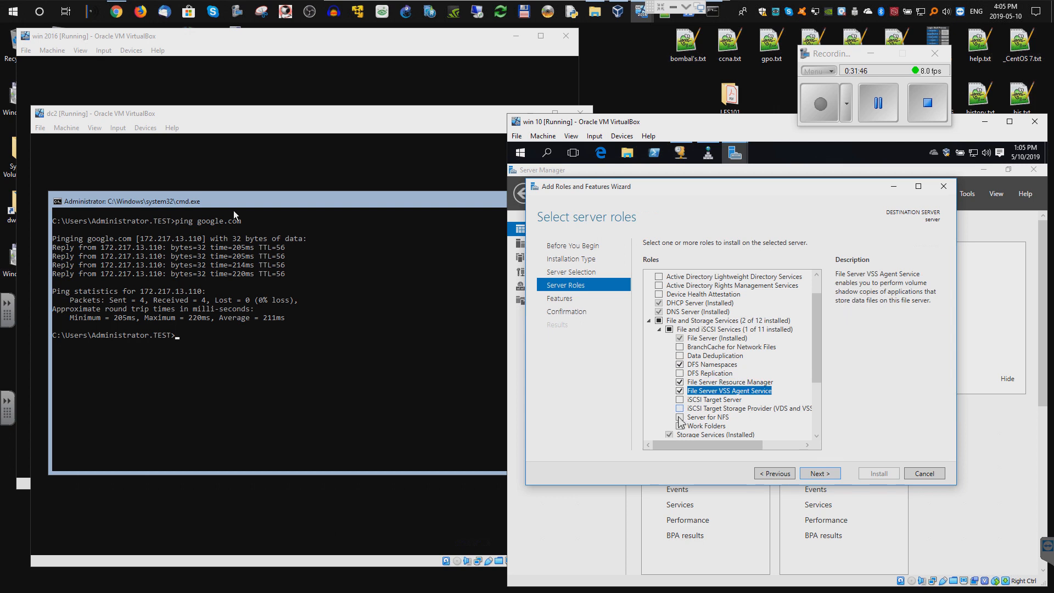
click(680, 426)
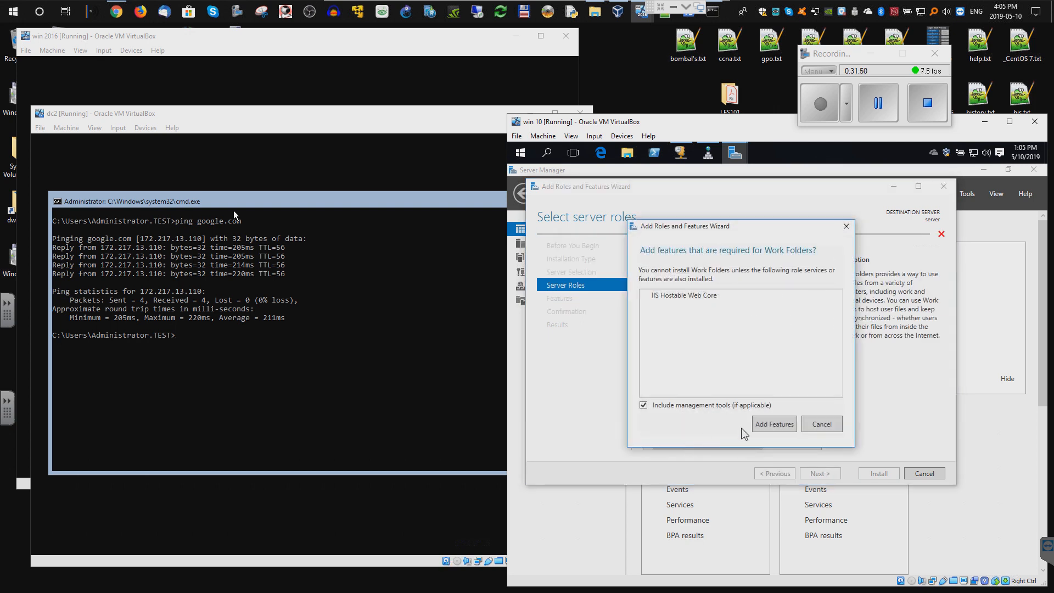
click(779, 426)
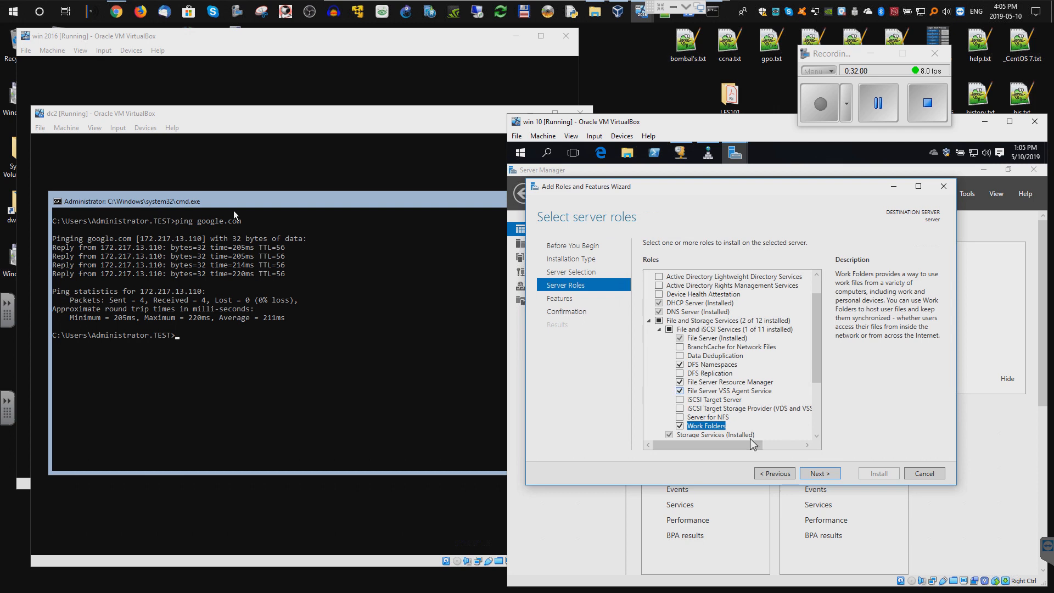
click(814, 474)
click(816, 476)
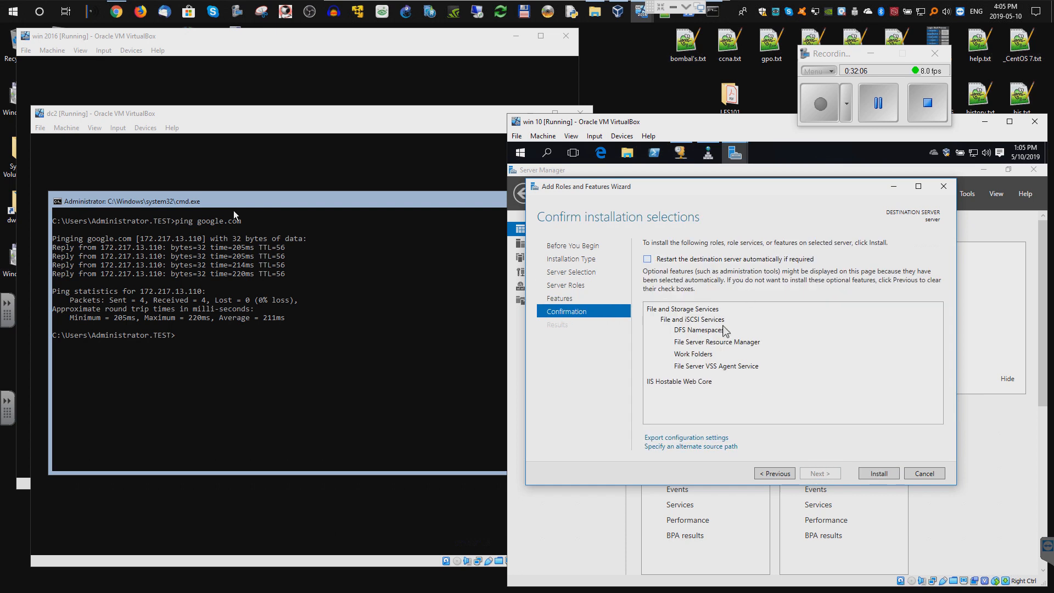
- Install the selected file server roles, close the wizard once it succeeds, and check notifications
click(883, 475)
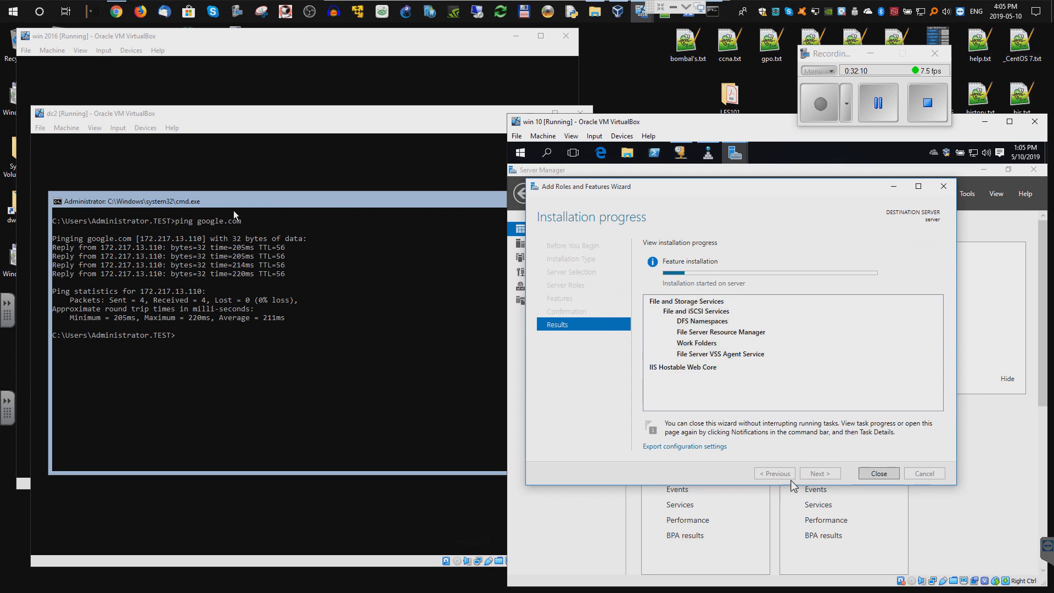
click(878, 105)
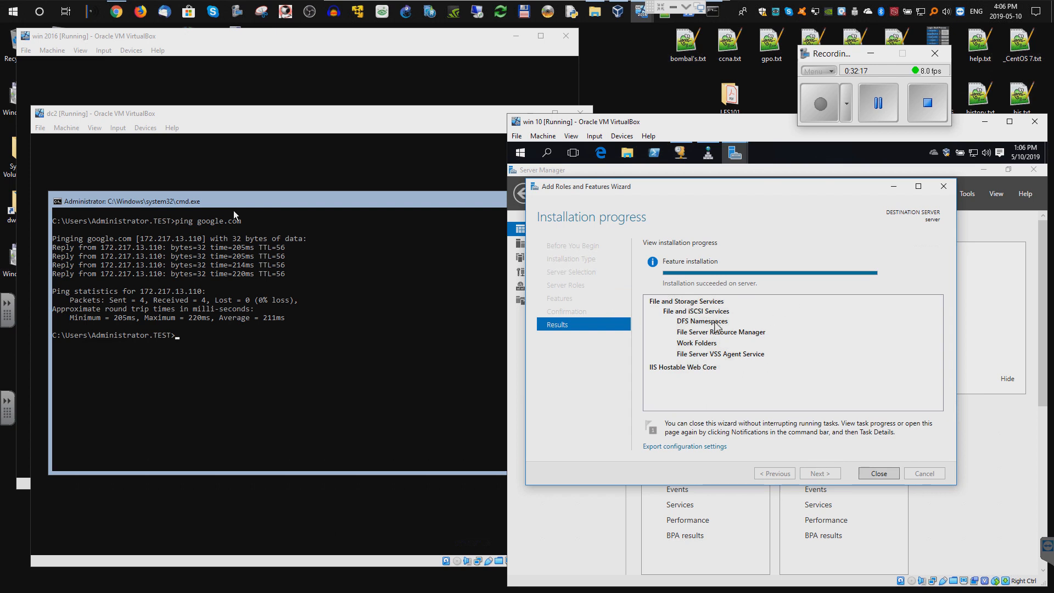
click(880, 476)
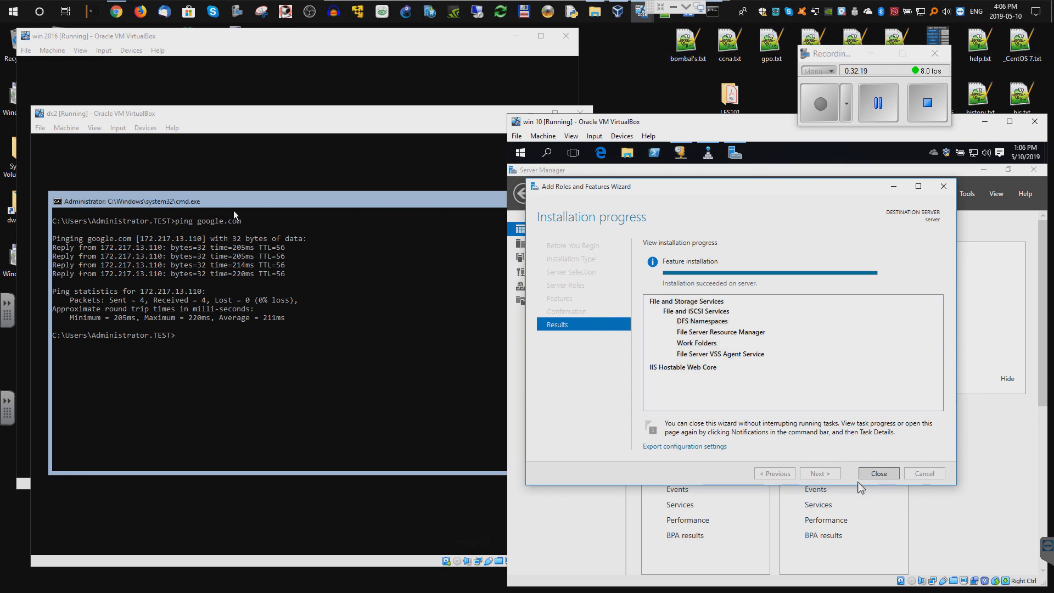
click(877, 474)
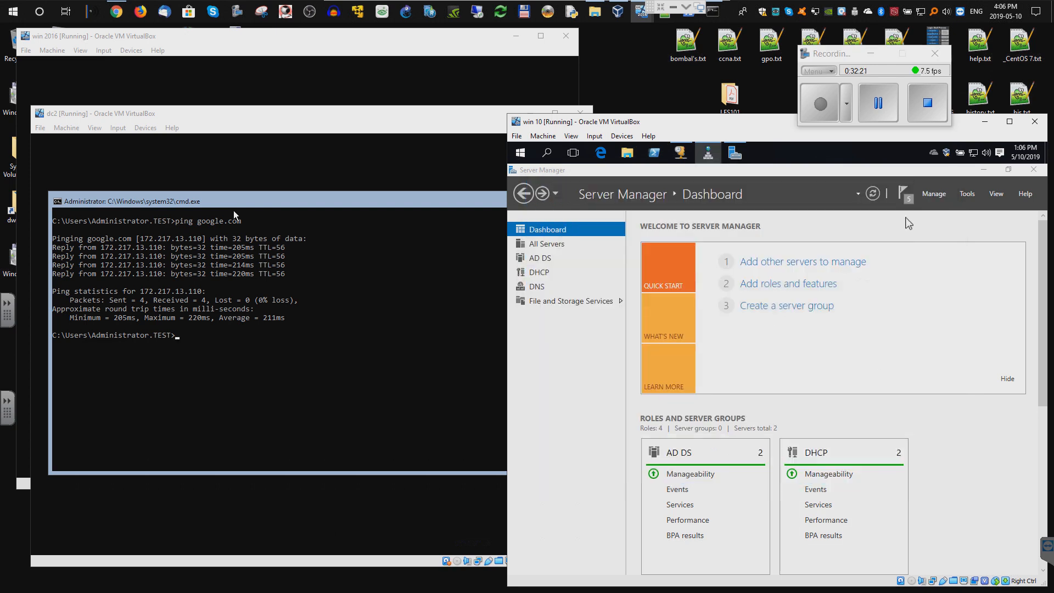
click(905, 197)
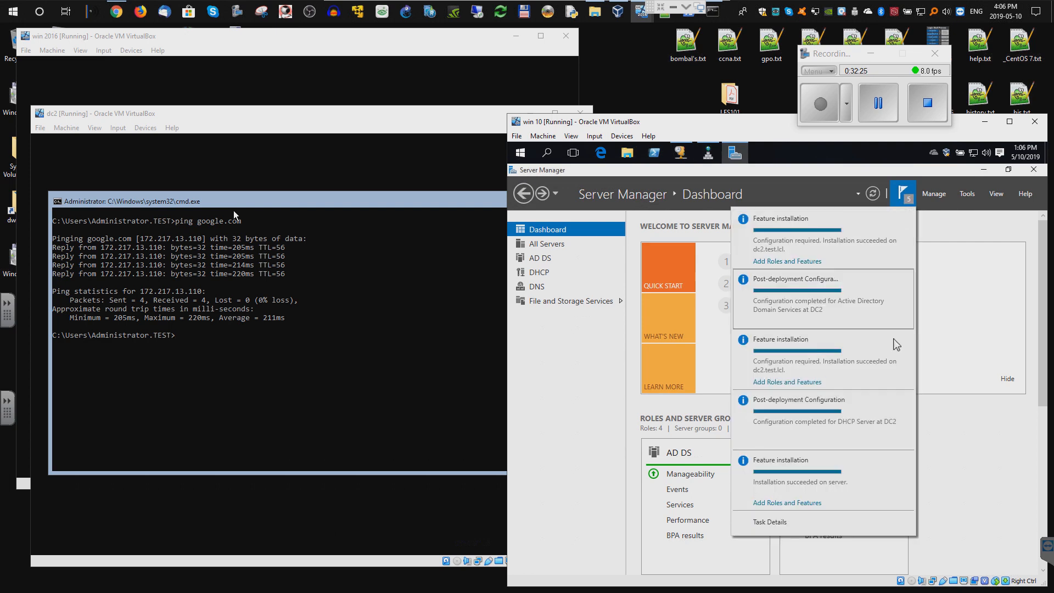
- Restart SERVER from the All Servers list in Server Manager
click(965, 263)
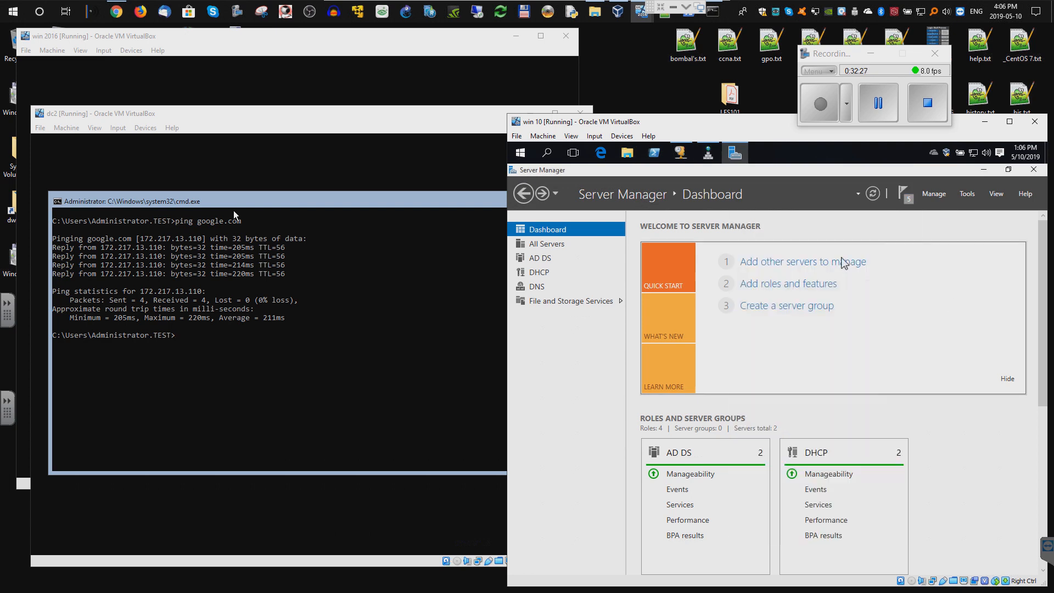
click(549, 245)
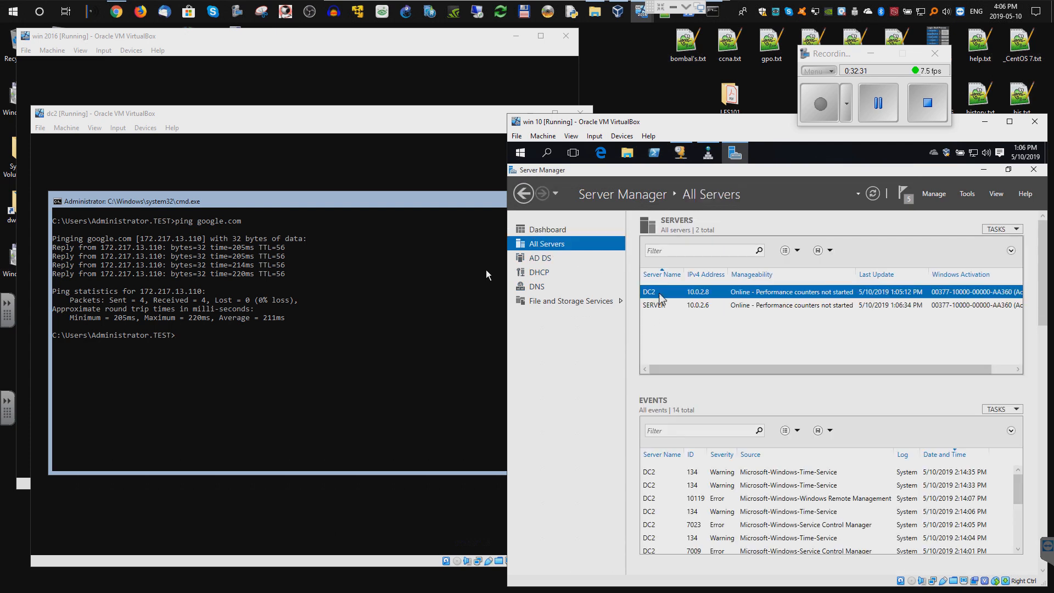
click(660, 305)
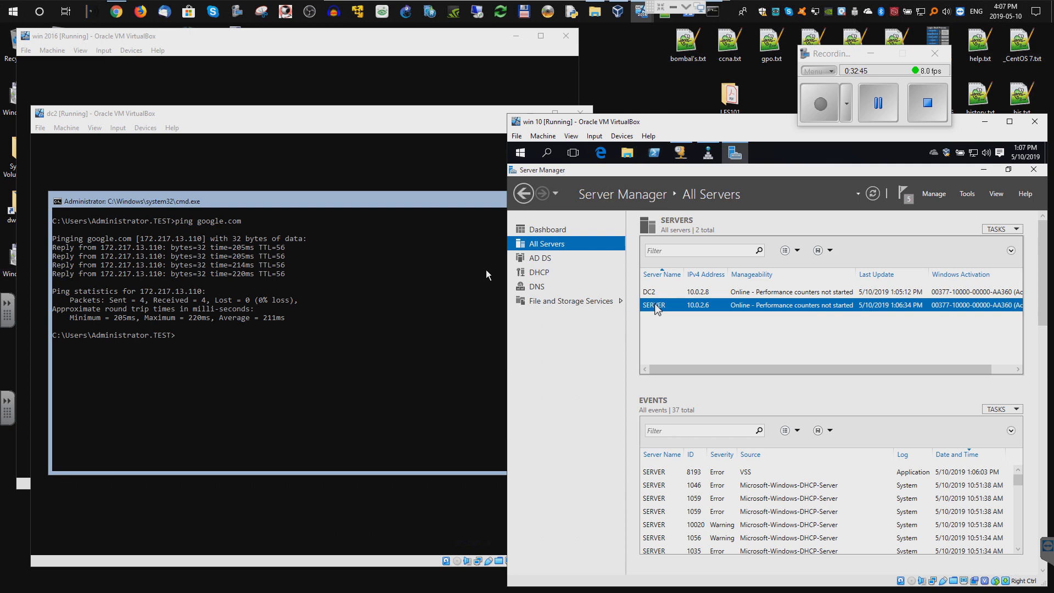
right_click(657, 306)
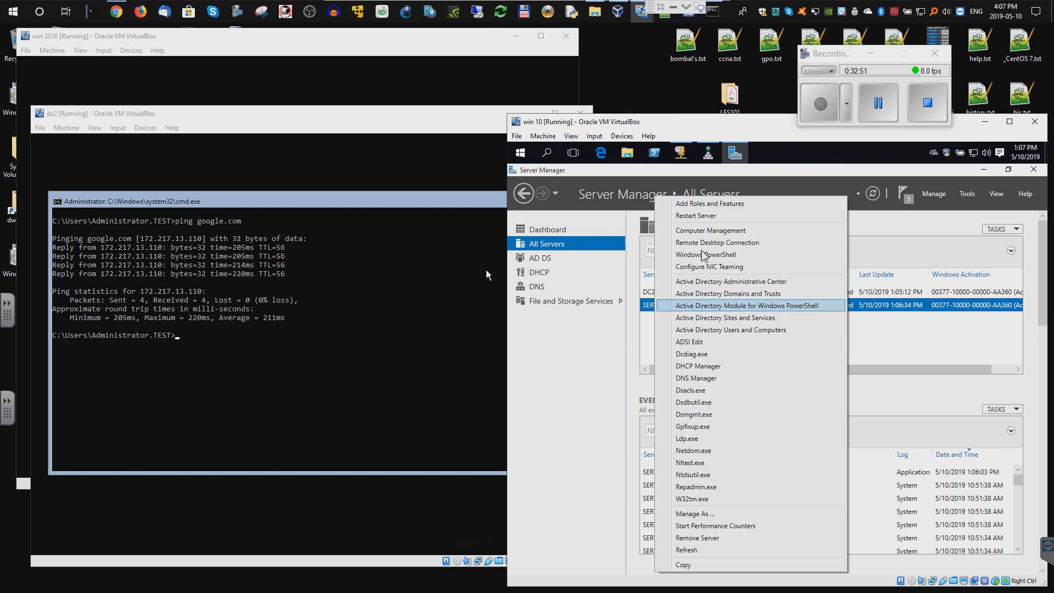
key(Return)
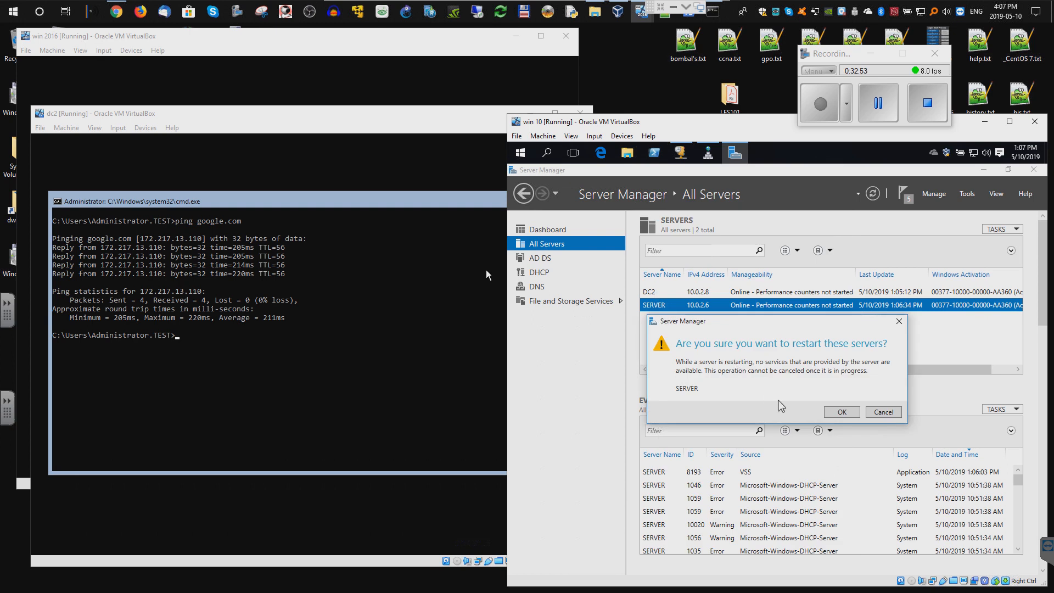
click(837, 411)
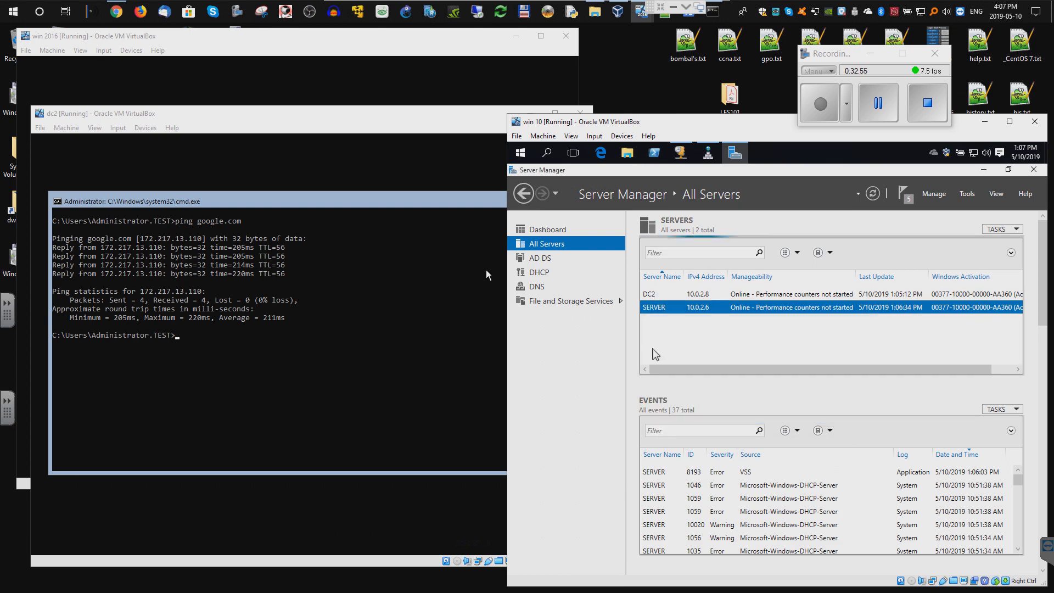
- Look over the win 2016 and dc2 VMs, then return to win 10 and select DC2
click(119, 60)
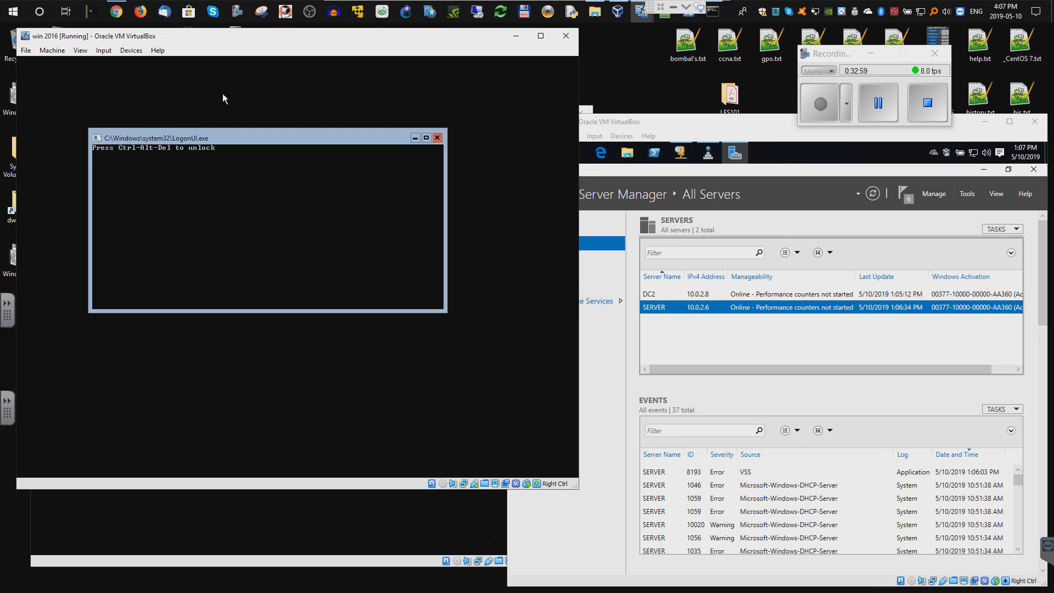
click(877, 103)
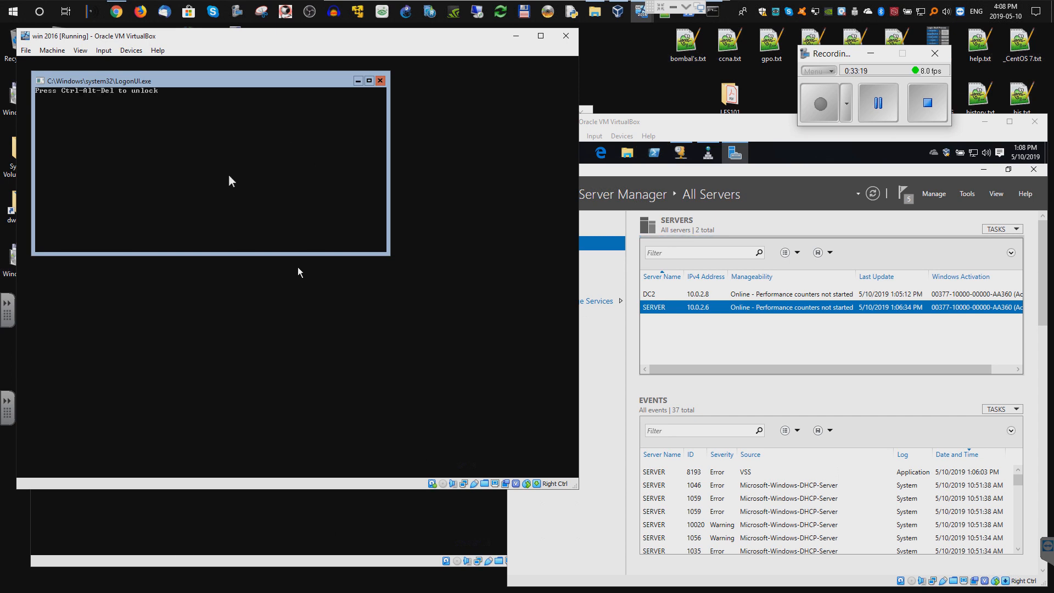
click(183, 560)
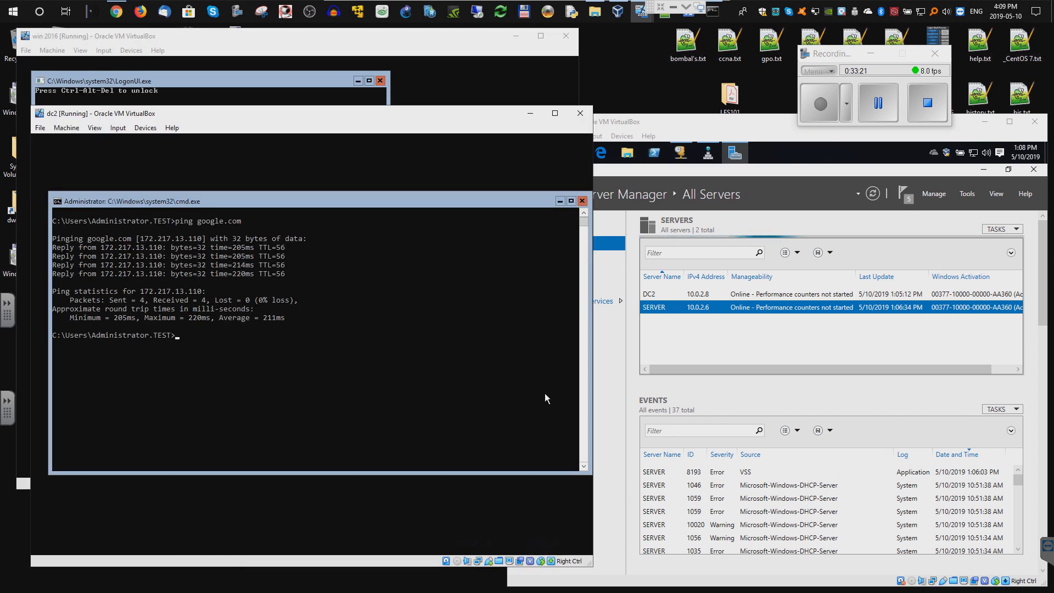
click(660, 296)
- Restart DC2 from the All Servers list, then select SERVER
right_click(661, 297)
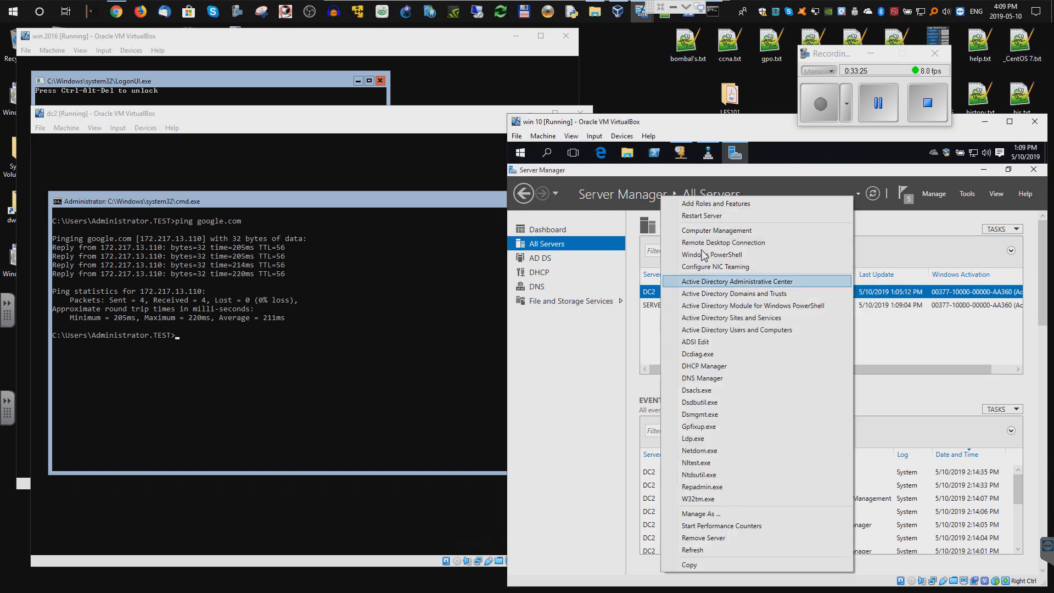
click(705, 216)
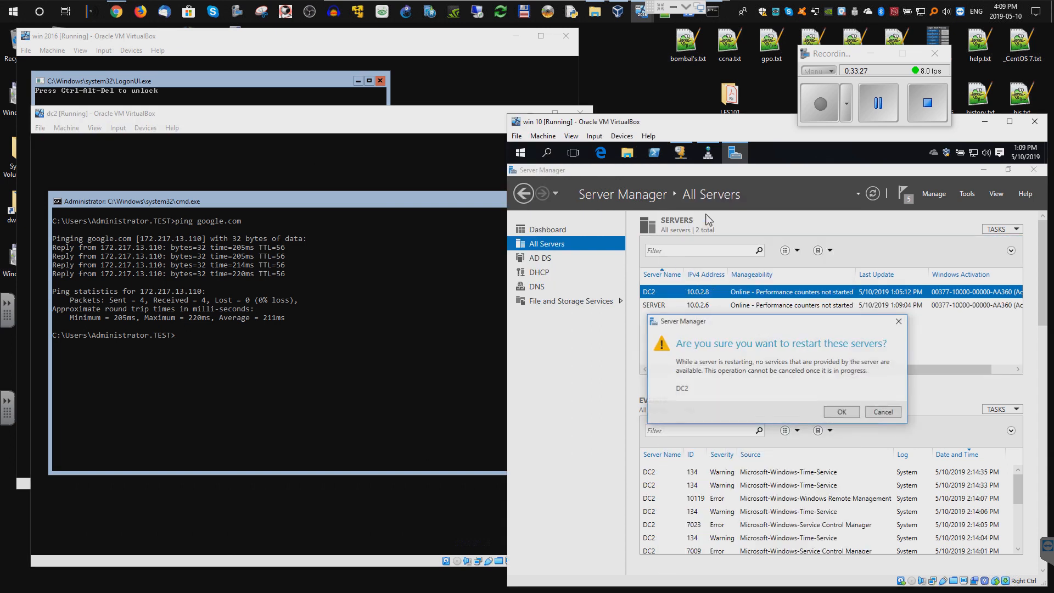
click(840, 412)
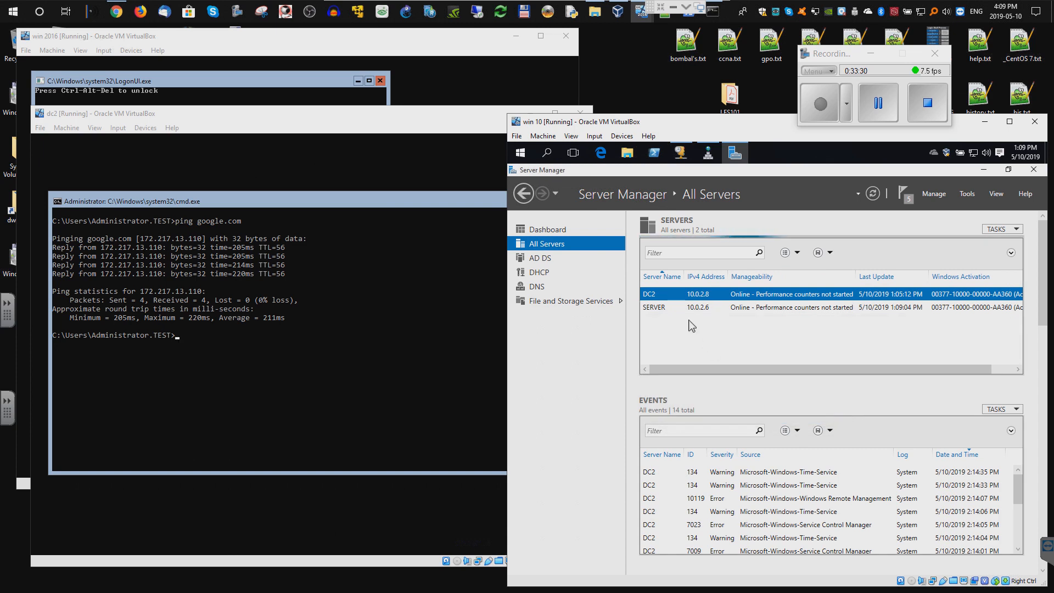
click(661, 309)
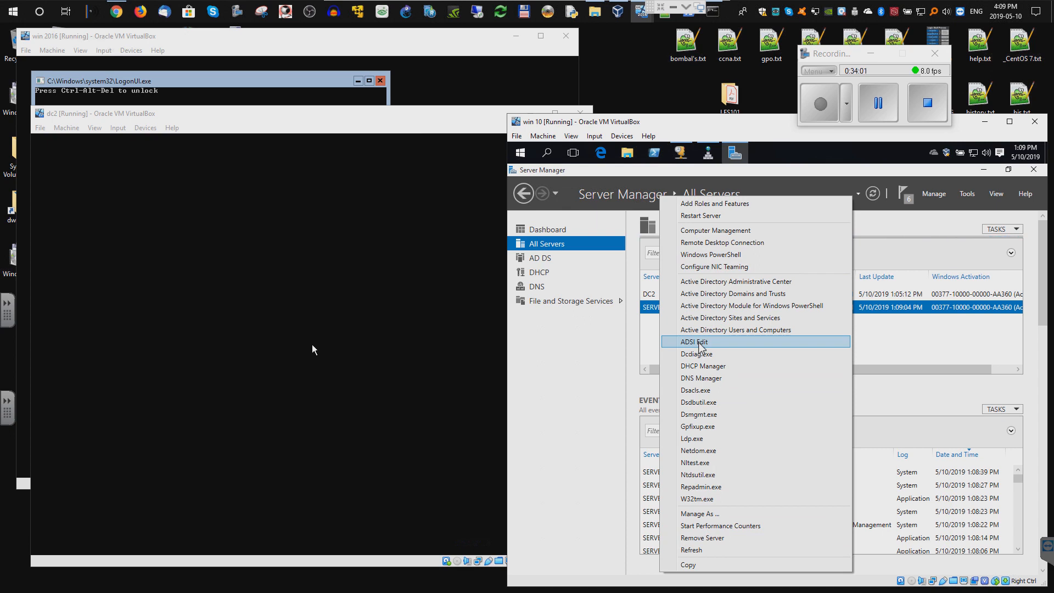
- Launch ADSI Edit maximized, glancing at its console options without changing anything
click(694, 342)
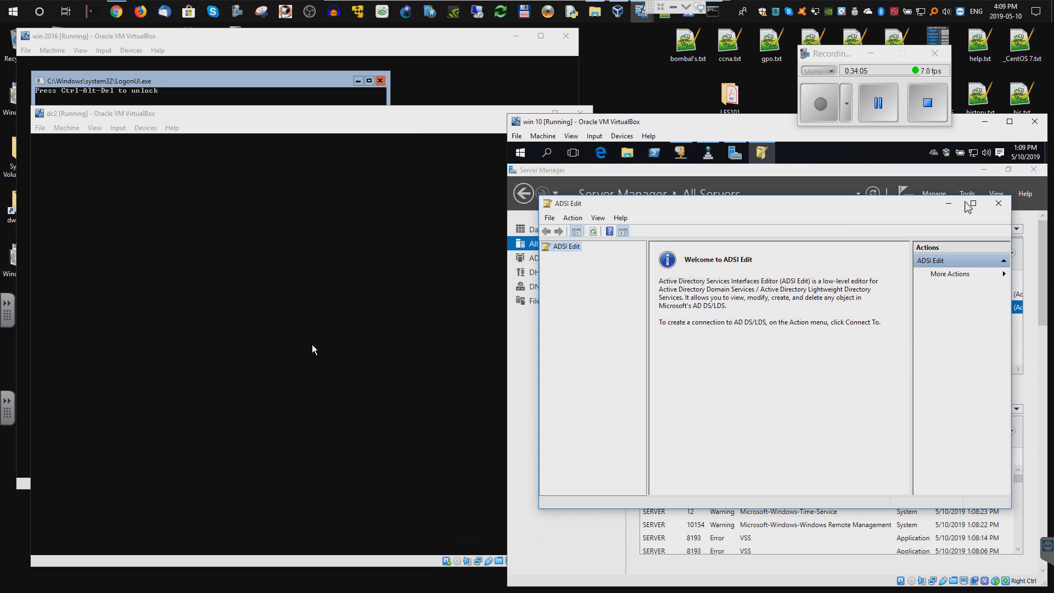
click(973, 204)
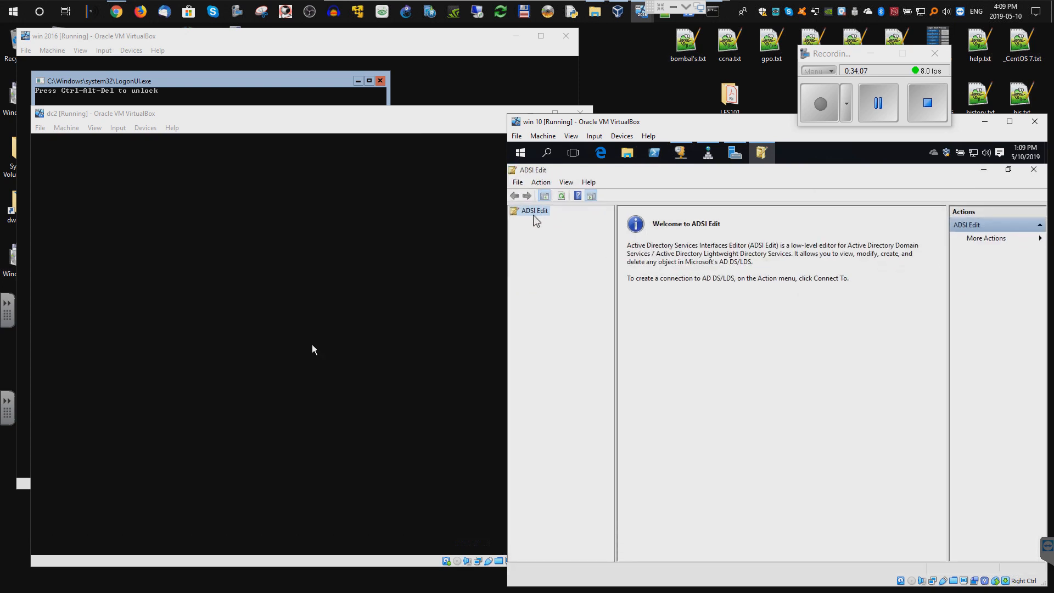
click(518, 182)
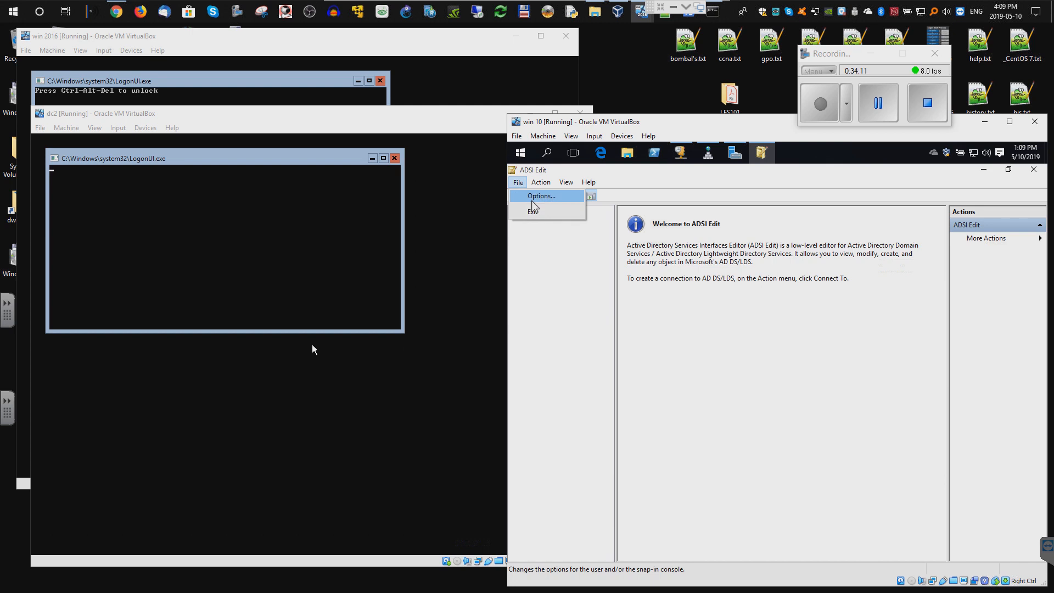
click(536, 198)
click(818, 481)
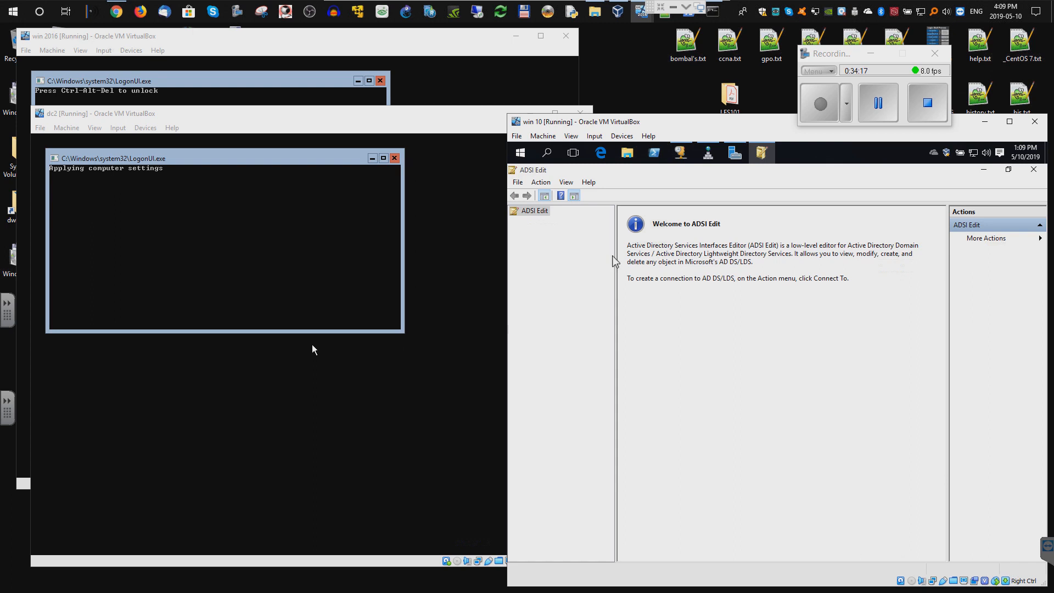
- Connect ADSI Edit to the Default naming context on dc2.test.lcl
right_click(538, 214)
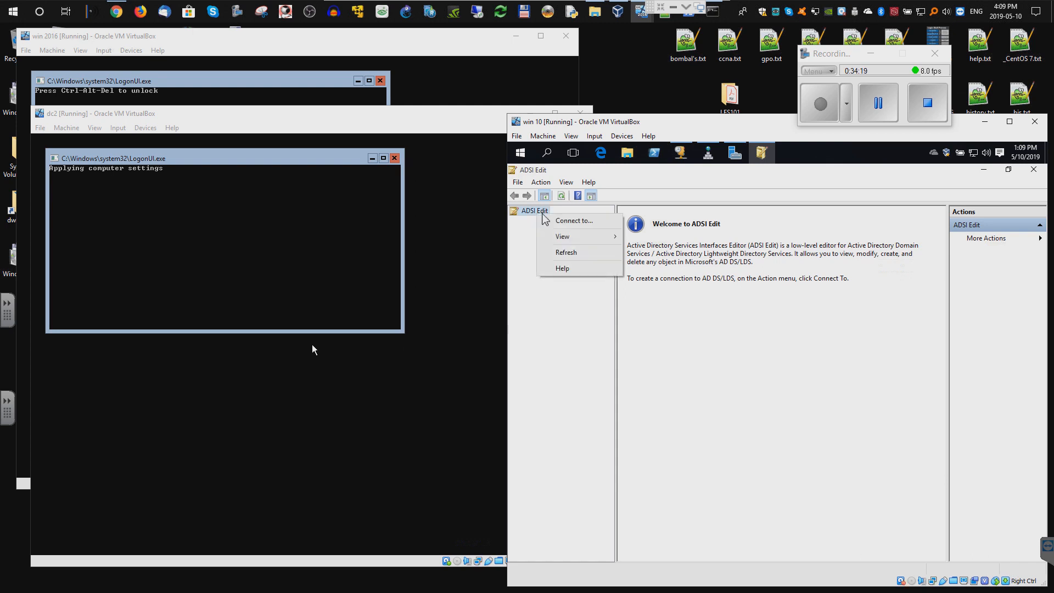
click(574, 220)
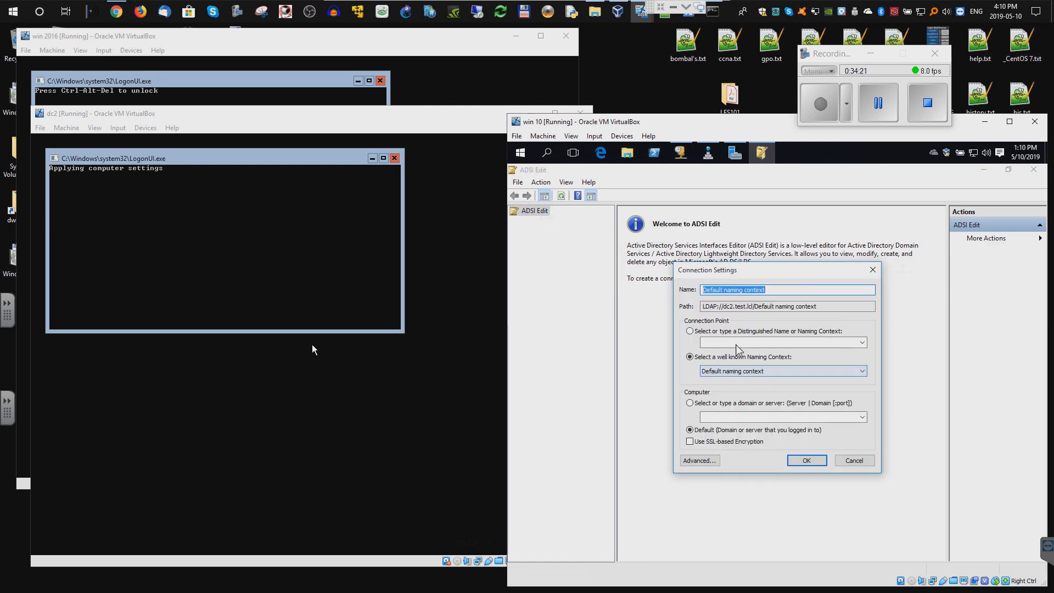
click(806, 460)
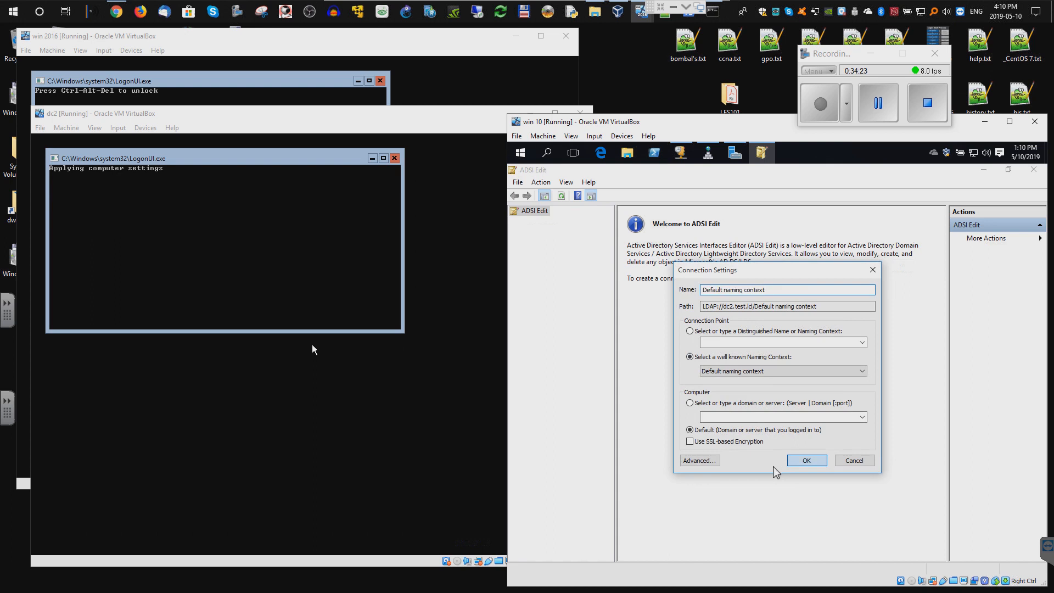
- Expand the Default naming context to reveal the DC=test,DC=lcl containers
double_click(555, 221)
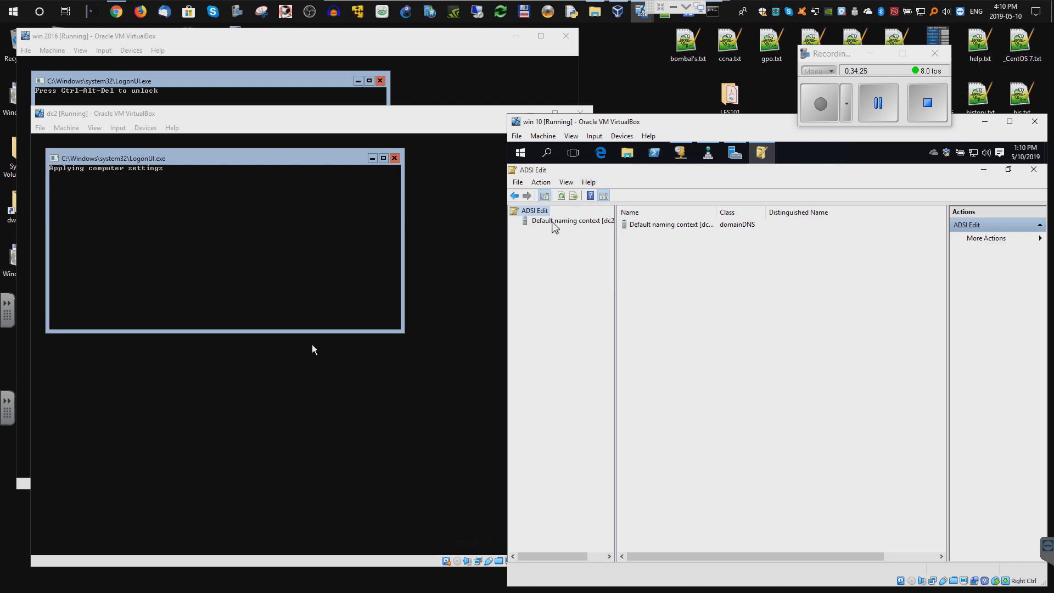
click(565, 231)
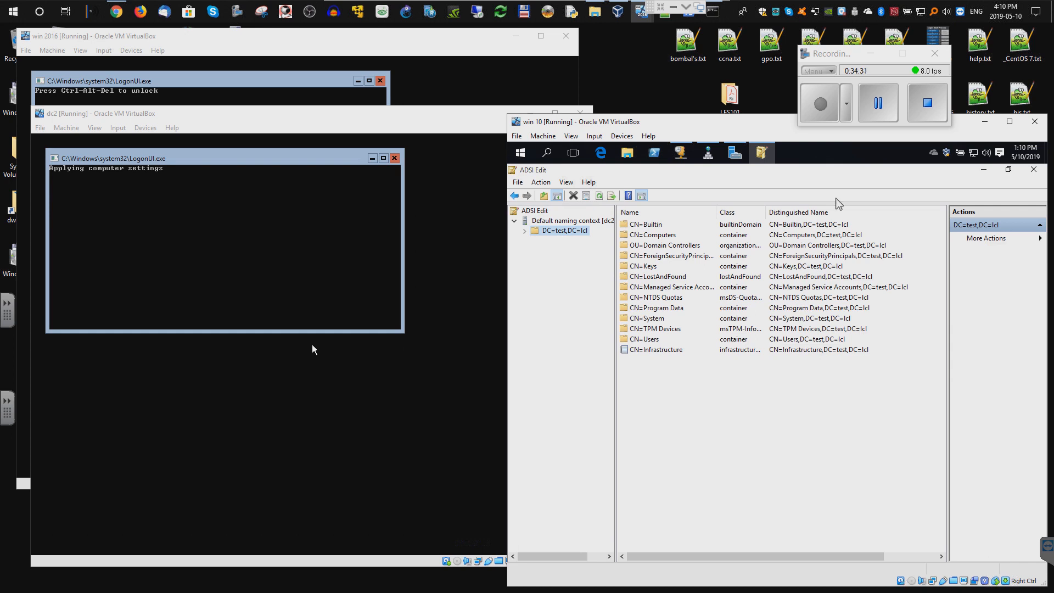
right_click(760, 166)
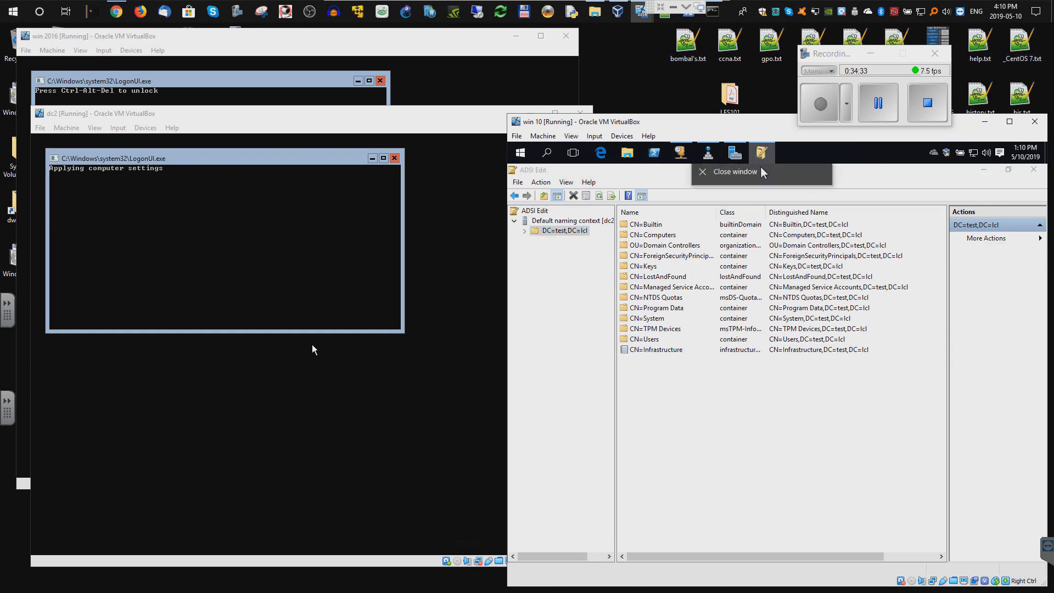
click(799, 147)
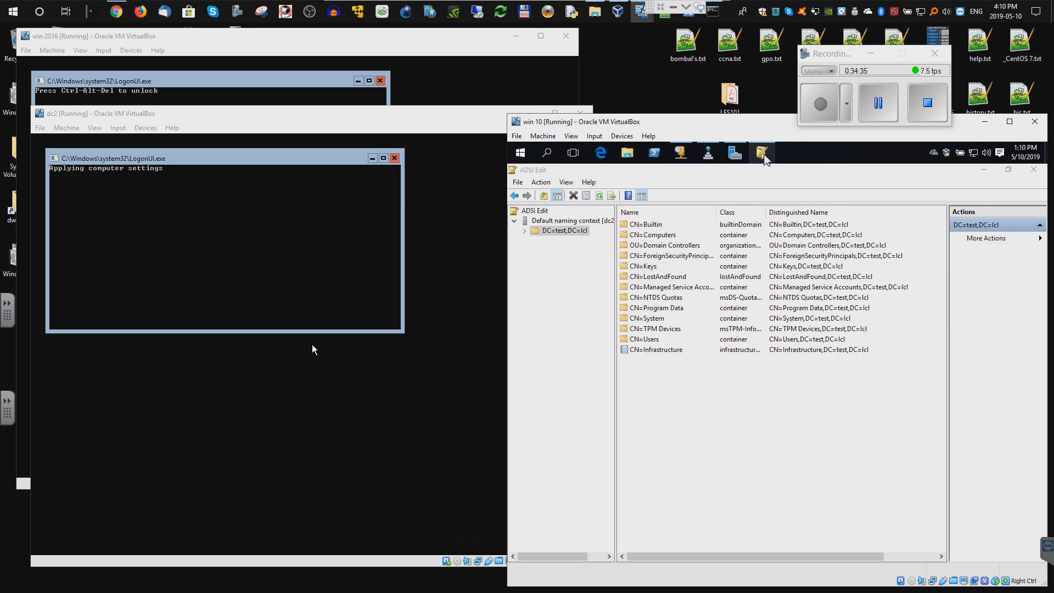
right_click(764, 154)
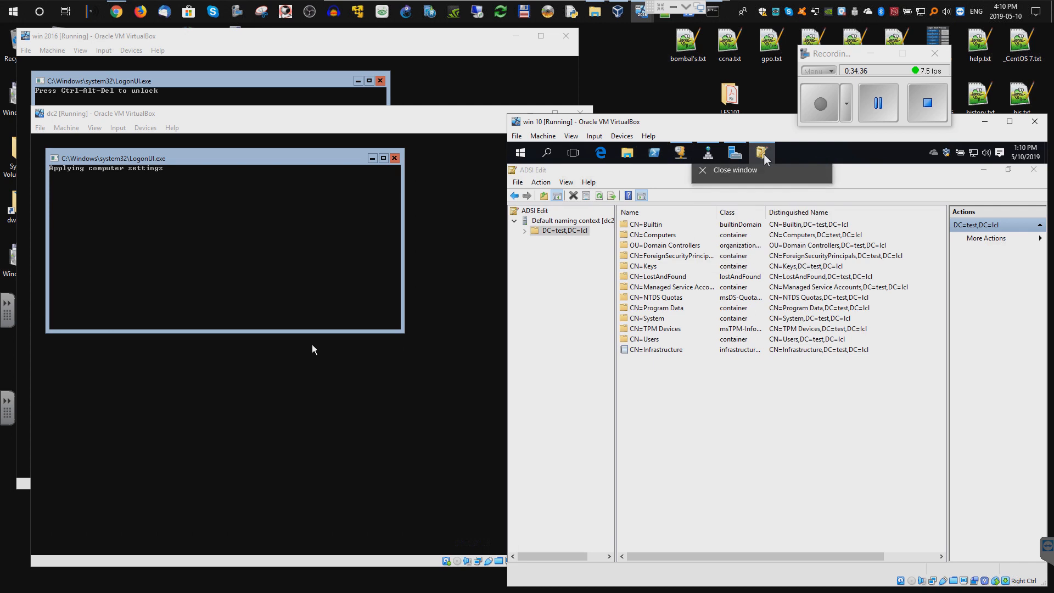
click(808, 159)
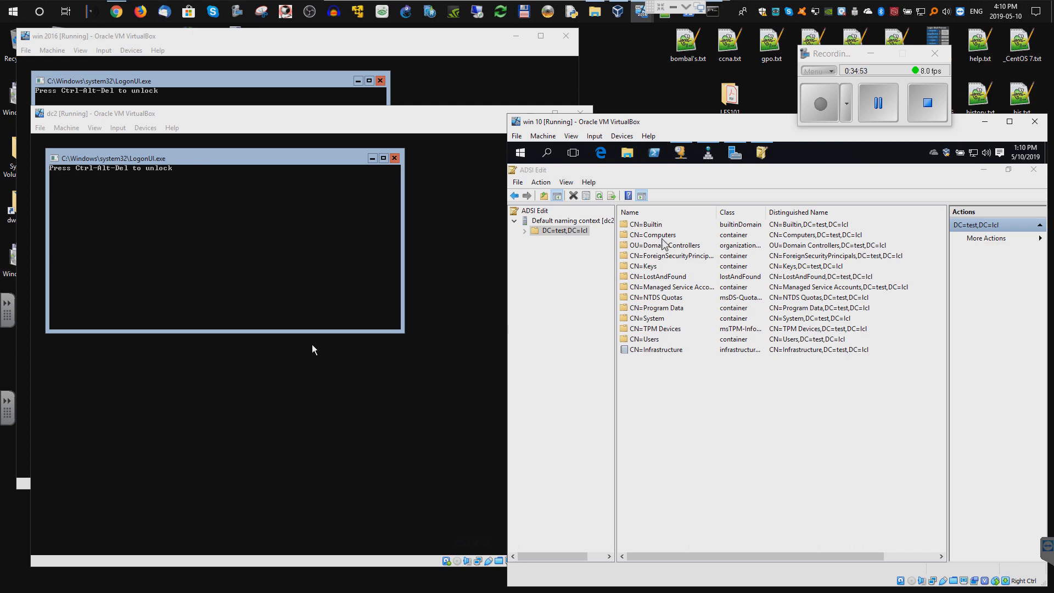
- Open DESKTOP-SKJ69QO's properties under CN=Computers, hide optional attributes, and select objectSid
double_click(659, 235)
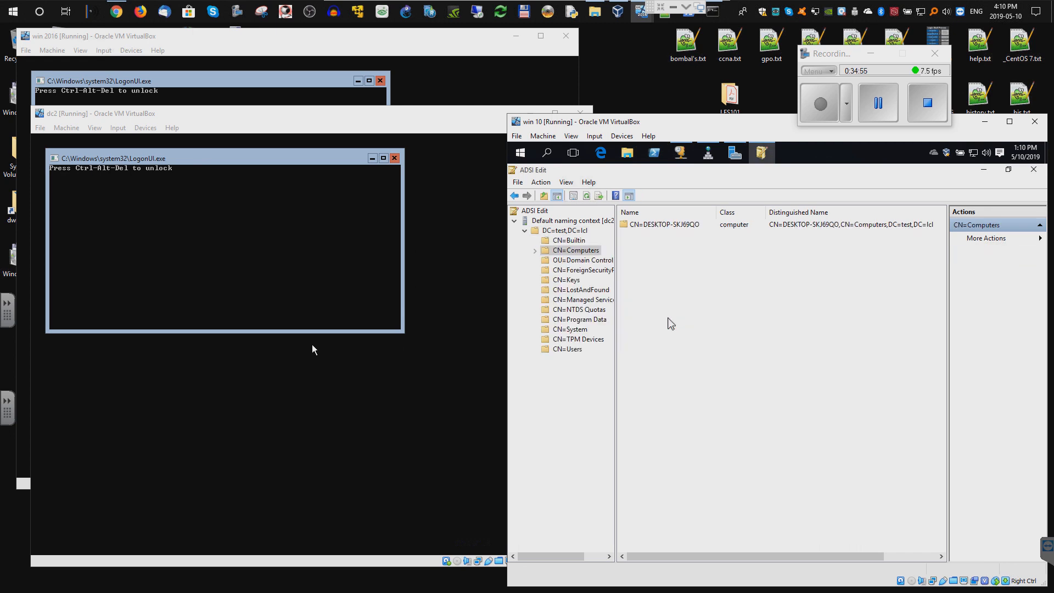
double_click(648, 225)
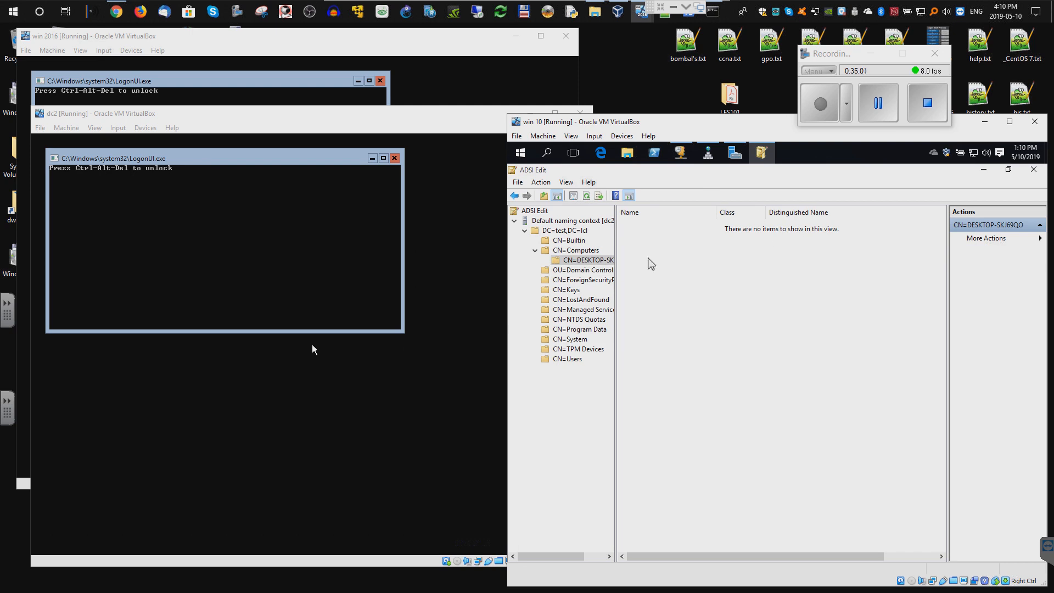
right_click(599, 263)
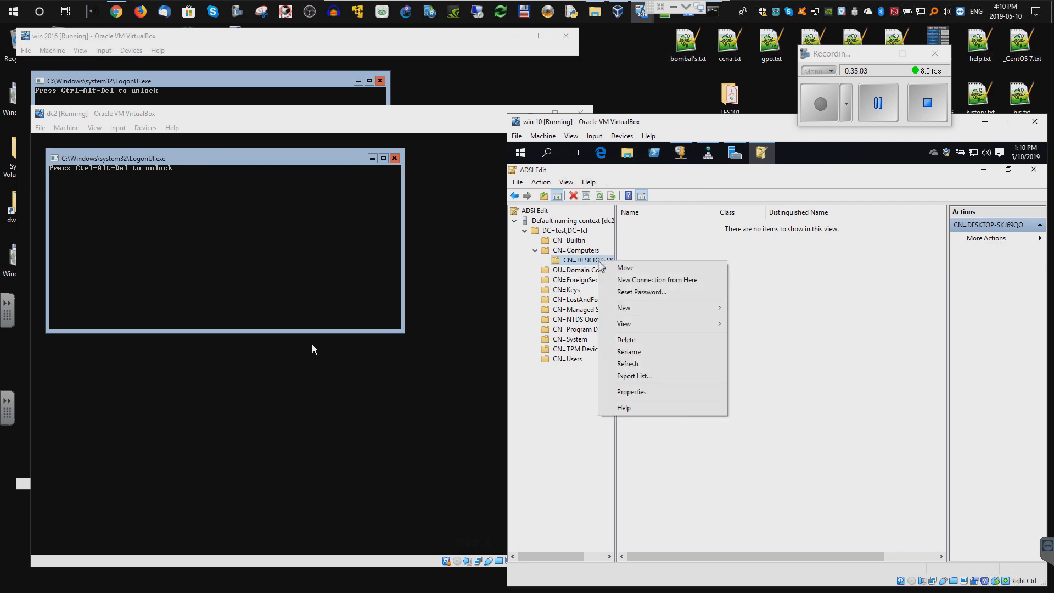
key(Return)
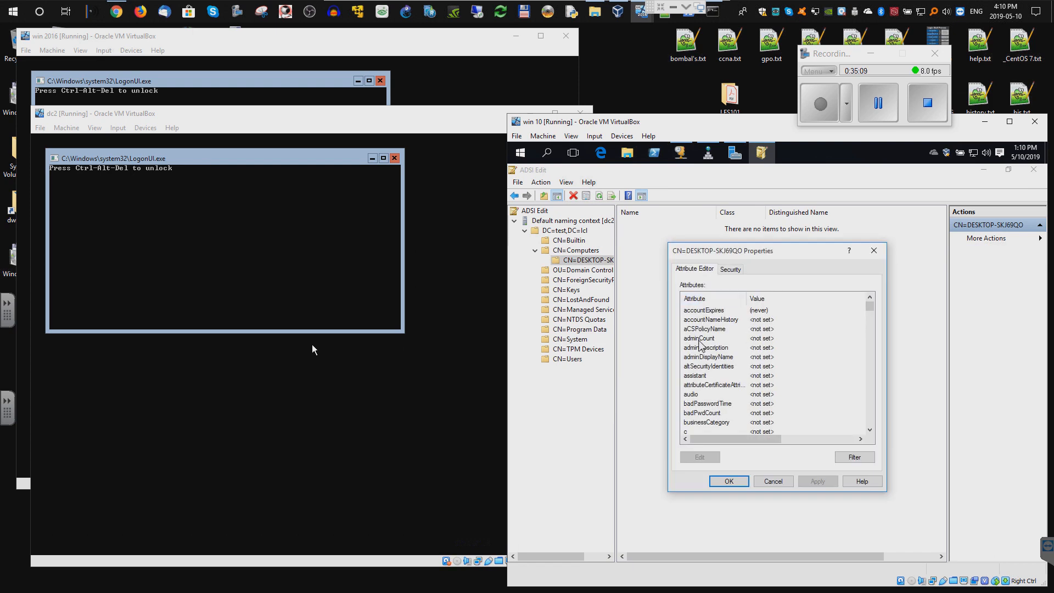
click(845, 459)
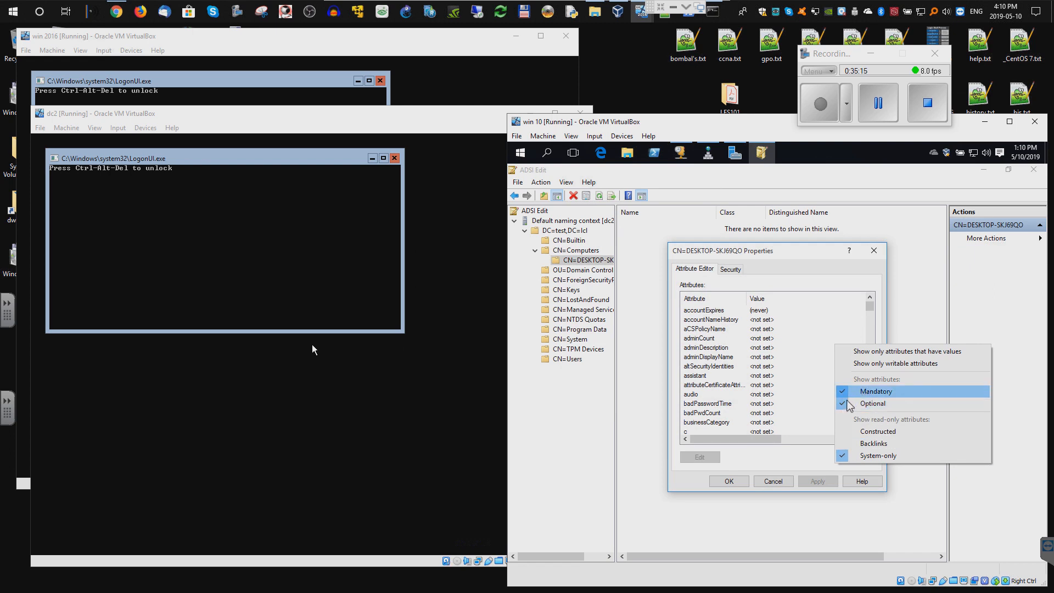
click(843, 404)
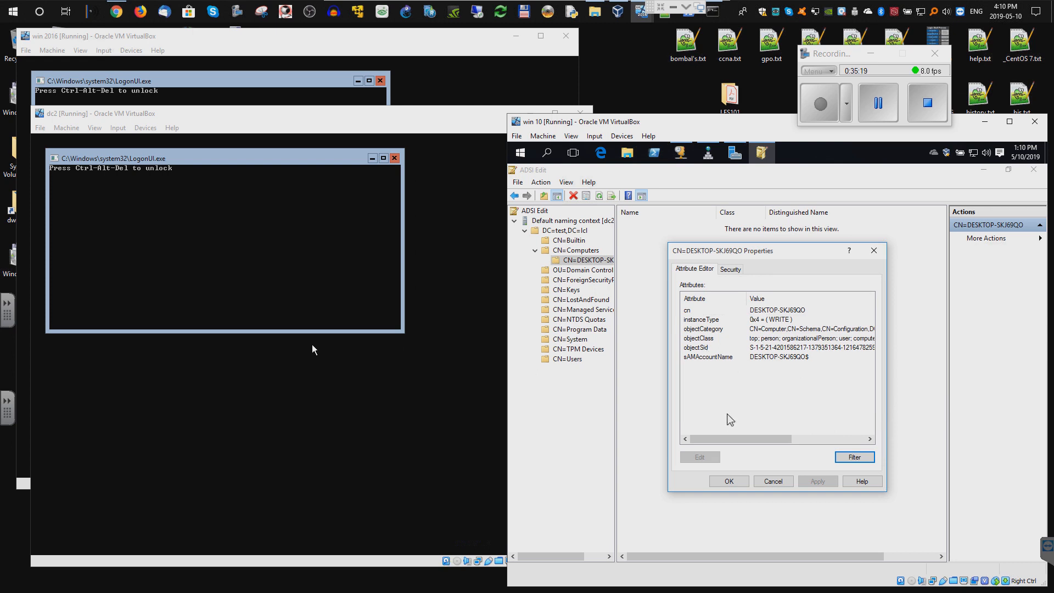
click(702, 347)
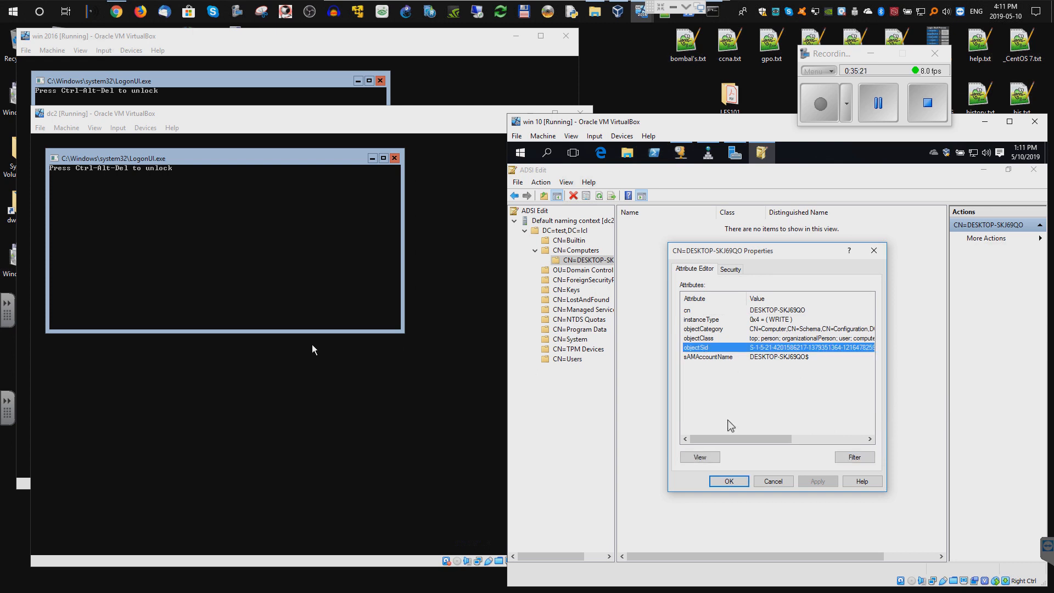
mouse_move(802, 440)
mouse_down()
mouse_move(839, 445)
mouse_move(791, 441)
mouse_up()
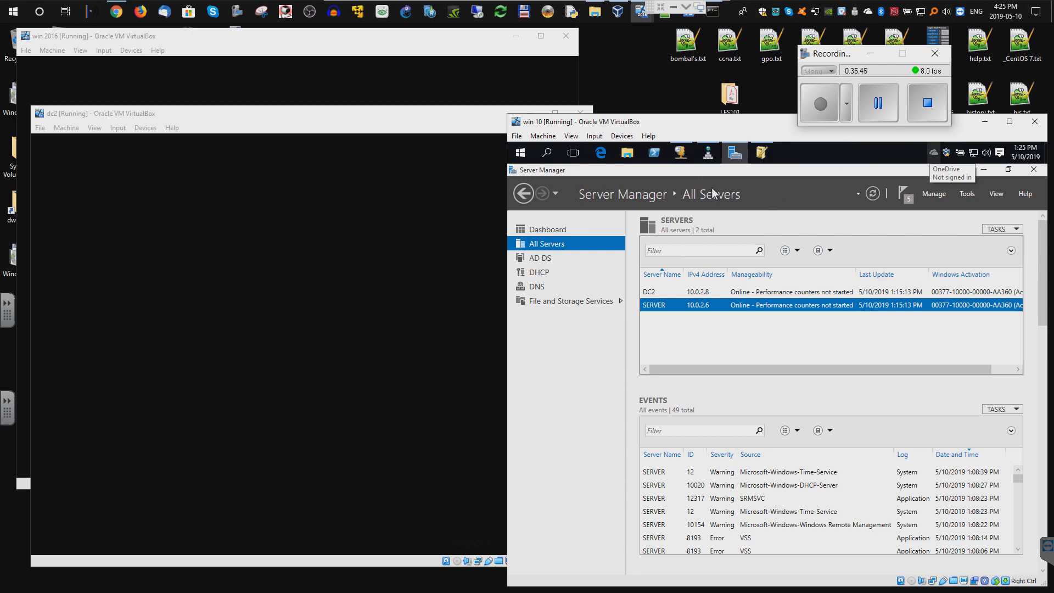
- Start Active Directory Users and Computers from Windows Administrative Tools, showing test.lcl's Computers container
click(521, 157)
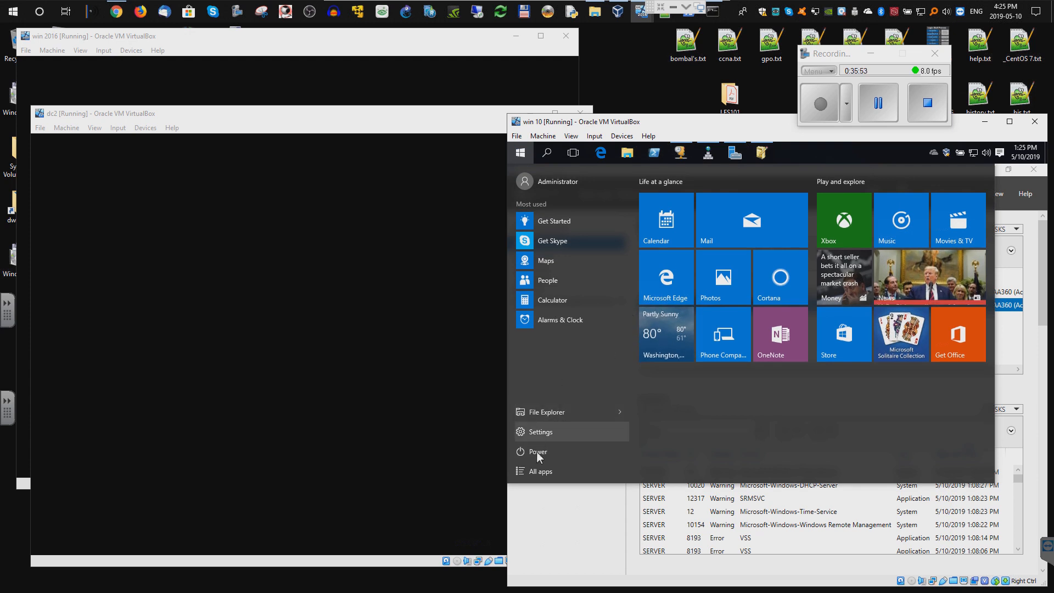
scroll(584, 374, down, 12)
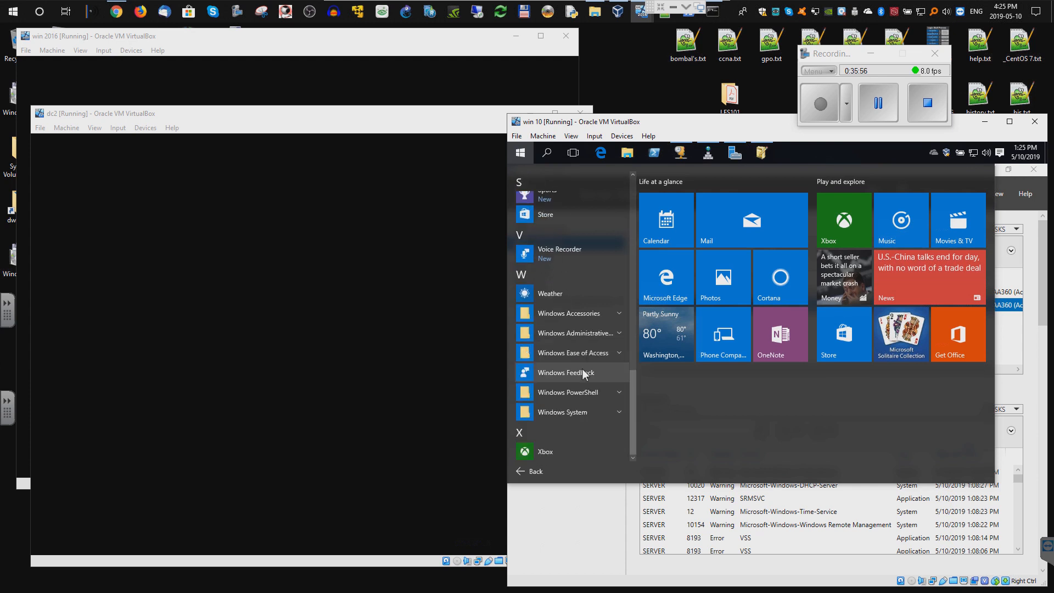
click(588, 334)
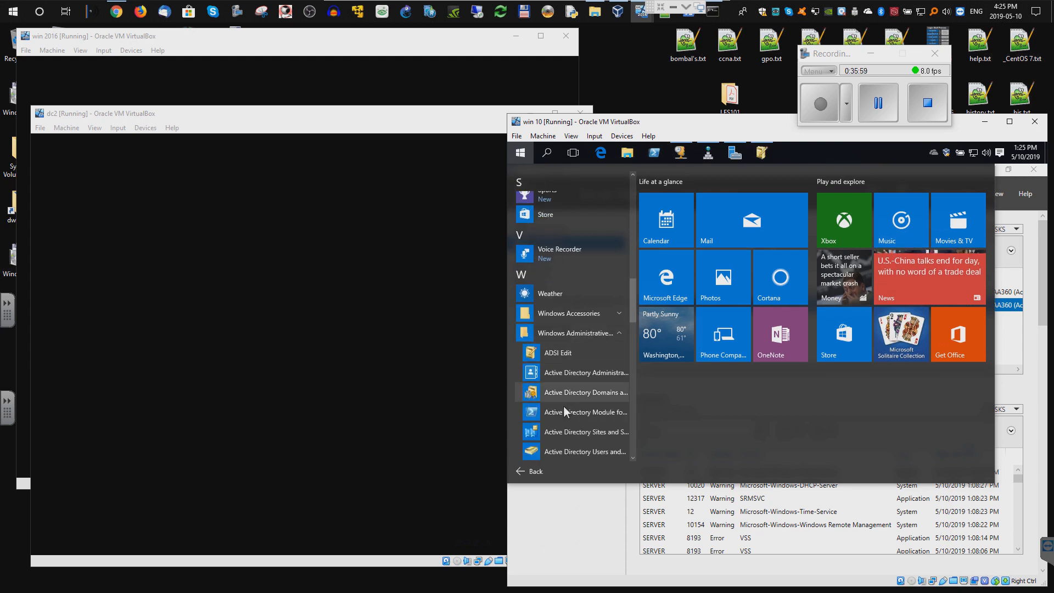
click(565, 452)
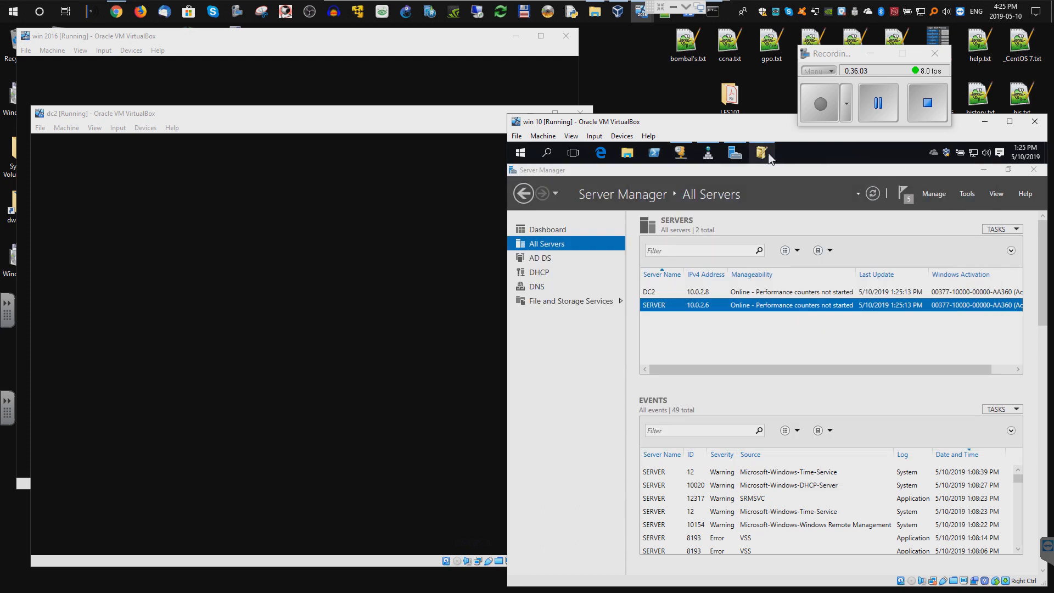
click(778, 167)
- Close ADSI Edit and view Domain Controllers in a maximized Active Directory Users and Computers
click(1035, 172)
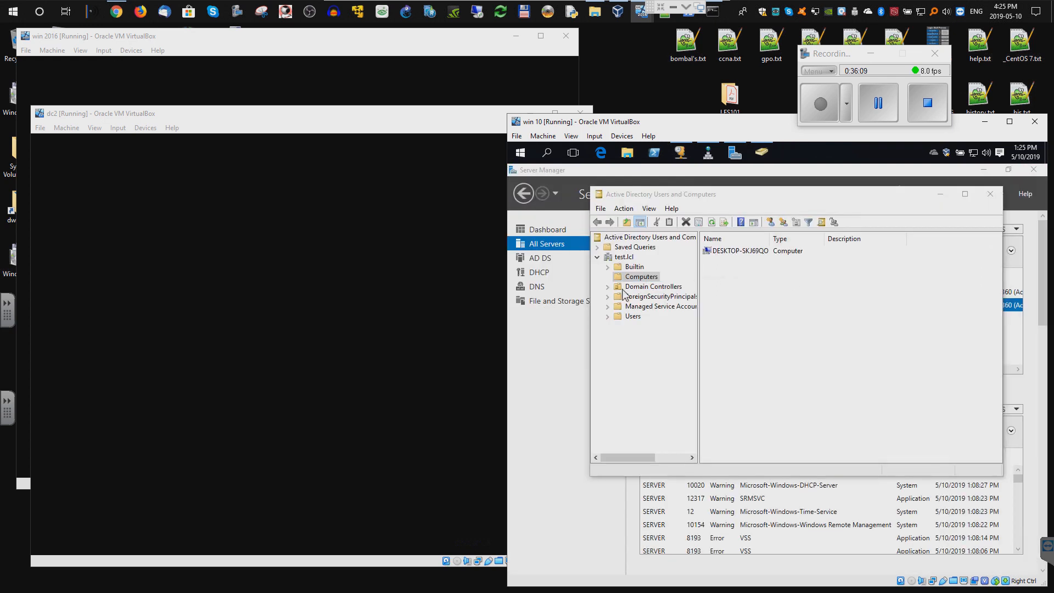
click(965, 194)
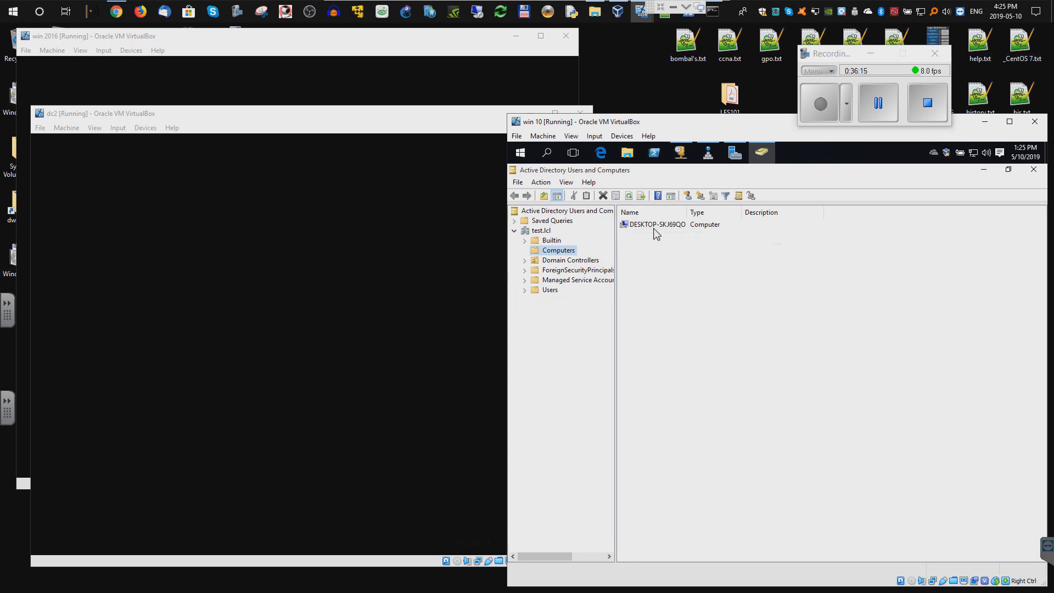
click(574, 261)
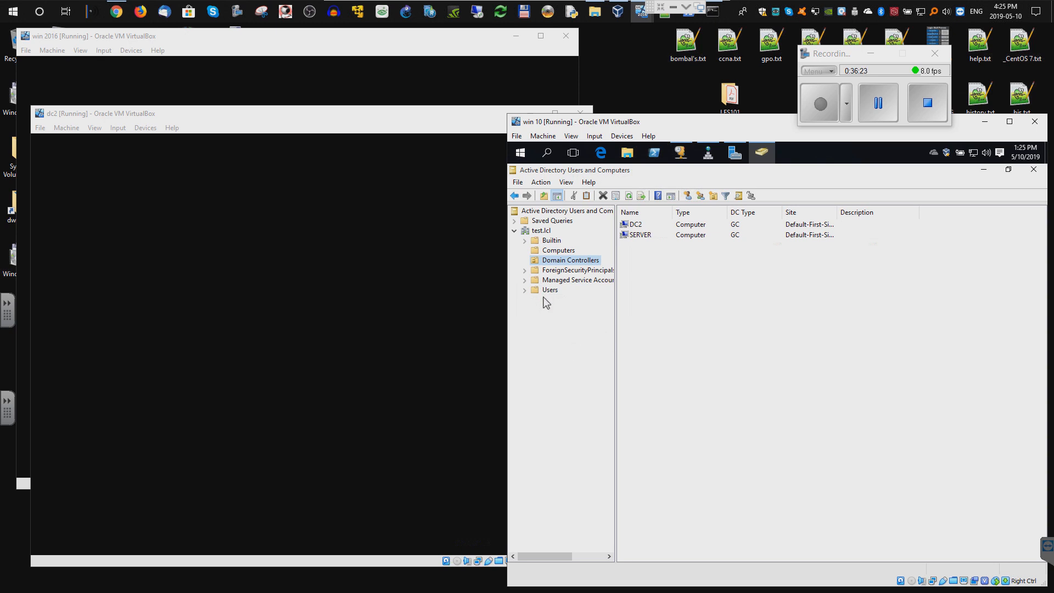
- Try New > Organizational Unit on the test.lcl domain twice
right_click(547, 232)
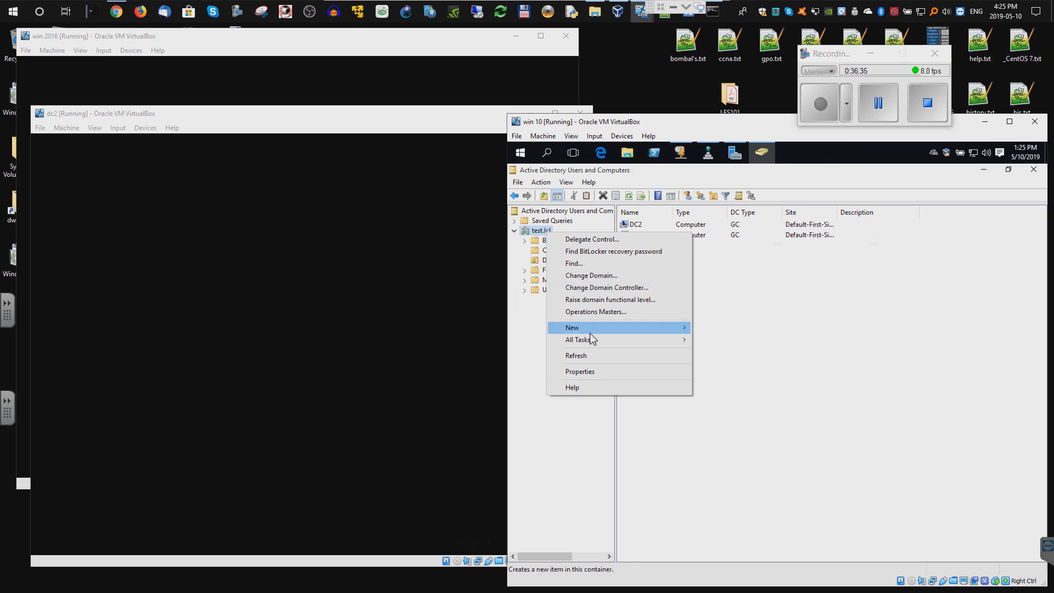
mouse_move(591, 333)
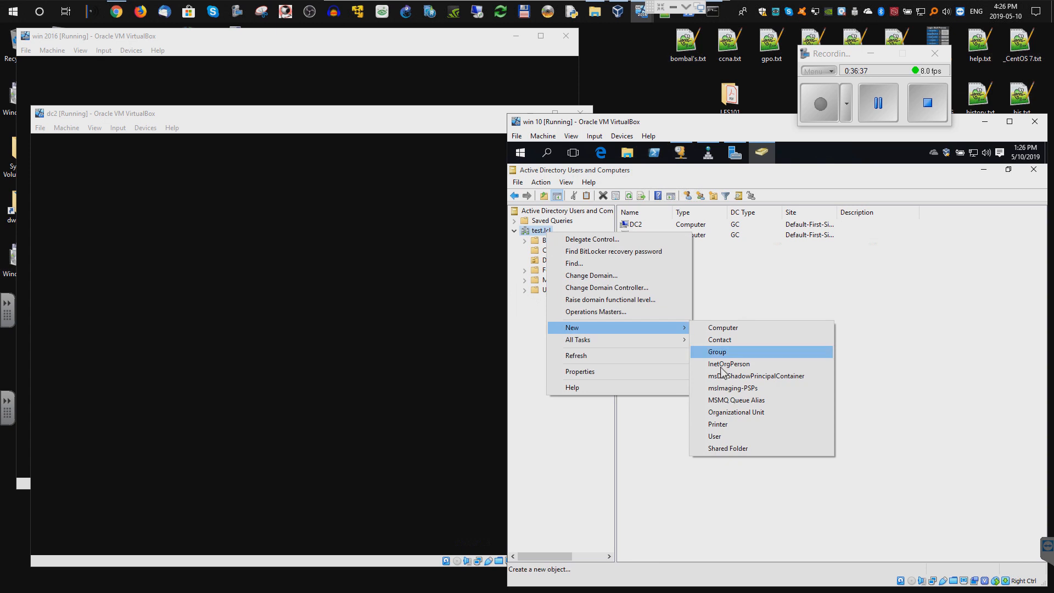
click(729, 413)
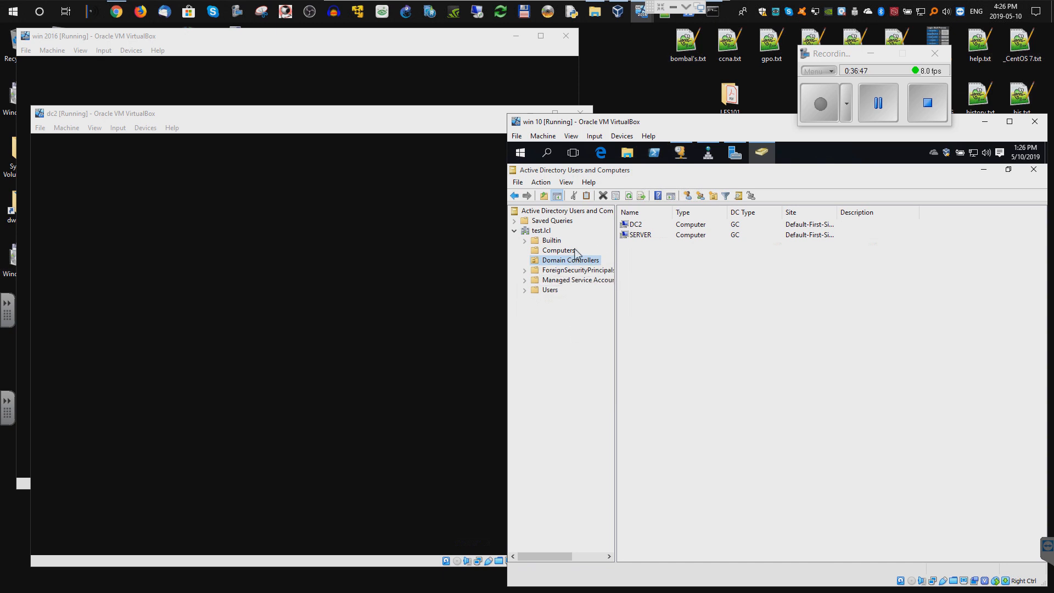
right_click(549, 232)
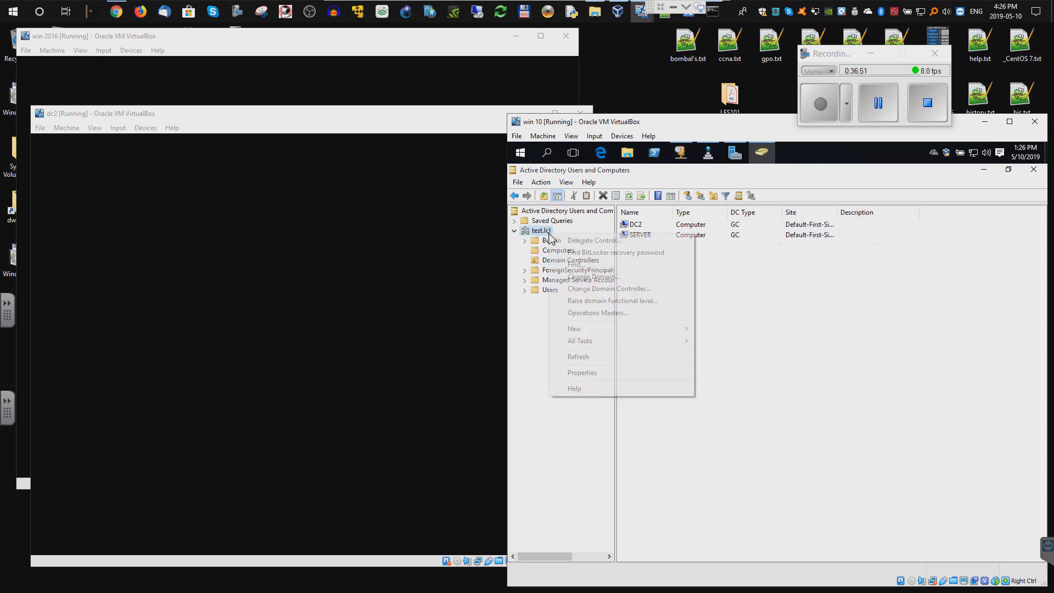
mouse_move(580, 333)
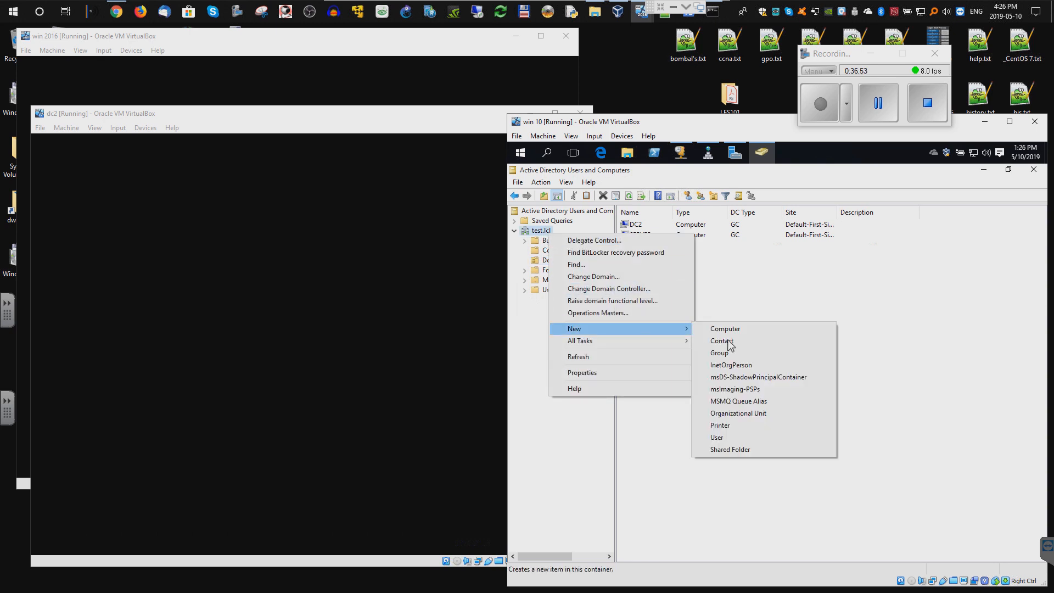
click(730, 415)
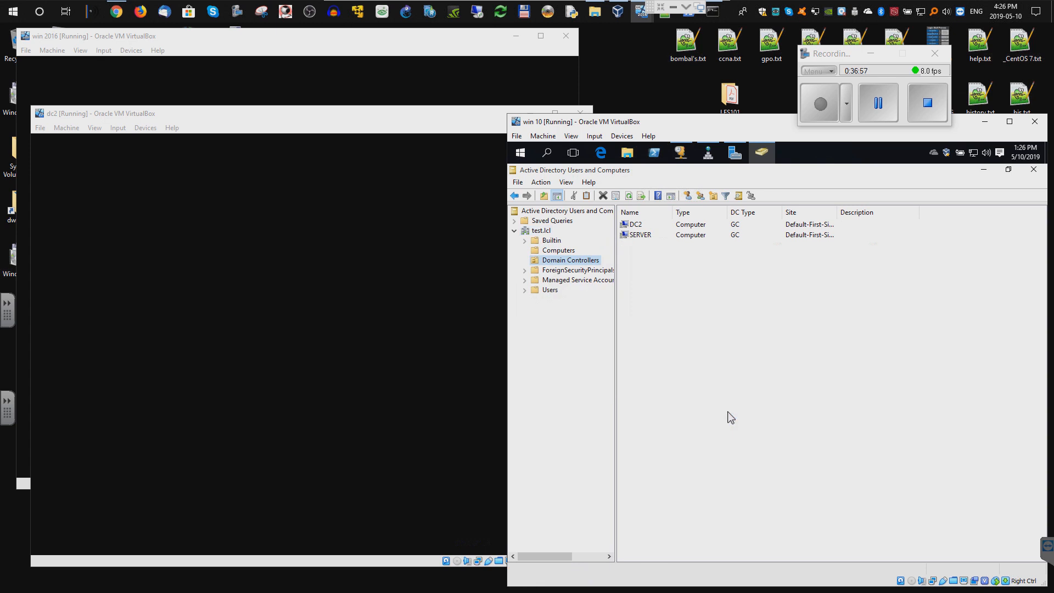
- Enable View > Advanced Features to show hidden containers and widen the tree pane
key(alt+v)
click(678, 374)
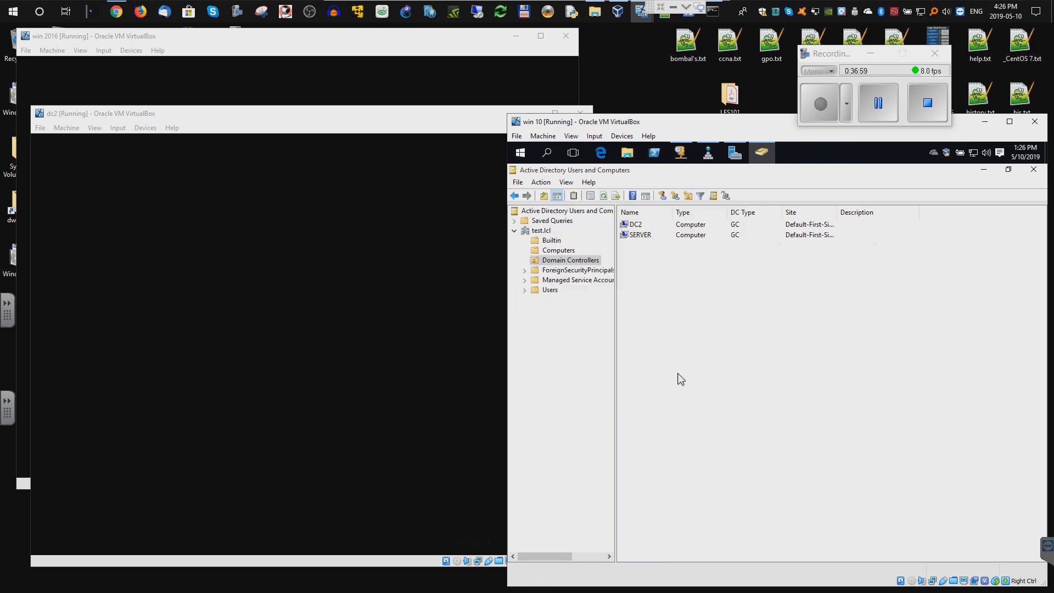
click(568, 185)
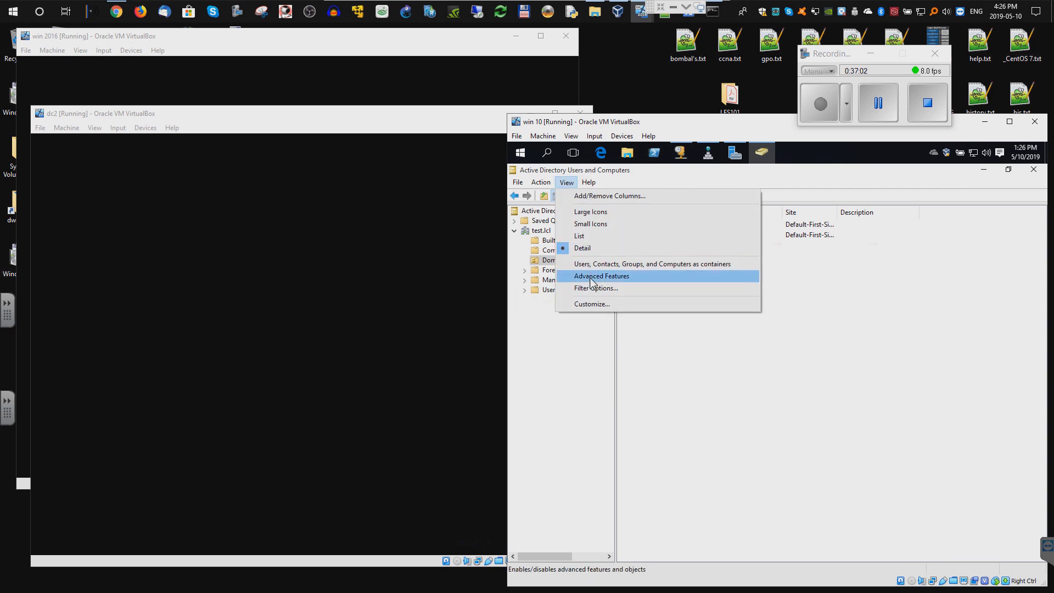
click(590, 278)
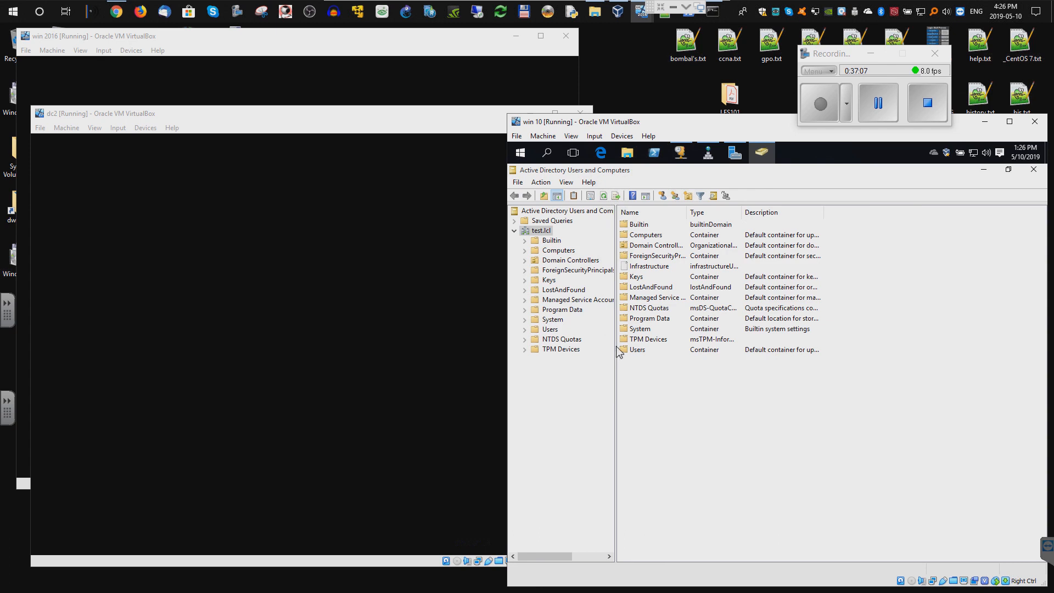
drag(615, 346, 635, 345)
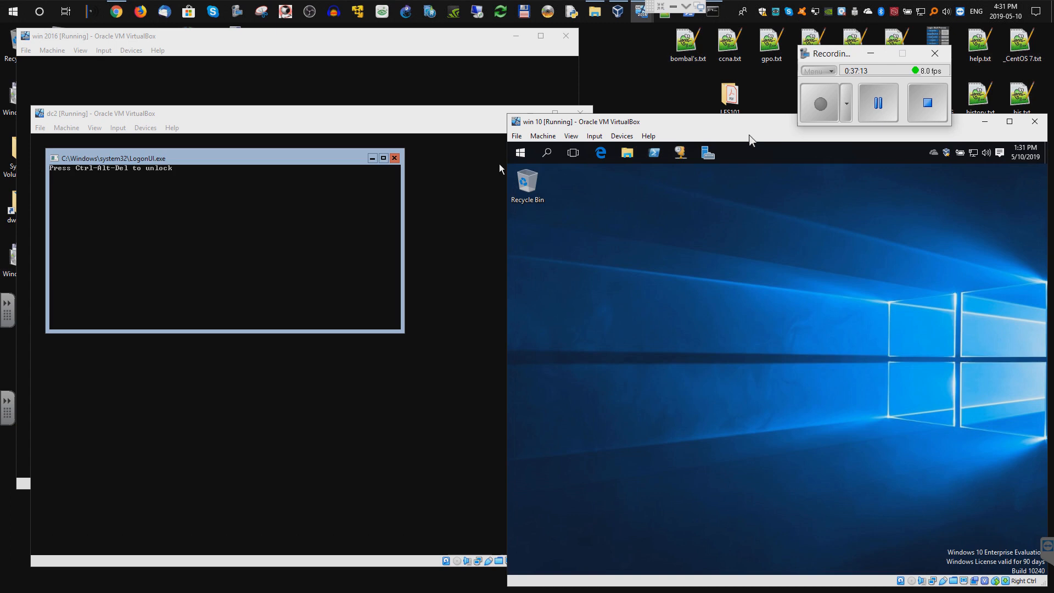
- List the four NETLOGON and SYSVOL shares on dc2 and server in File and Storage Services
click(707, 153)
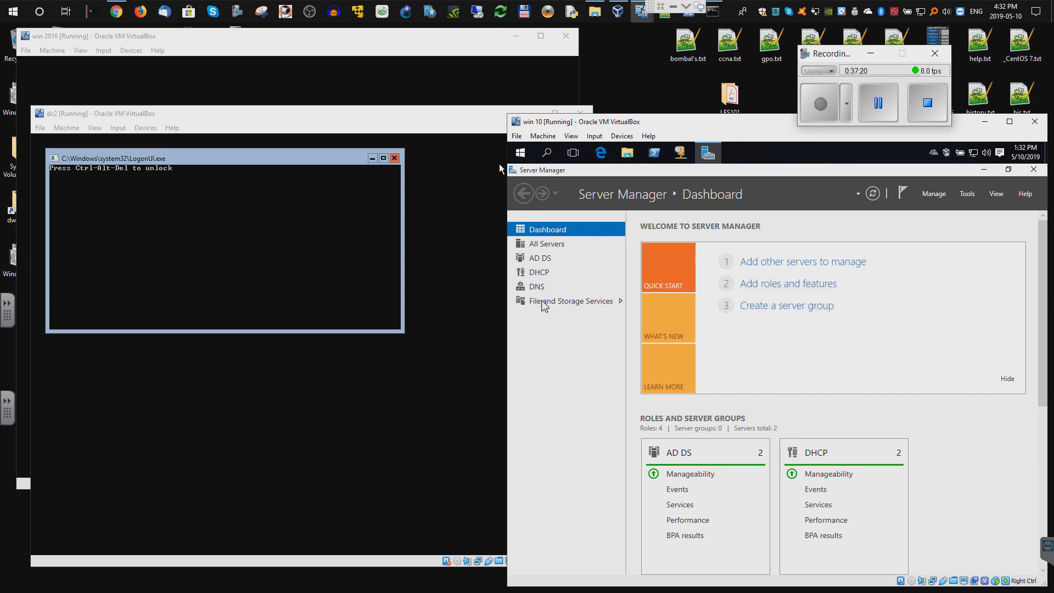
click(554, 305)
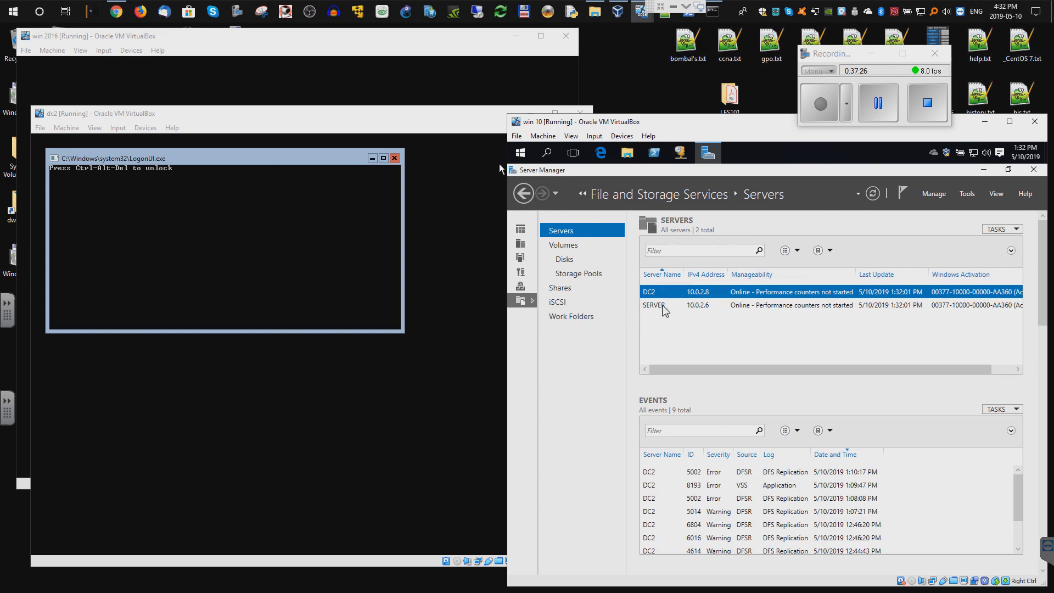
click(662, 305)
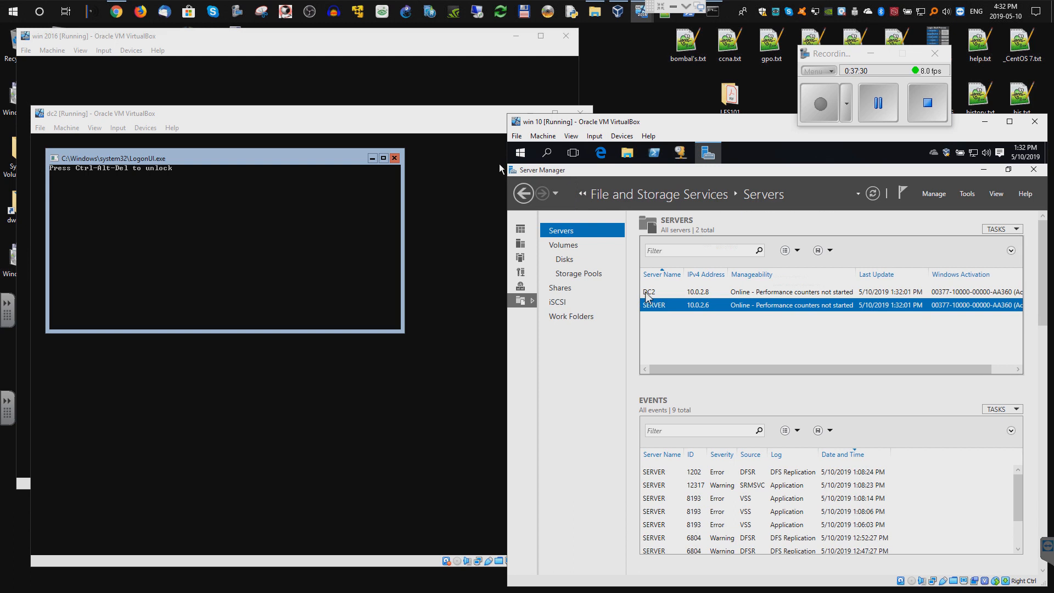
click(561, 289)
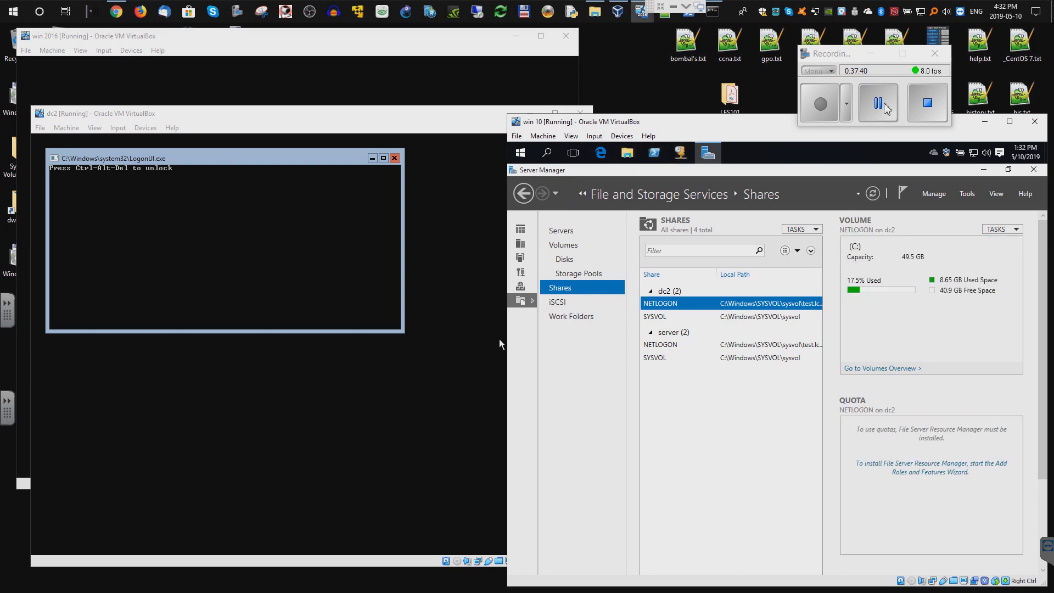
click(250, 39)
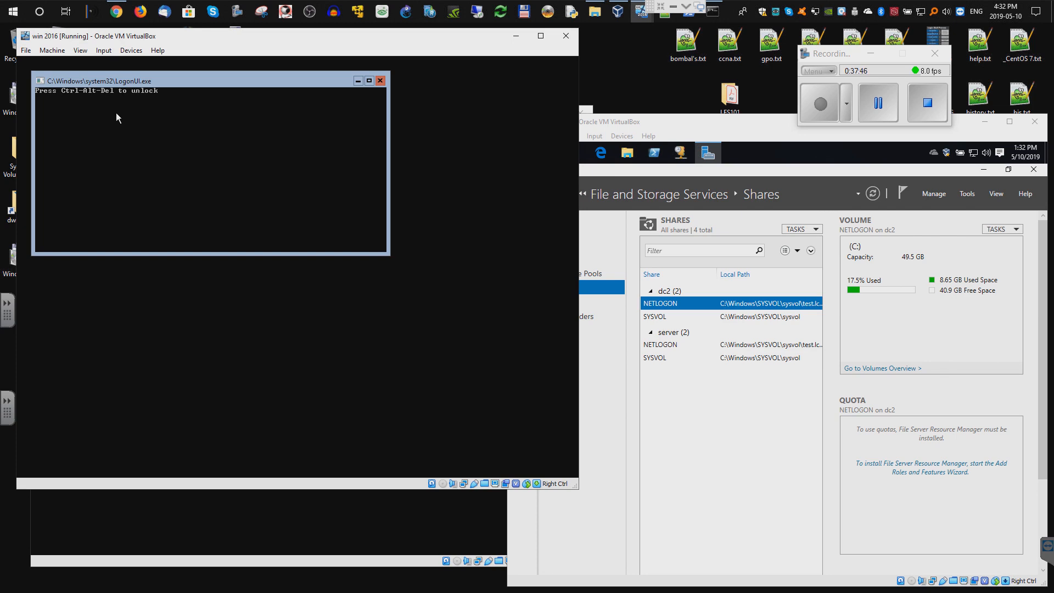
- Unlock the win 2016 server with Ctrl-Alt-Del and the administrator password
click(104, 51)
mouse_move(116, 64)
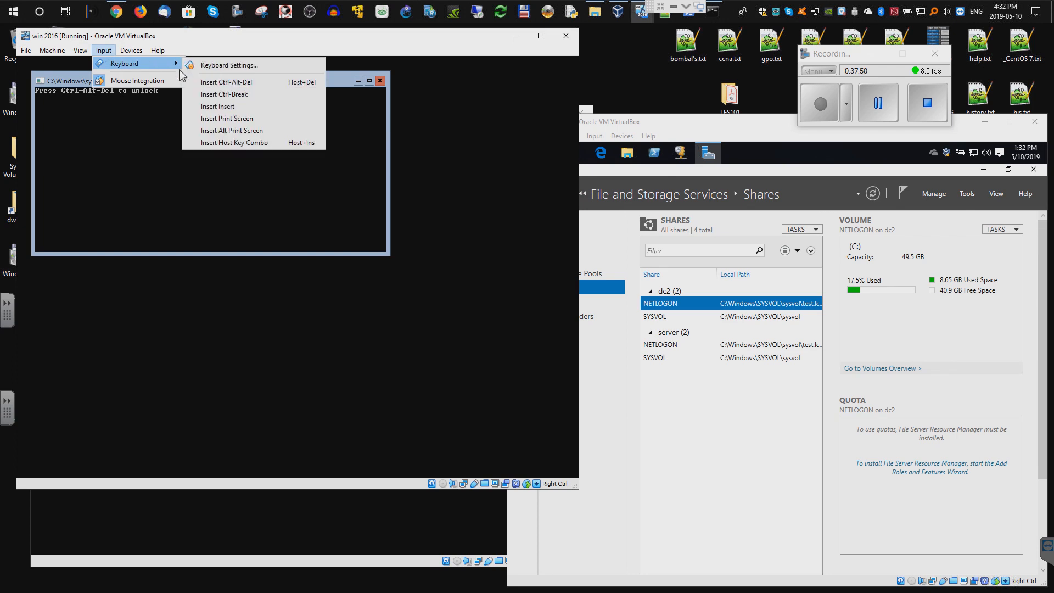
click(226, 82)
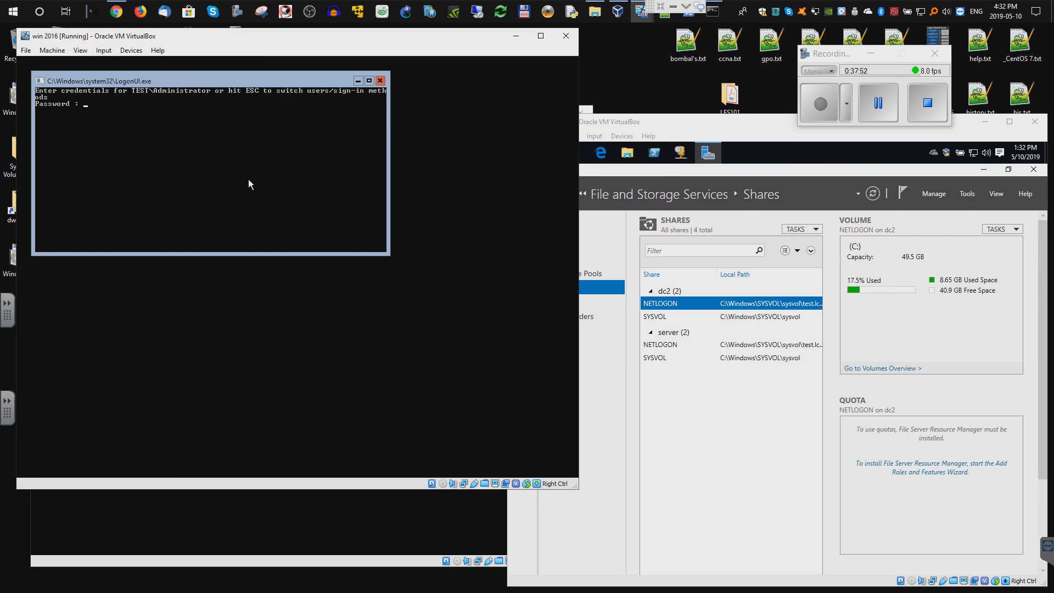
text(********)
key(Return)
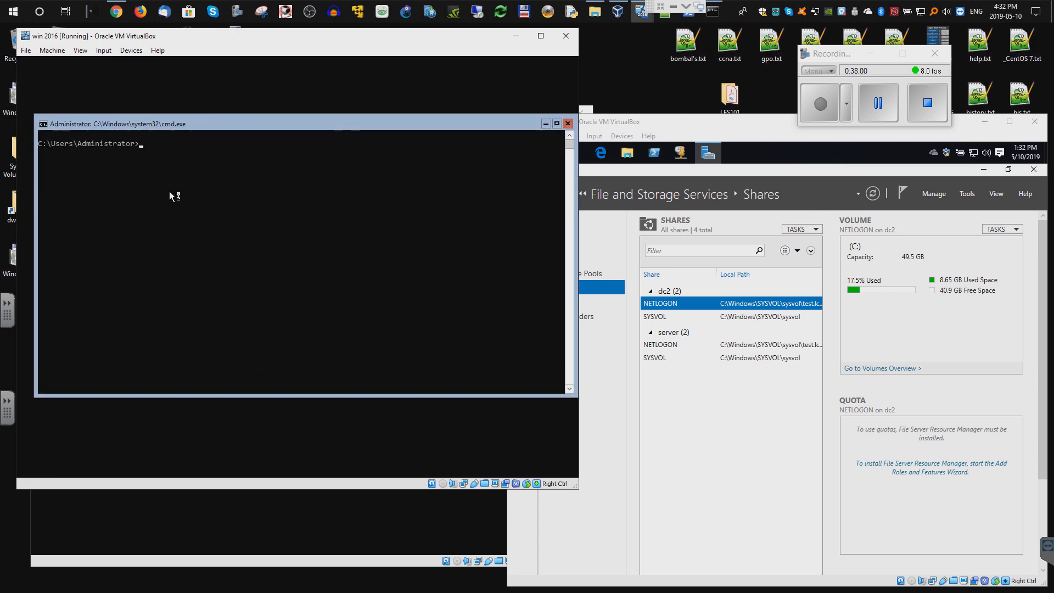
- In cmd at C:\, create the _shares and _test folders and verify them with dir
text(cd \)
key(Return)
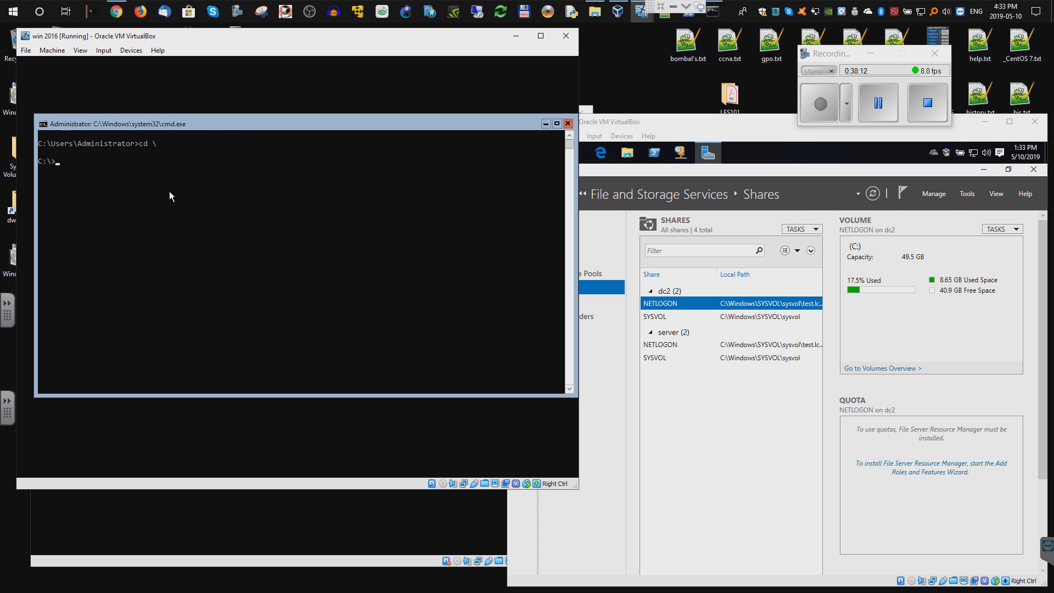
text(dir)
key(Return)
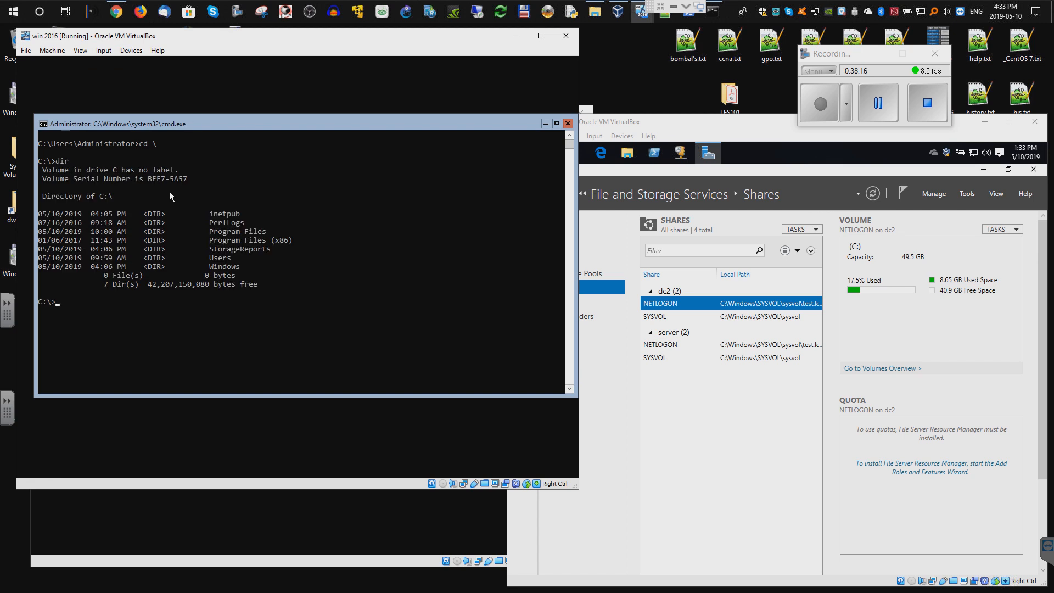
text(mkdir _s)
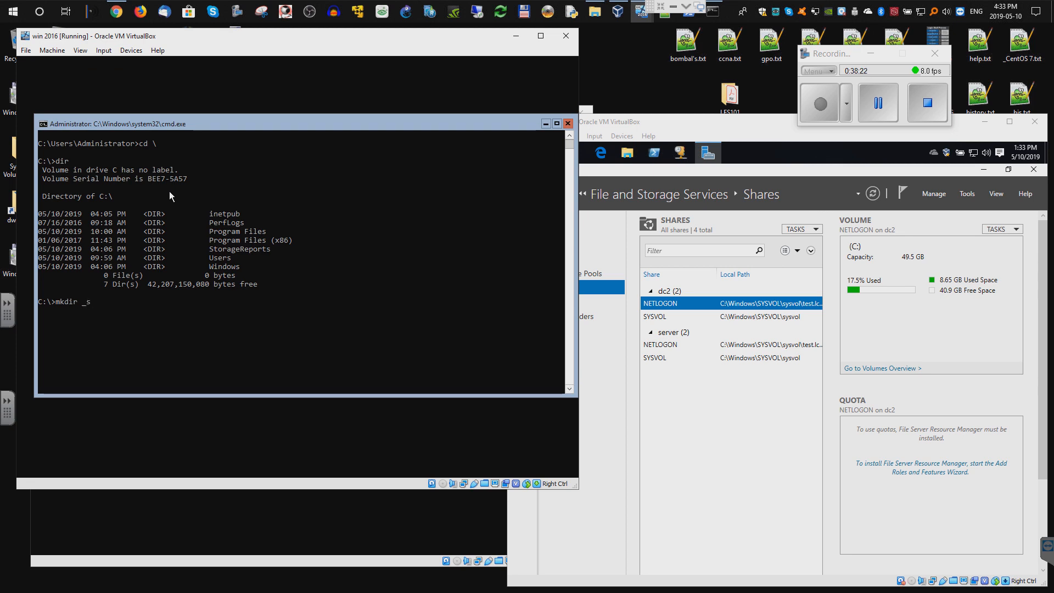
text(hares)
key(Return)
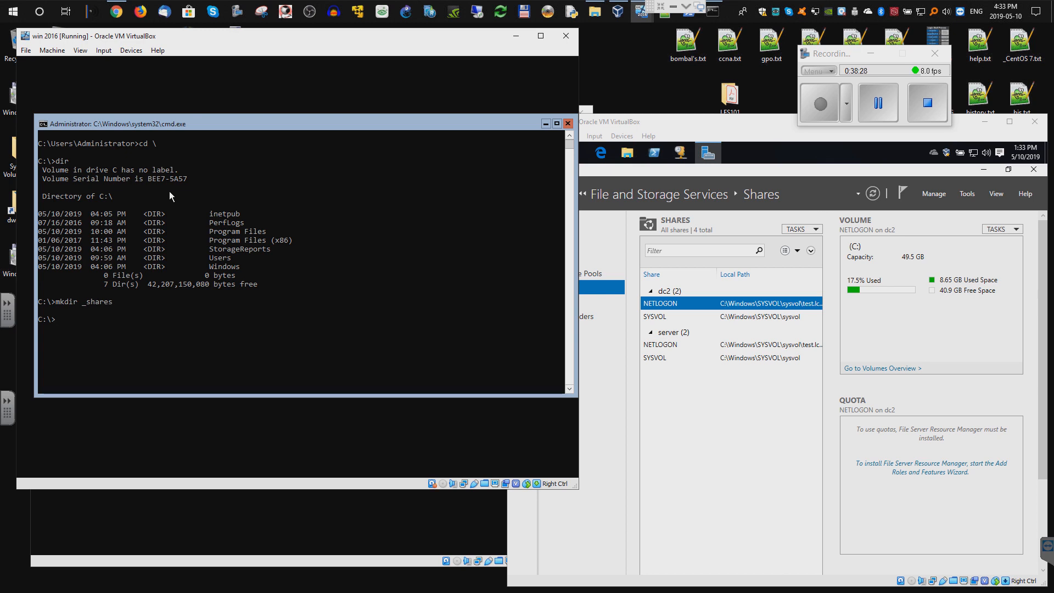
text(mkdir _test)
key(Return)
text(di)
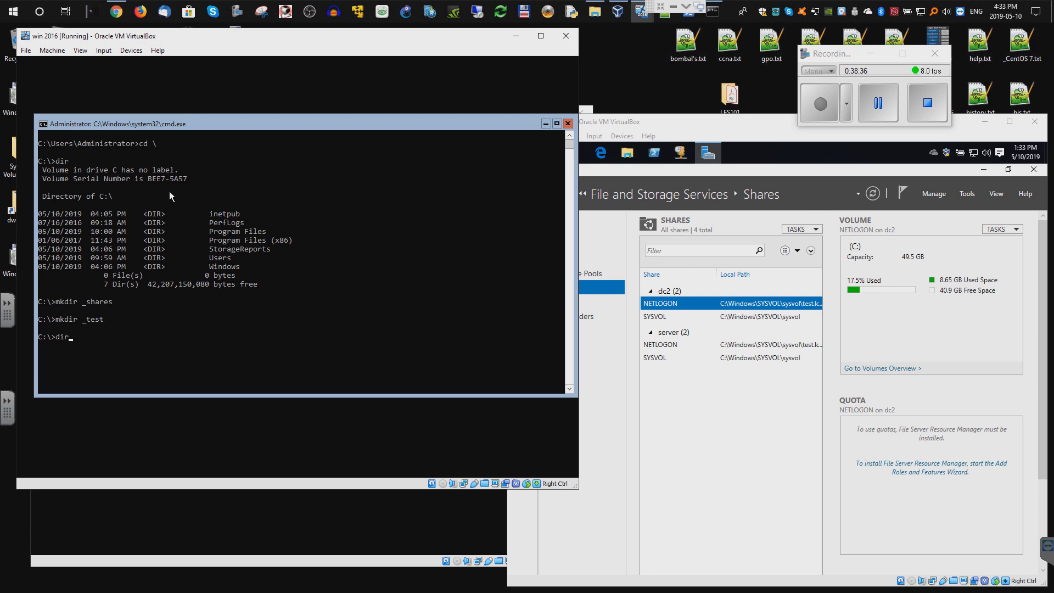
text(r)
key(Return)
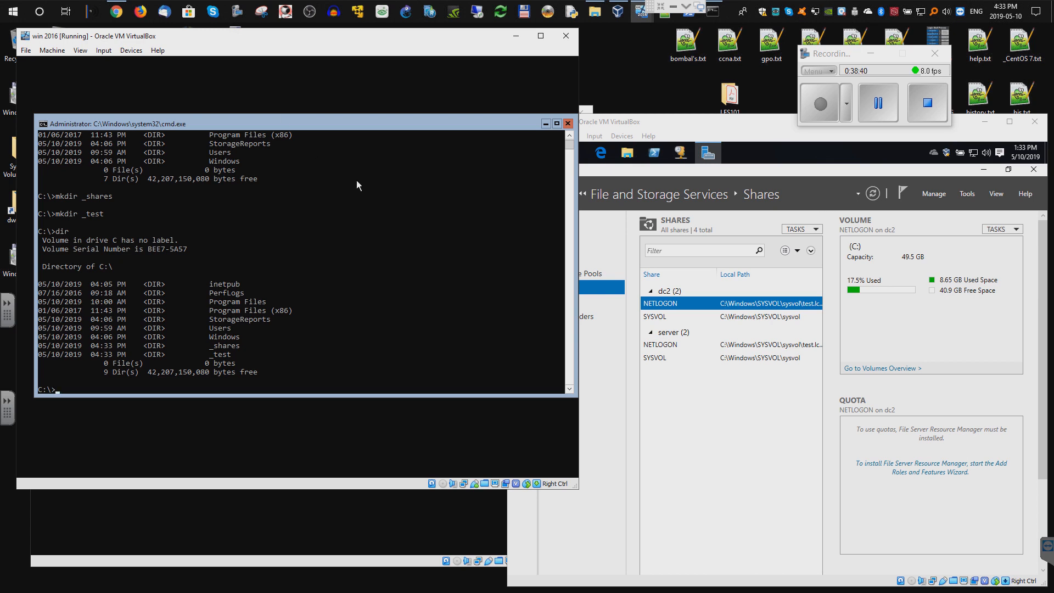
click(733, 146)
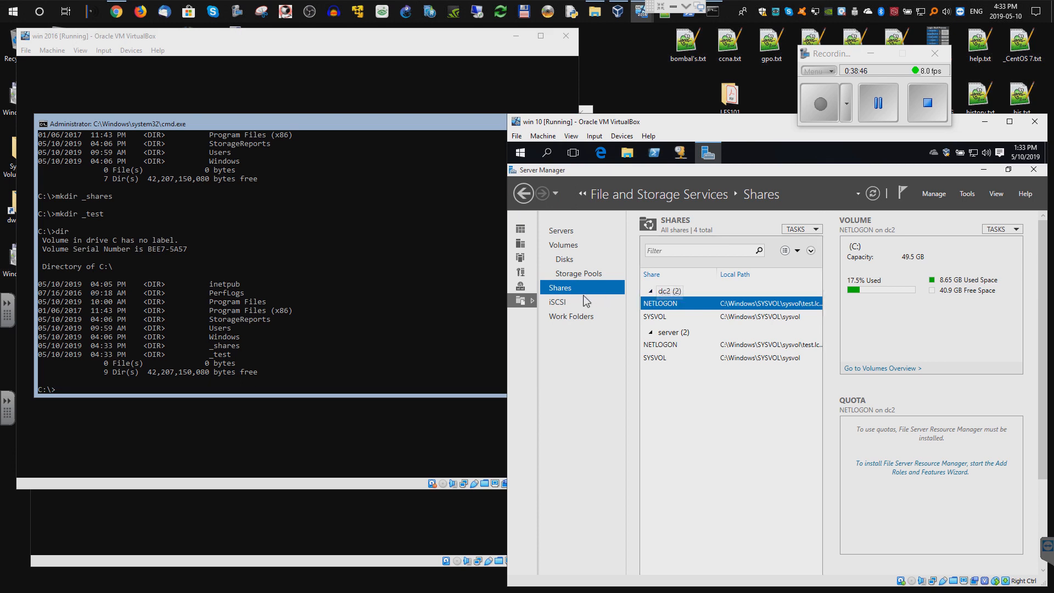
- Start an SMB Share - Quick on server using the custom path C:\_shares
click(564, 273)
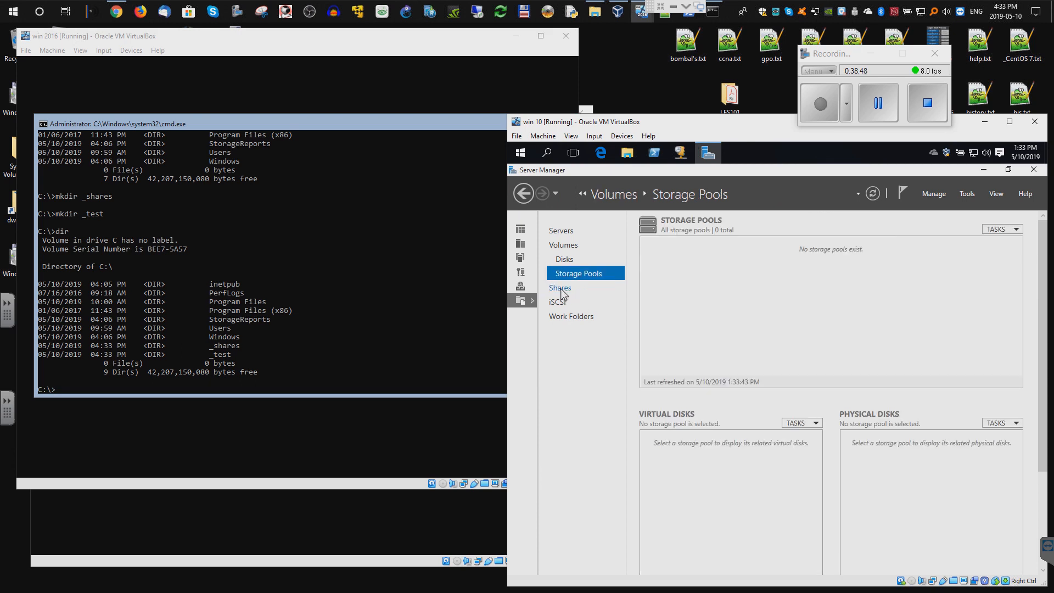
click(561, 291)
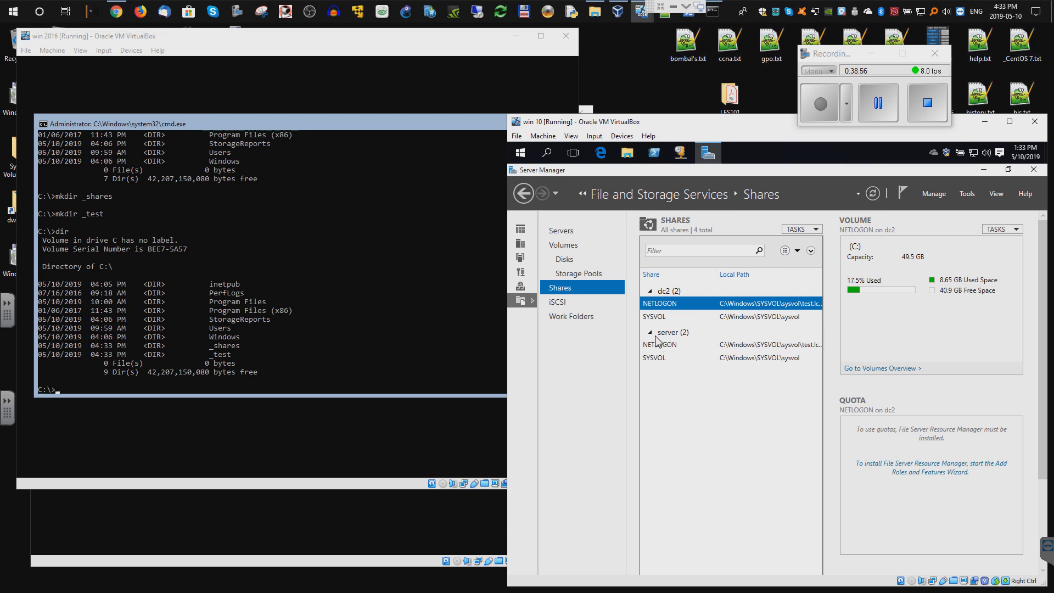
right_click(661, 373)
click(686, 381)
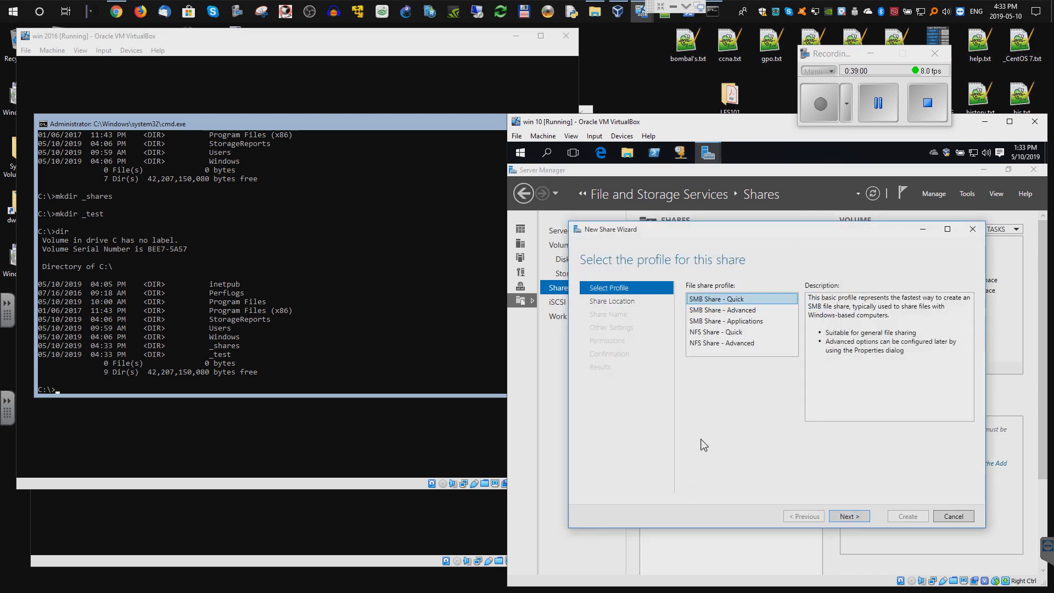
click(869, 517)
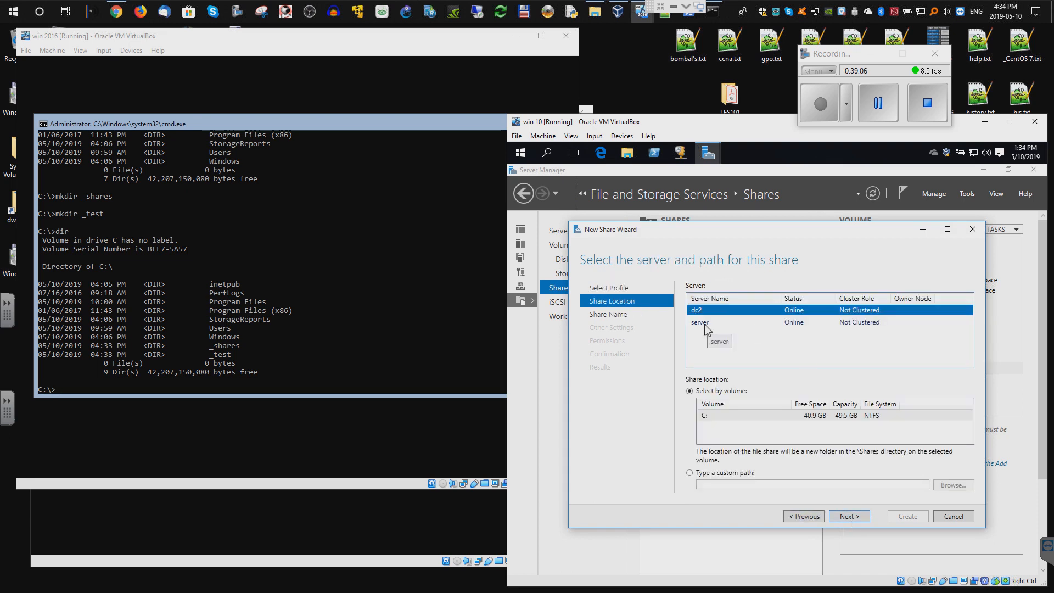
click(705, 328)
click(690, 472)
click(945, 486)
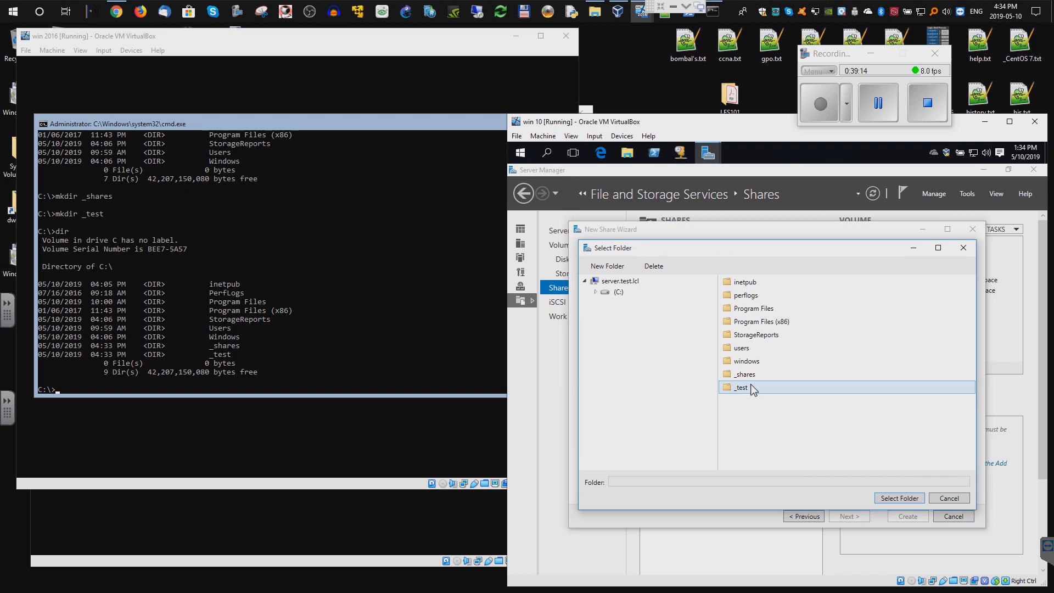
double_click(747, 375)
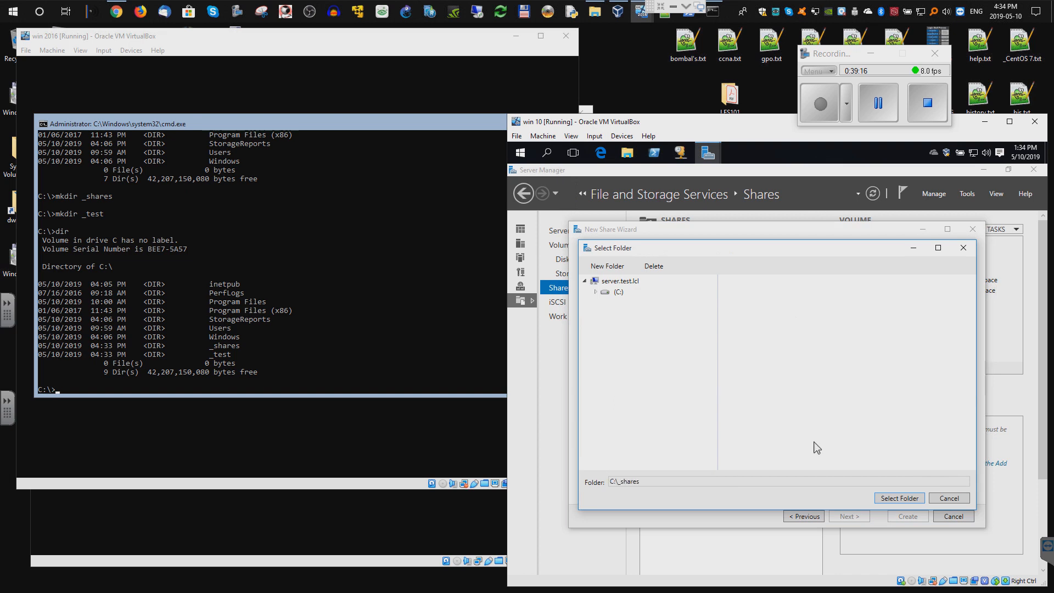
click(913, 501)
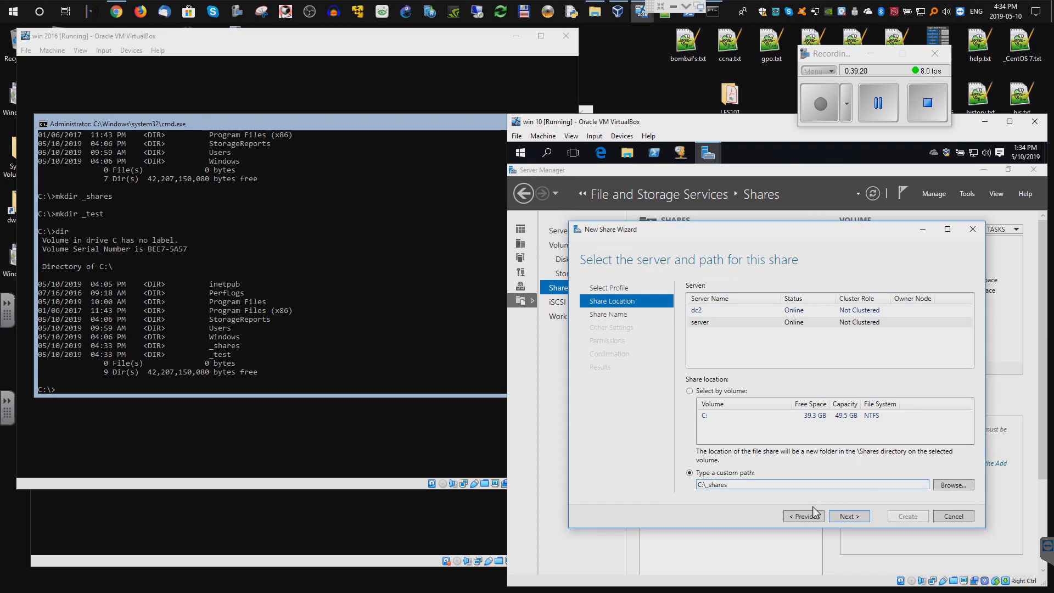
- Enable access-based enumeration for _shares and open its Advanced Security Settings
click(848, 516)
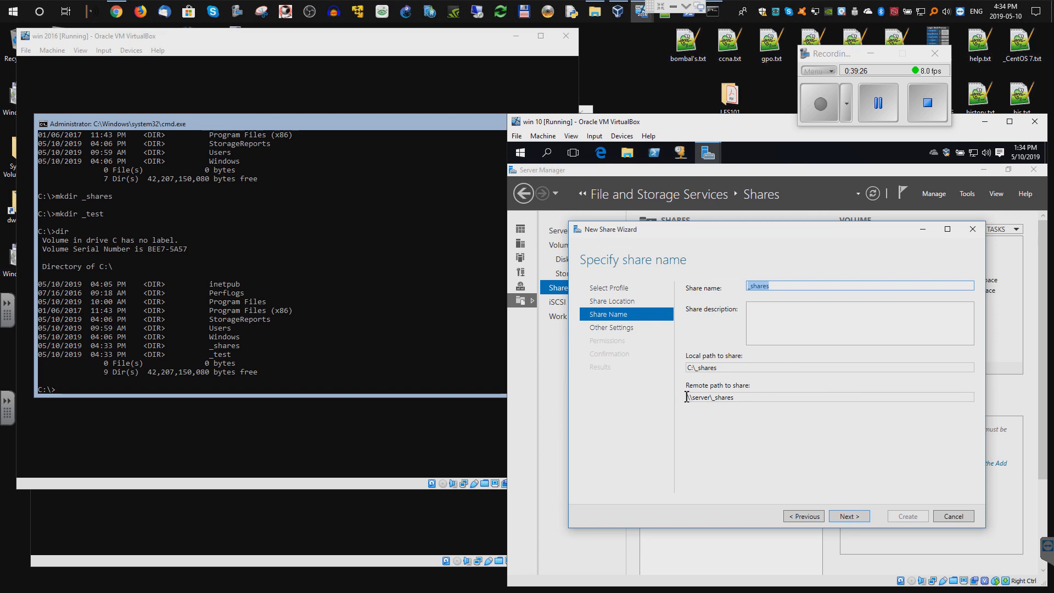
drag(752, 396, 693, 399)
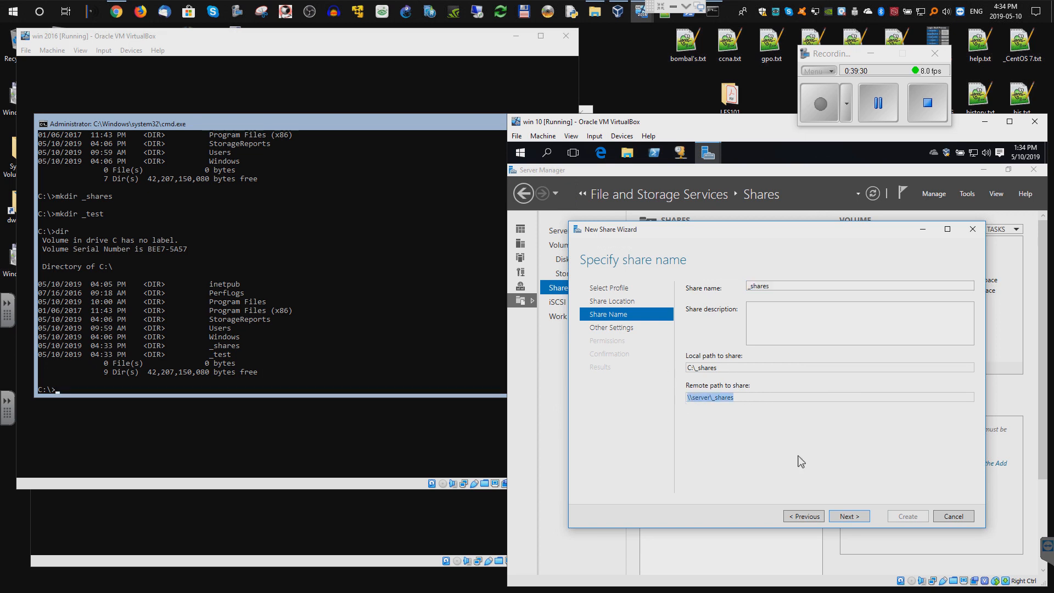
click(853, 515)
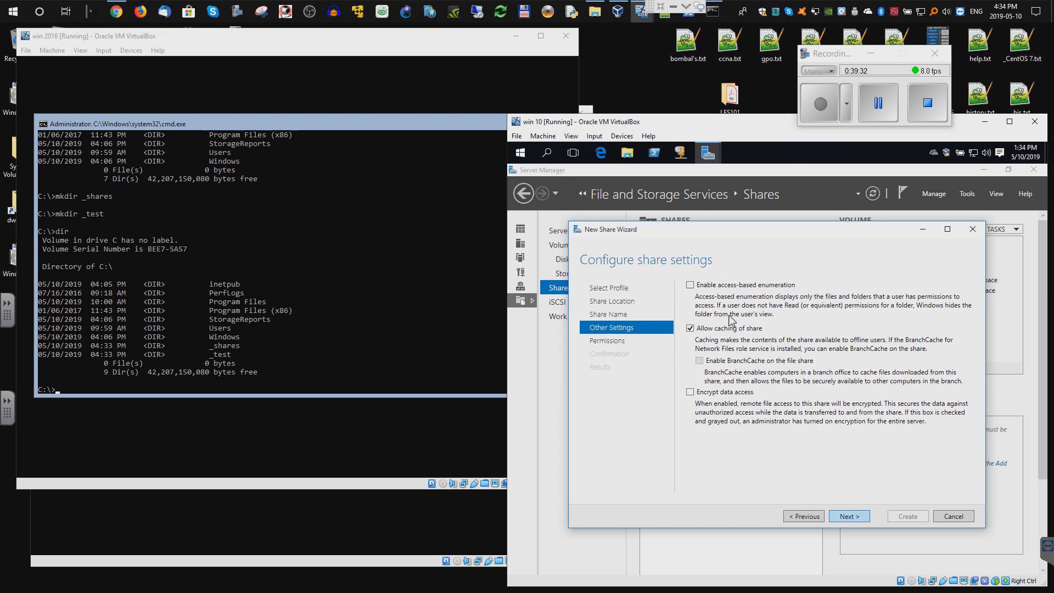
click(692, 287)
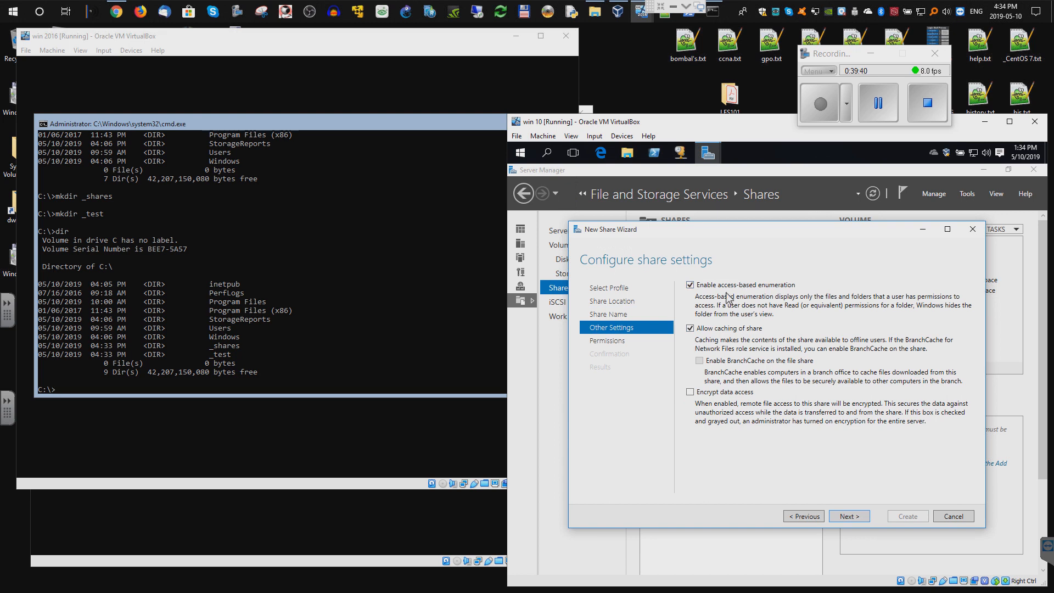
click(849, 517)
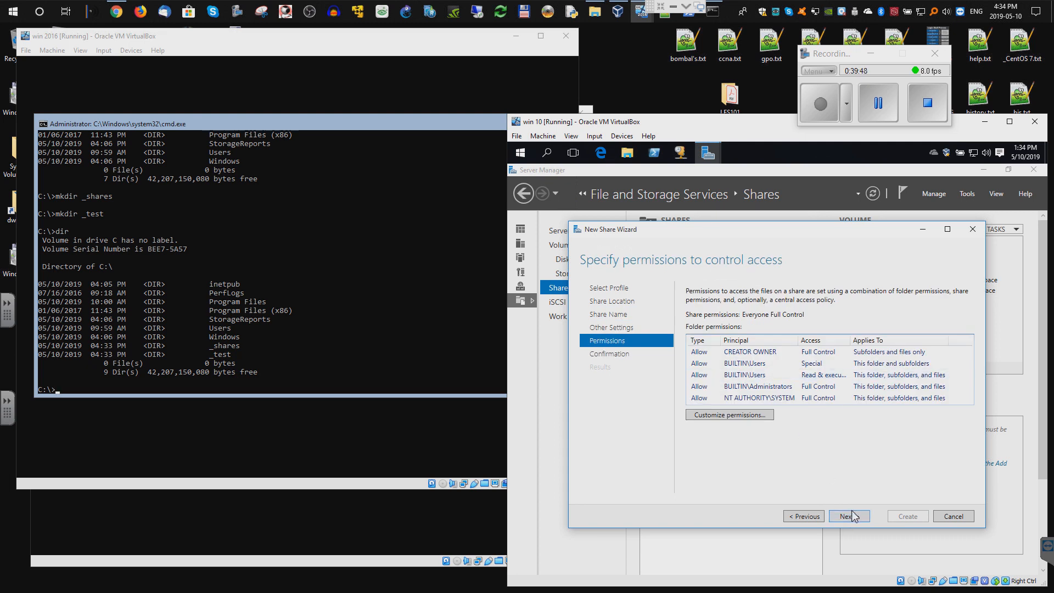
click(746, 420)
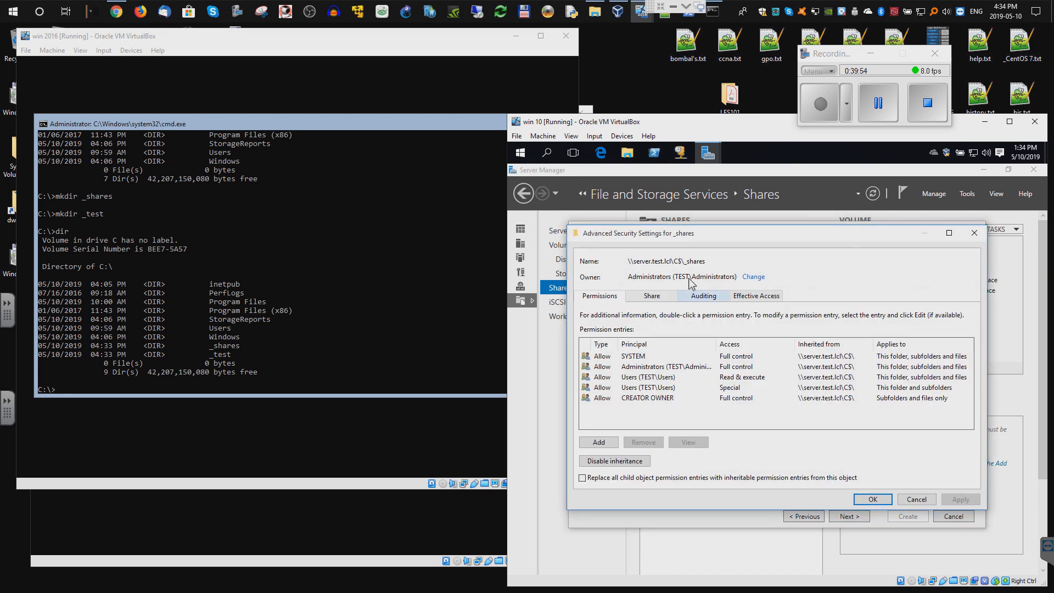
click(521, 156)
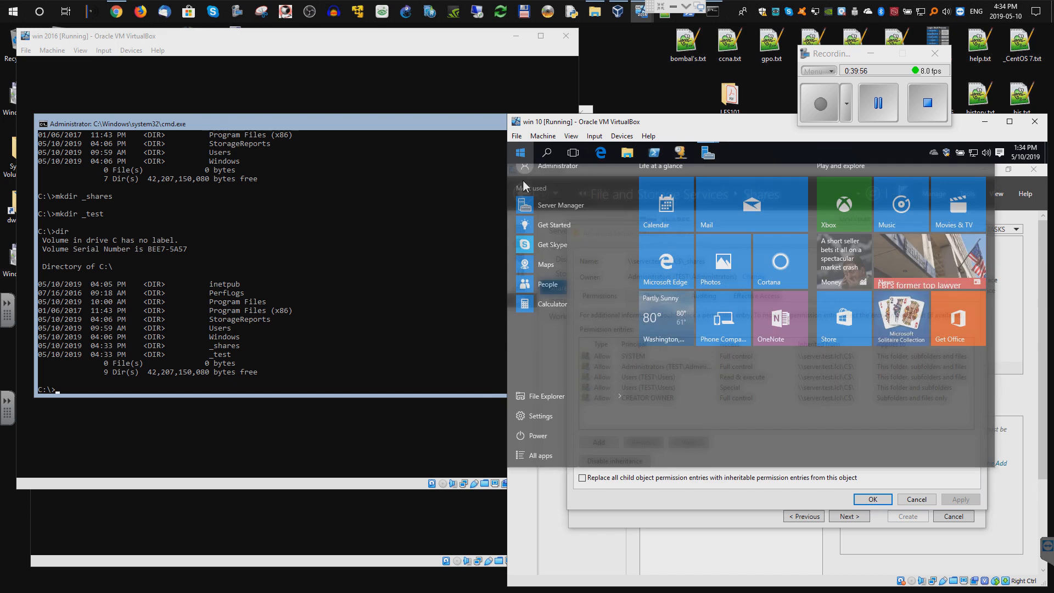
- Open a remote Windows PowerShell session on SERVER from Server Manager's All Servers list
click(878, 102)
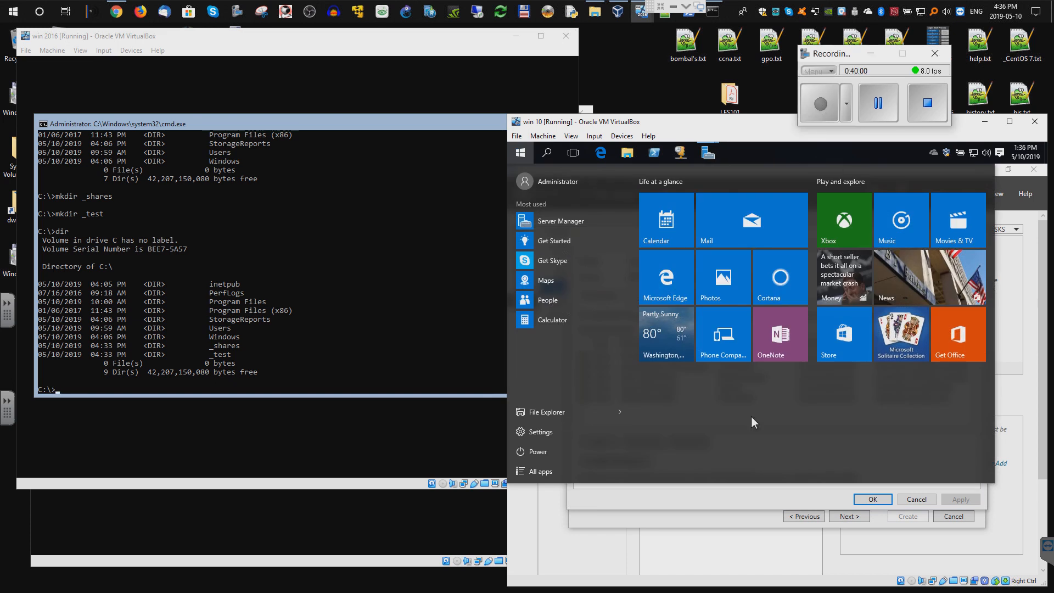
click(581, 539)
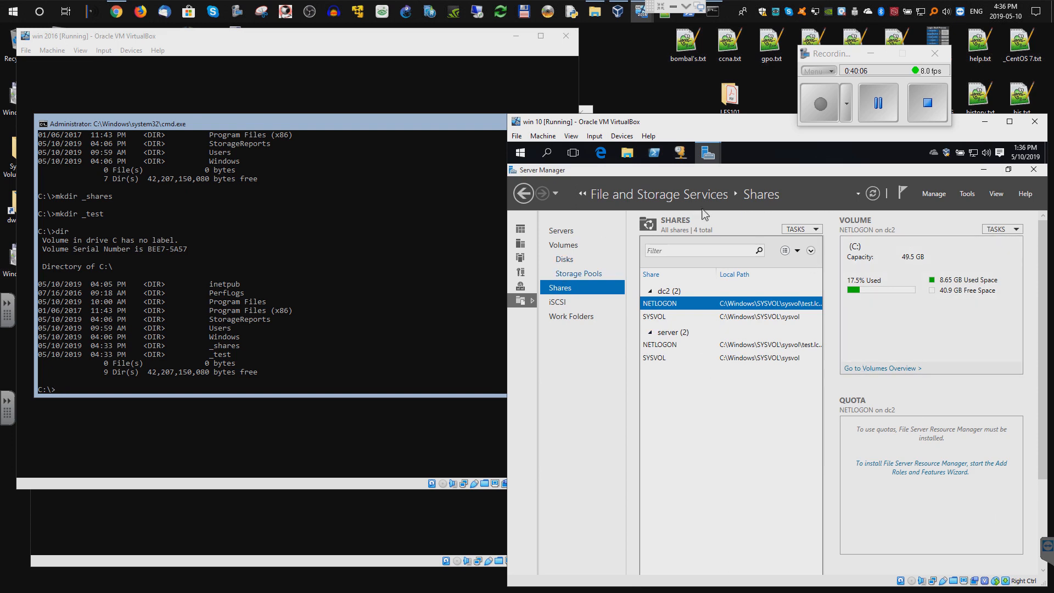
click(523, 232)
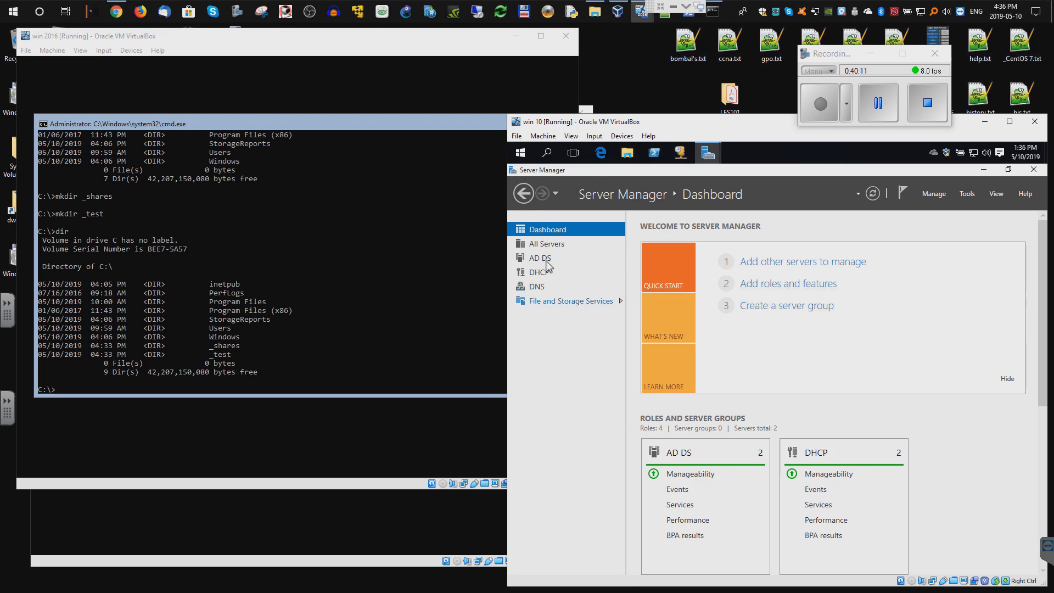
click(544, 243)
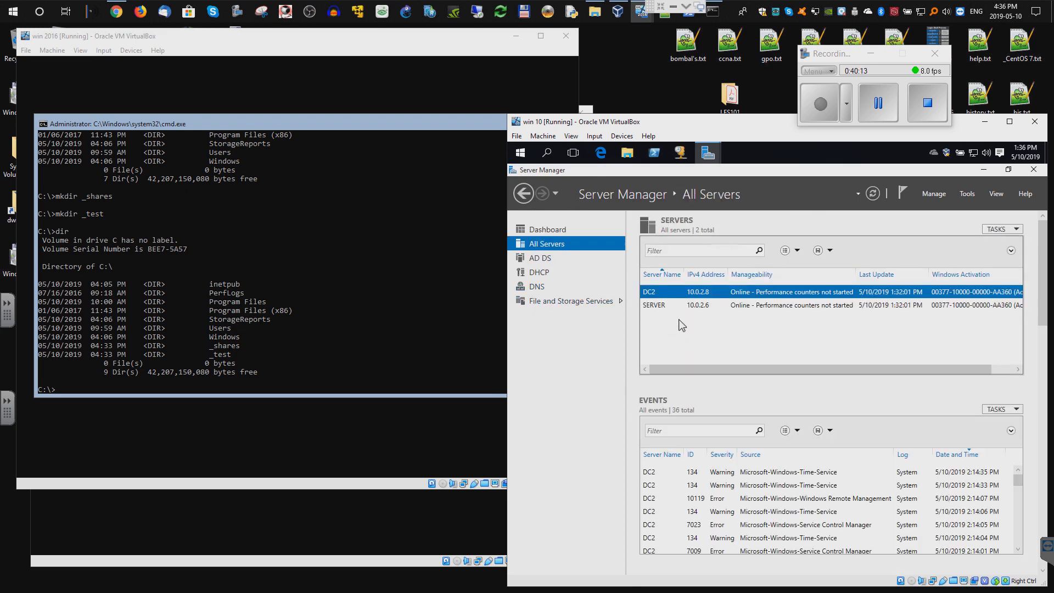
click(656, 306)
right_click(656, 306)
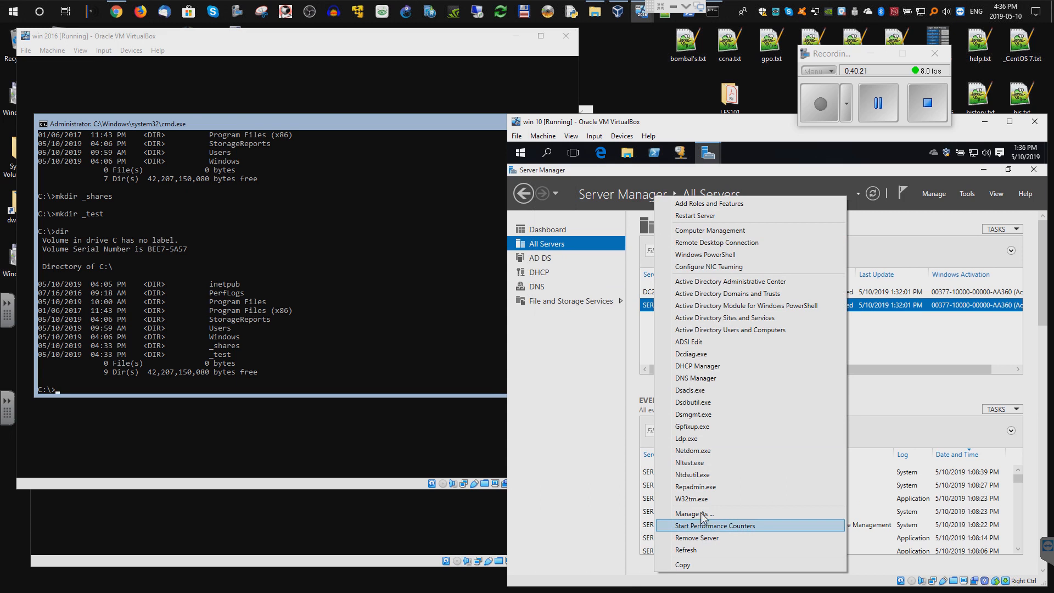
click(721, 256)
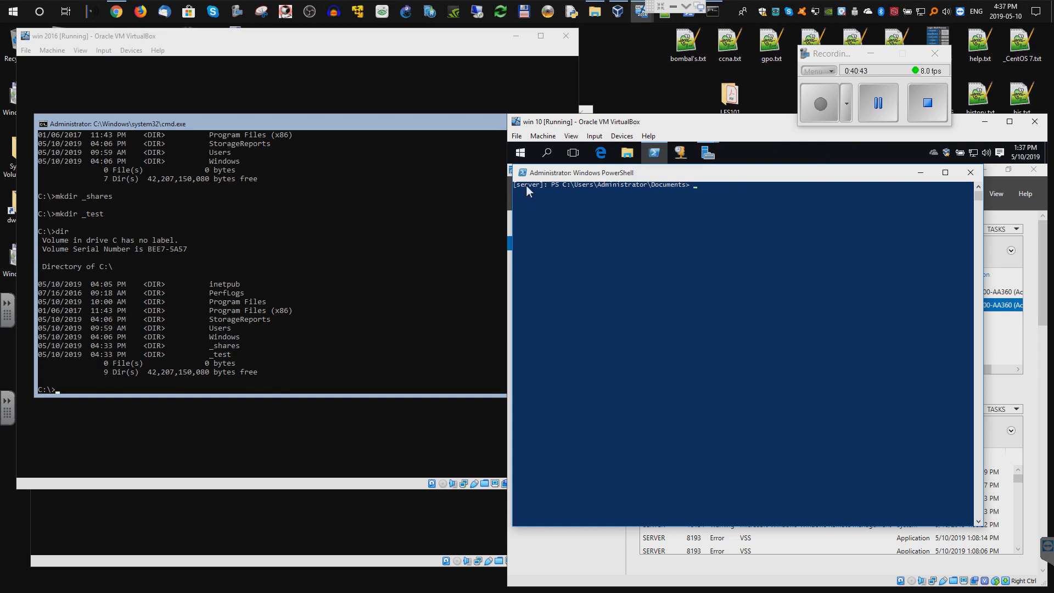
- Run New-ADOrganizationalUnit with the name add_users in the server's PowerShell
right_click(726, 210)
key(BackSpace)
key(BackSpace)
key(BackSpace)
key(BackSpace)
key(BackSpace)
key(BackSpace)
key(BackSpace)
key(BackSpace)
key(BackSpace)
key(BackSpace)
key(BackSpace)
key(BackSpace)
text(add)
text(")
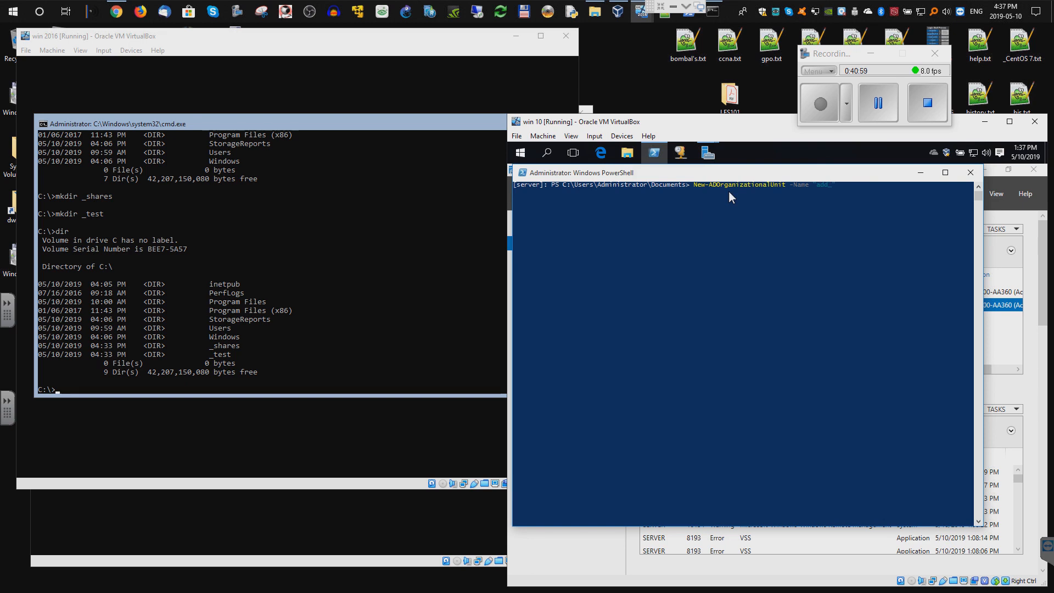
text(users')
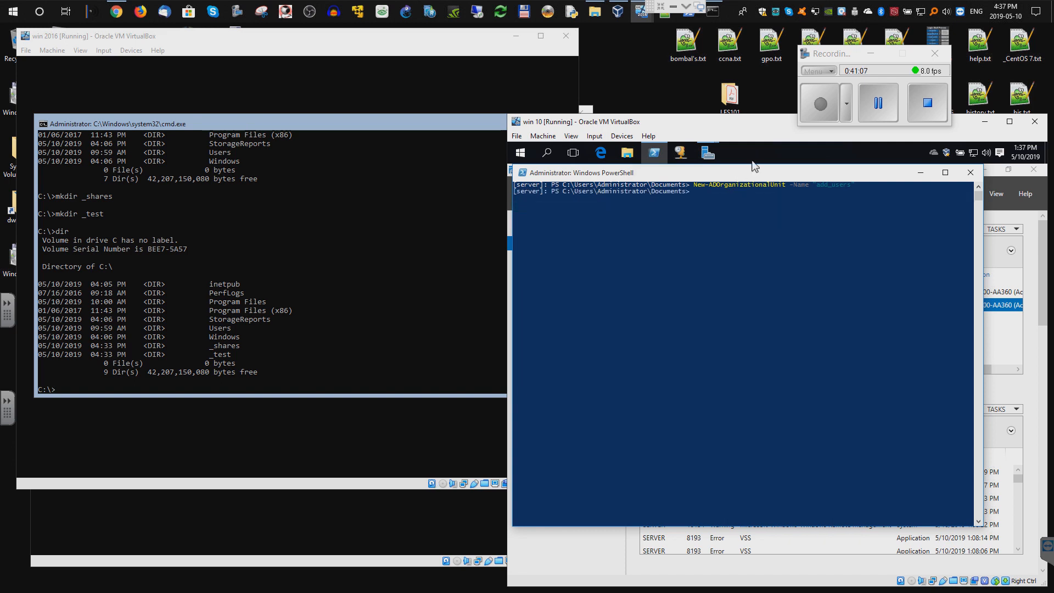
- Expand Windows Administrative Tools in the Start menu's full app list
click(517, 152)
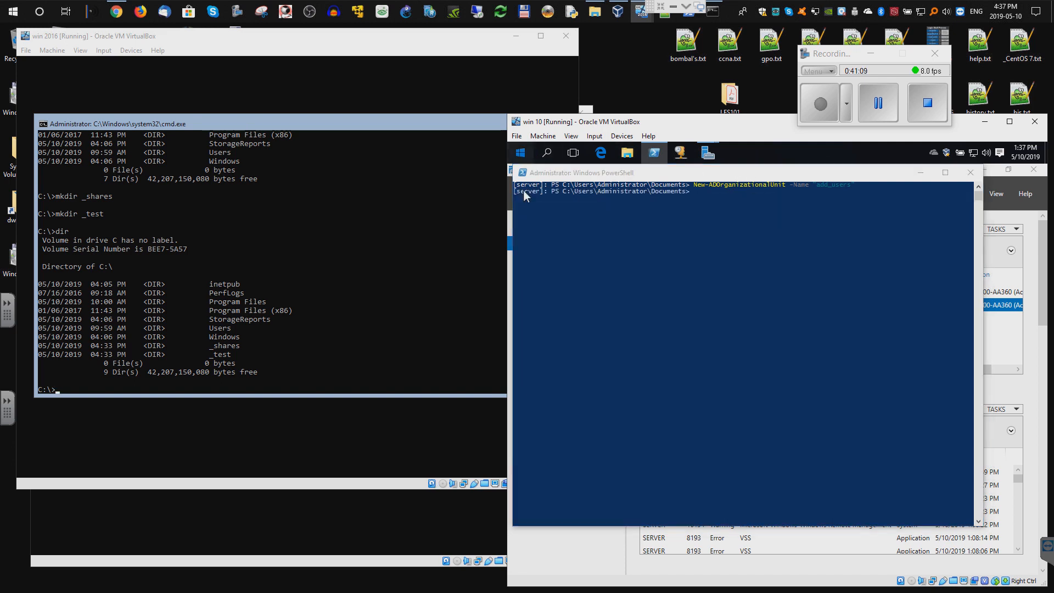
click(541, 471)
scroll(567, 362, down, 5)
scroll(565, 361, down, 8)
click(571, 335)
- Launch Active Directory Users and Computers and pin it to the taskbar beside PowerShell
scroll(576, 384, down, 2)
scroll(572, 401, down, 1)
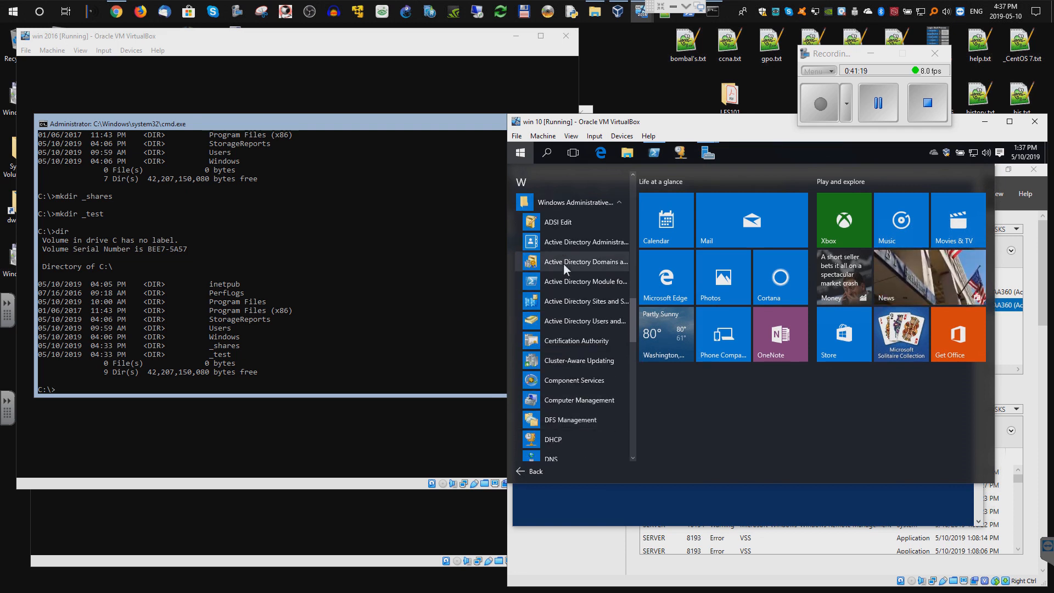
click(563, 321)
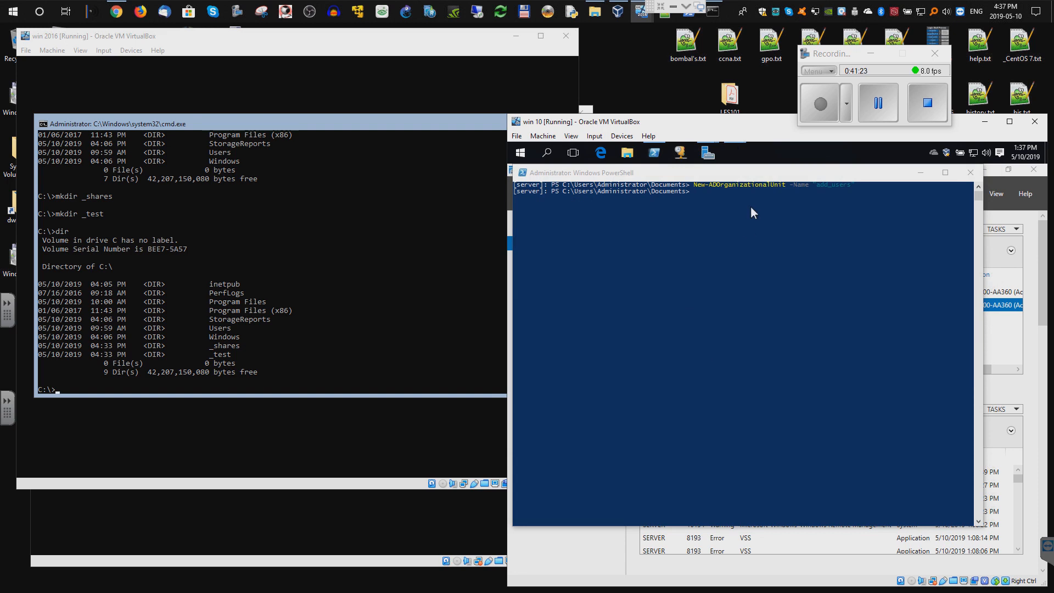
right_click(734, 155)
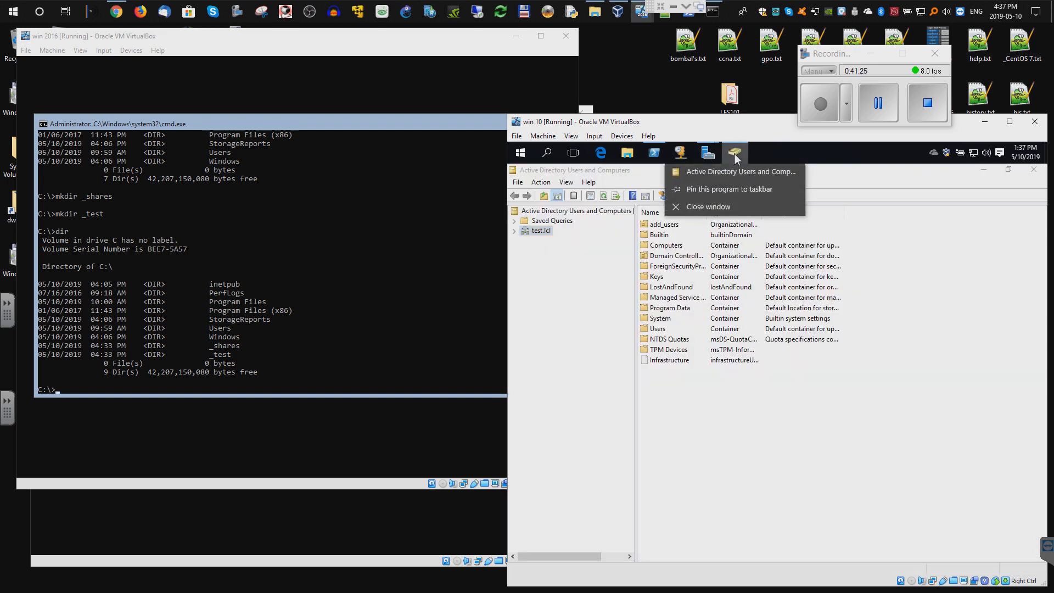
click(722, 189)
drag(734, 152, 680, 154)
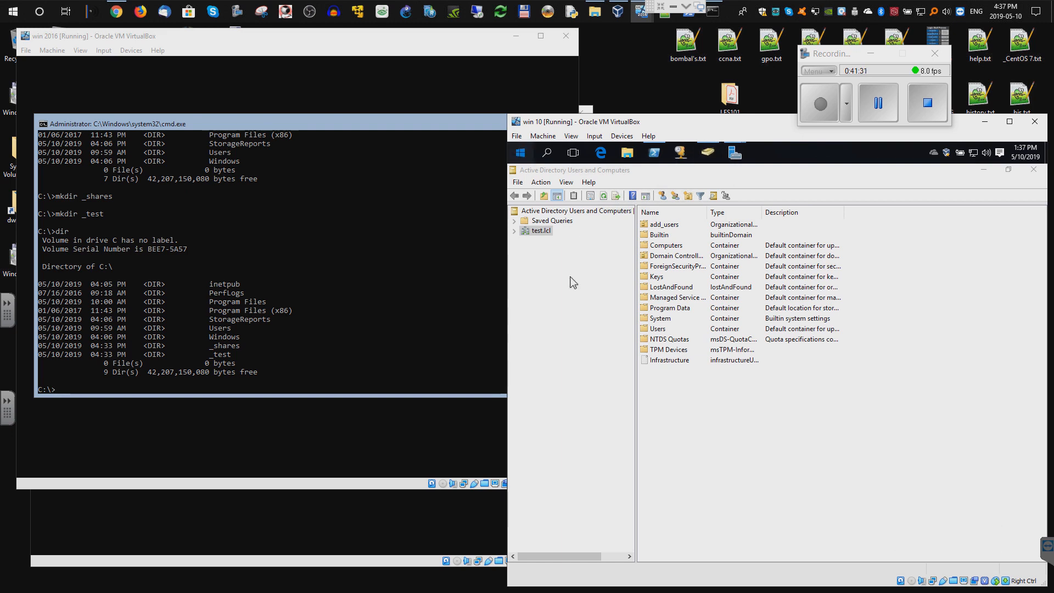
key(super)
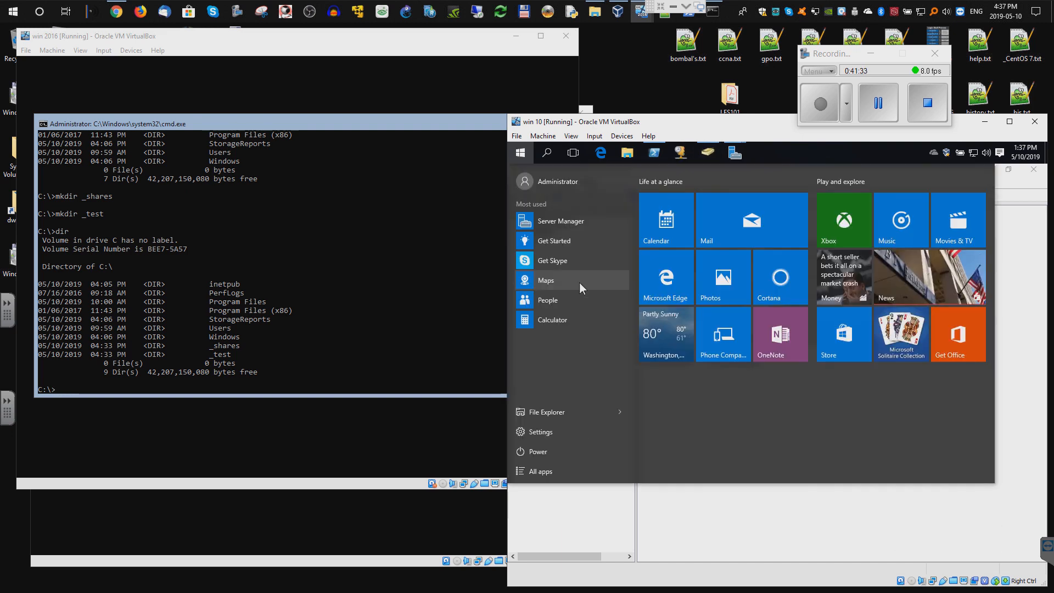
key(super)
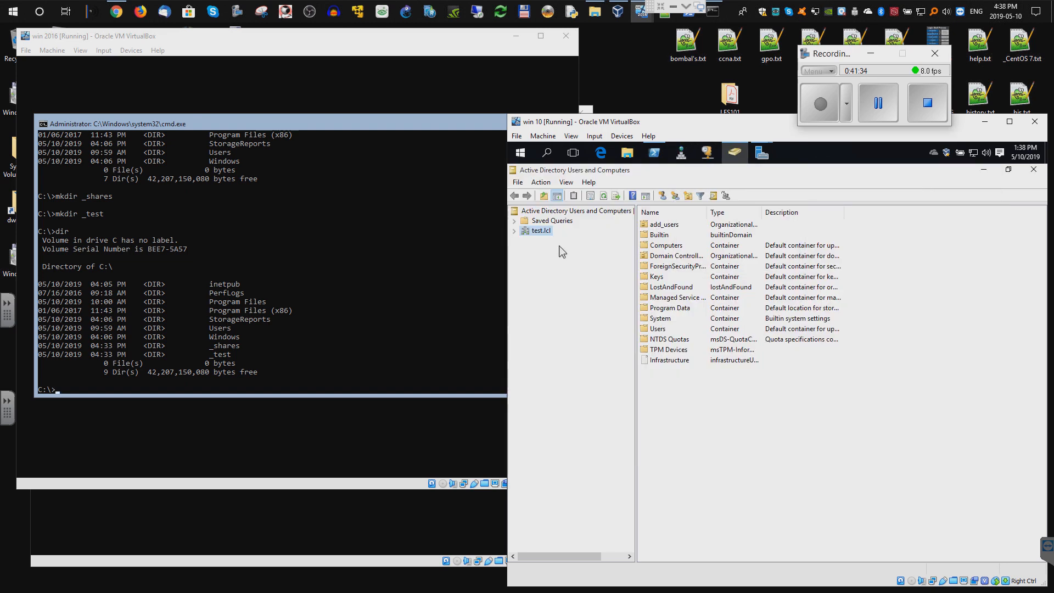
- Expand test.lcl and confirm the add_users unit exists and is empty
click(514, 231)
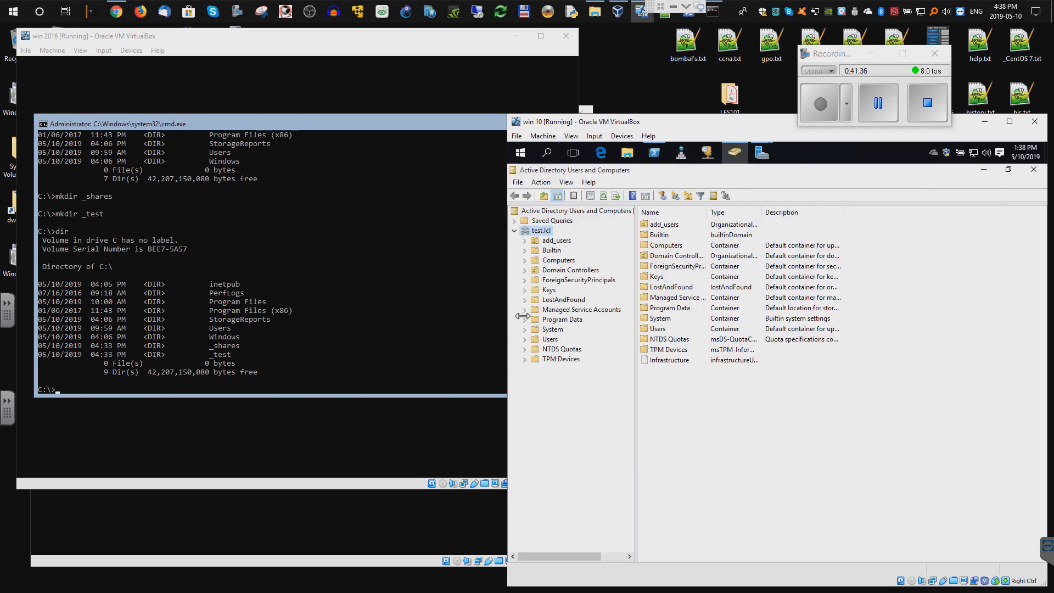
click(557, 241)
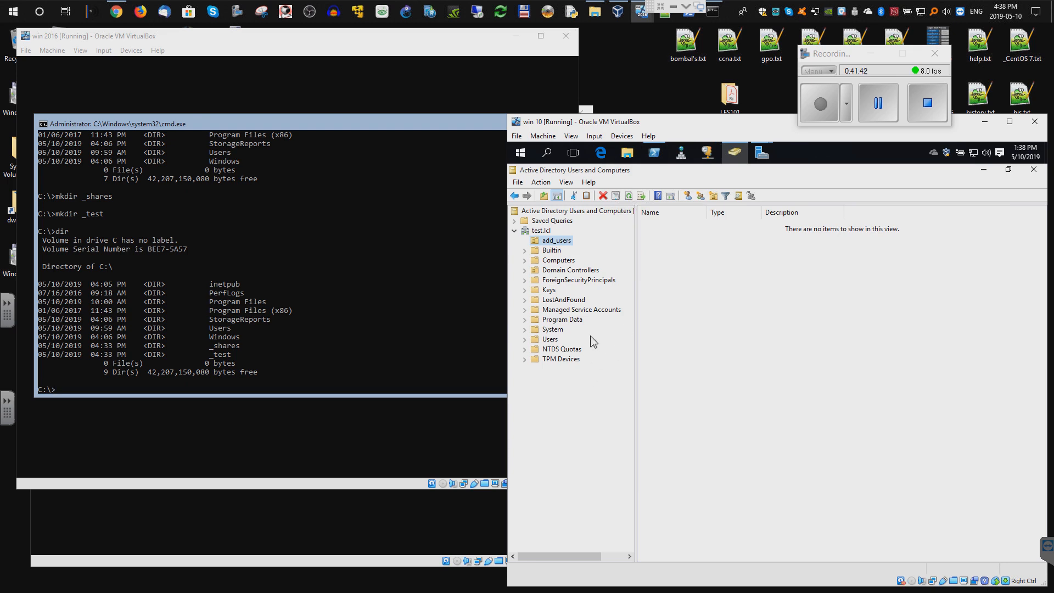
right_click(723, 265)
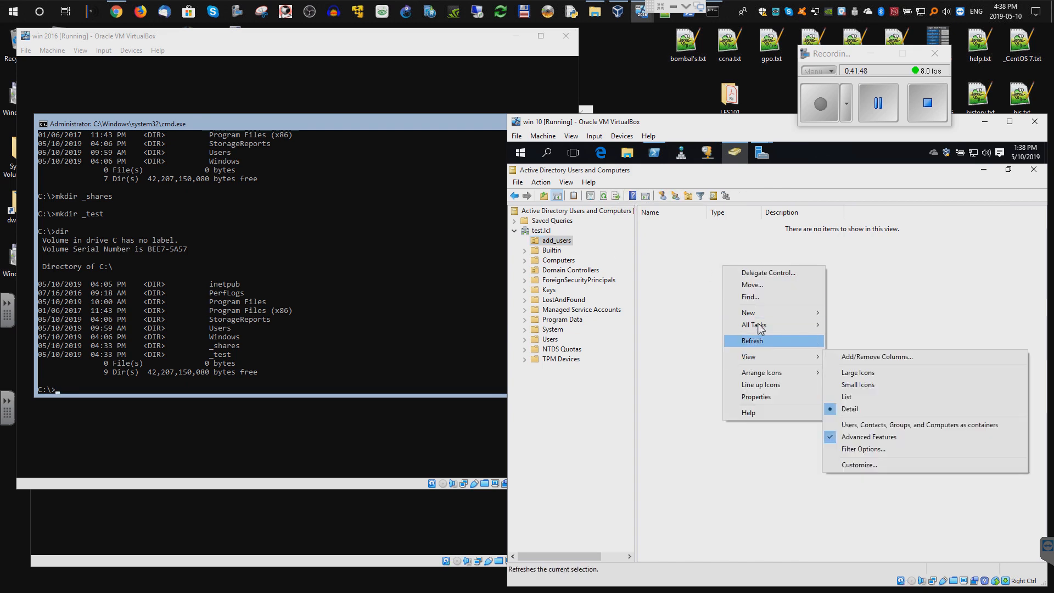
mouse_move(759, 311)
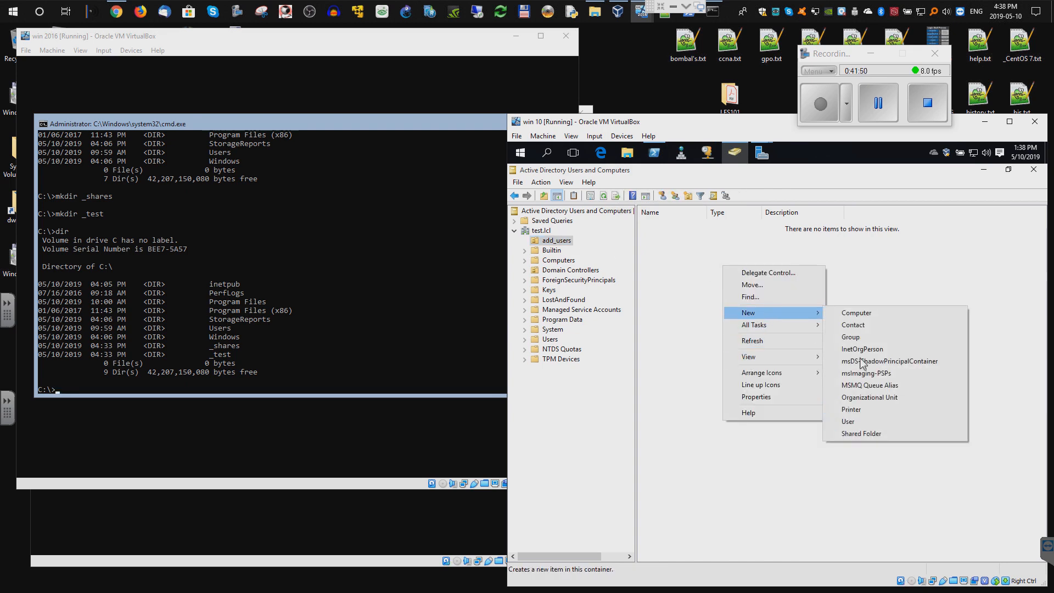
click(846, 421)
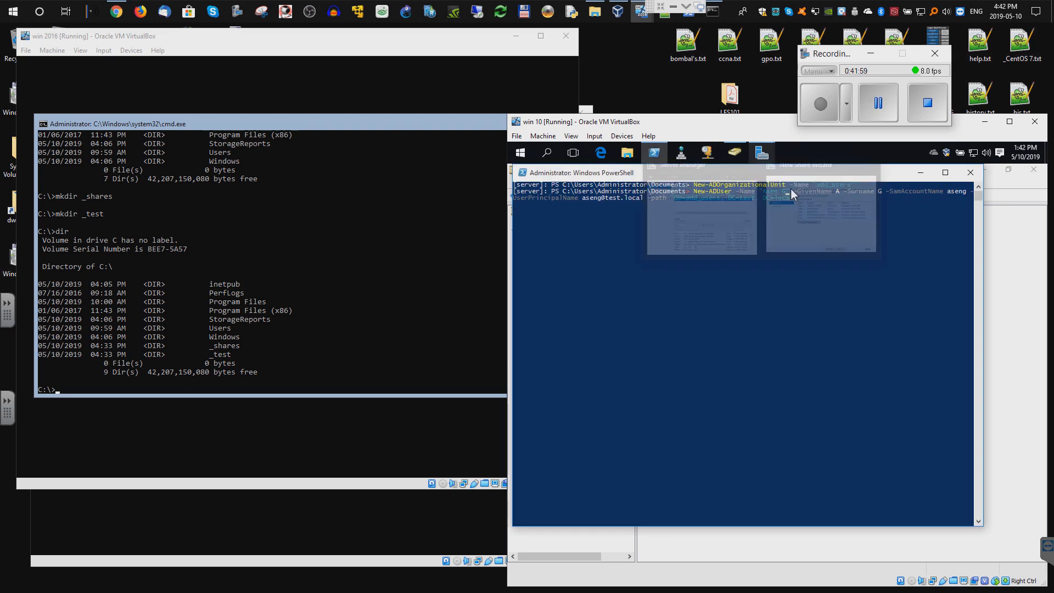
- Focus the PowerShell window holding the New-ADUser command with -path OU=add_users
click(942, 336)
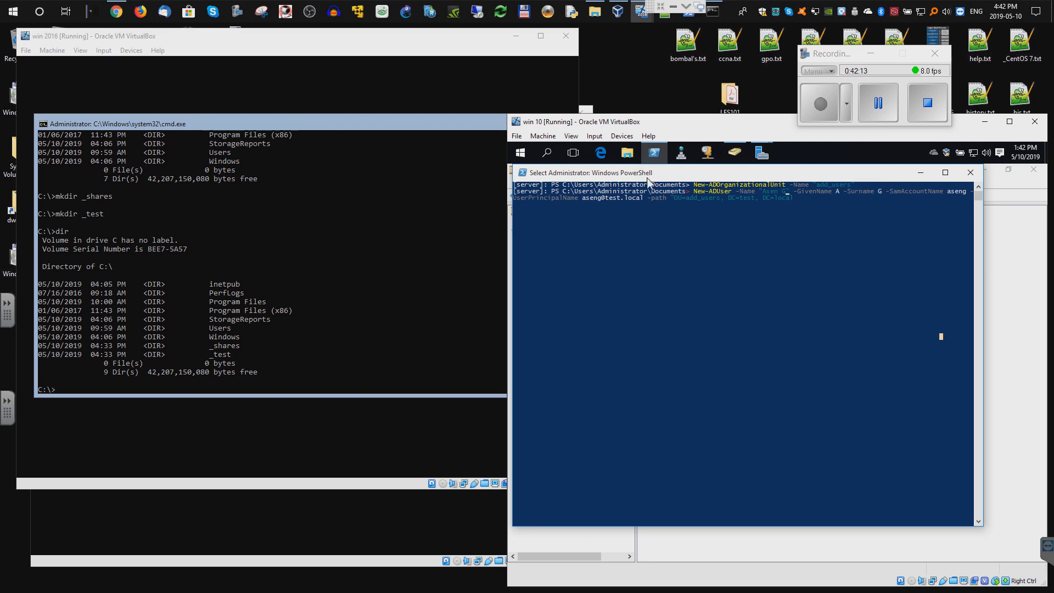
- Launch ADSI Edit from the Windows Administrative Tools group in the Start menu
click(521, 152)
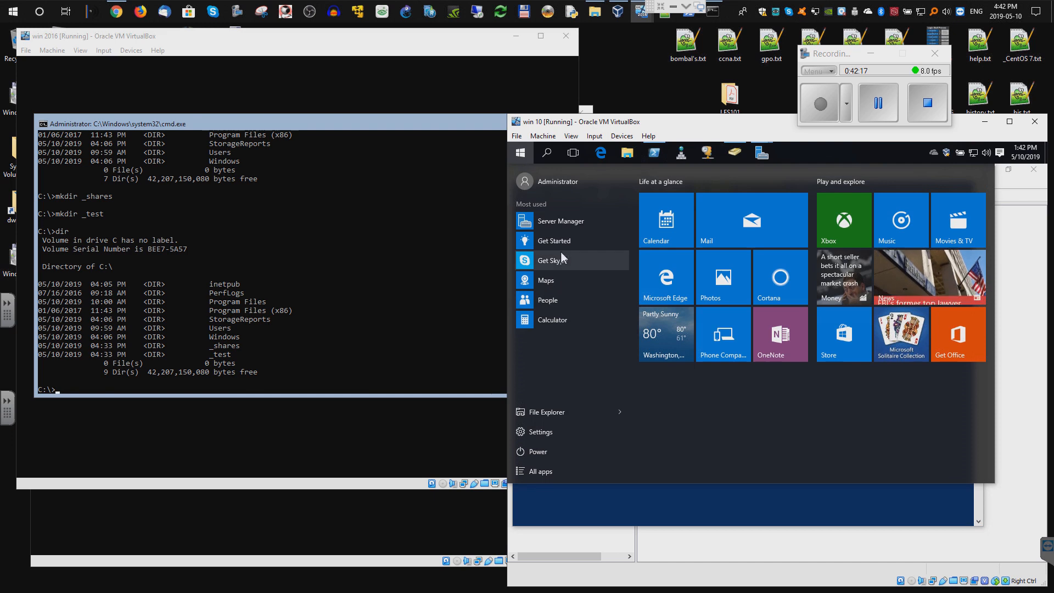
click(533, 472)
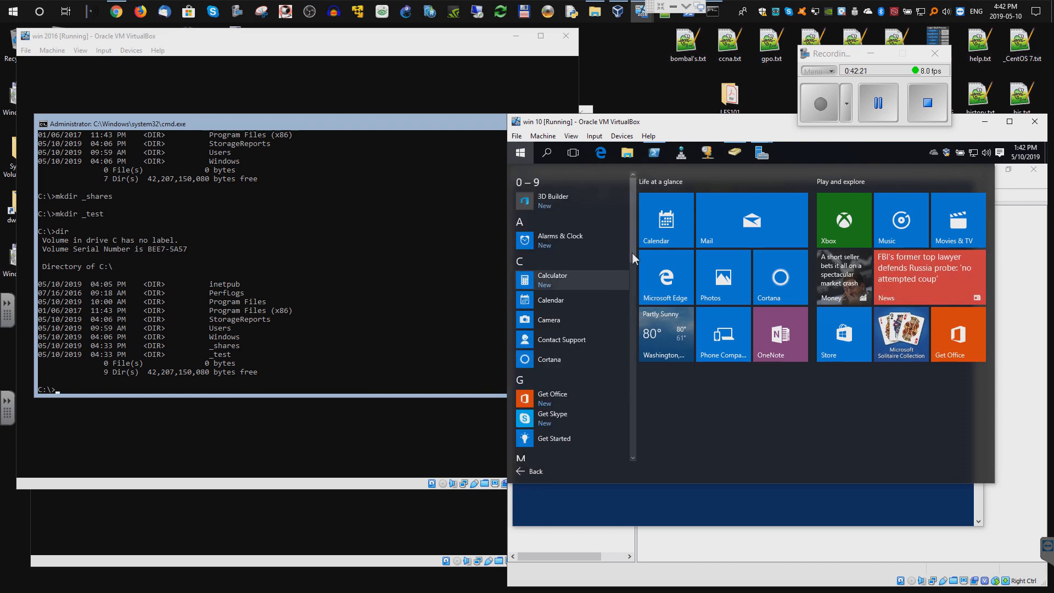
drag(631, 252, 631, 456)
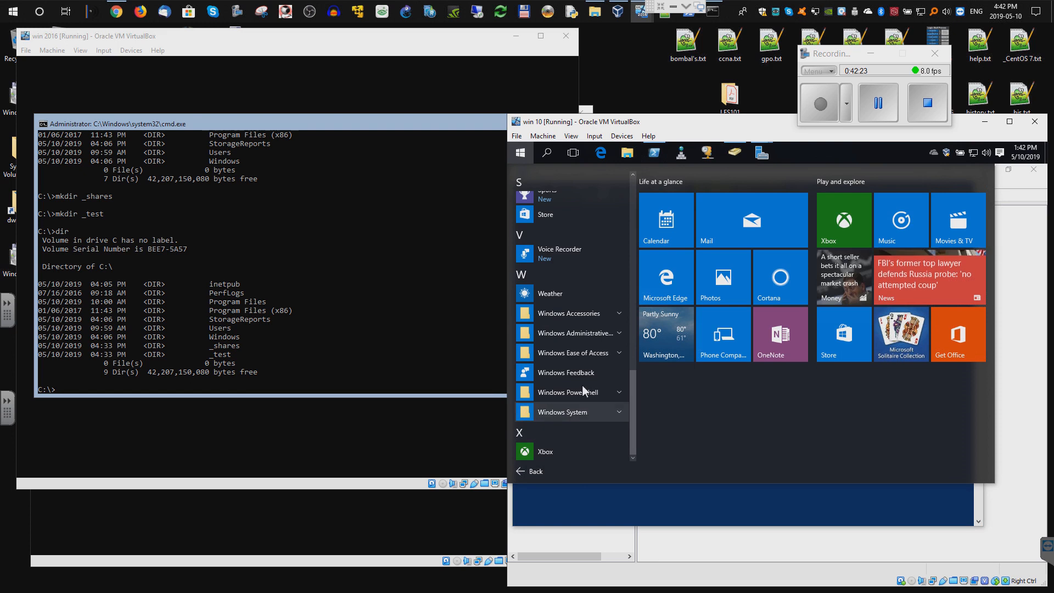
click(572, 333)
click(559, 351)
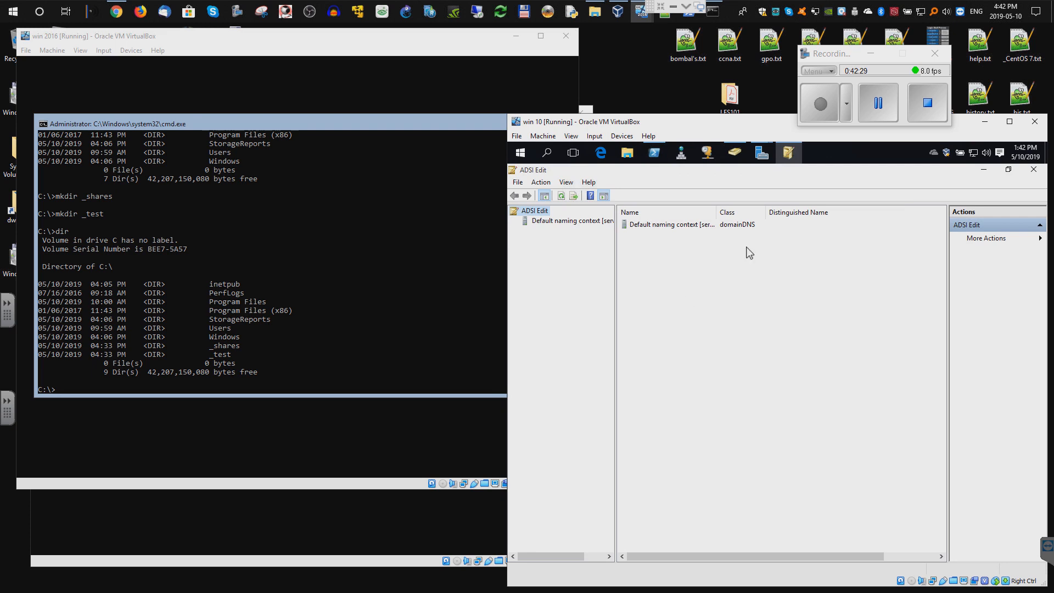
- Inspect OU=add_users properties under DC=test,DC=lcl, then close them and minimize ADSI Edit
double_click(553, 221)
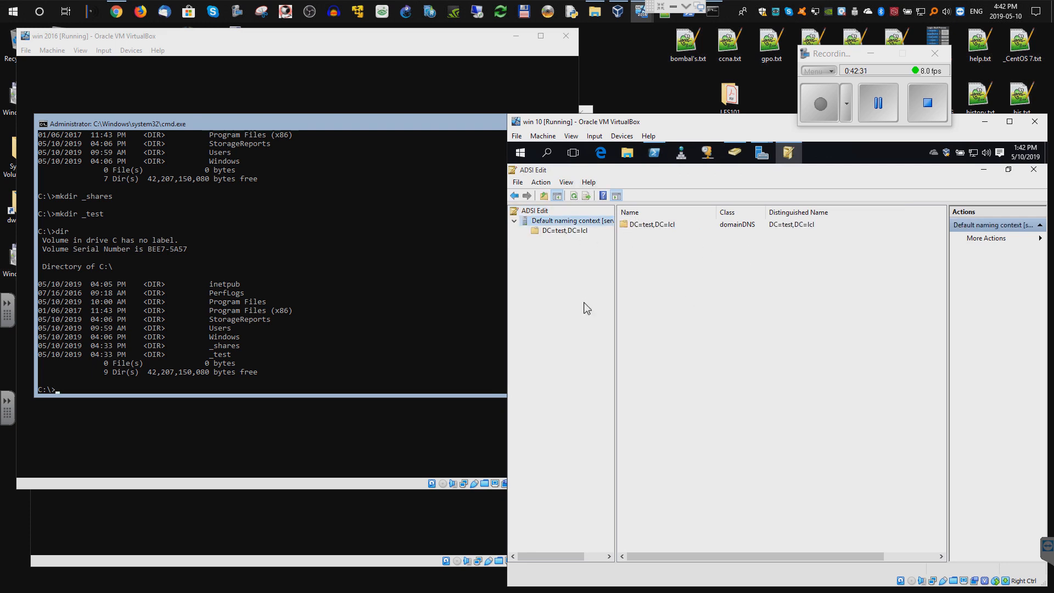
double_click(572, 232)
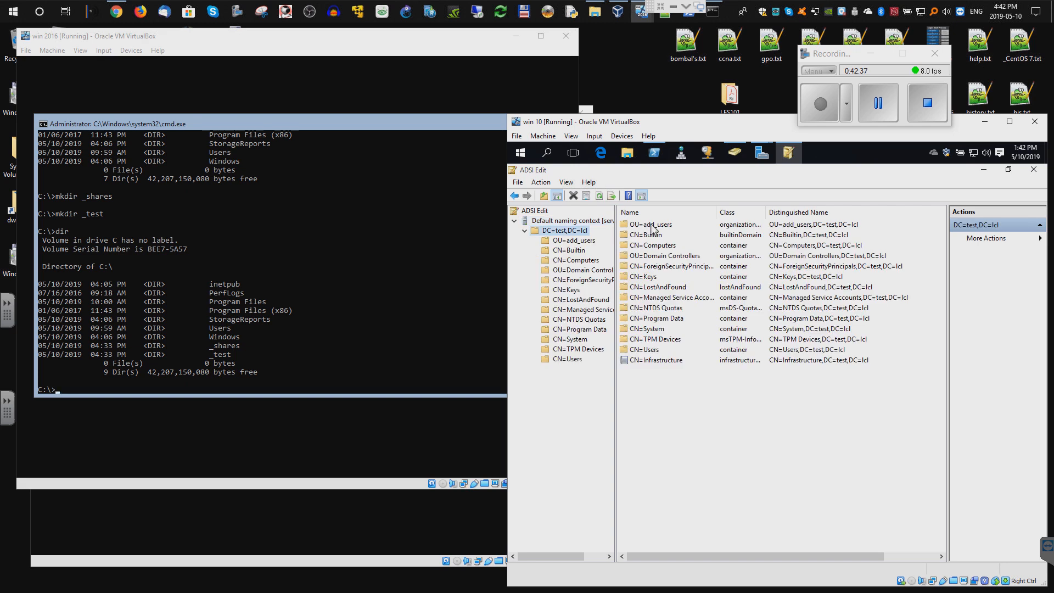
double_click(652, 226)
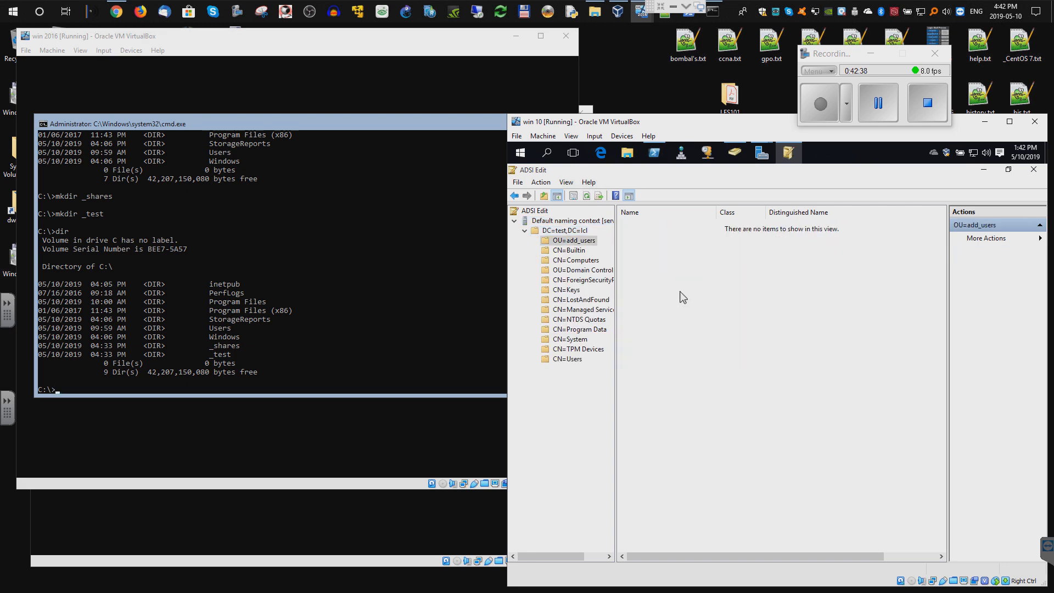
right_click(574, 241)
click(607, 358)
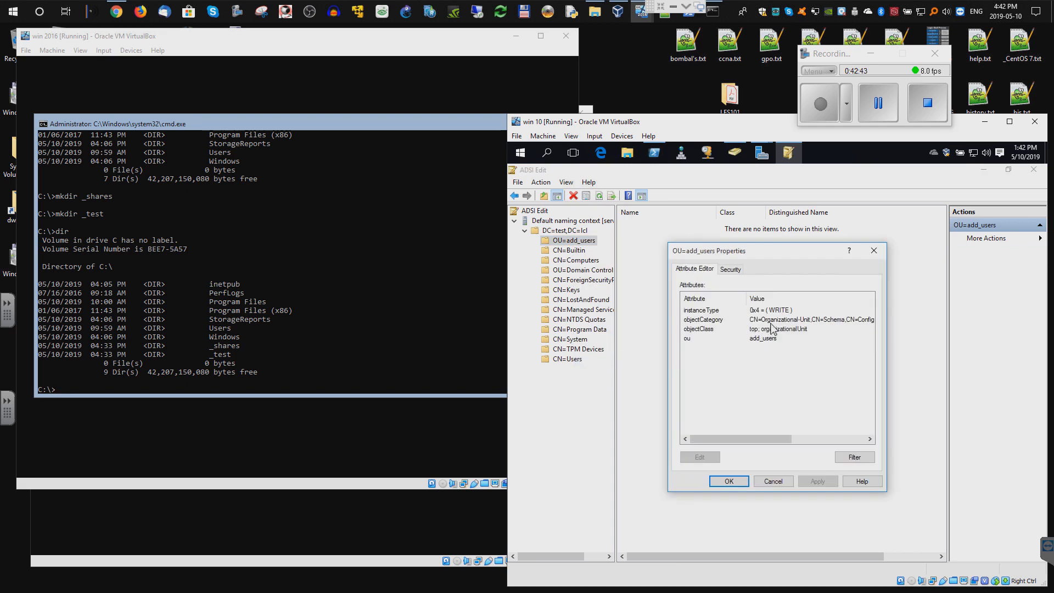
drag(784, 441, 850, 441)
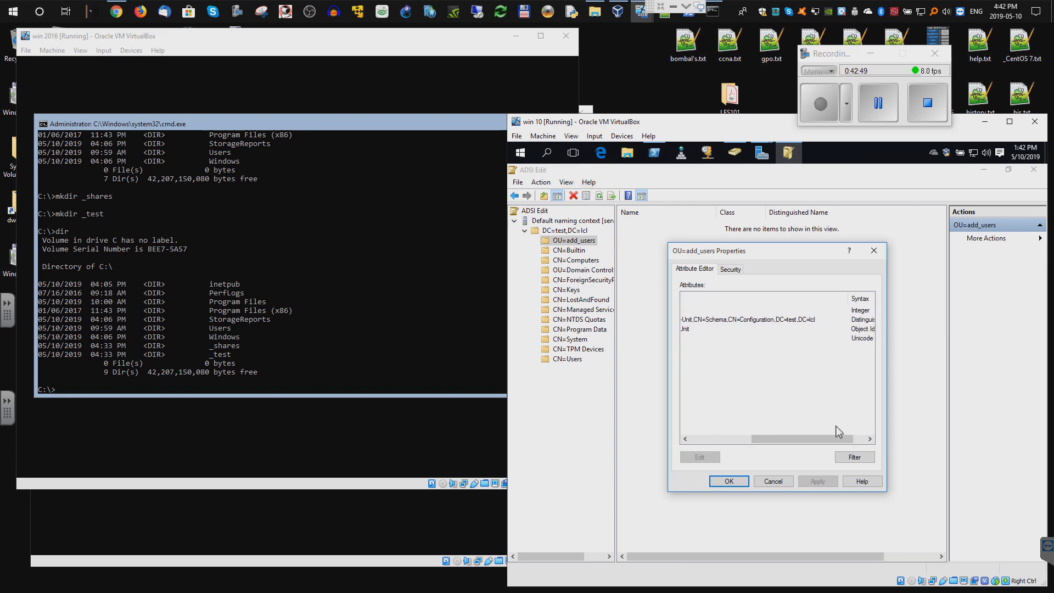
drag(835, 443, 763, 448)
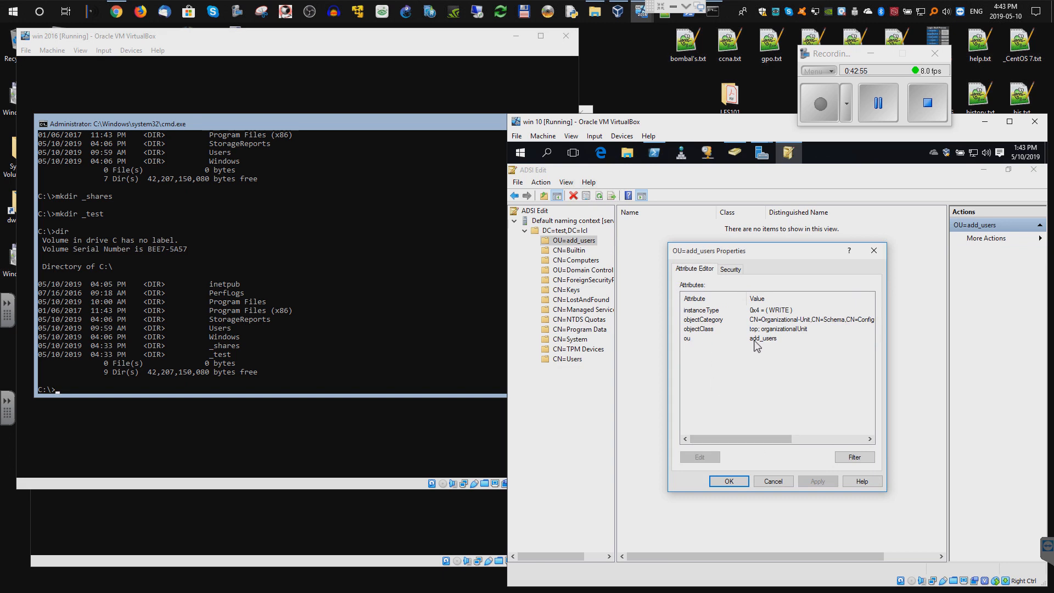
click(880, 252)
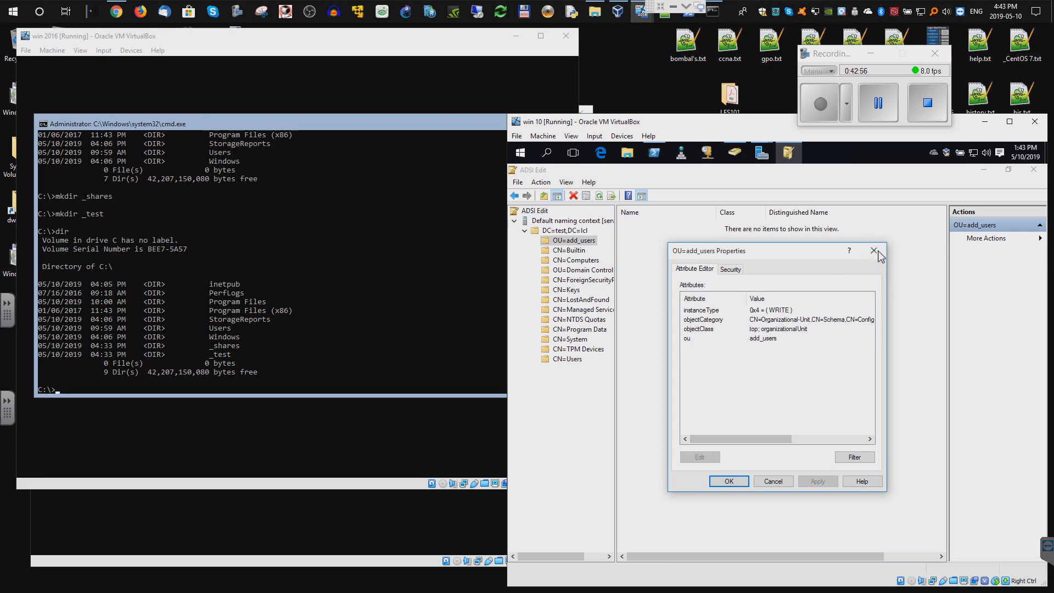
click(983, 170)
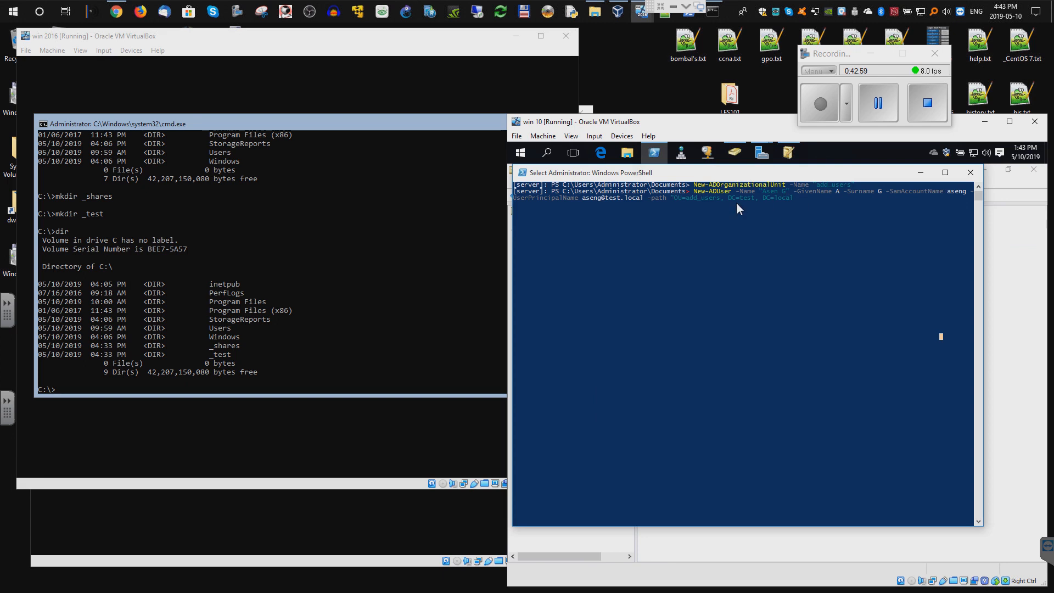
- Rearrange the ADSI Edit taskbar icon and take the PowerShell console out of select mode
click(790, 155)
right_click(791, 154)
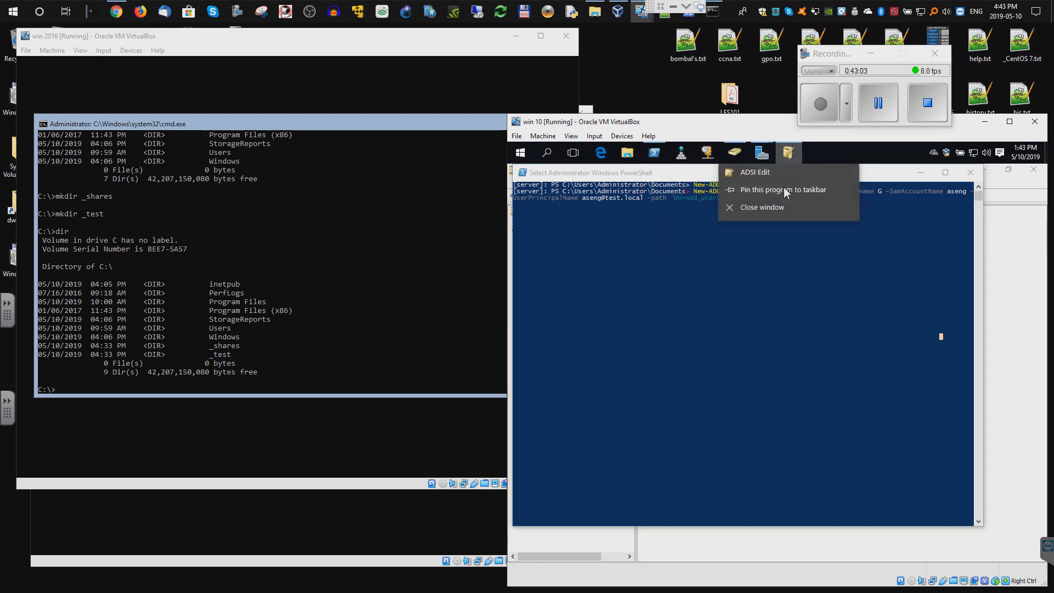
drag(789, 155, 683, 161)
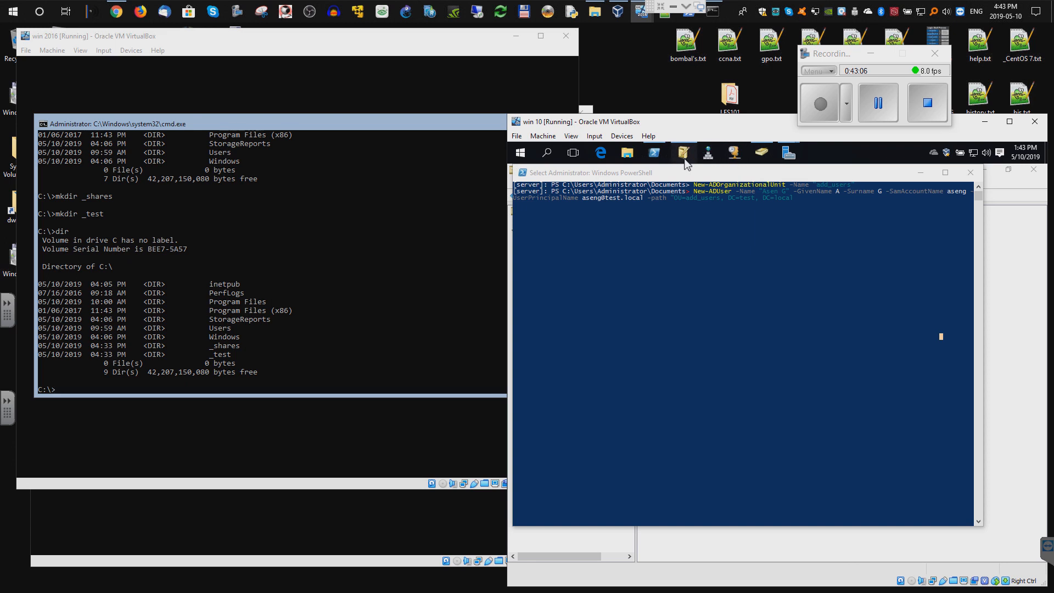
click(732, 231)
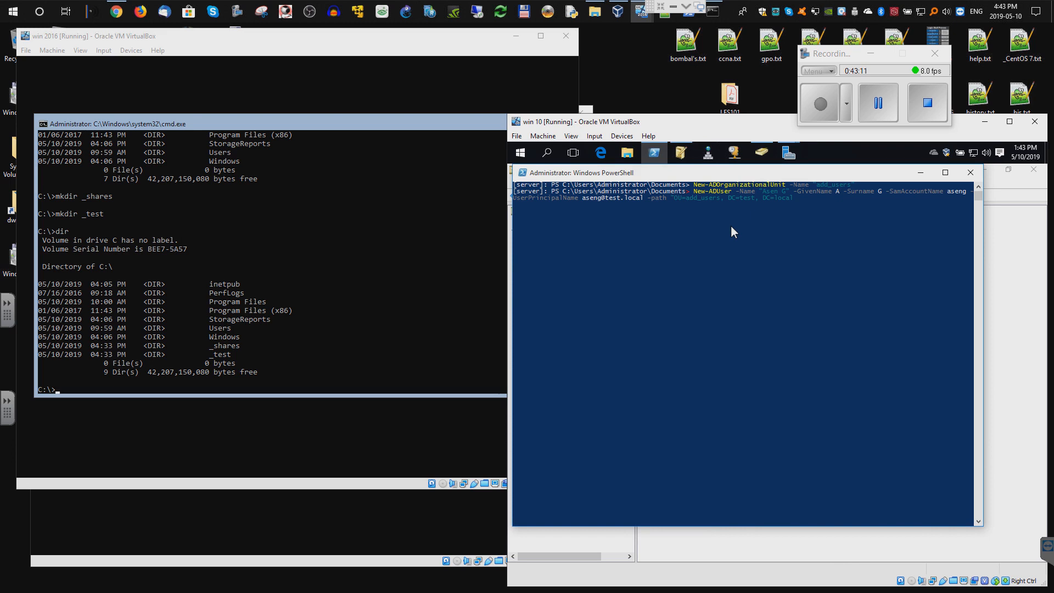
click(877, 96)
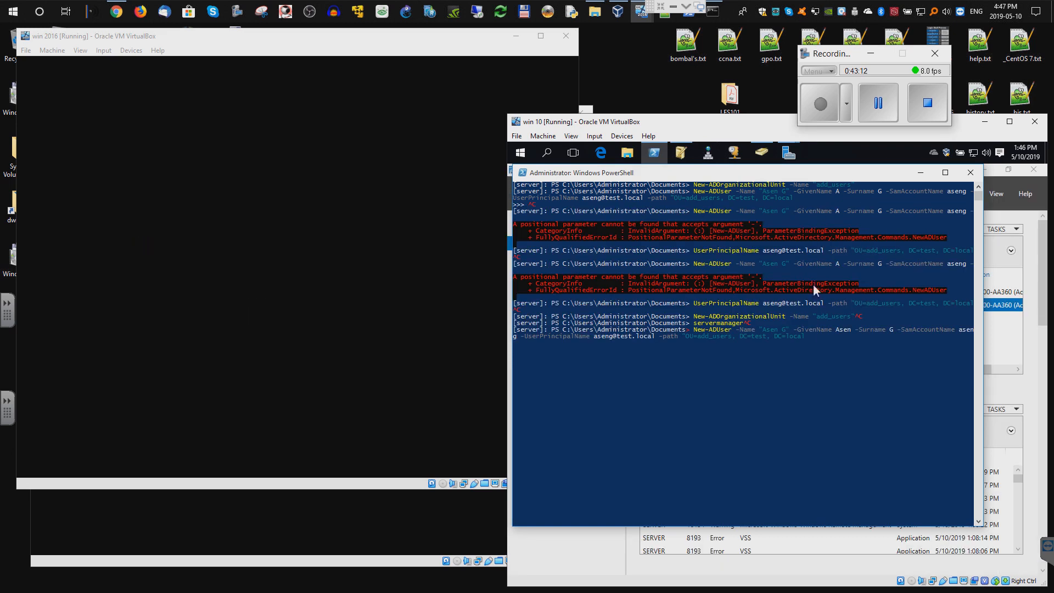
click(819, 337)
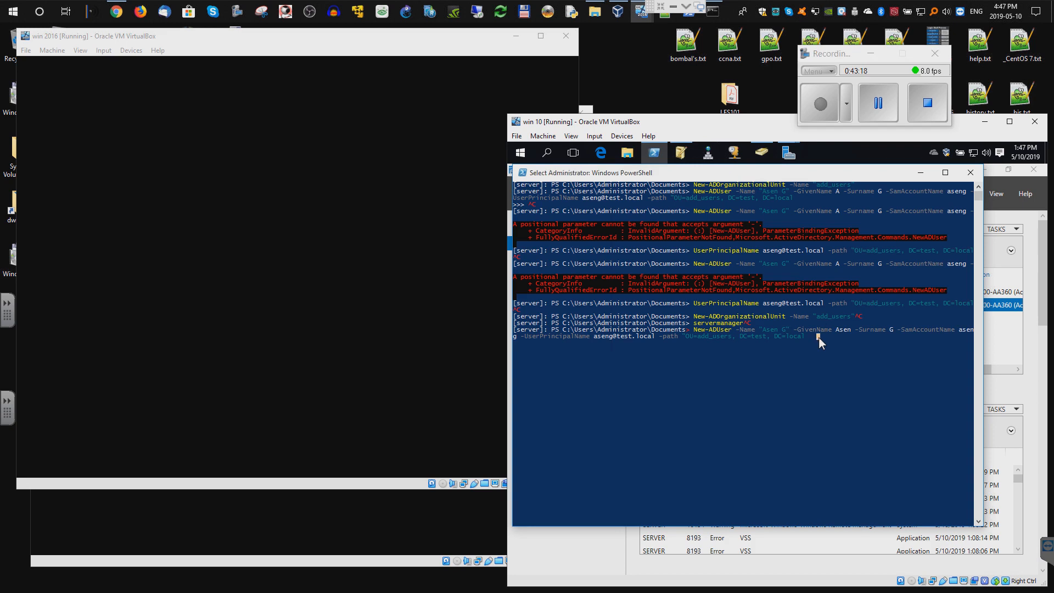
key(Escape)
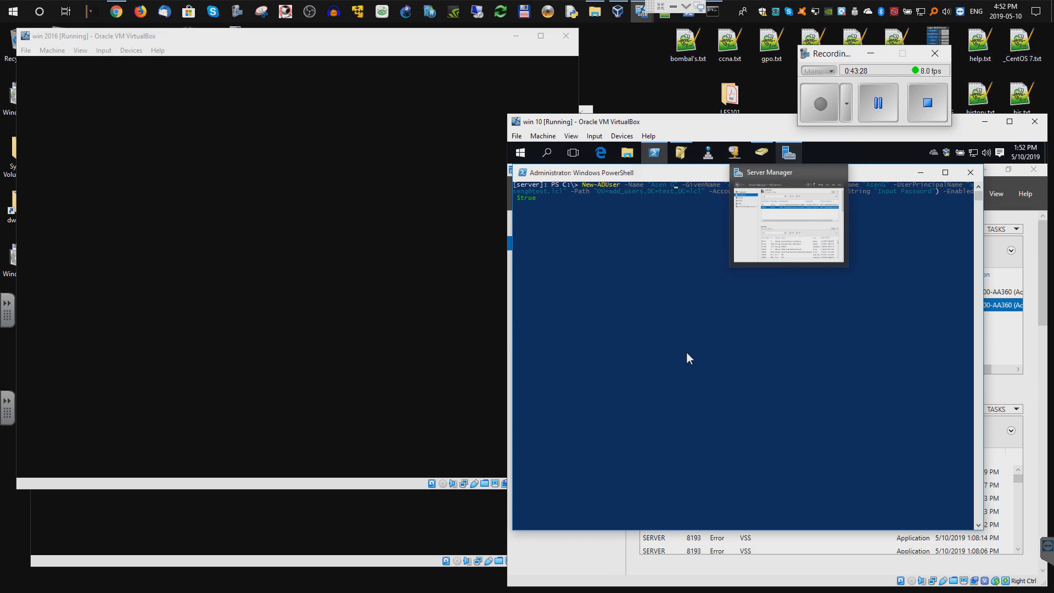
click(687, 353)
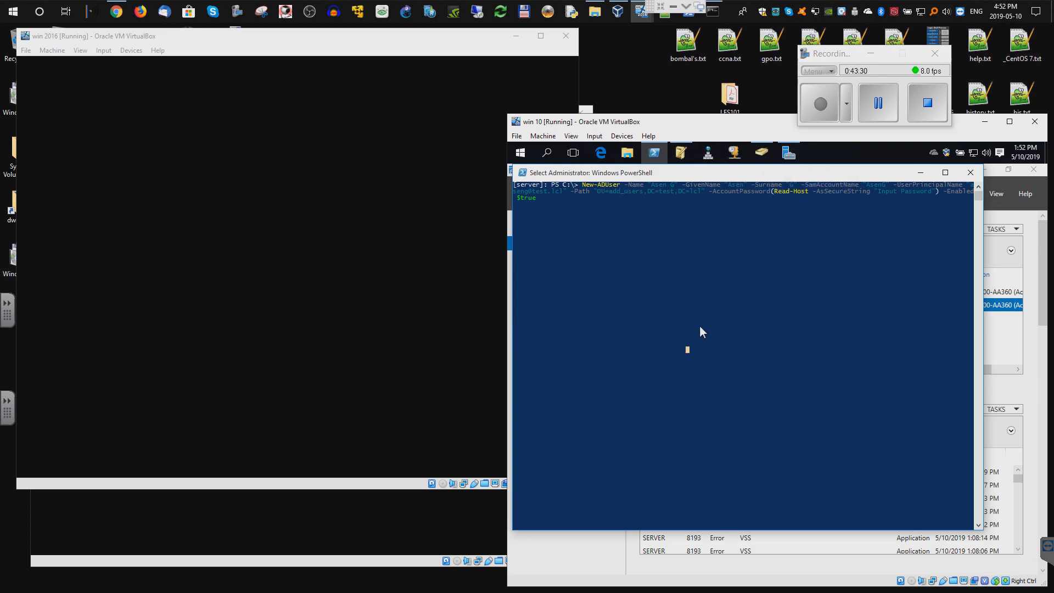
key(Escape)
click(694, 241)
key(Escape)
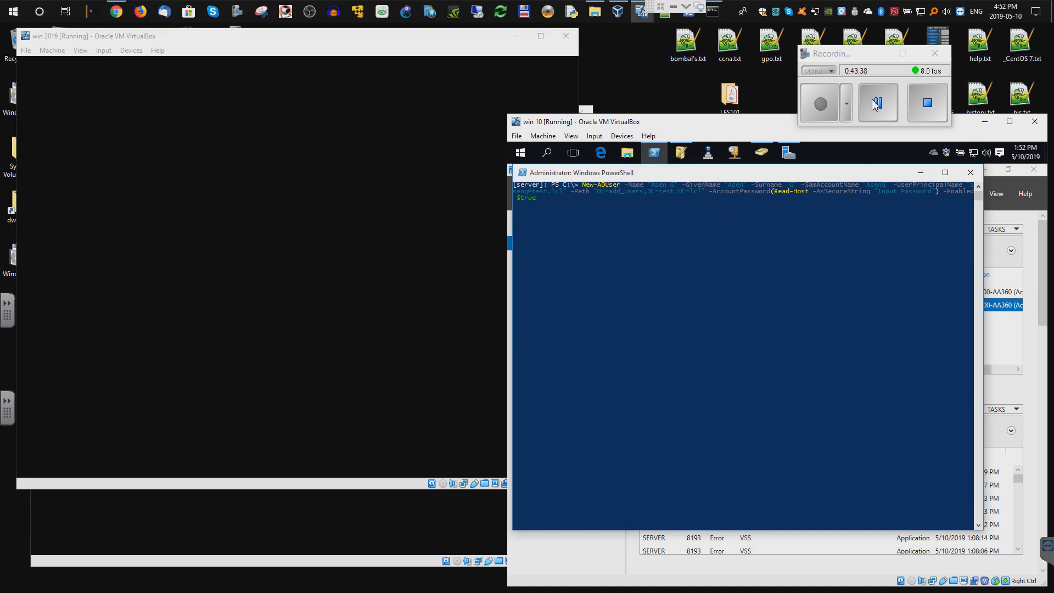
- Run the New-ADUser command into OU=add_users, enter the account password, and minimize PowerShell
key(Return)
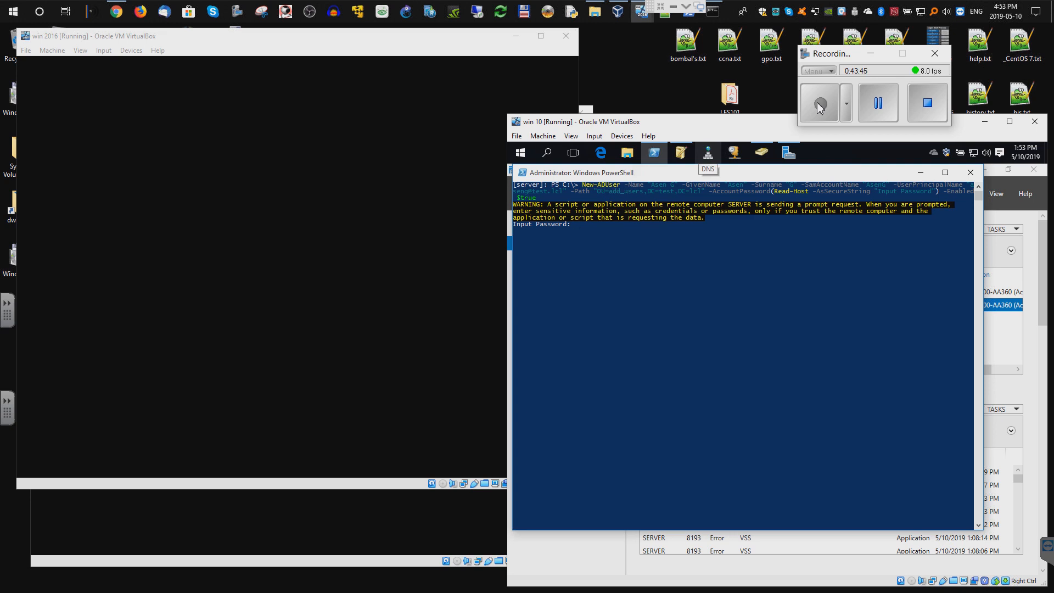
click(677, 259)
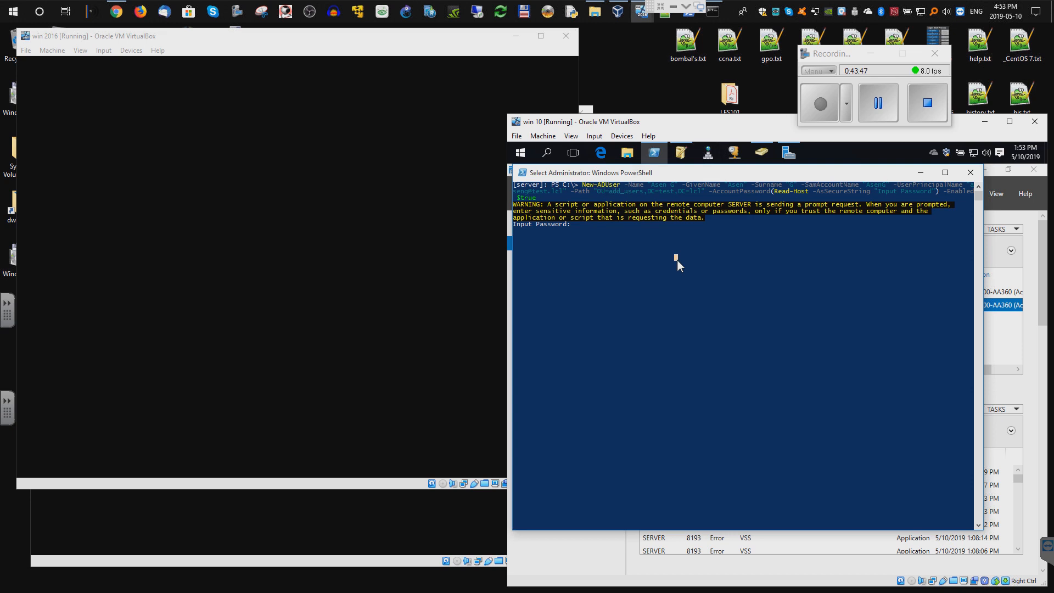
text(P)
key(Return)
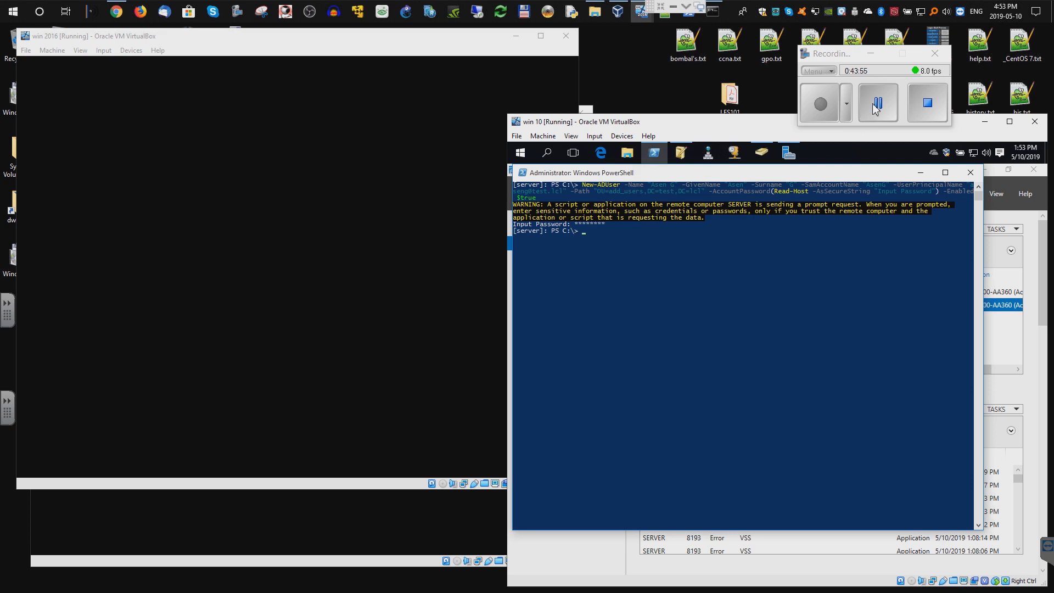
click(921, 173)
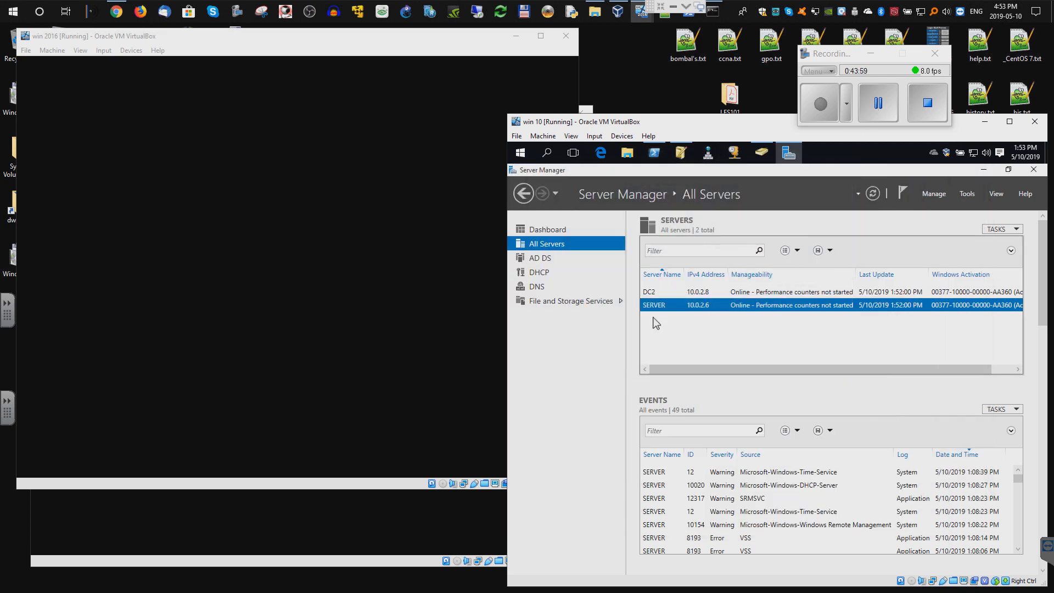
- Refresh the add_users listing in Active Directory Users and Computers to show the new user
click(761, 153)
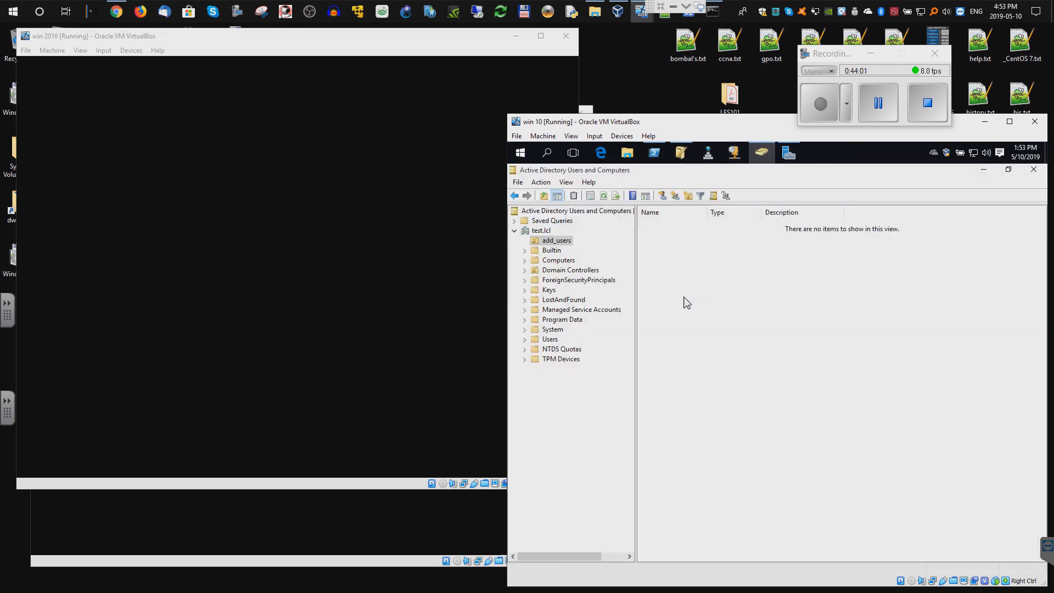
right_click(686, 290)
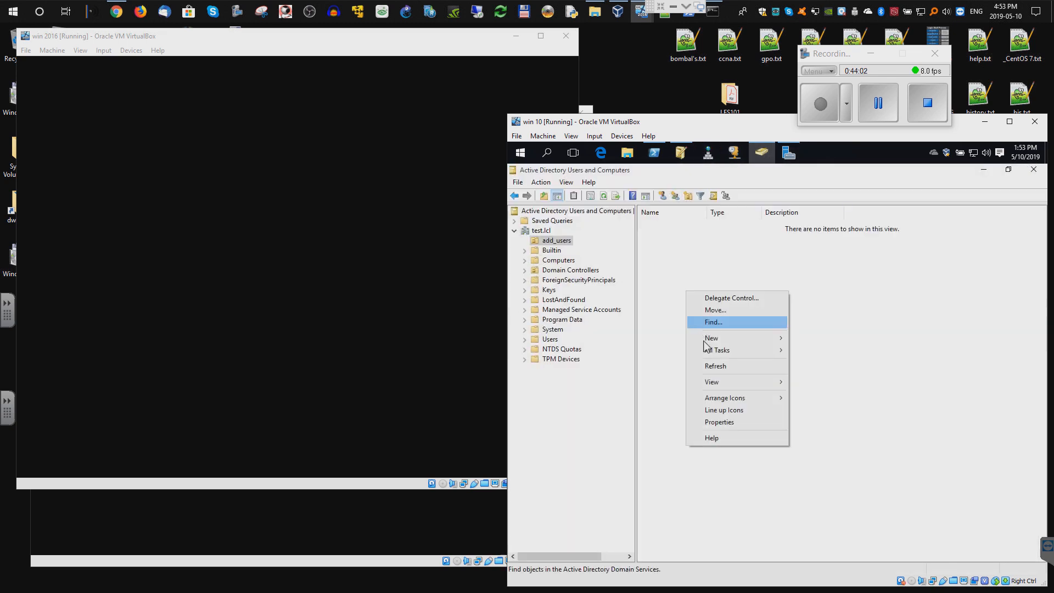
click(715, 367)
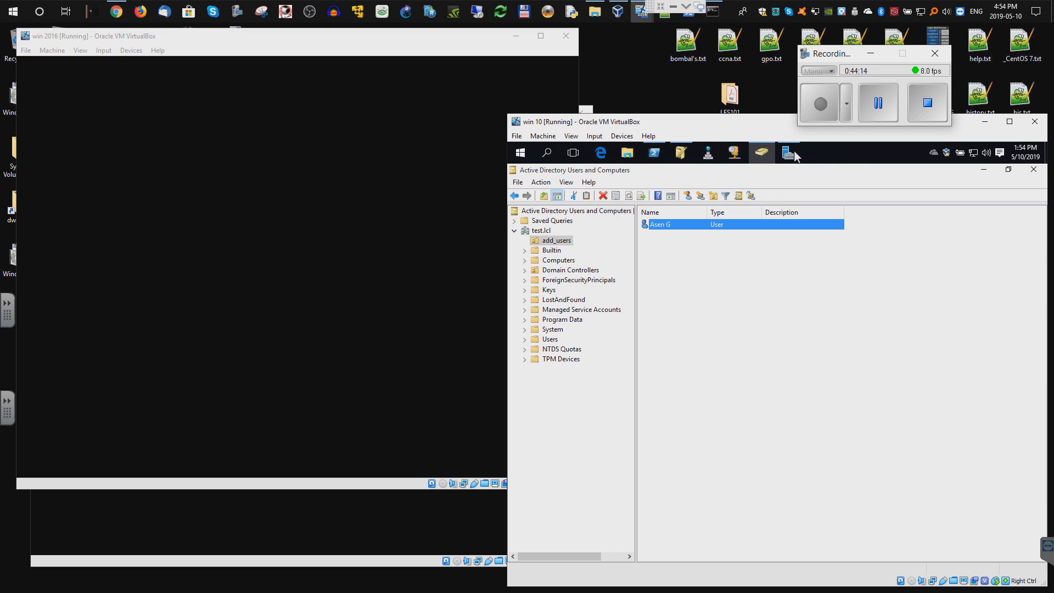
- Recall New-ADUser, adjust it for the second user, run it and enter that account's password
click(656, 156)
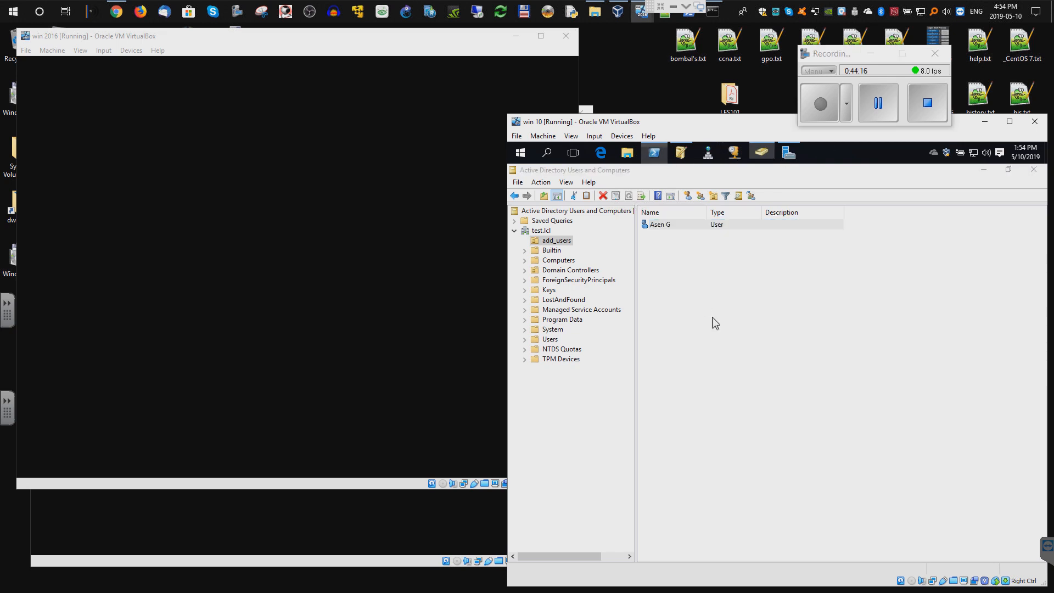
key(Up)
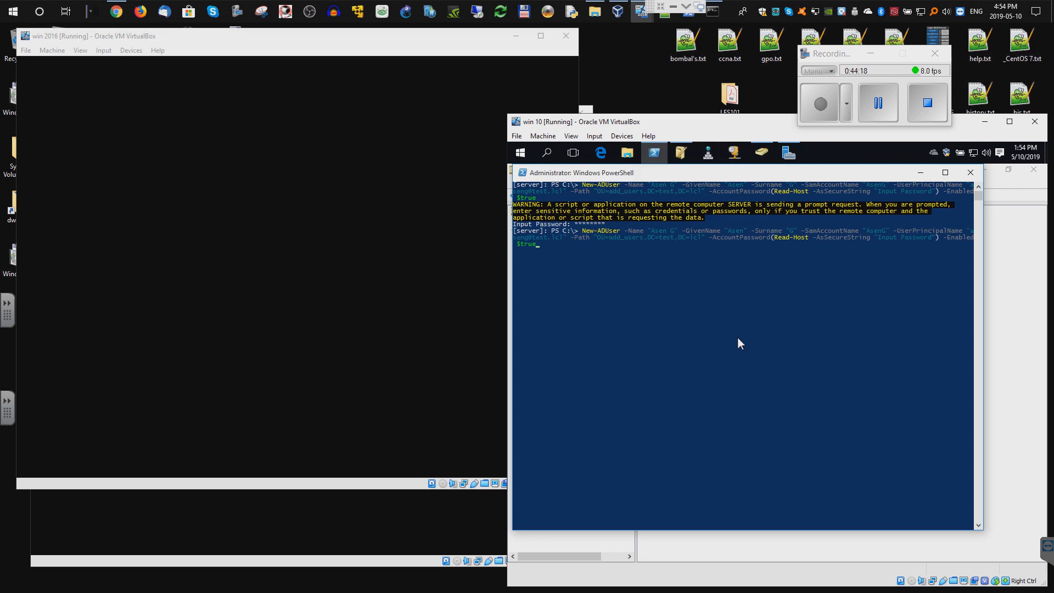
click(821, 115)
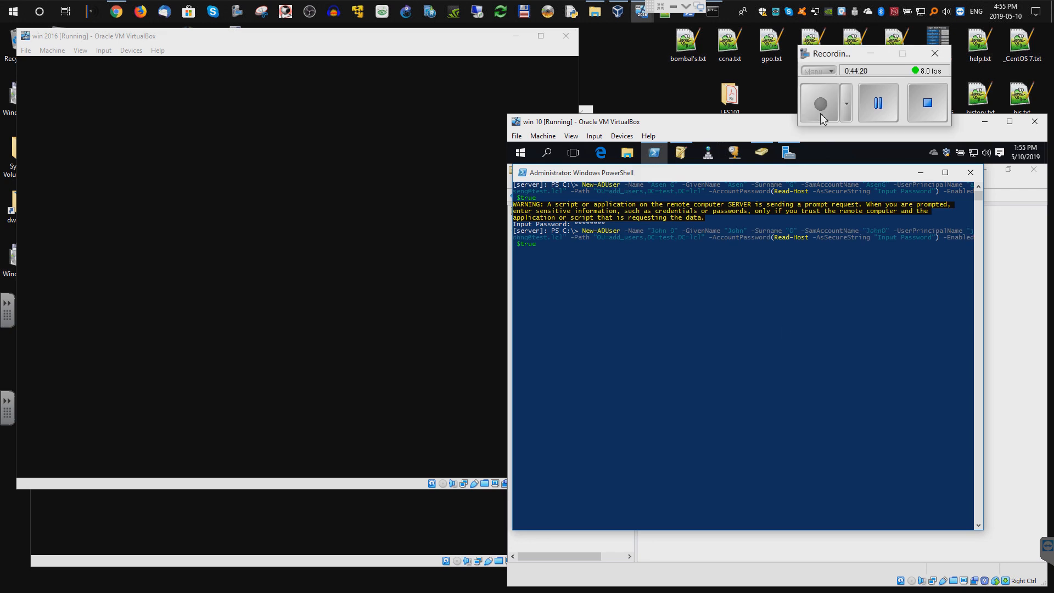
click(637, 325)
key(Escape)
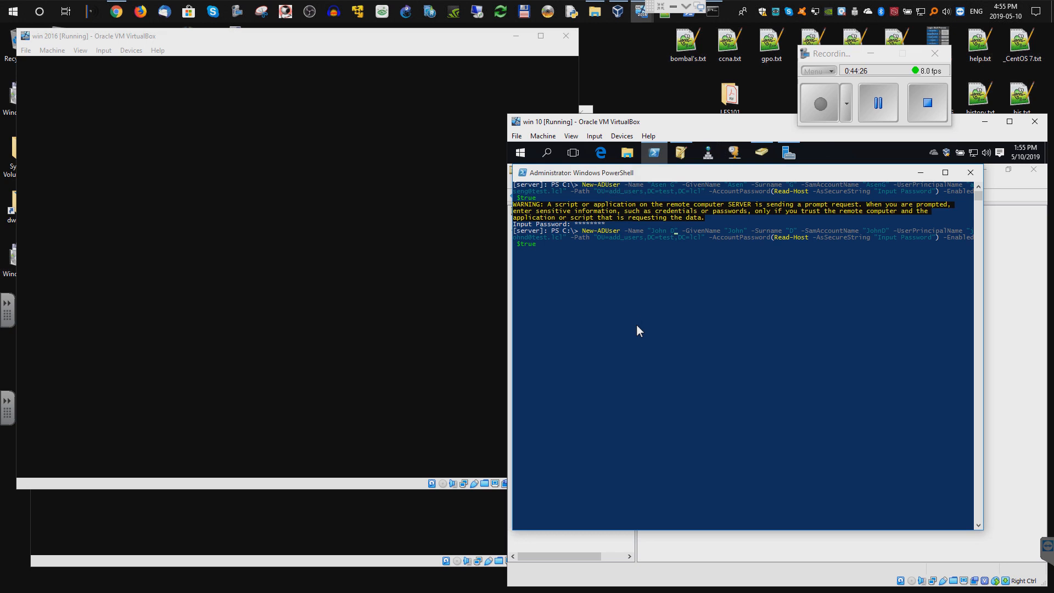
key(Return)
click(654, 304)
text(***)
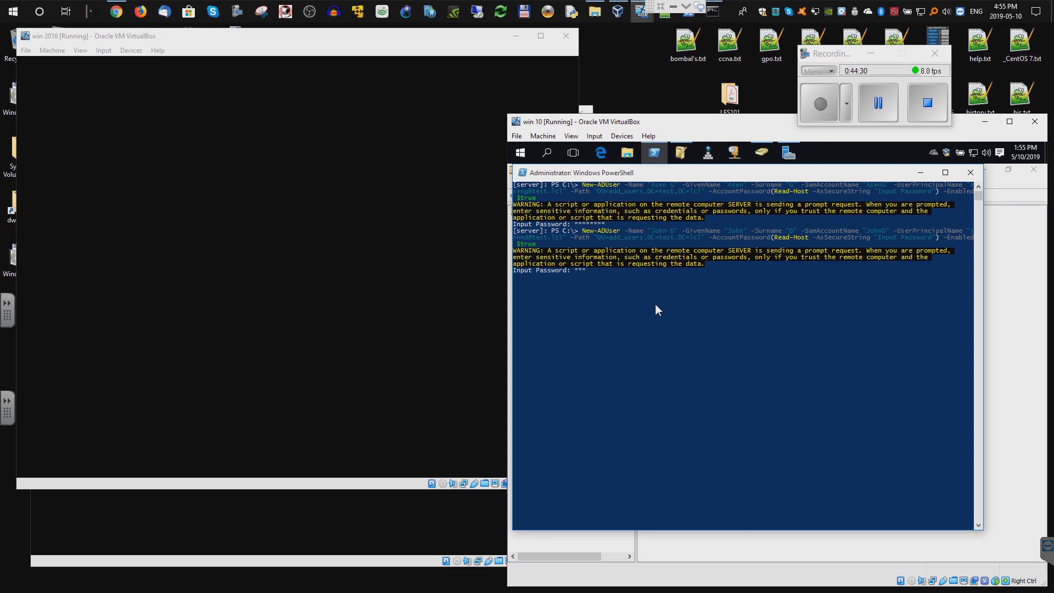
text(*****)
key(Return)
click(762, 153)
right_click(715, 327)
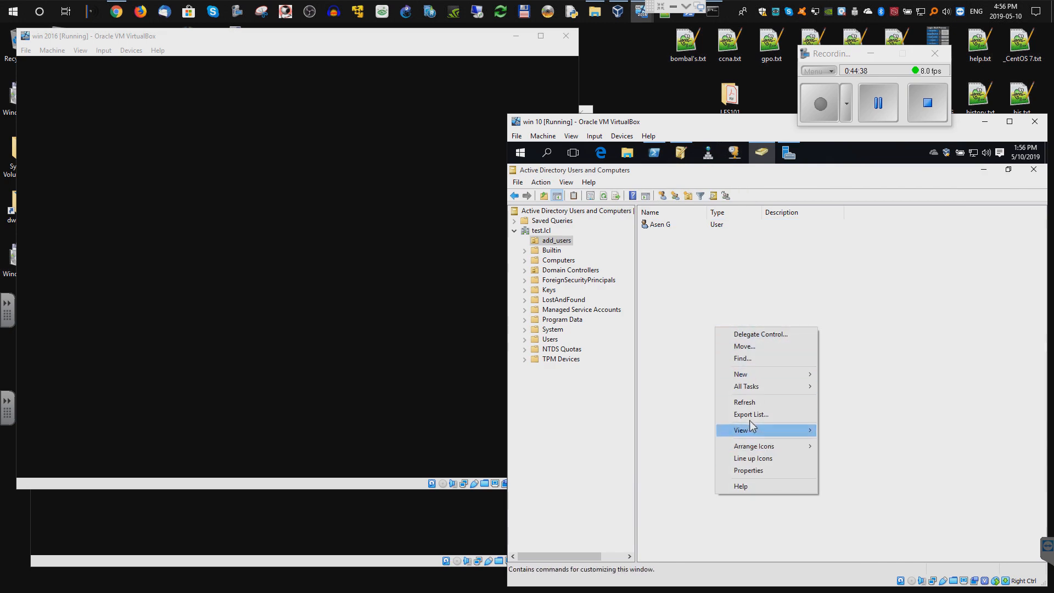
- Refresh add_users, review the second user's properties, then close ADSI Edit's dialog and minimize it
click(746, 402)
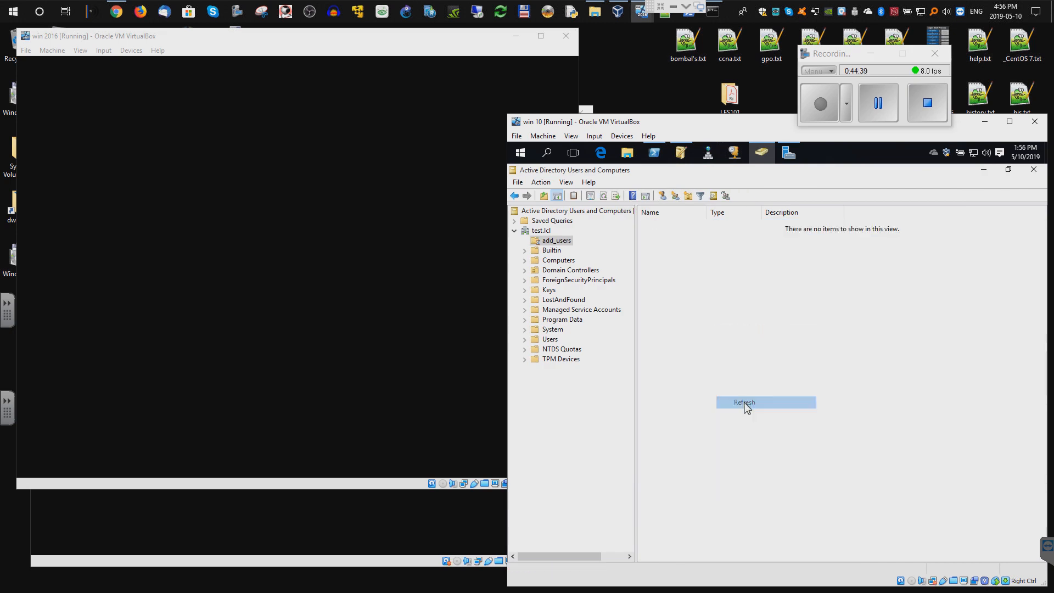
right_click(659, 237)
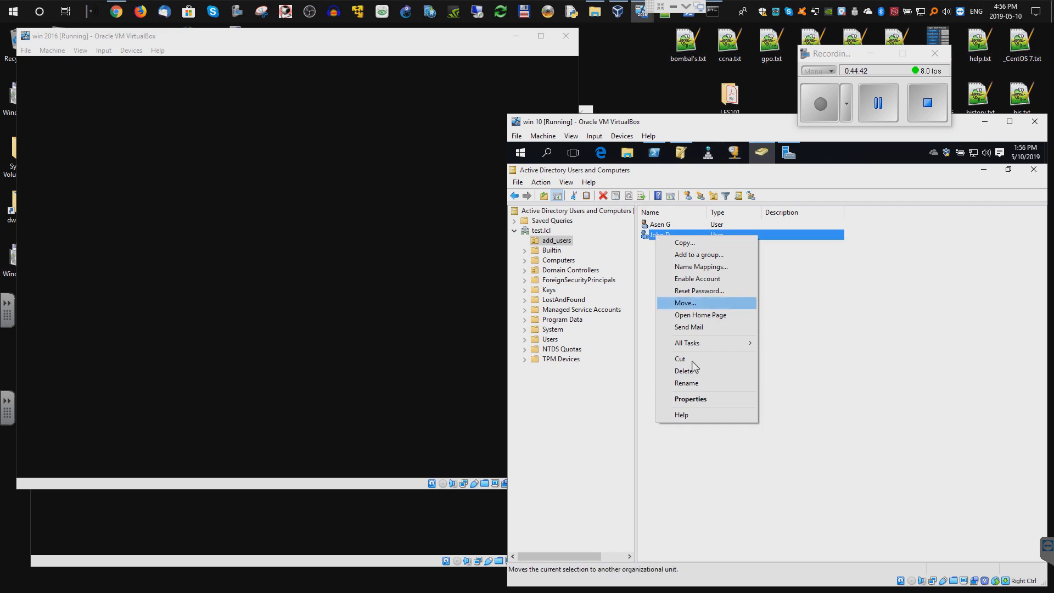
click(693, 399)
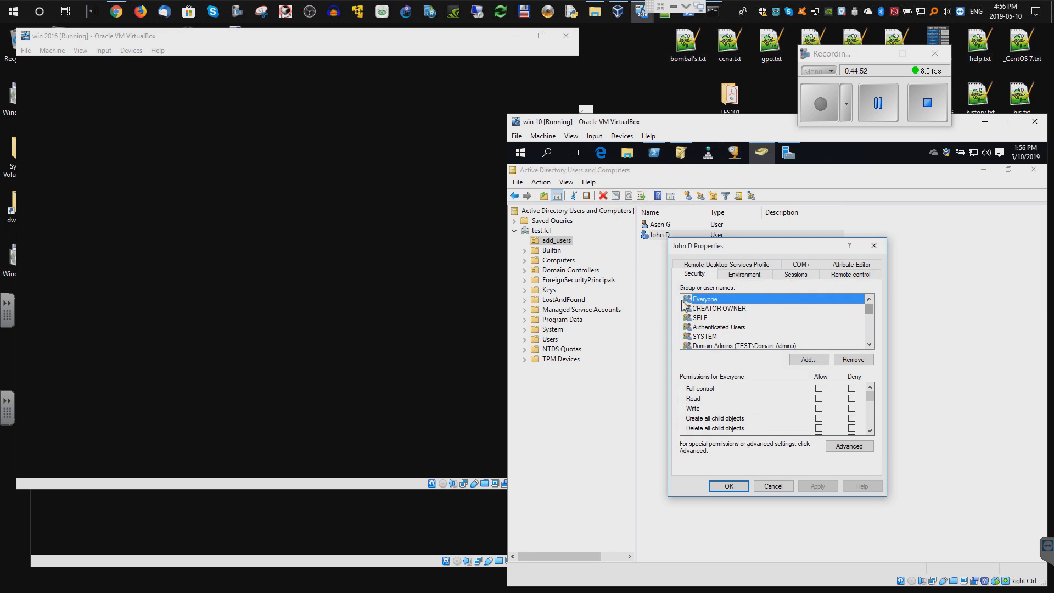
click(876, 249)
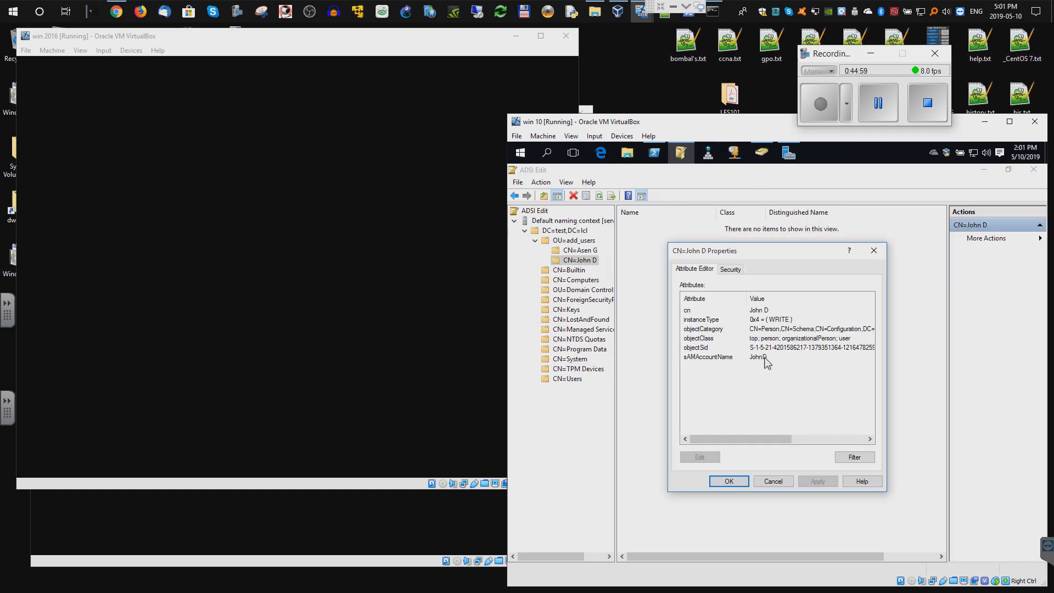
click(728, 481)
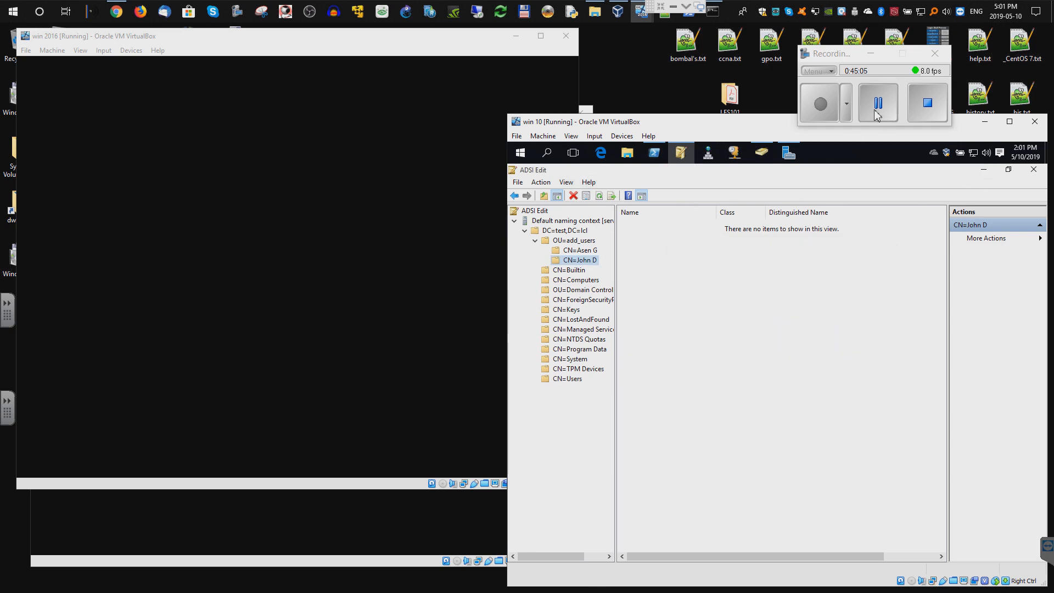
click(984, 169)
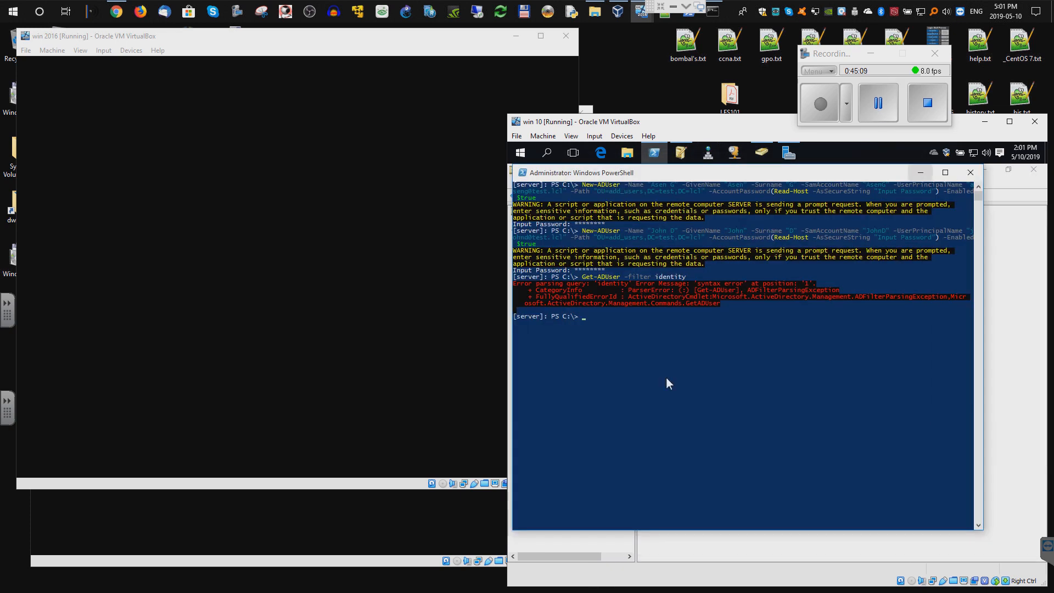
key(Up)
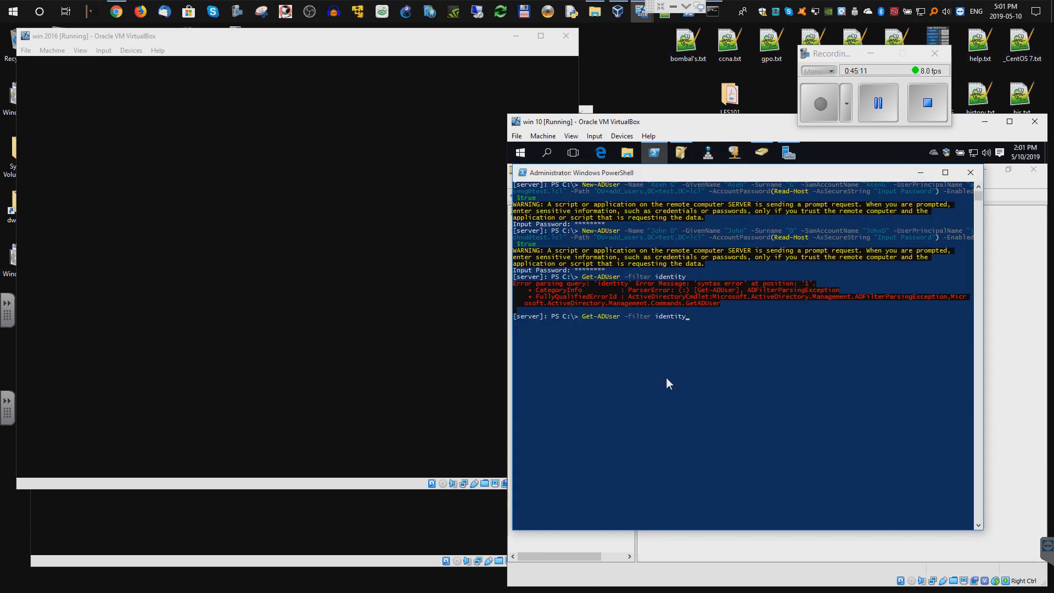
key(BackSpace)
key(BackSpace)
click(877, 108)
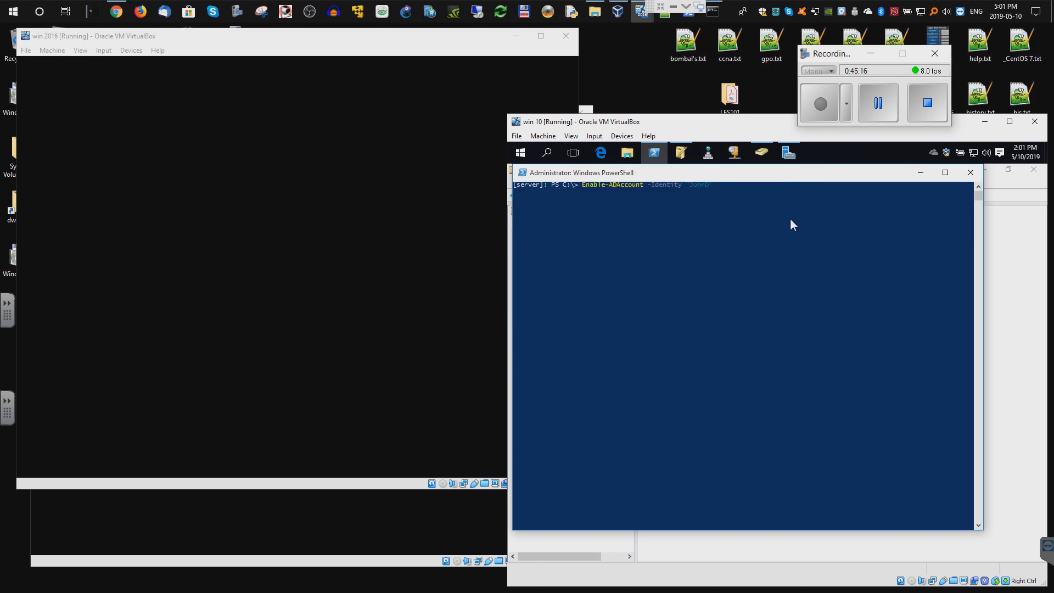
click(790, 219)
key(Return)
key(Return)
click(932, 173)
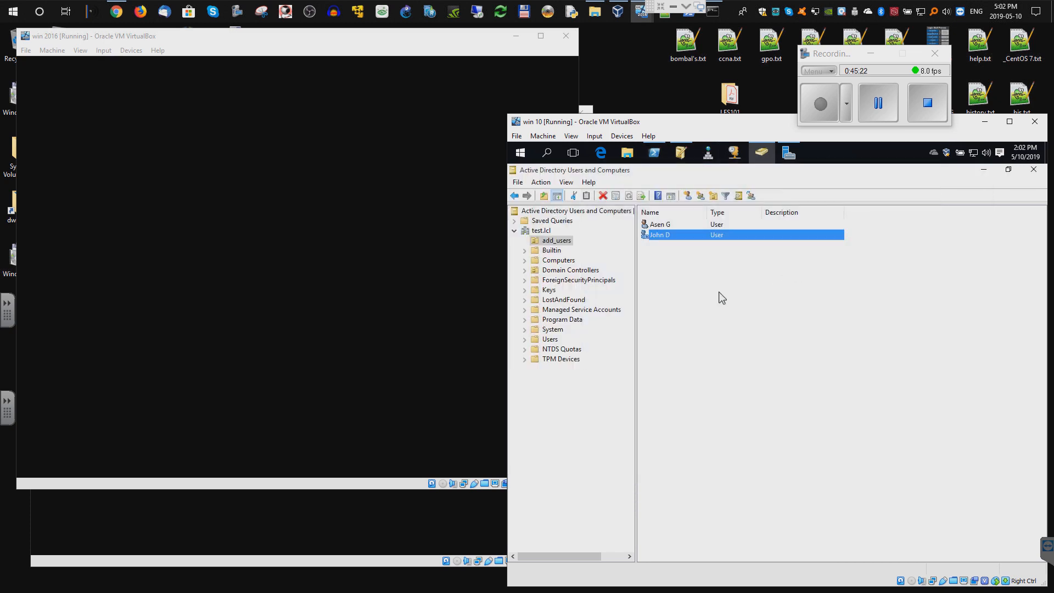
right_click(718, 292)
click(739, 368)
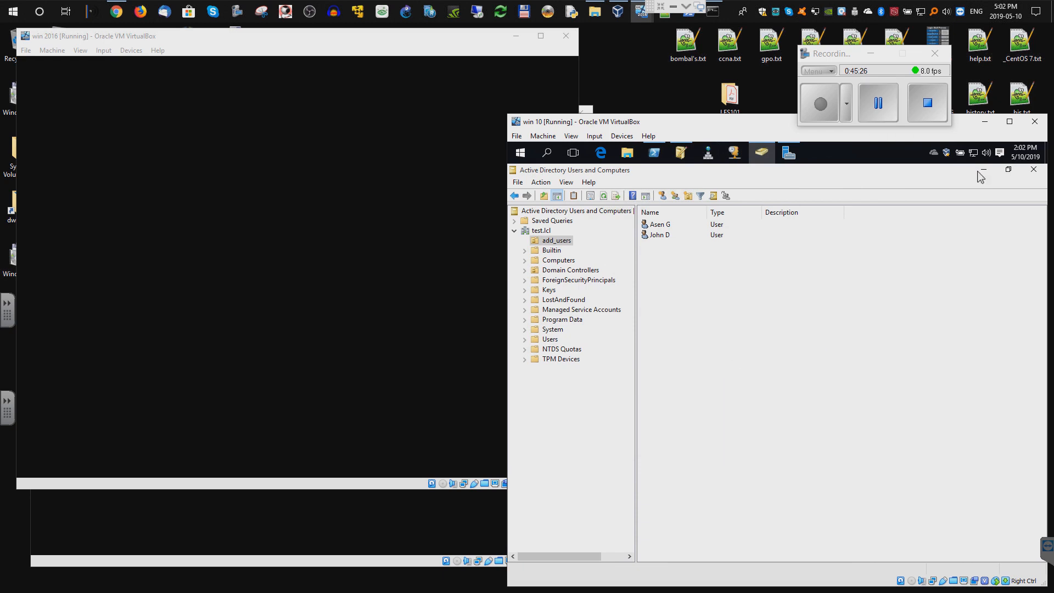
- Go to the Shares list under File and Storage Services in Server Manager
click(798, 158)
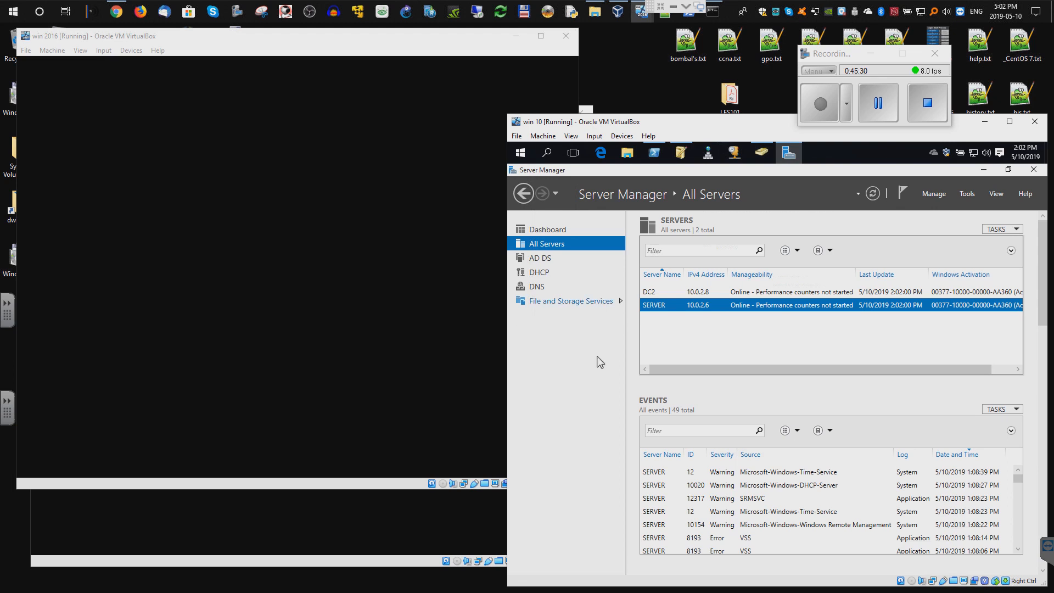
right_click(668, 311)
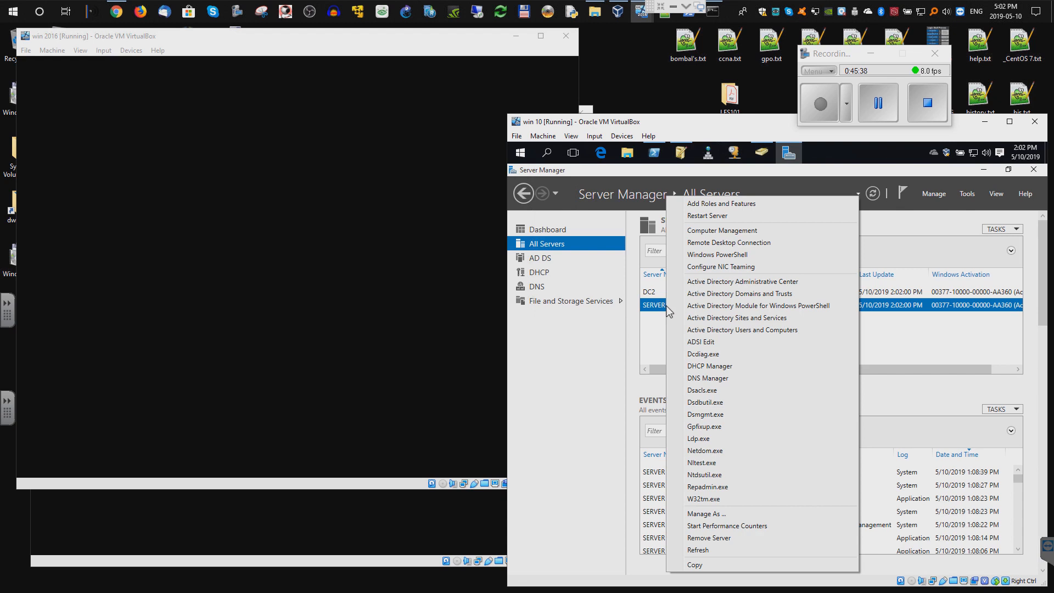
click(529, 371)
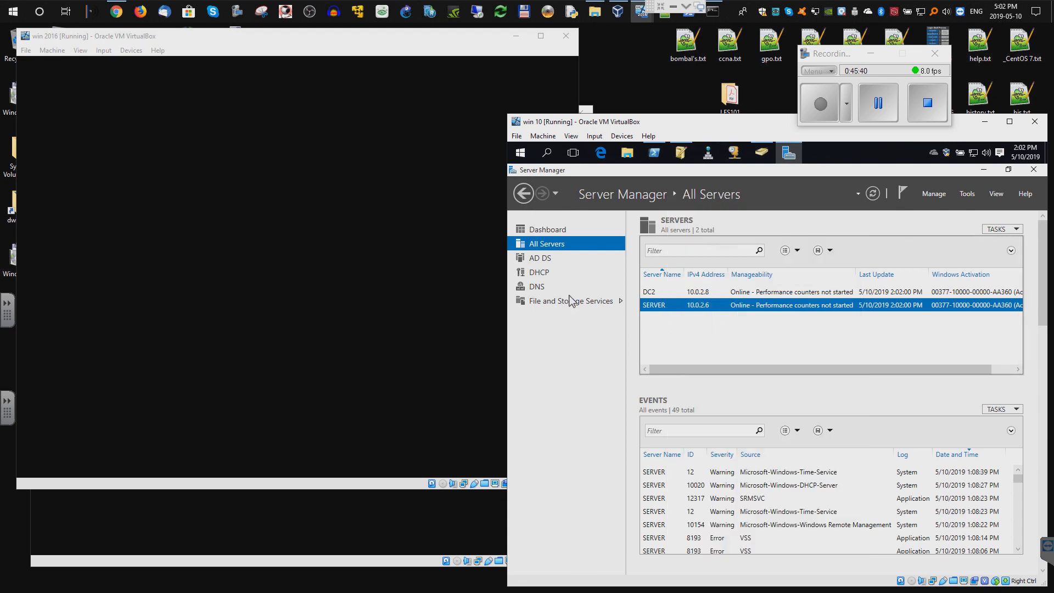
click(570, 301)
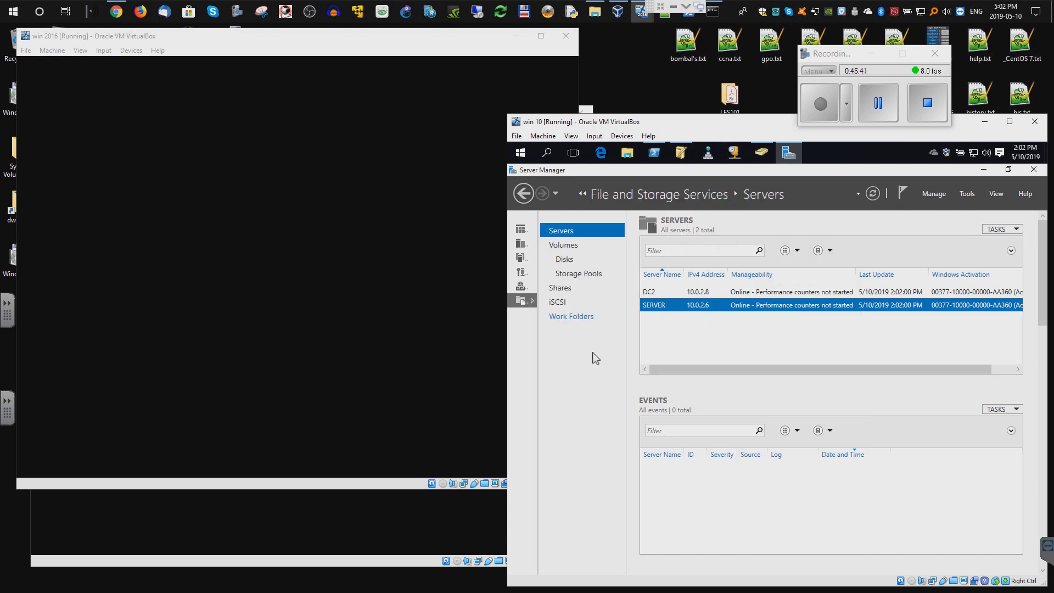
right_click(680, 307)
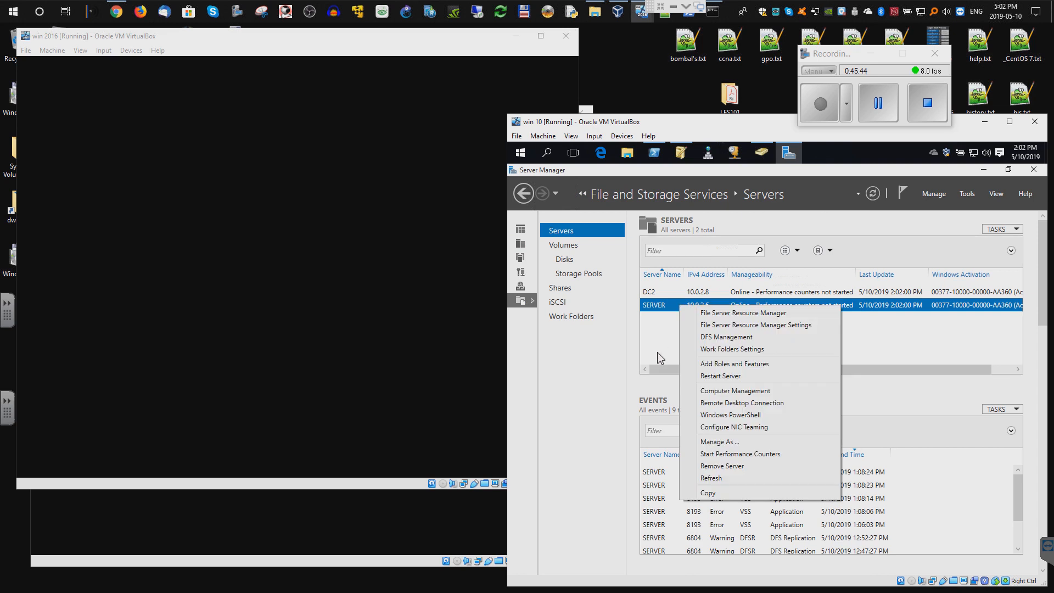
click(563, 290)
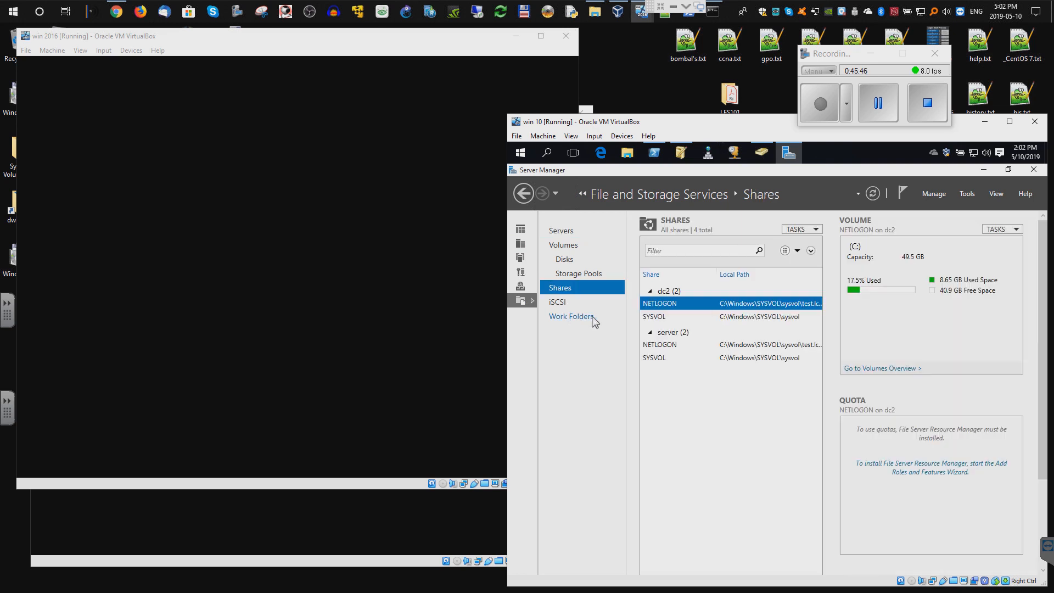
- Start a quick SMB share on the server for the custom path C:\_shares
right_click(684, 402)
click(719, 409)
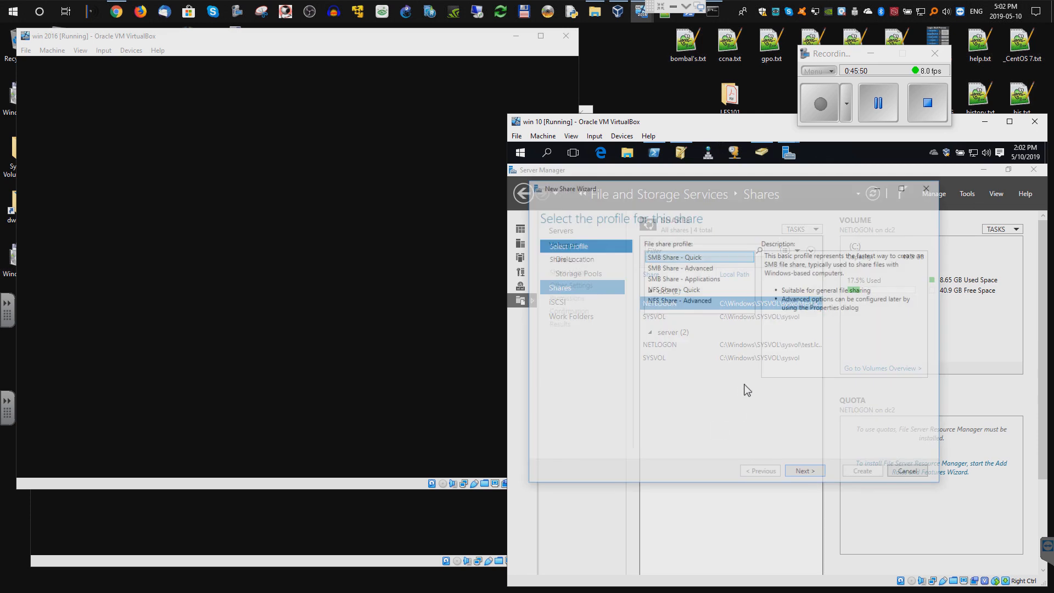
click(806, 473)
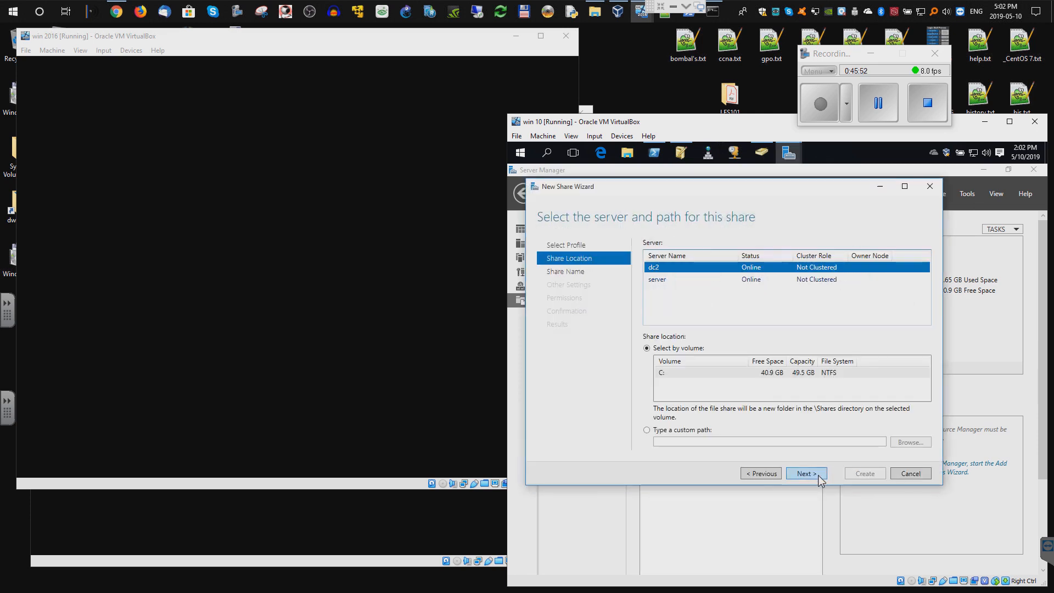
click(655, 281)
click(679, 433)
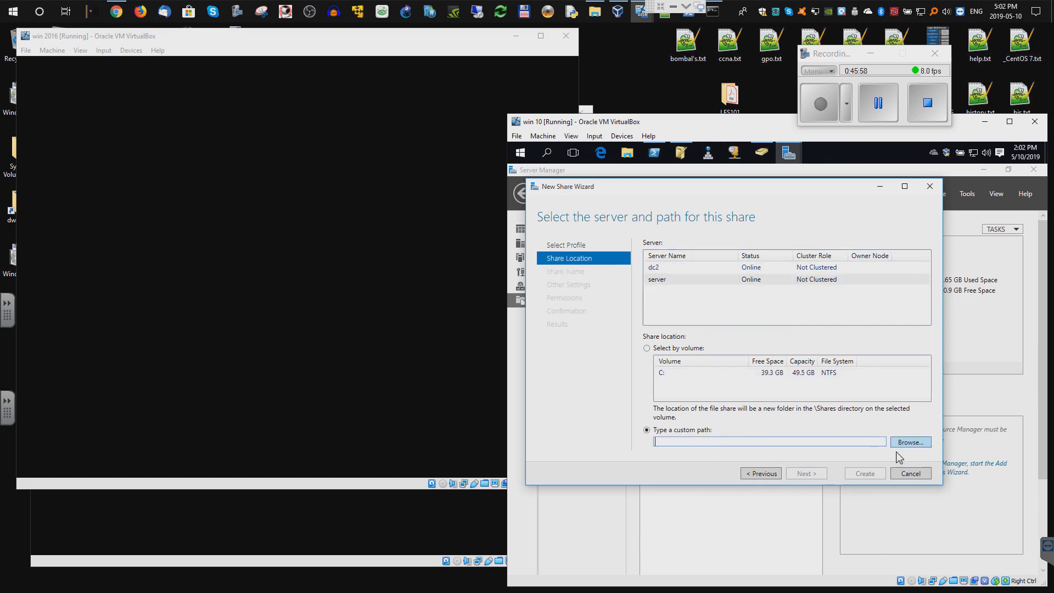
click(911, 443)
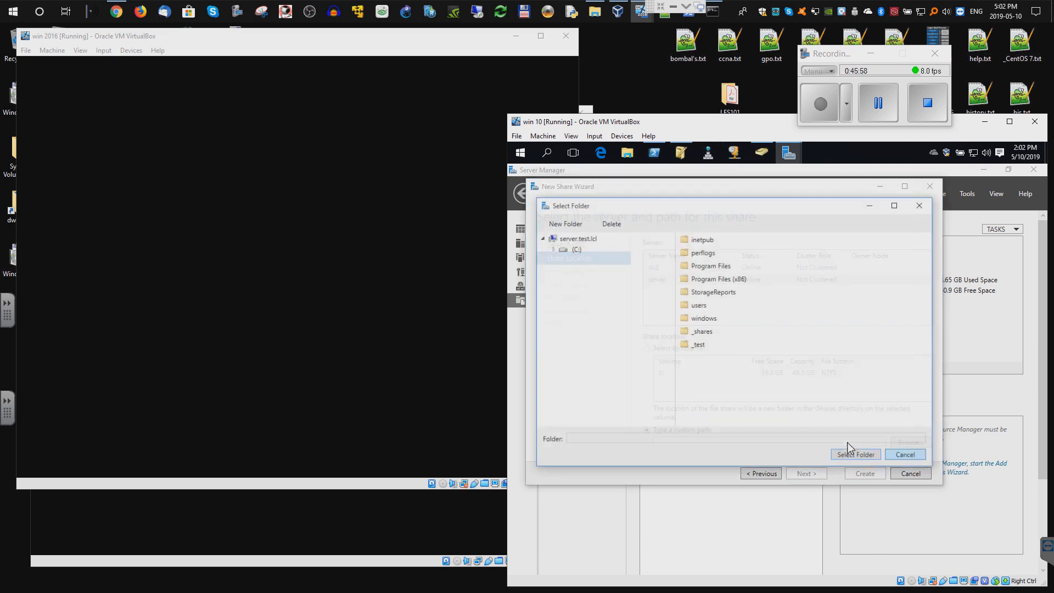
double_click(701, 332)
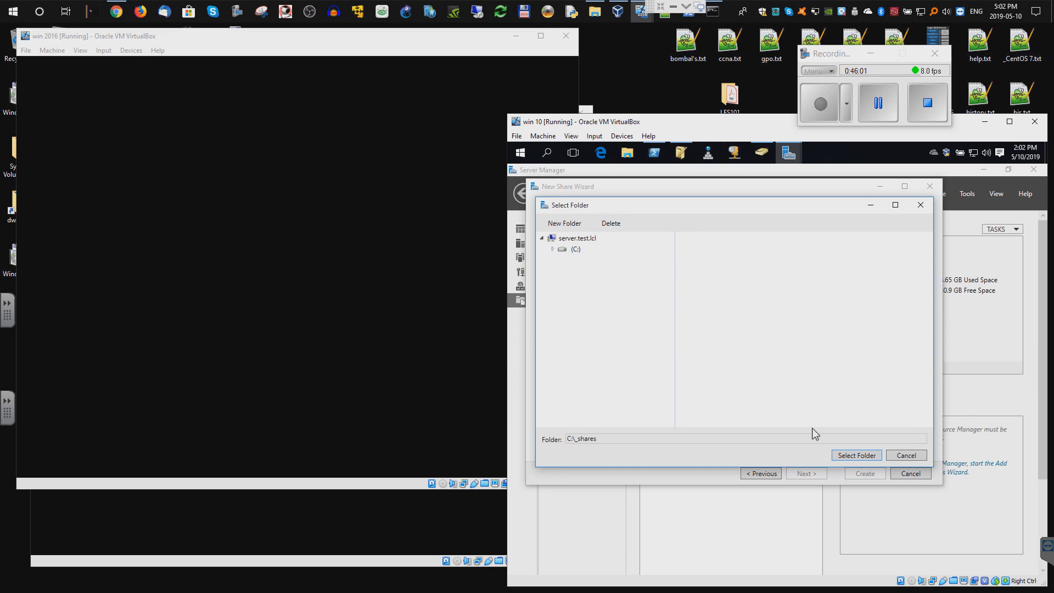
click(869, 456)
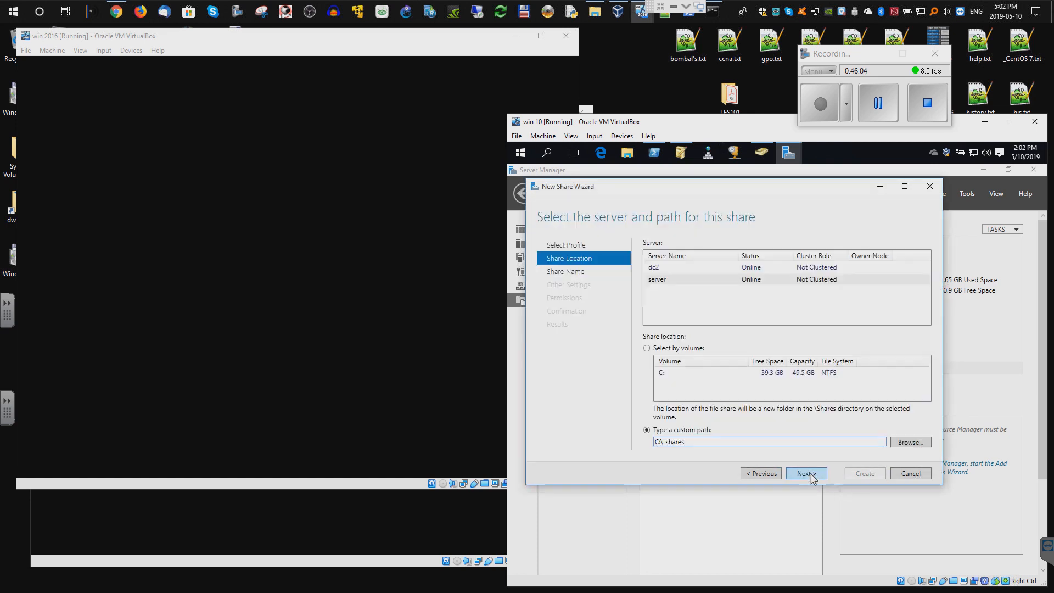
- Keep the share name _shares, enable access-based enumeration, and choose to customize permissions
click(806, 473)
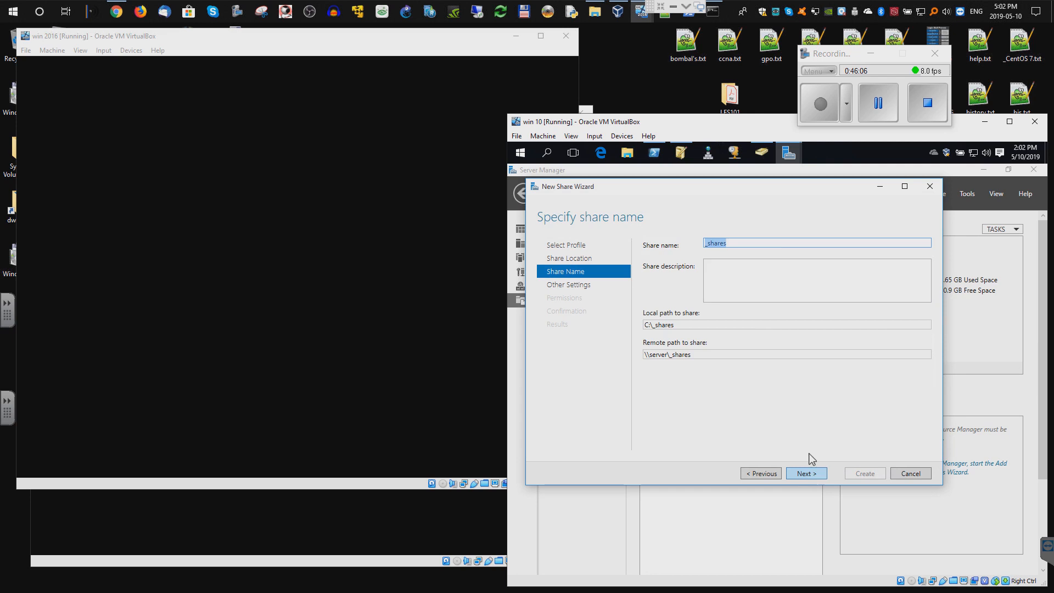
click(808, 474)
click(647, 242)
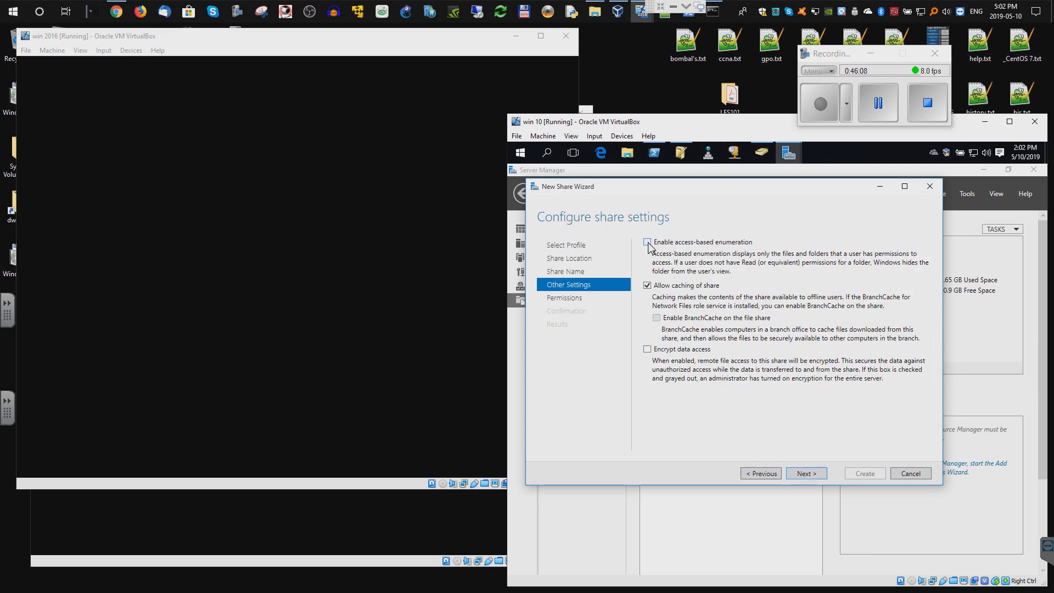
click(810, 476)
click(686, 373)
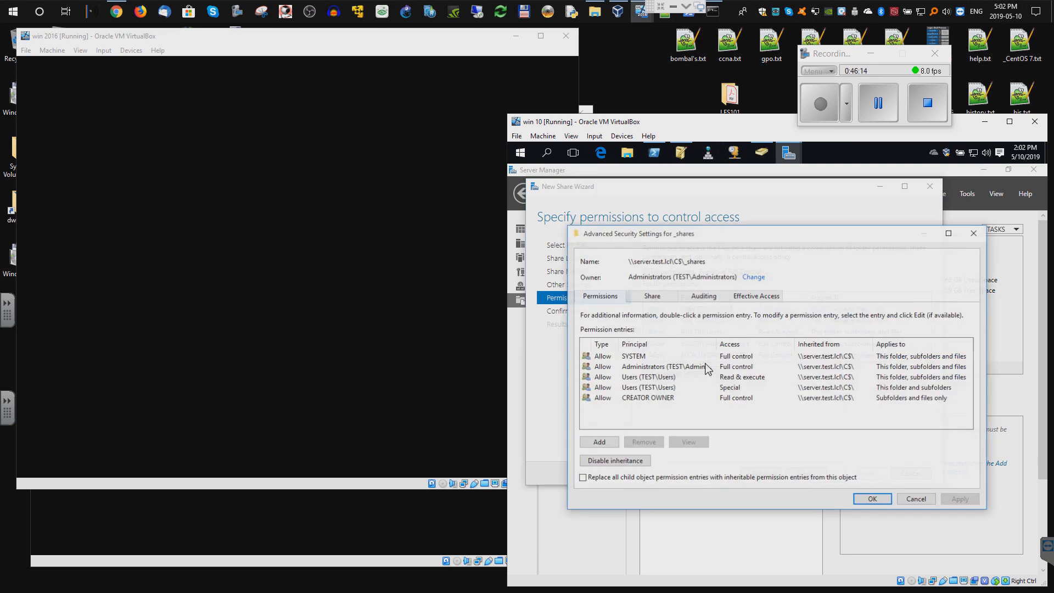
click(599, 442)
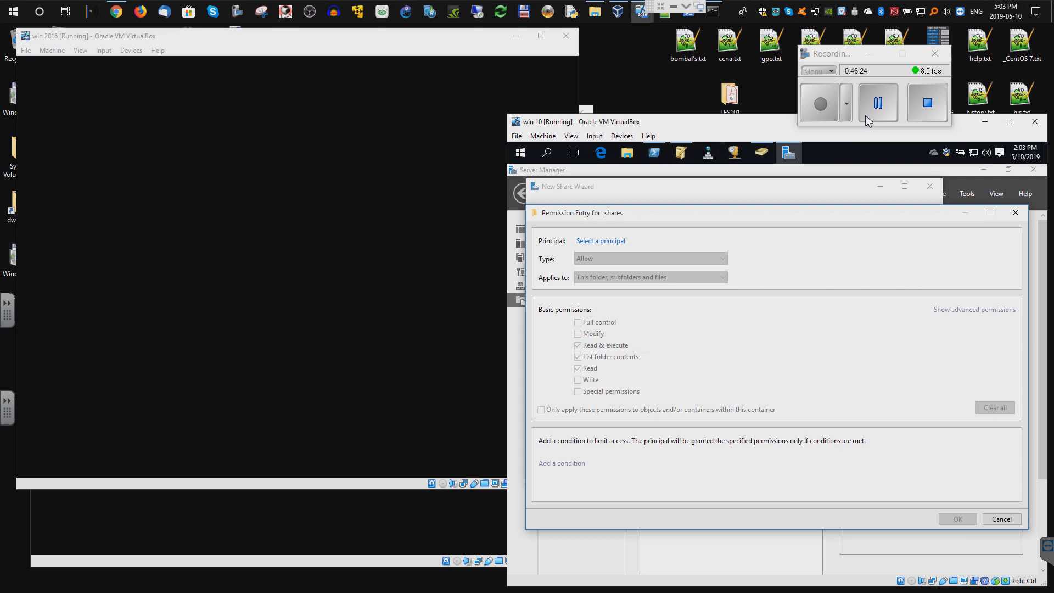
click(614, 242)
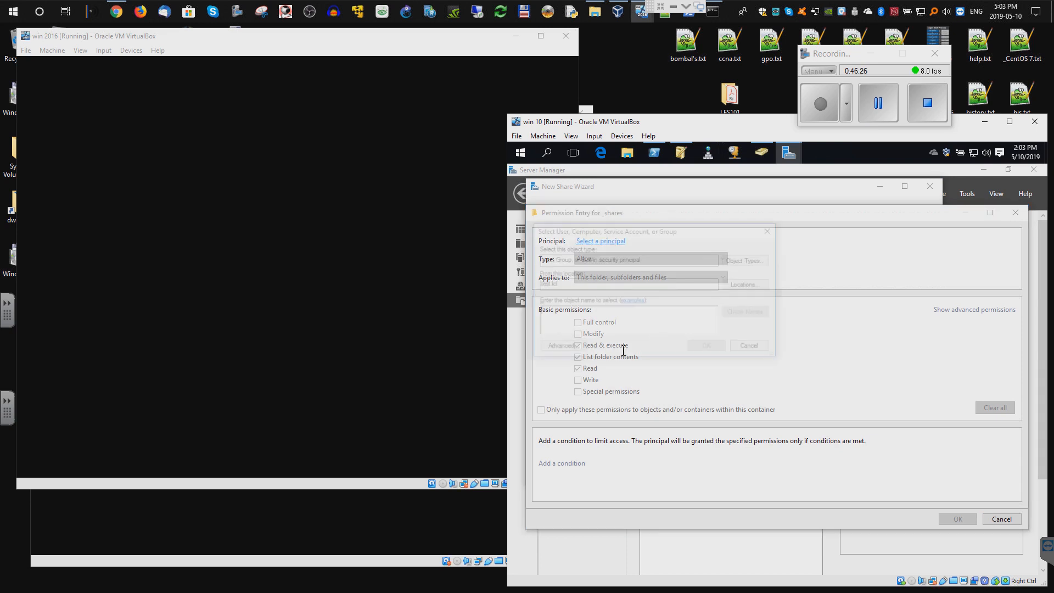
text(asen)
key(Return)
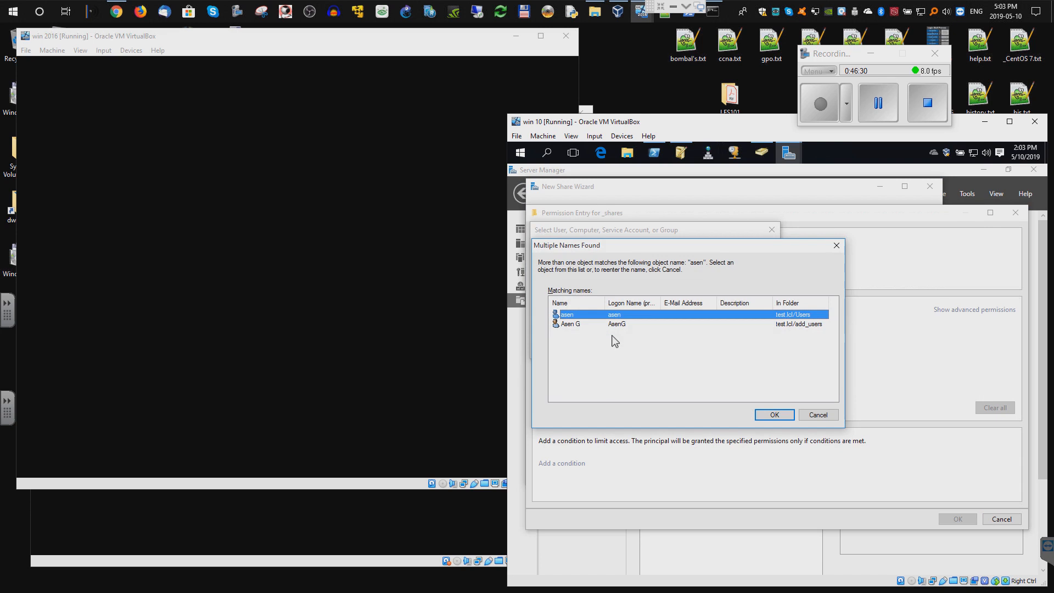
double_click(568, 324)
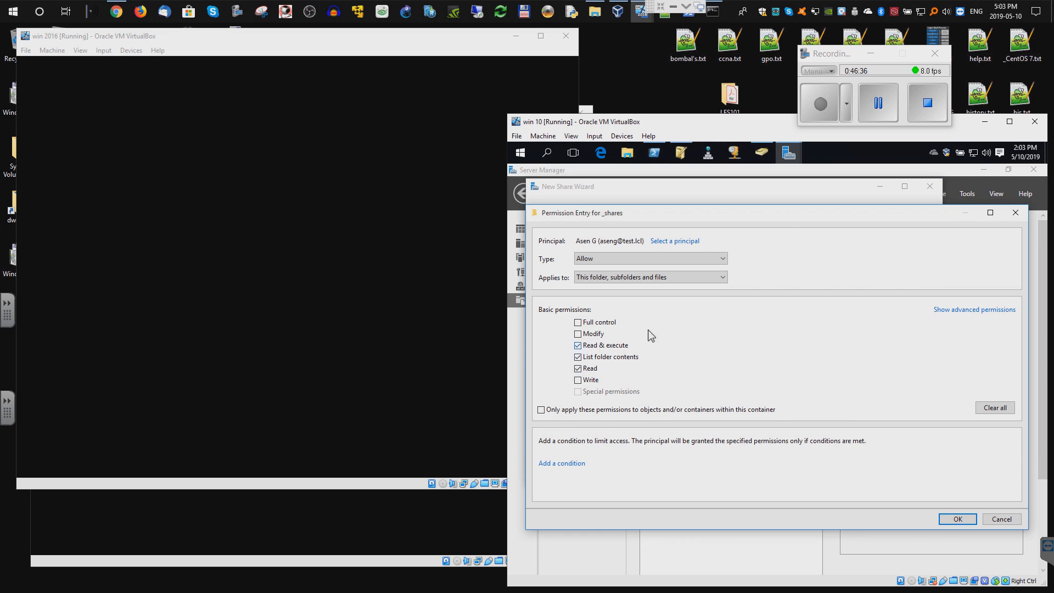
click(583, 335)
click(958, 519)
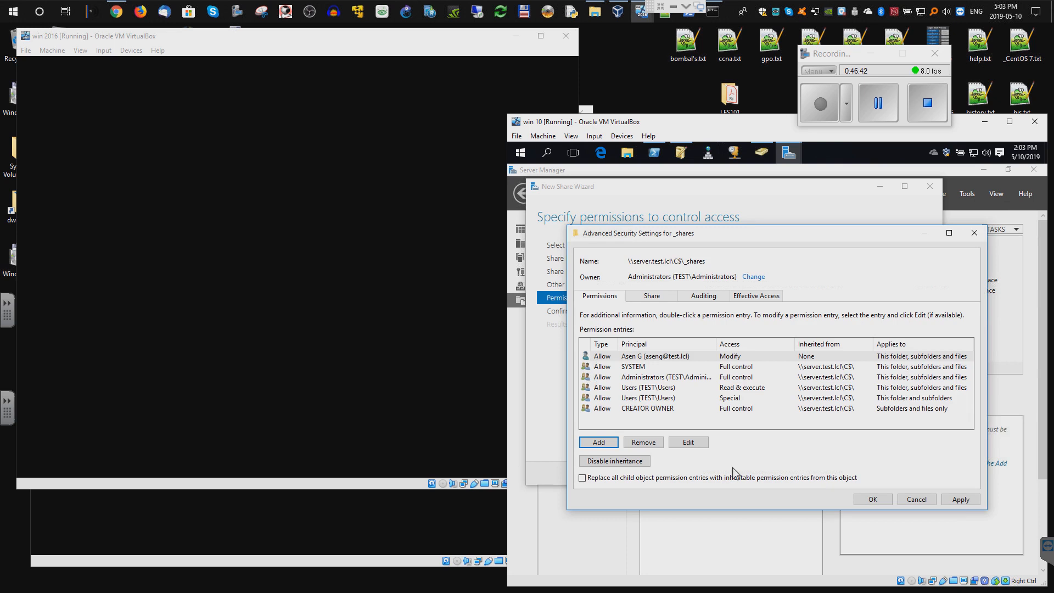
click(603, 442)
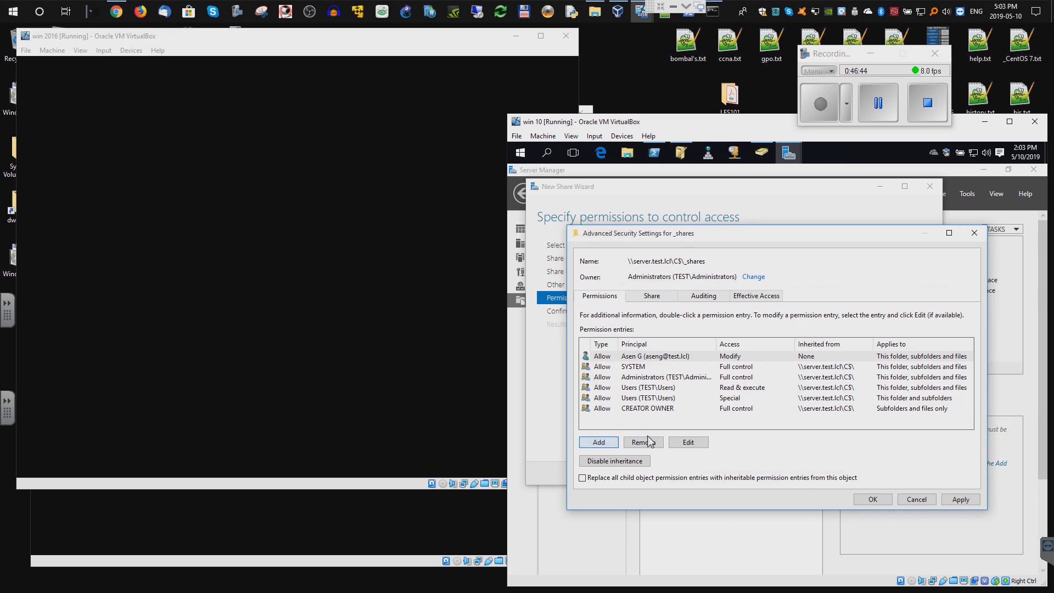
click(615, 241)
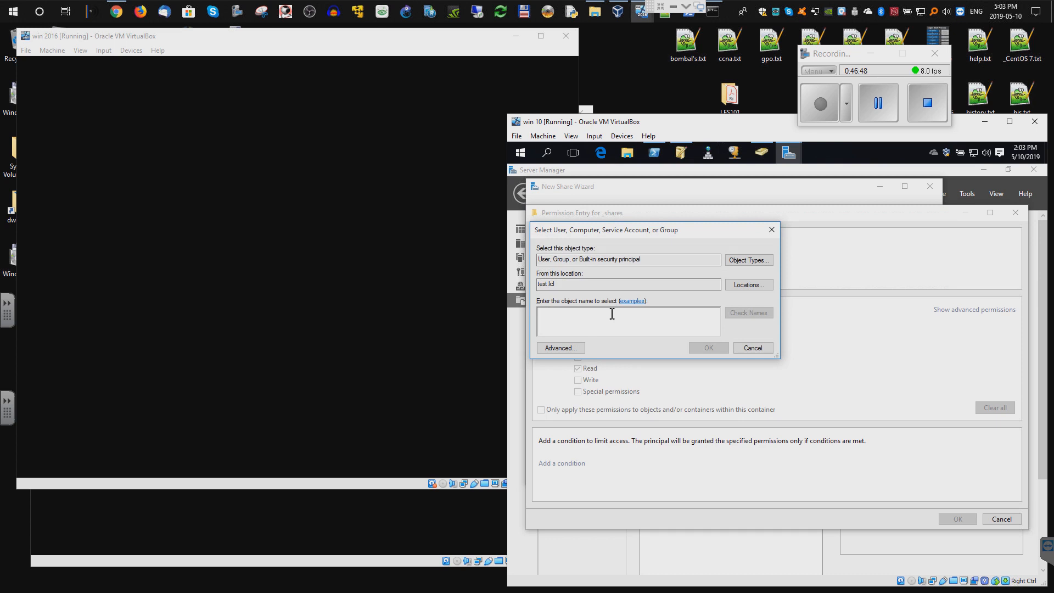
text(jo)
key(Return)
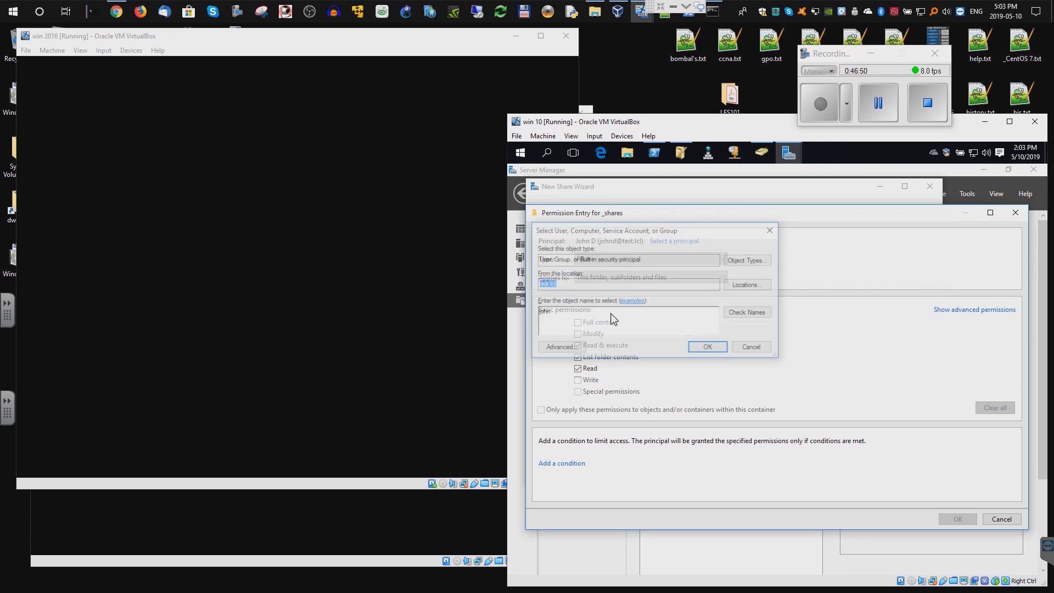
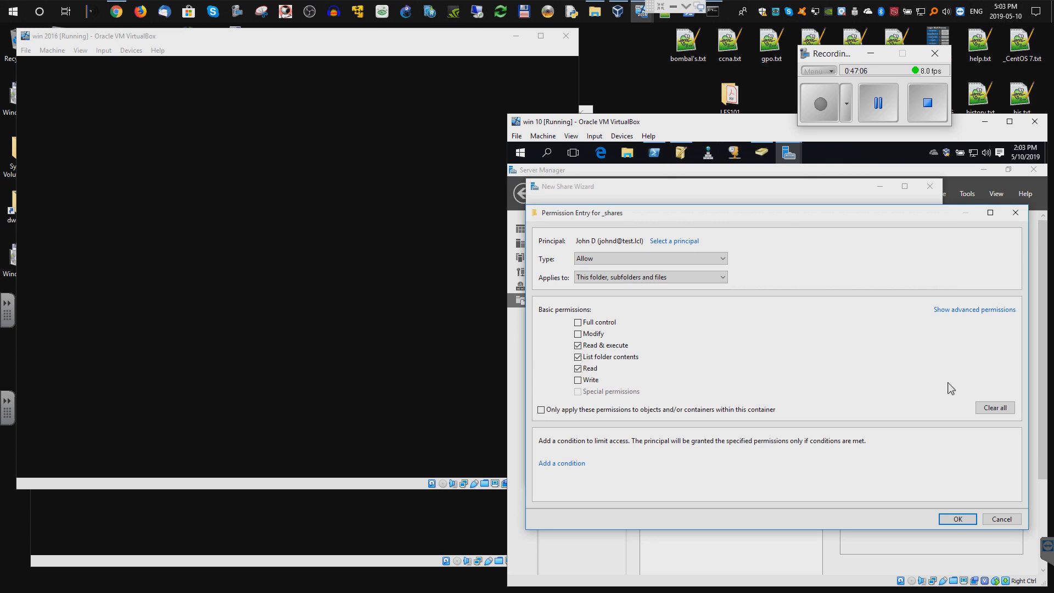
click(578, 345)
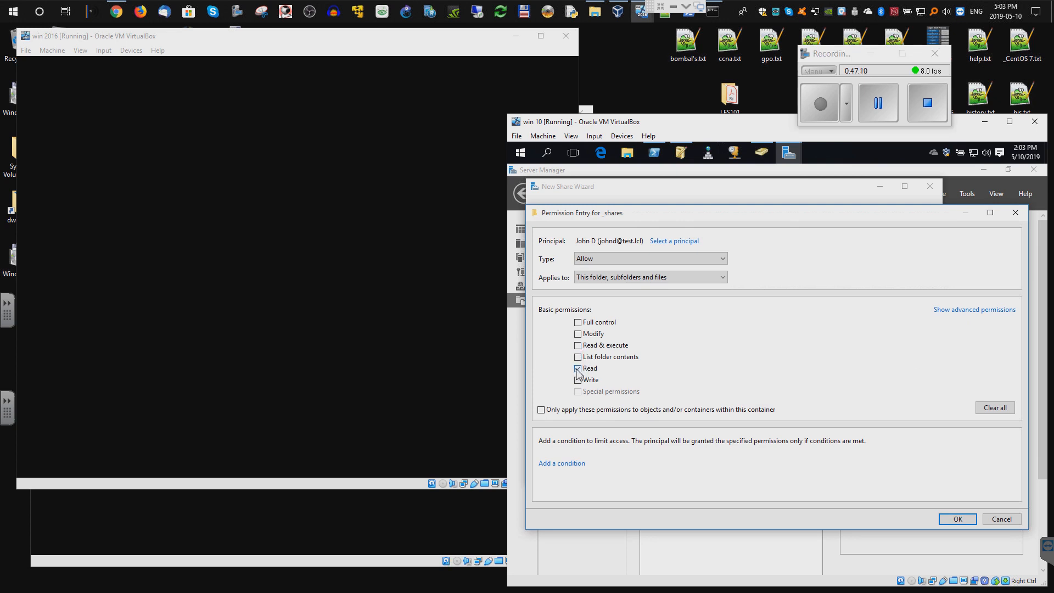
click(578, 368)
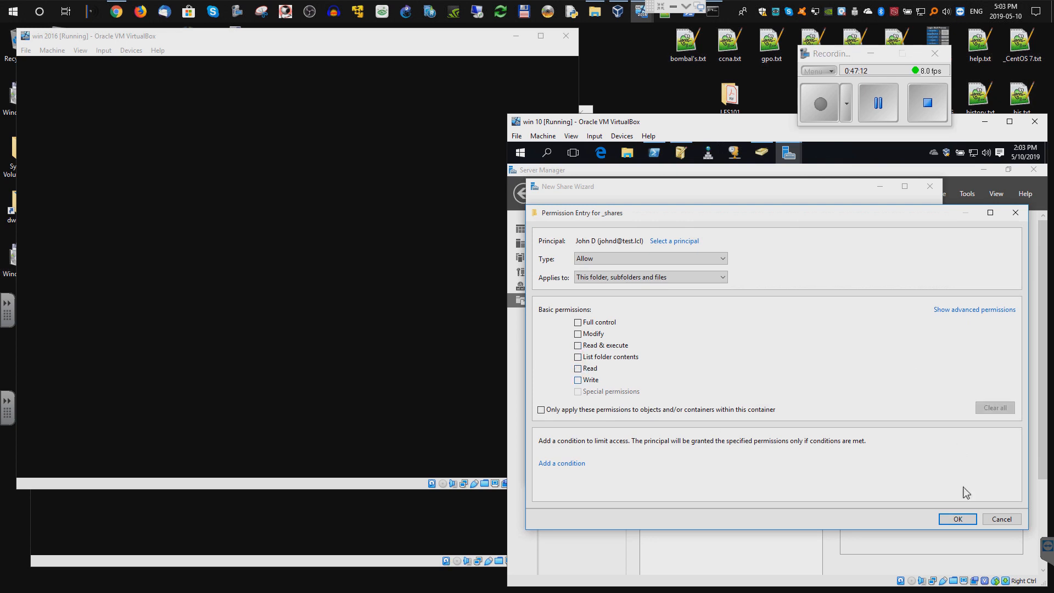
click(958, 520)
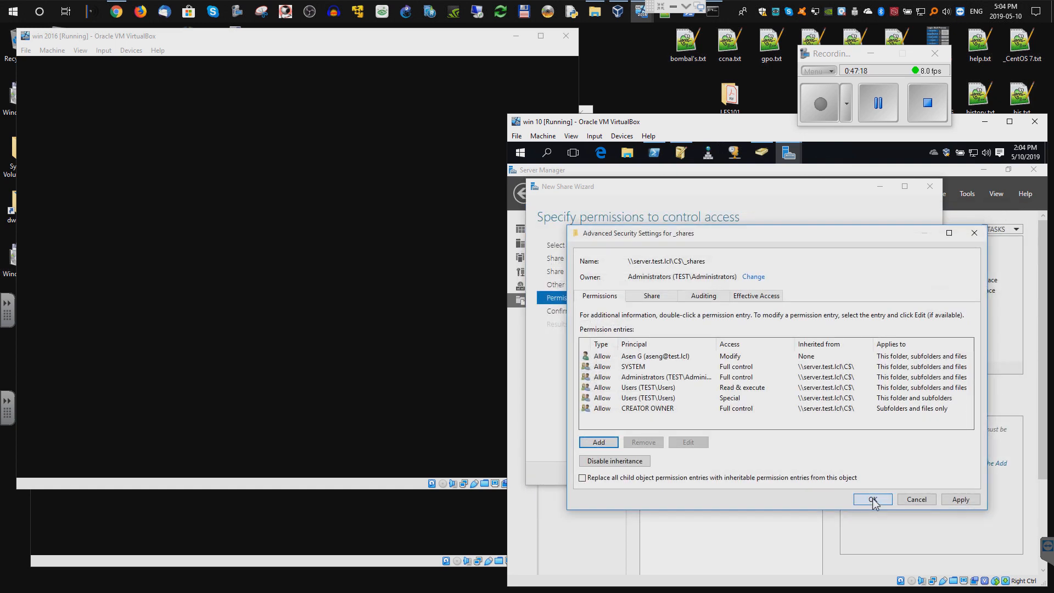
click(958, 500)
- Finish the New Share Wizard so the _shares share is created
click(873, 500)
click(804, 473)
click(865, 474)
click(867, 474)
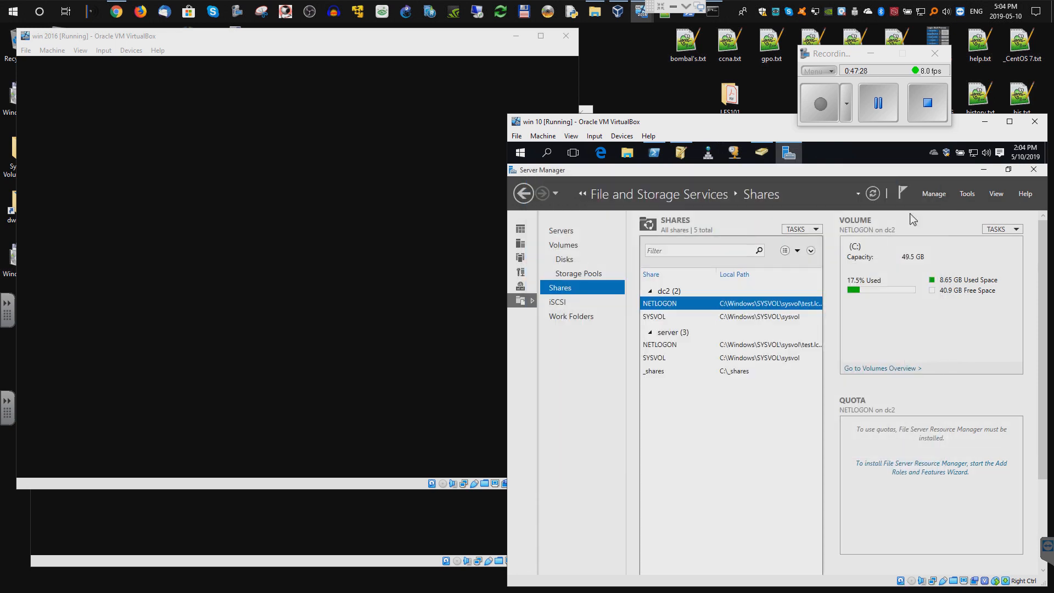
- Minimize the server windows and start mapping a network drive from Network in File Explorer
click(983, 171)
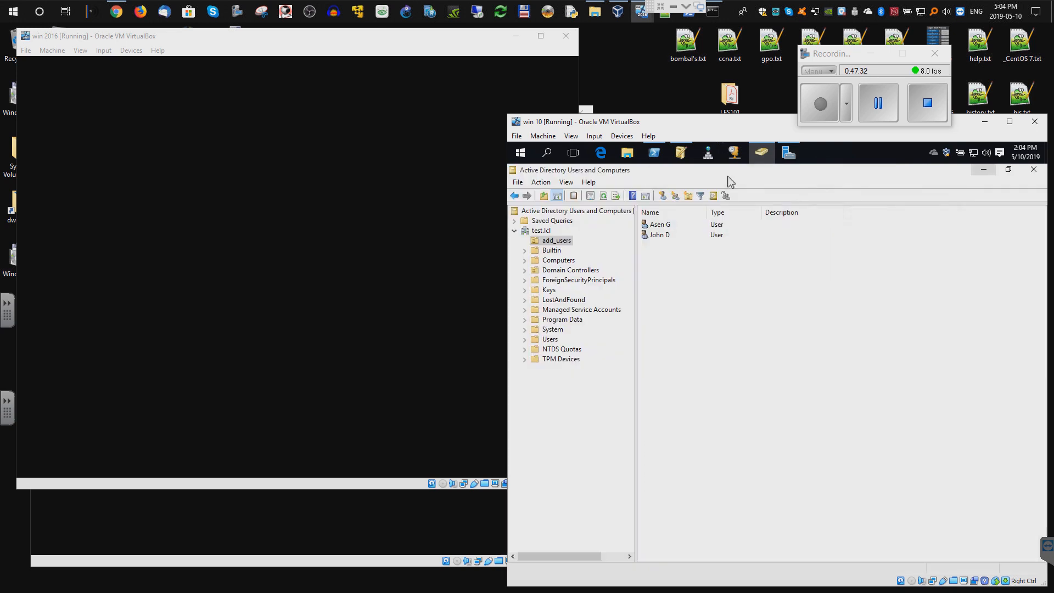
click(985, 171)
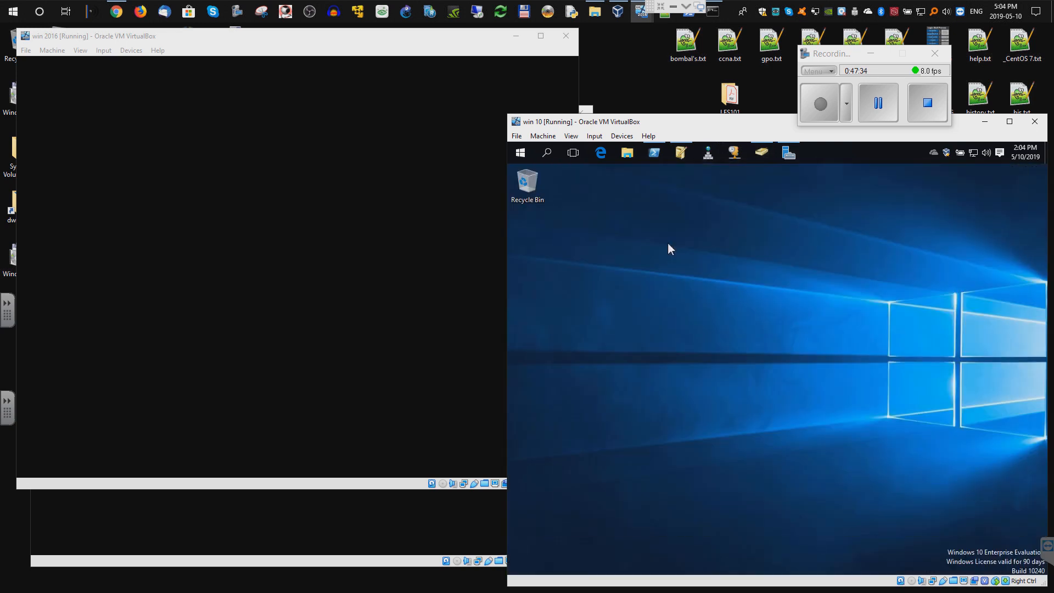
click(627, 153)
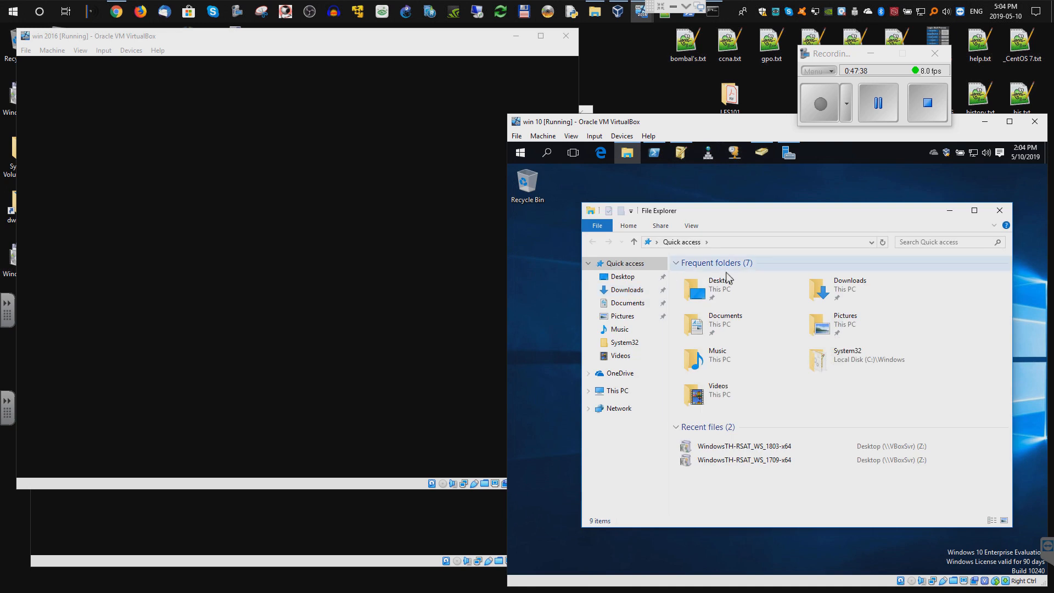
click(733, 242)
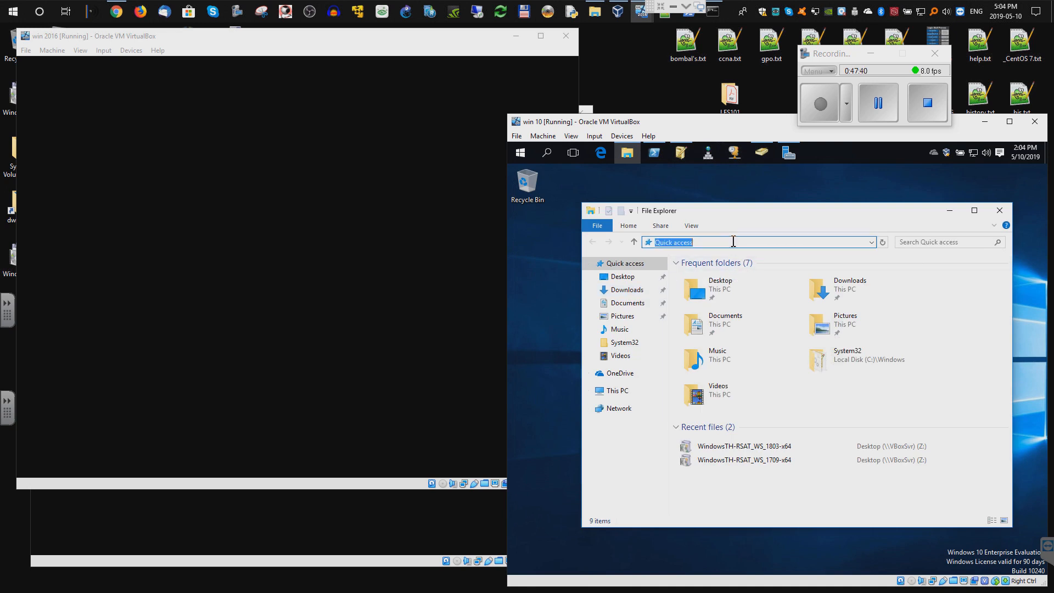
right_click(619, 411)
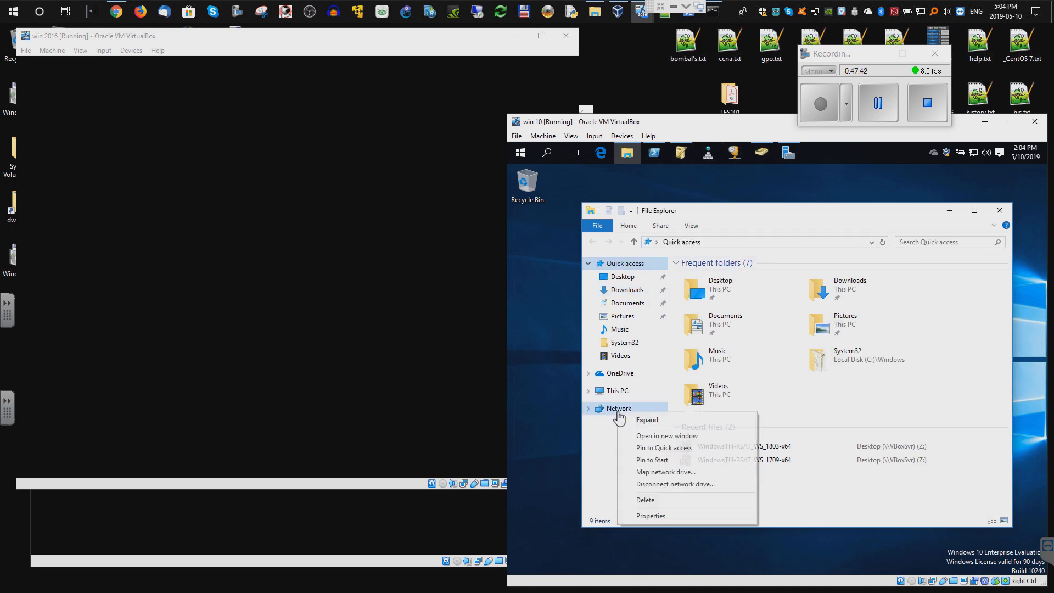
click(653, 472)
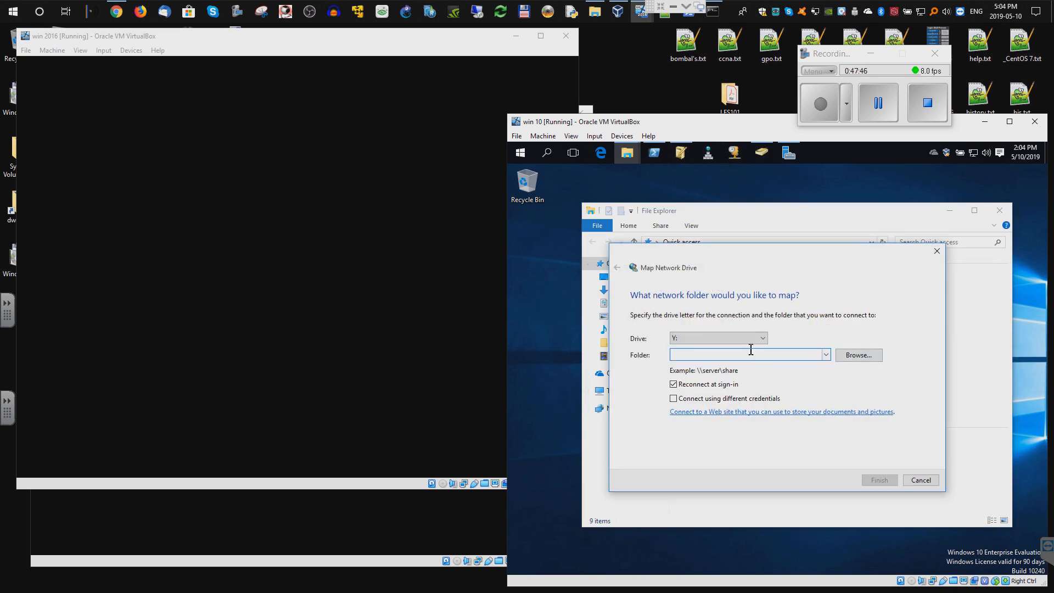
- Set the drive letter to Y: and begin entering the \\ folder path
click(763, 339)
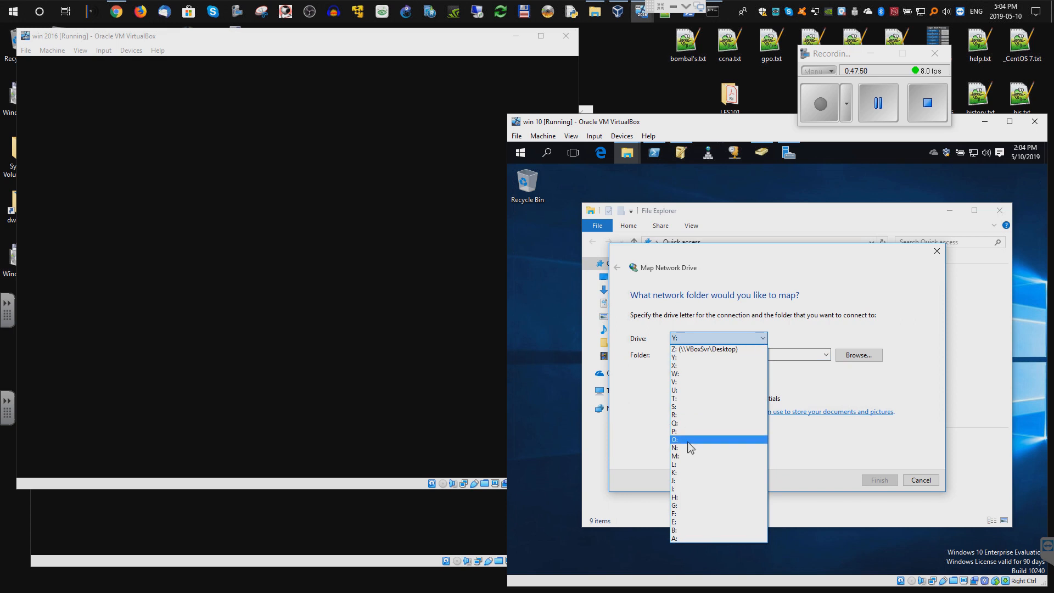
click(688, 441)
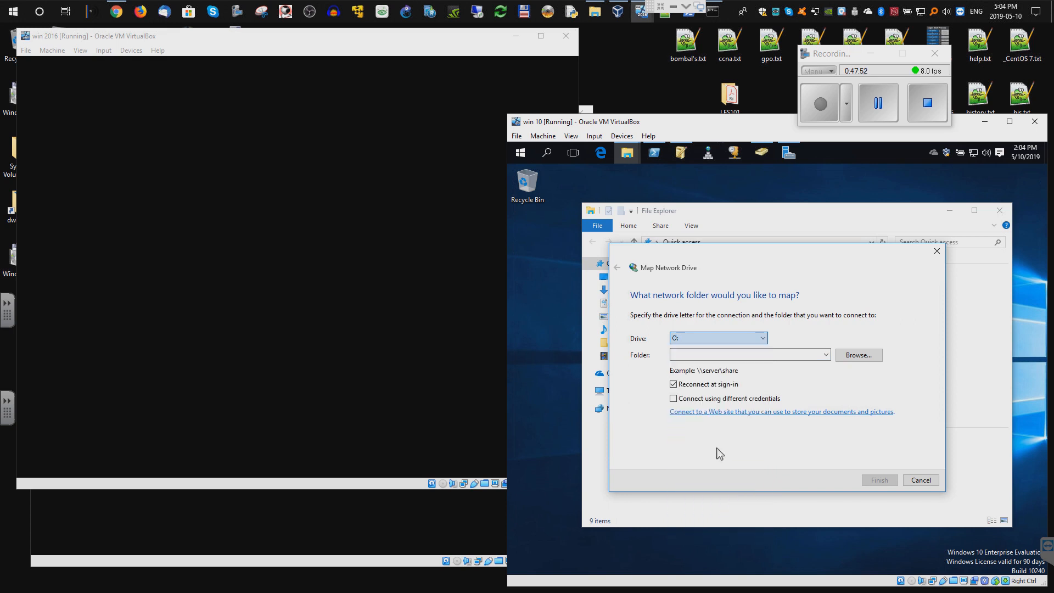
click(698, 353)
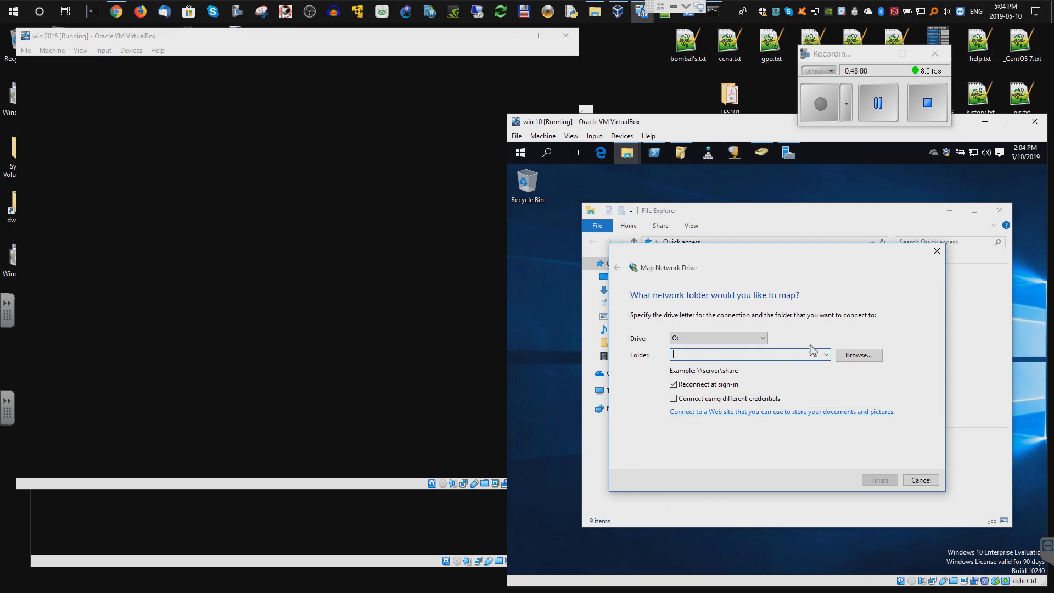
click(768, 338)
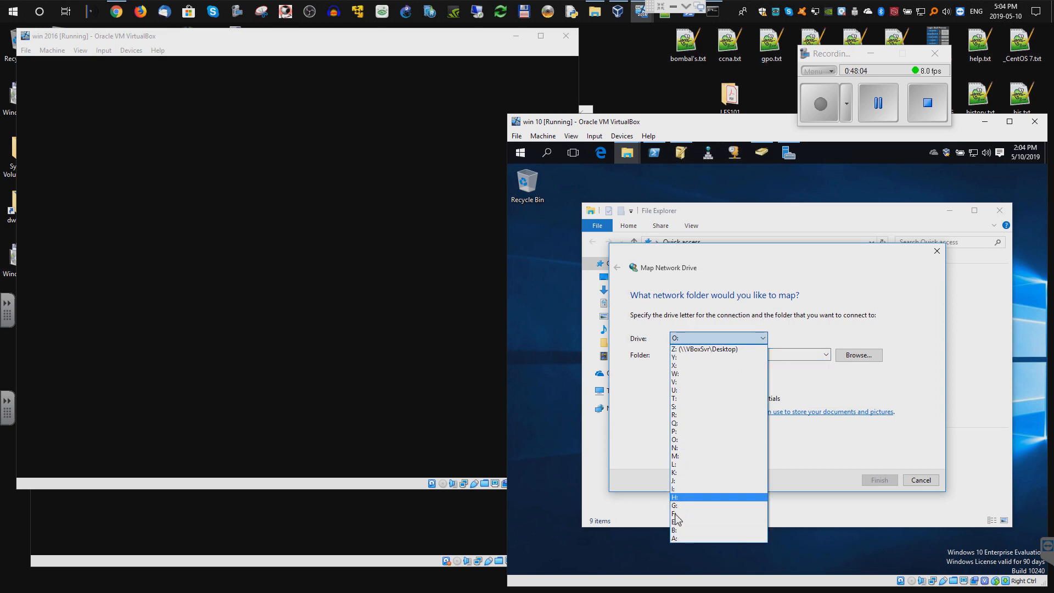
click(683, 357)
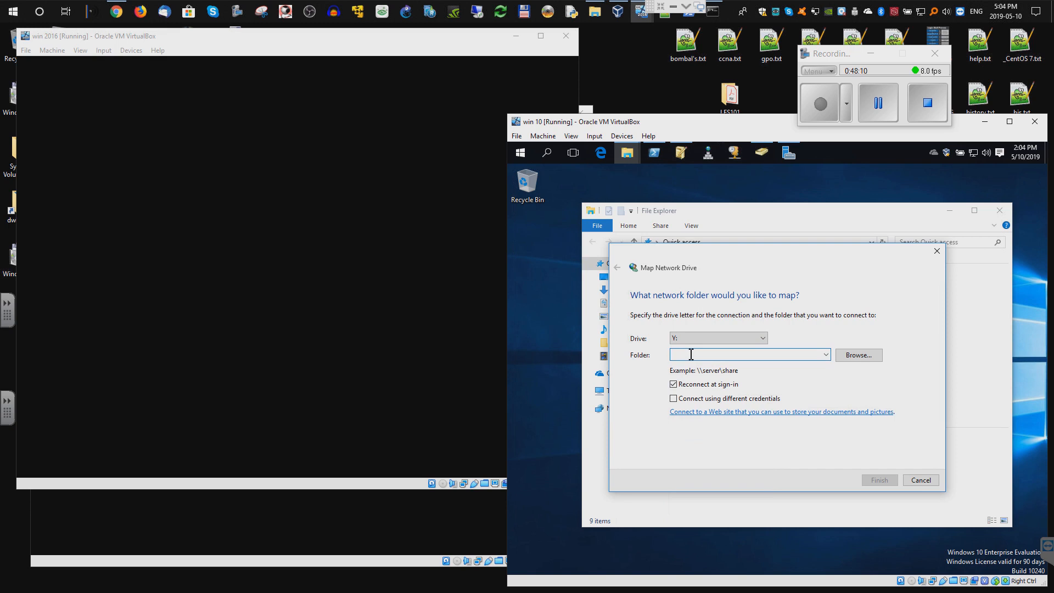
text(\\server\_share)
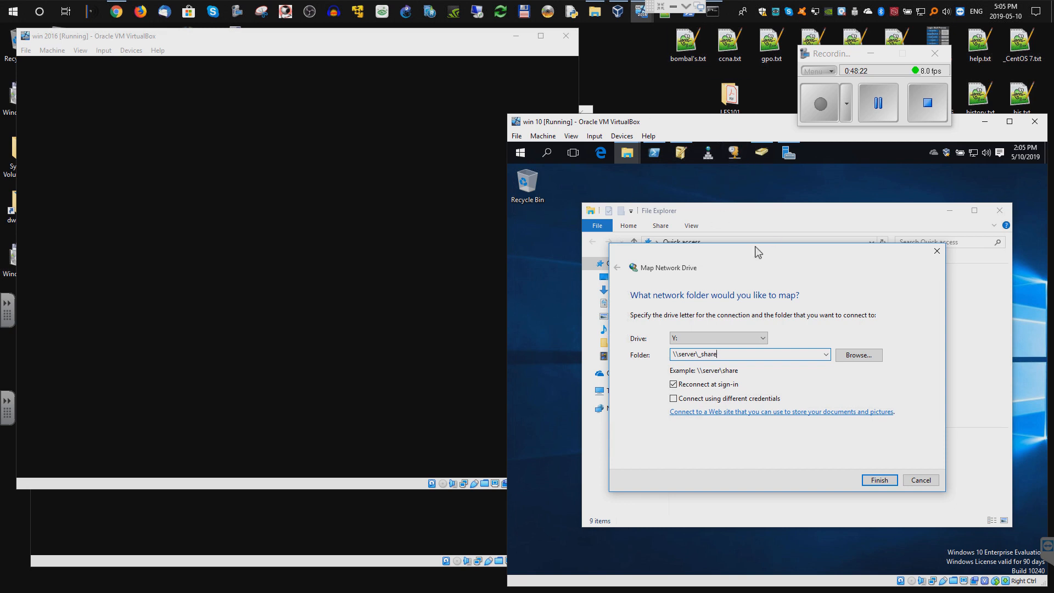
- Browse to \\SERVER\_shares and finish mapping it as drive Y:
click(856, 356)
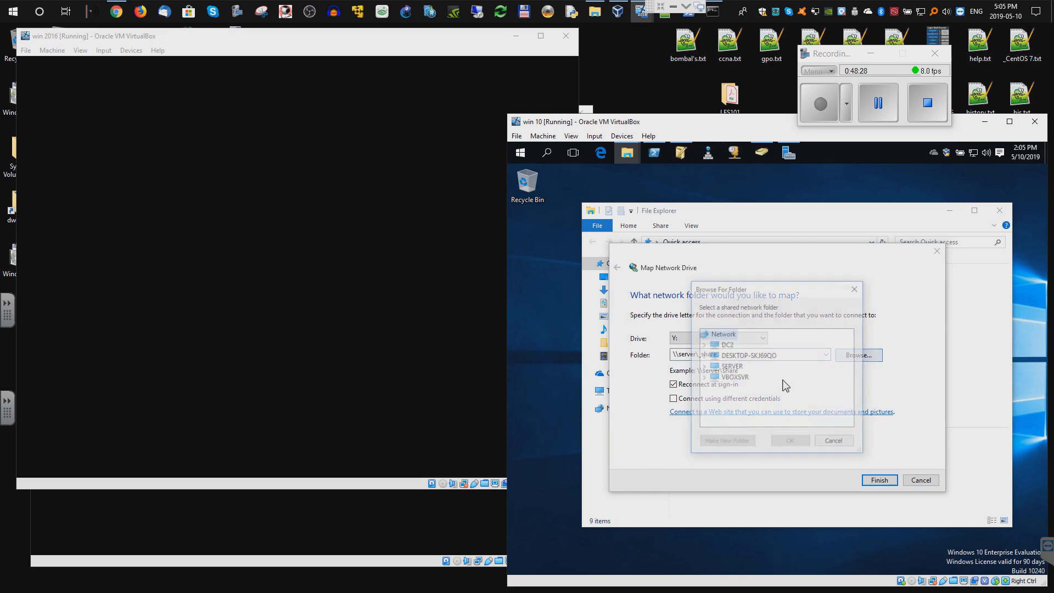
click(704, 366)
click(741, 377)
click(789, 443)
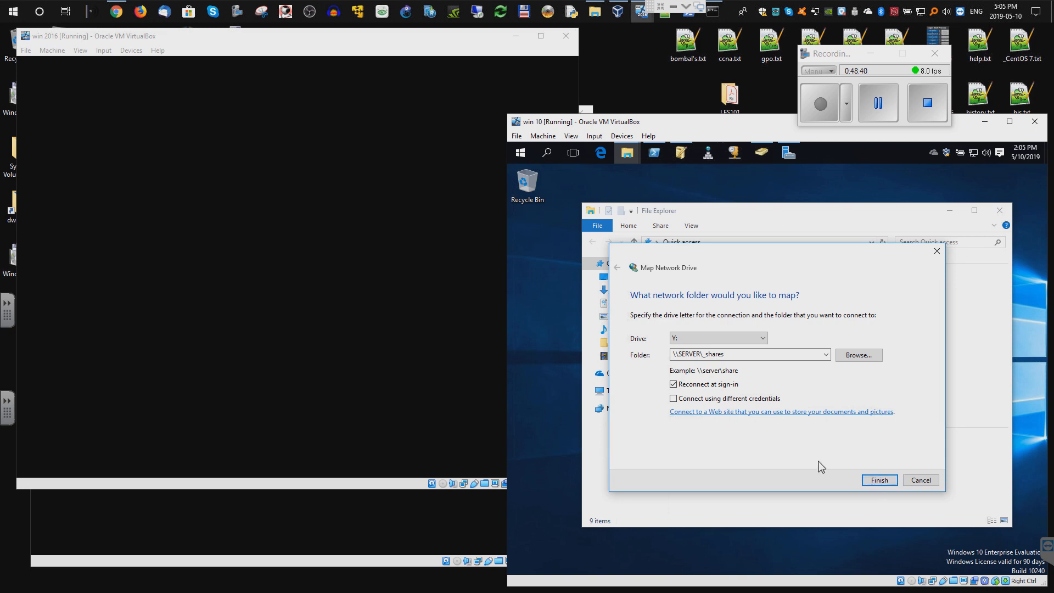
click(877, 482)
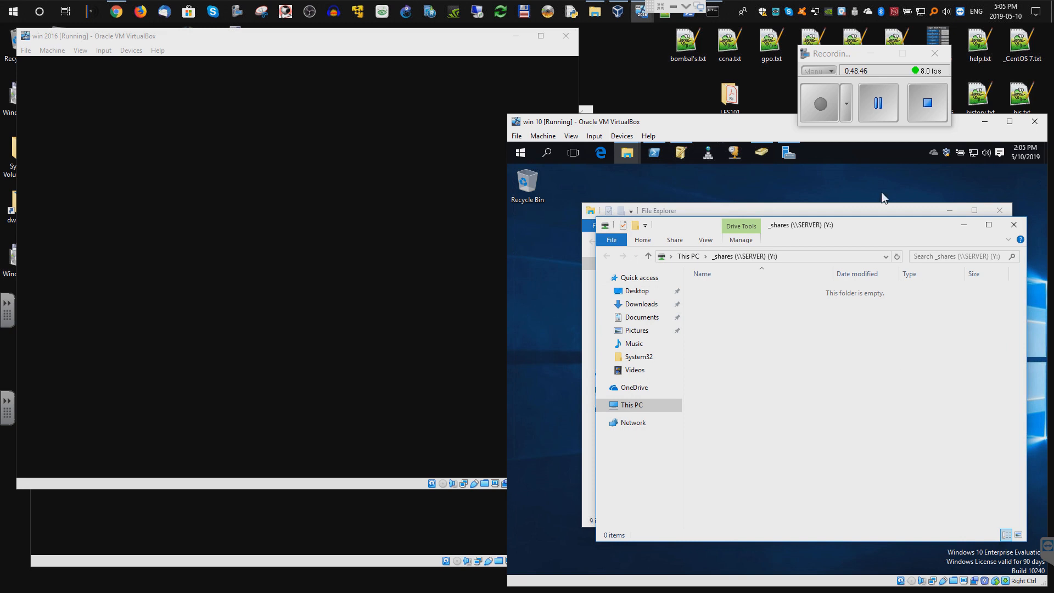
- Close the drive window, check the mapped drive under This PC, and close File Explorer
click(1014, 228)
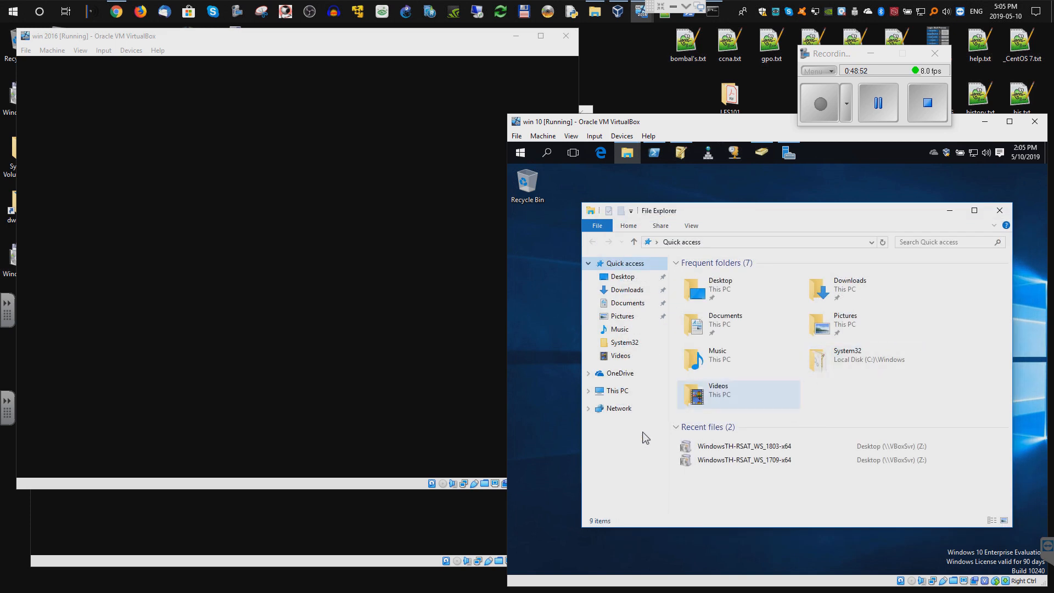
click(627, 391)
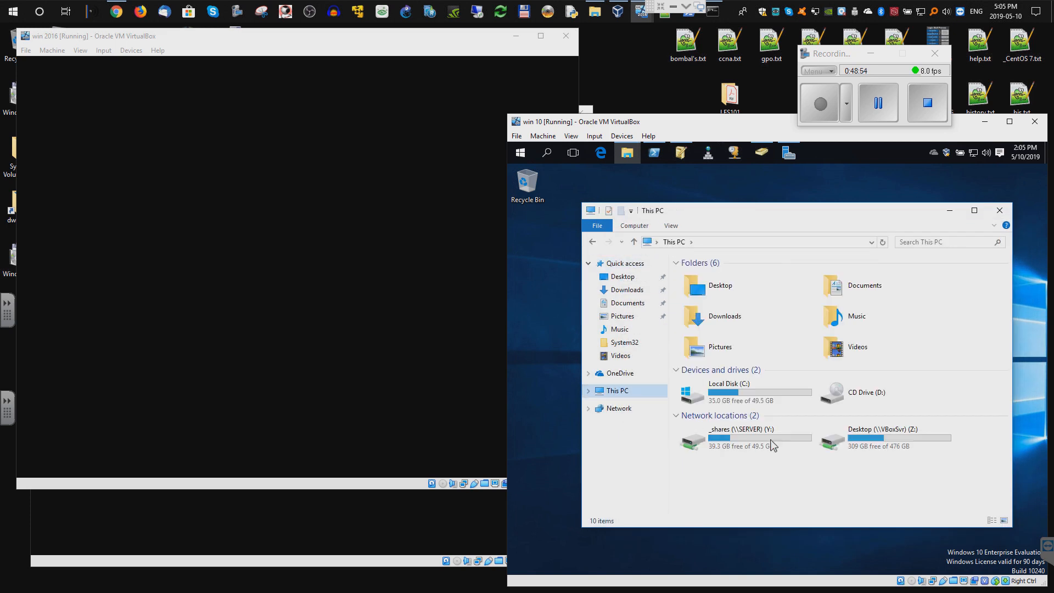
click(999, 210)
click(521, 161)
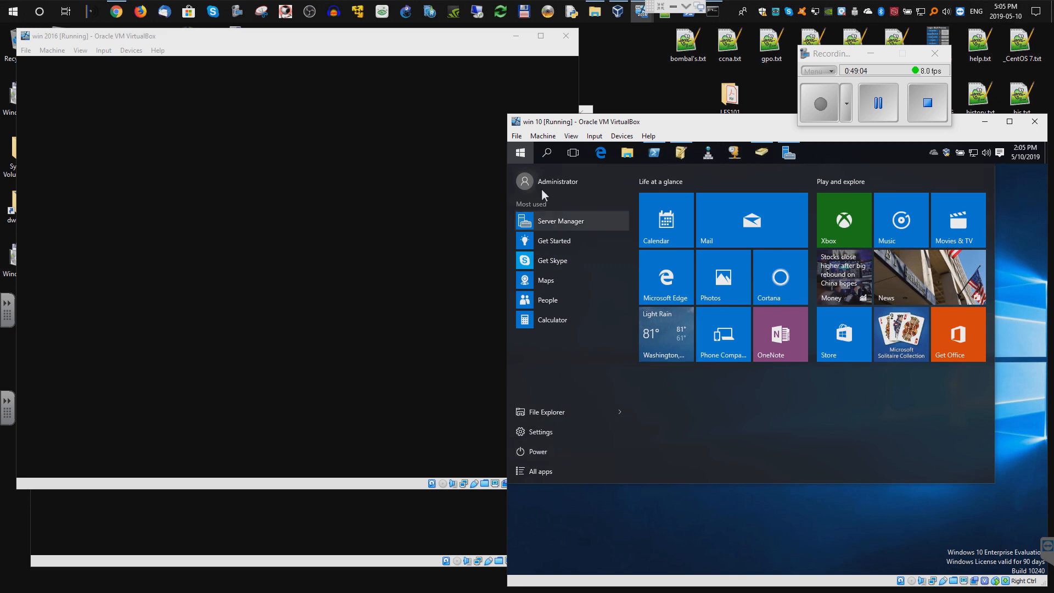
- Switch away from Administrator and sign in as another TEST domain user with their password
click(528, 182)
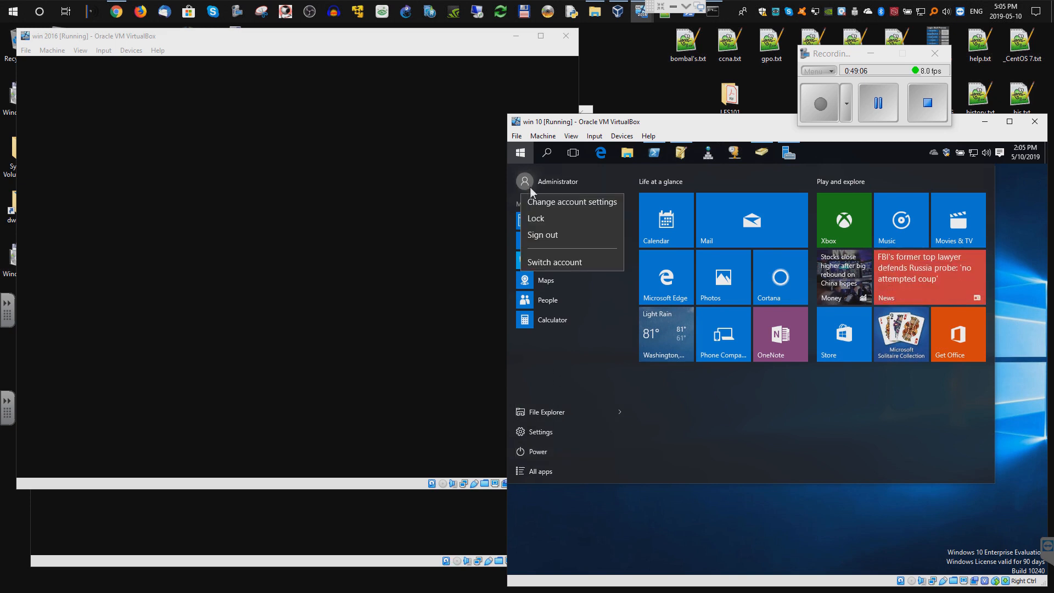
click(540, 261)
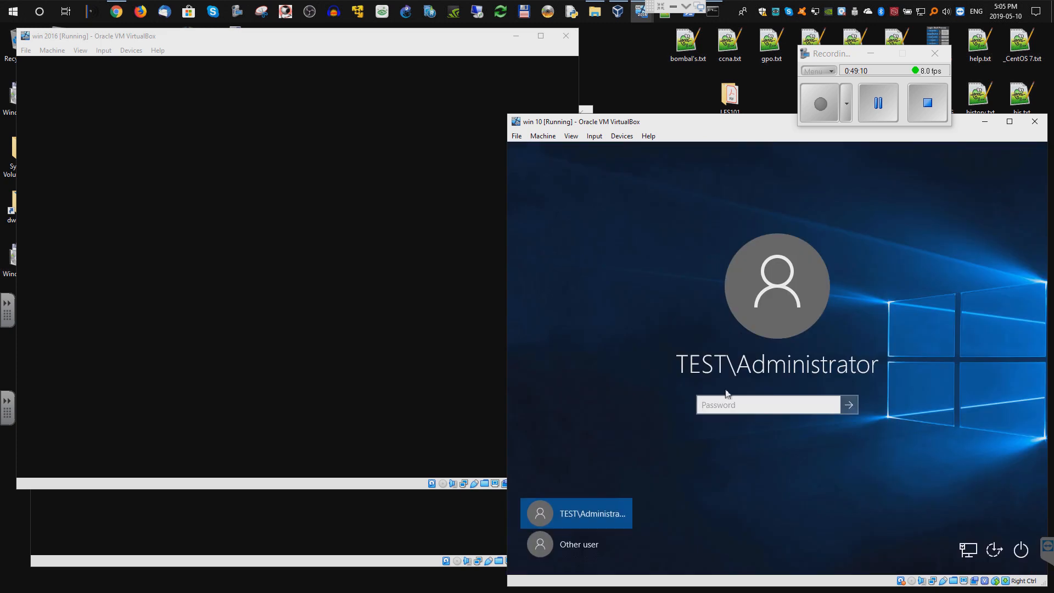
click(584, 544)
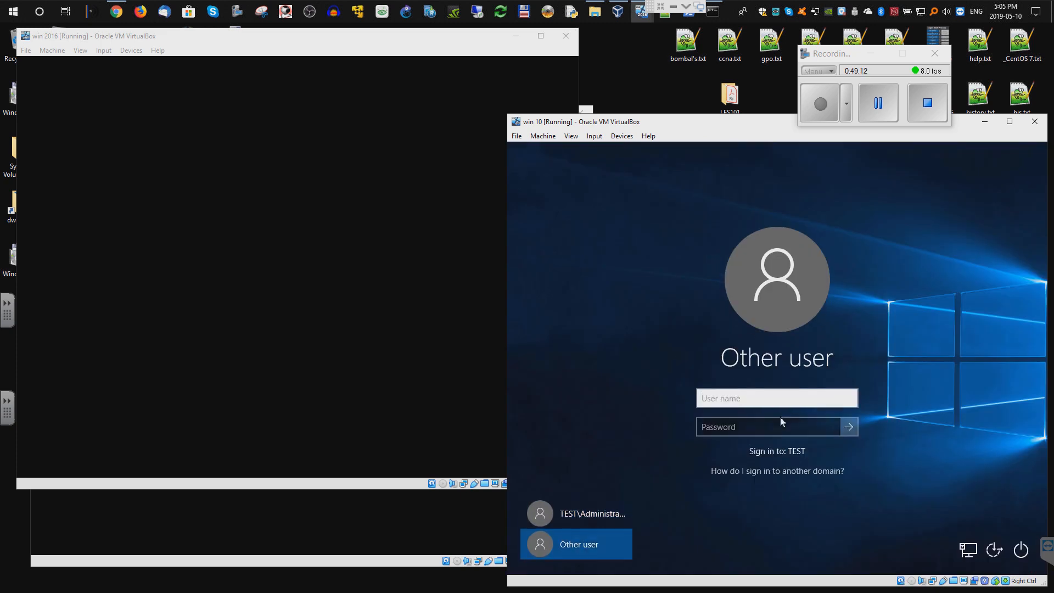
text(aseng)
click(780, 427)
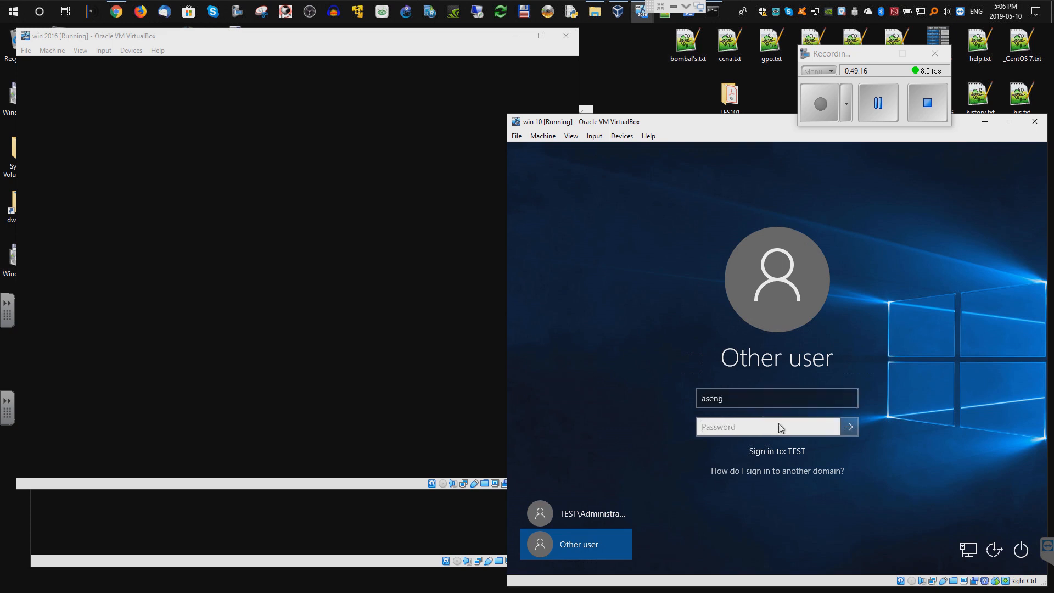
text(Pa)
key(Return)
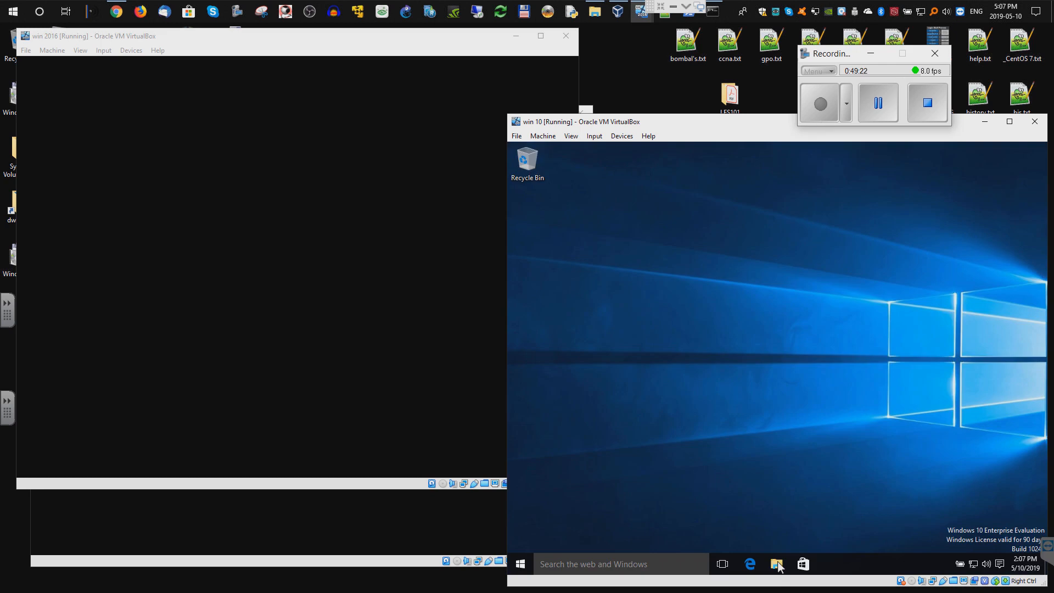
- As the domain user, browse Network to SERVER and open the empty _shares folder
click(777, 564)
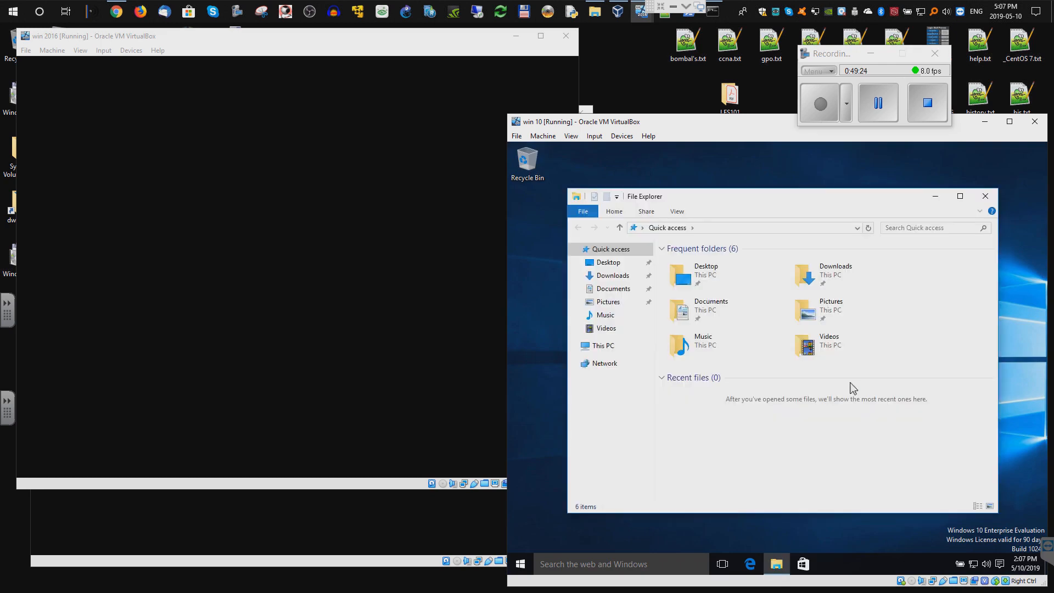
click(606, 347)
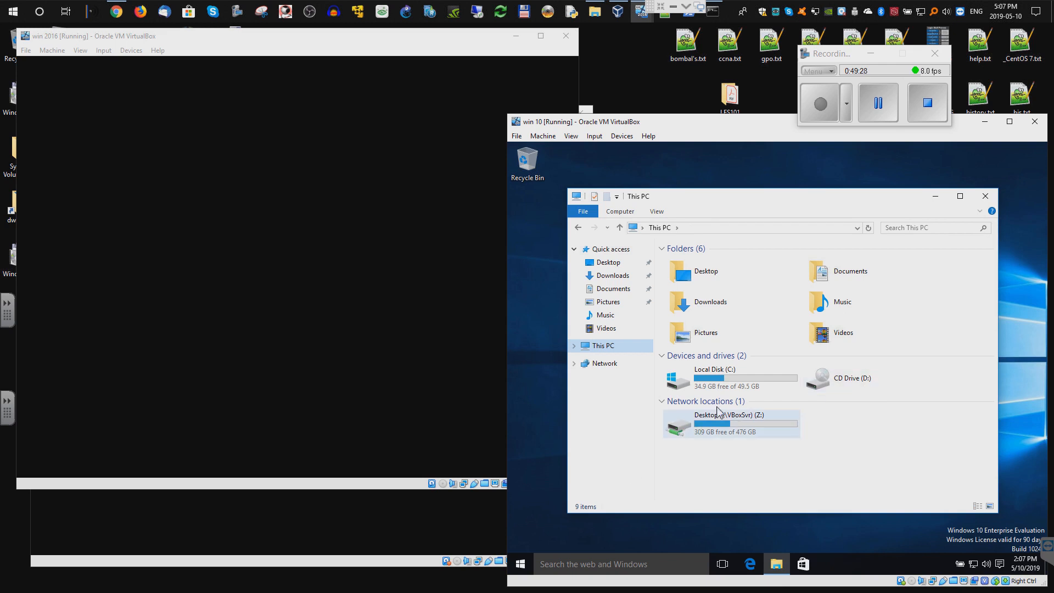
click(598, 365)
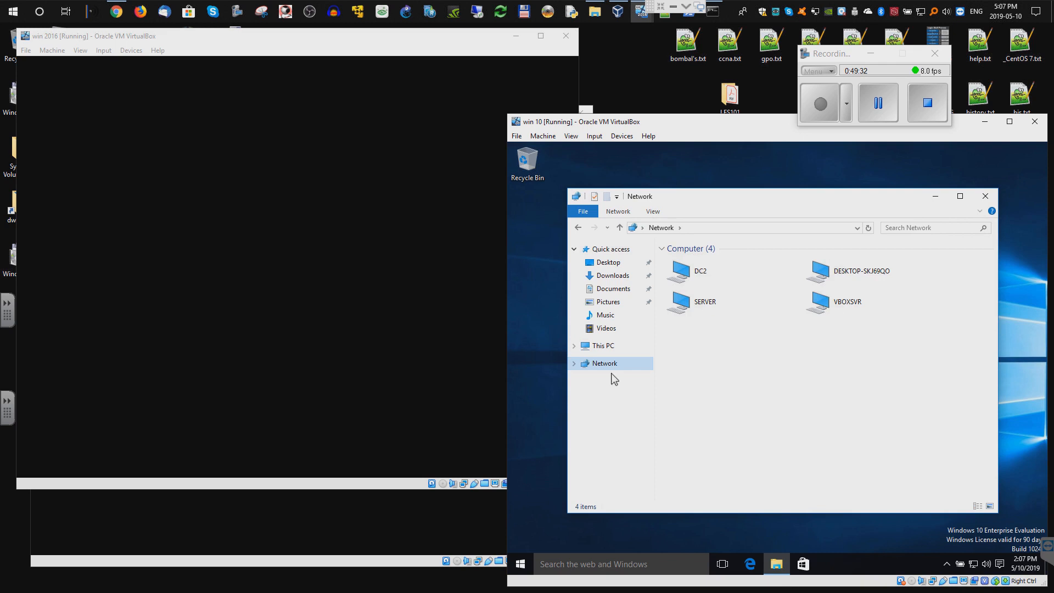
double_click(701, 278)
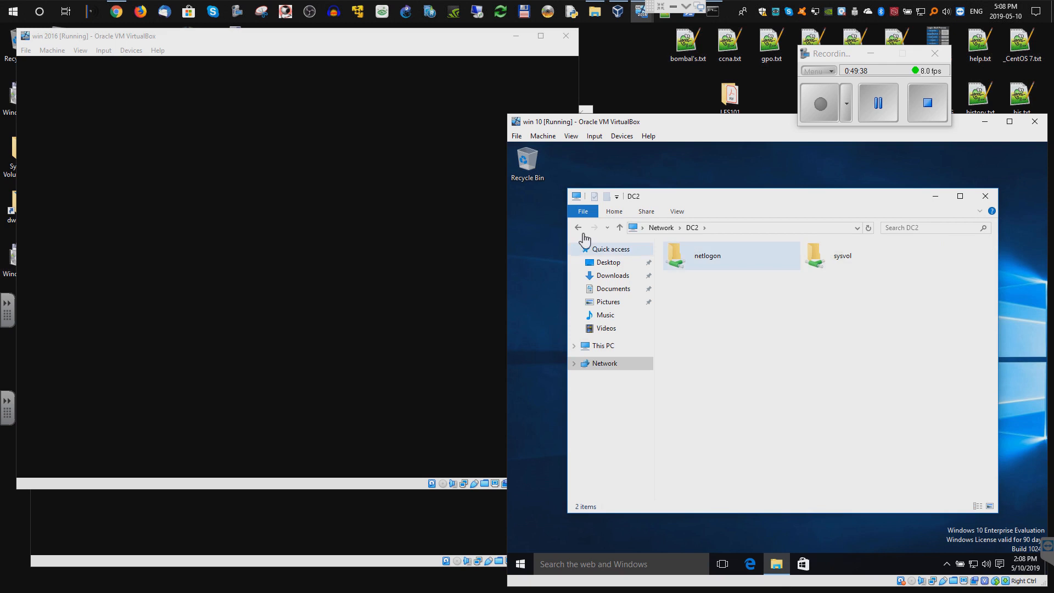
click(578, 228)
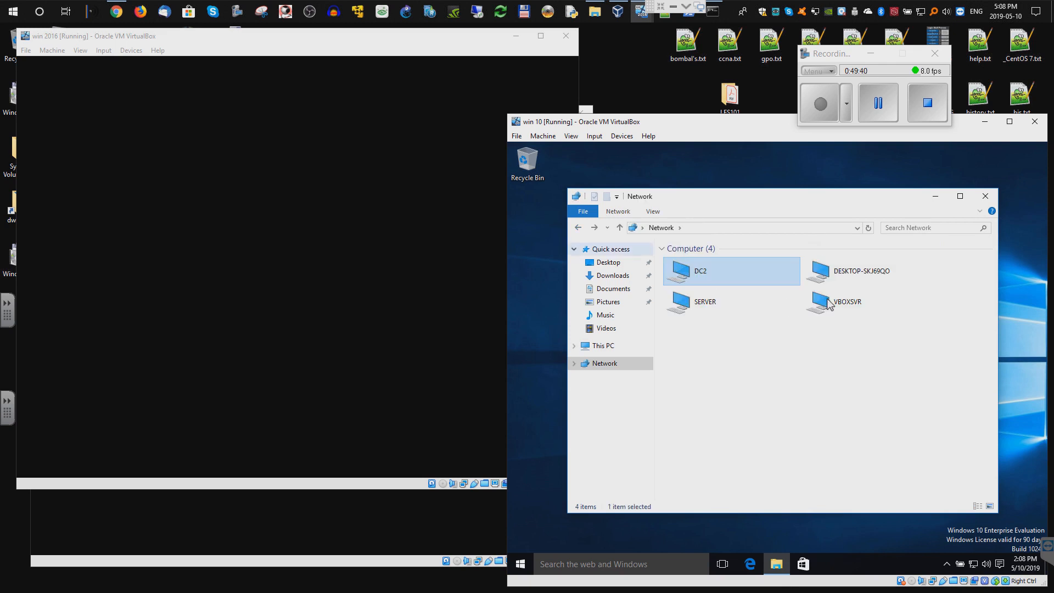
double_click(724, 305)
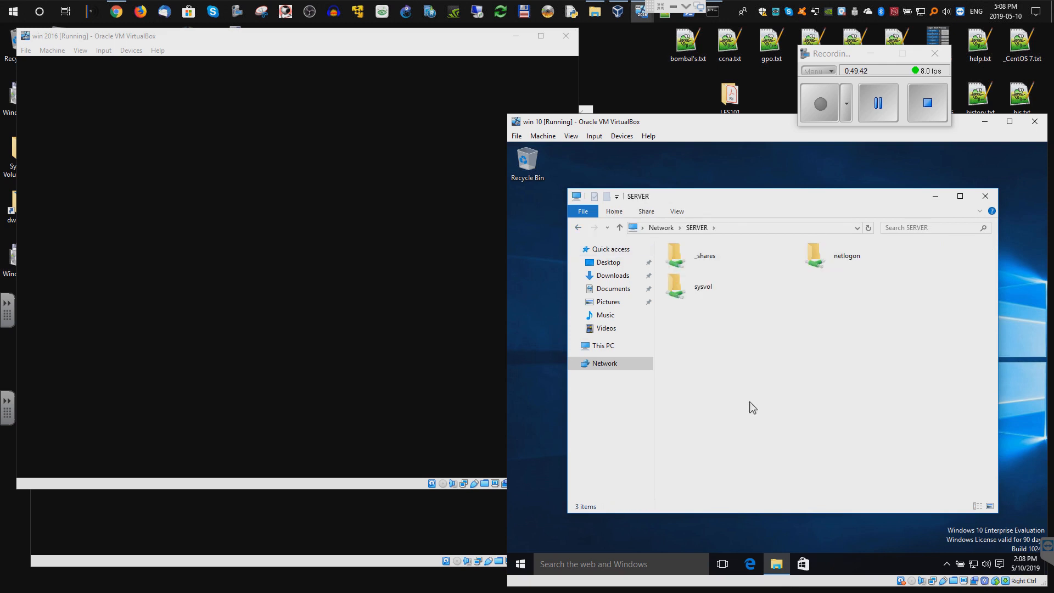
double_click(717, 269)
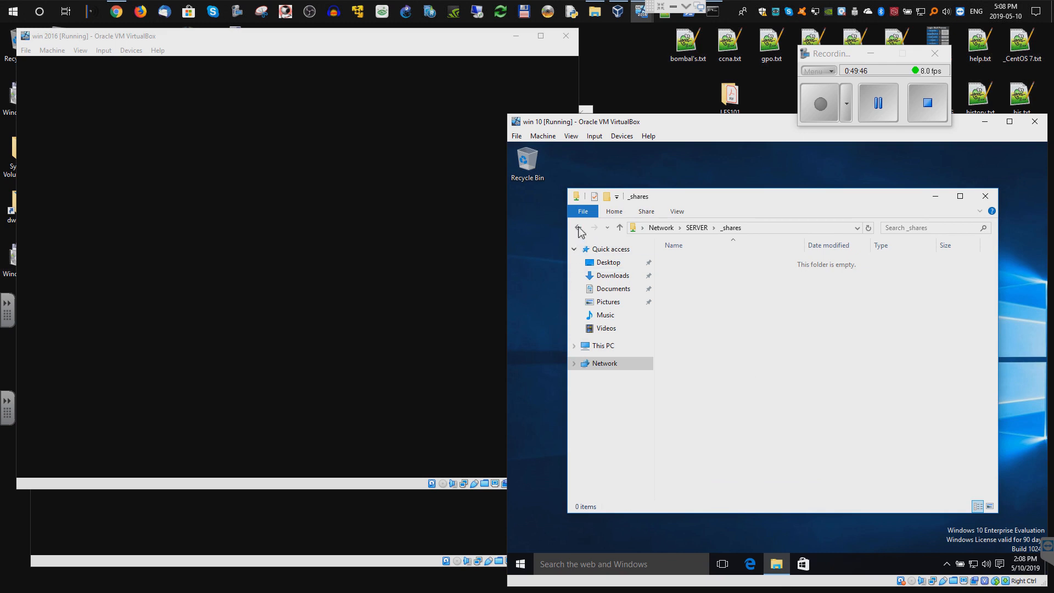
- Create a New folder and a New Text Document inside _shares
right_click(728, 316)
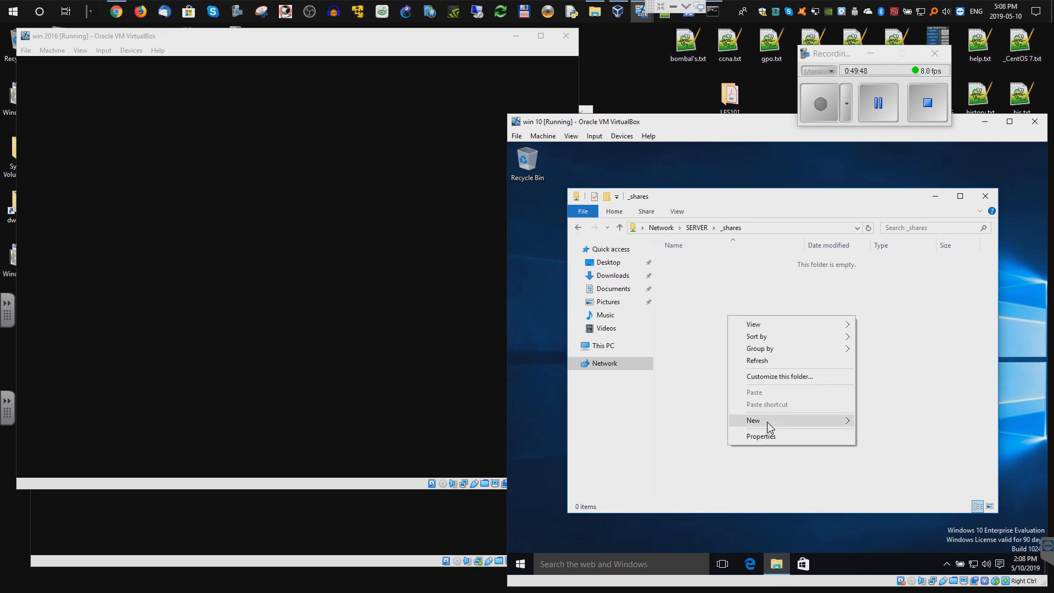
click(874, 423)
right_click(748, 363)
mouse_move(796, 475)
click(900, 539)
click(722, 335)
- Write 'asdsds' in the text document, save it on close, and close the folder window
double_click(710, 275)
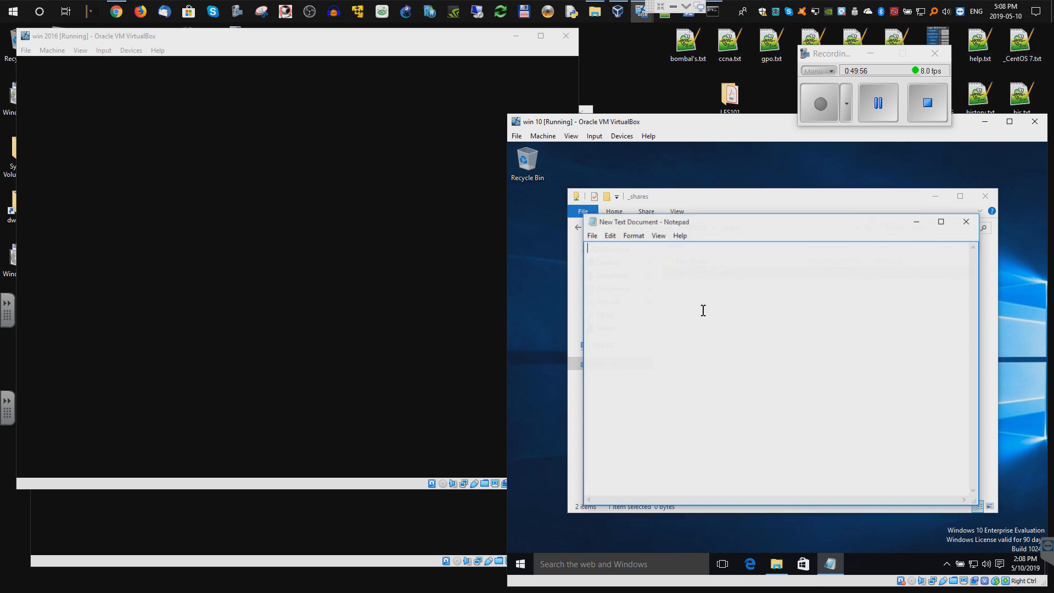
click(967, 222)
click(751, 360)
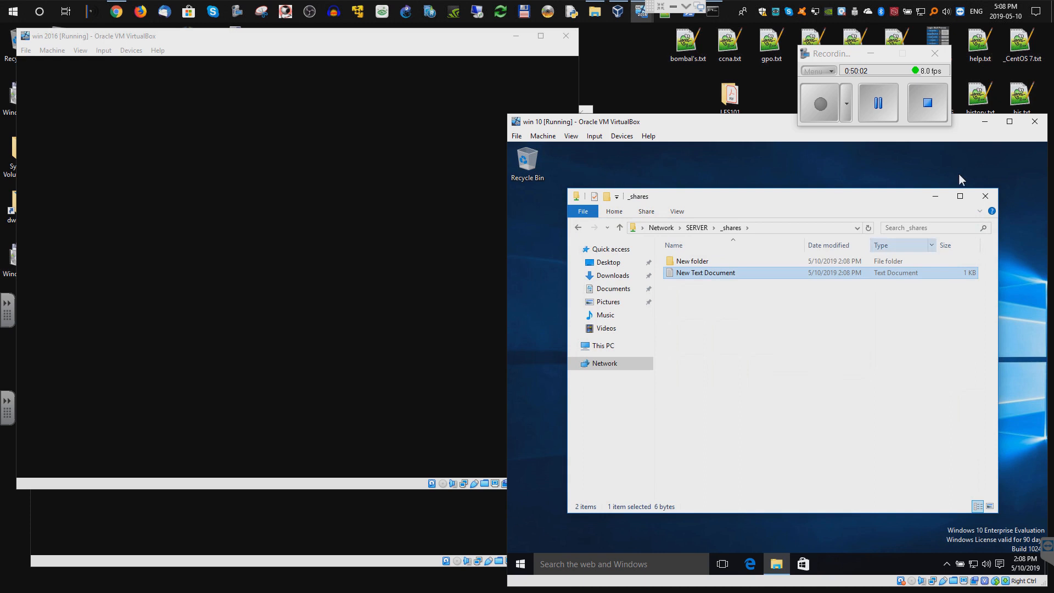
click(983, 196)
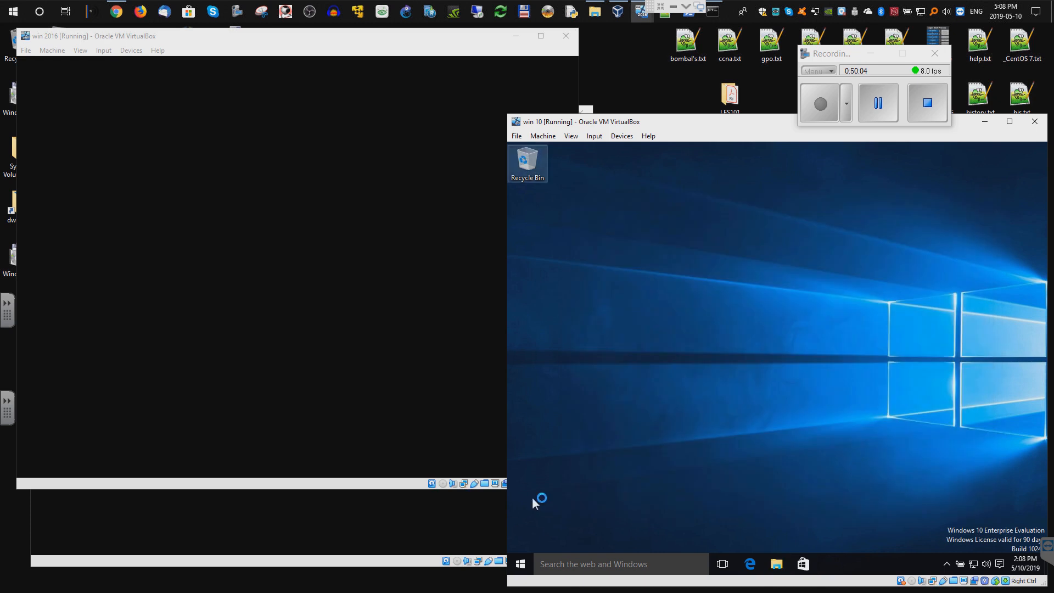
- Switch to Other user and sign in with a different TEST domain user's name and password
click(523, 562)
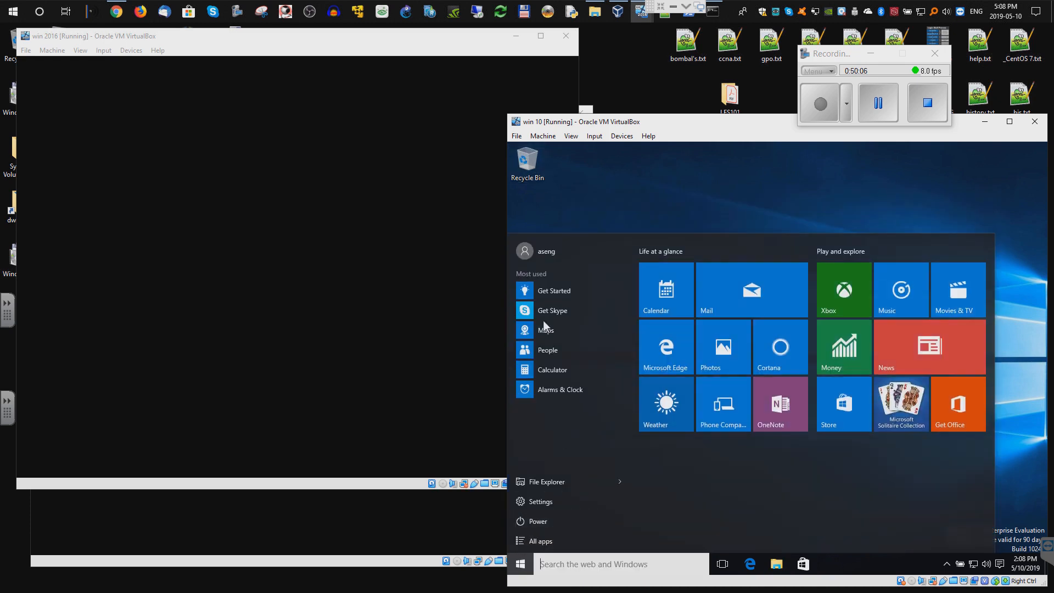
click(532, 255)
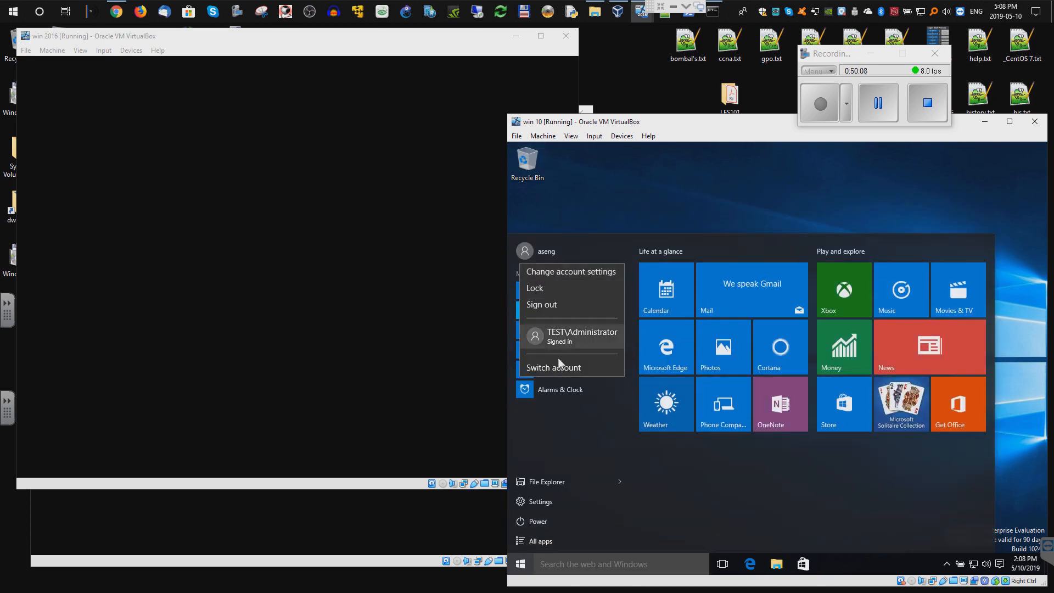
click(559, 370)
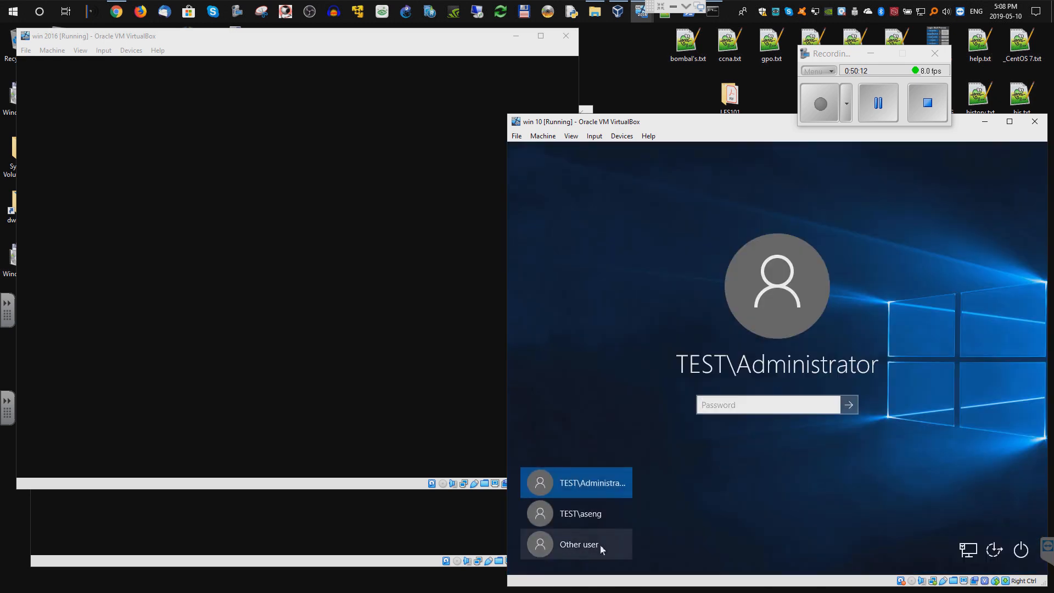
click(584, 549)
text(johnd)
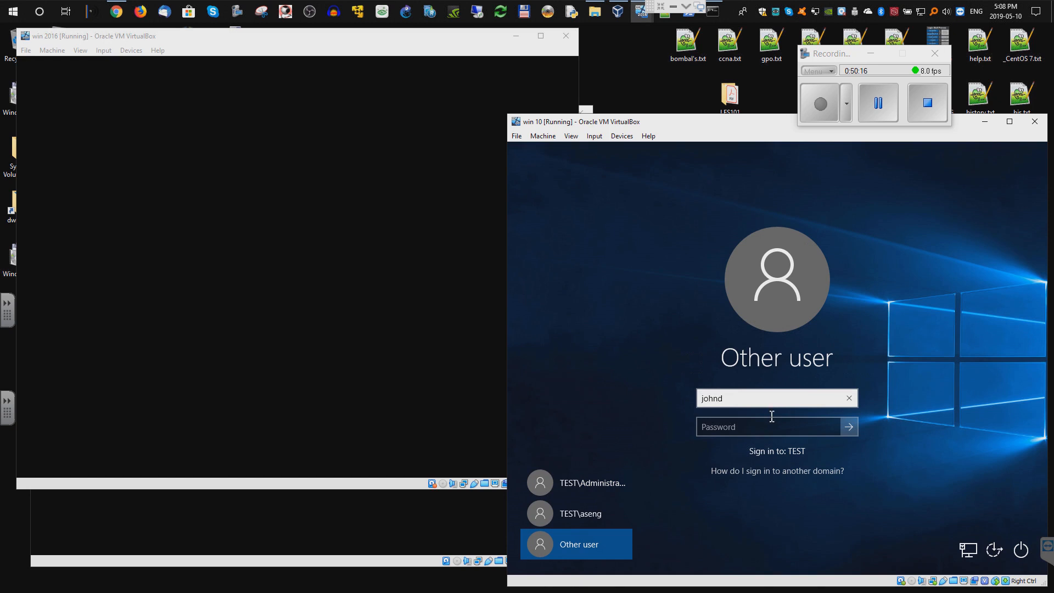
click(766, 427)
text(Pa)
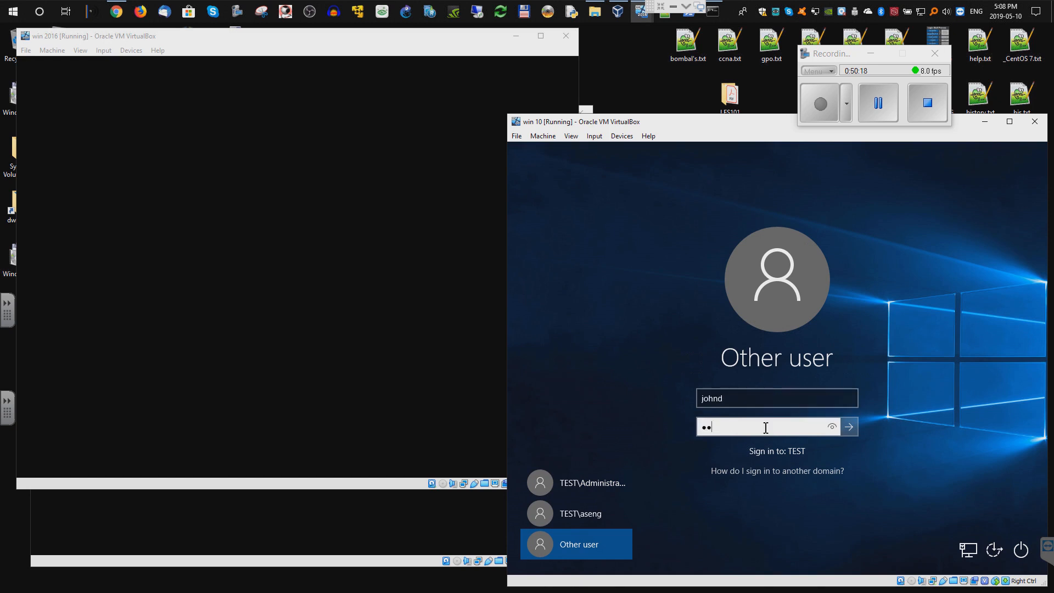
key(Return)
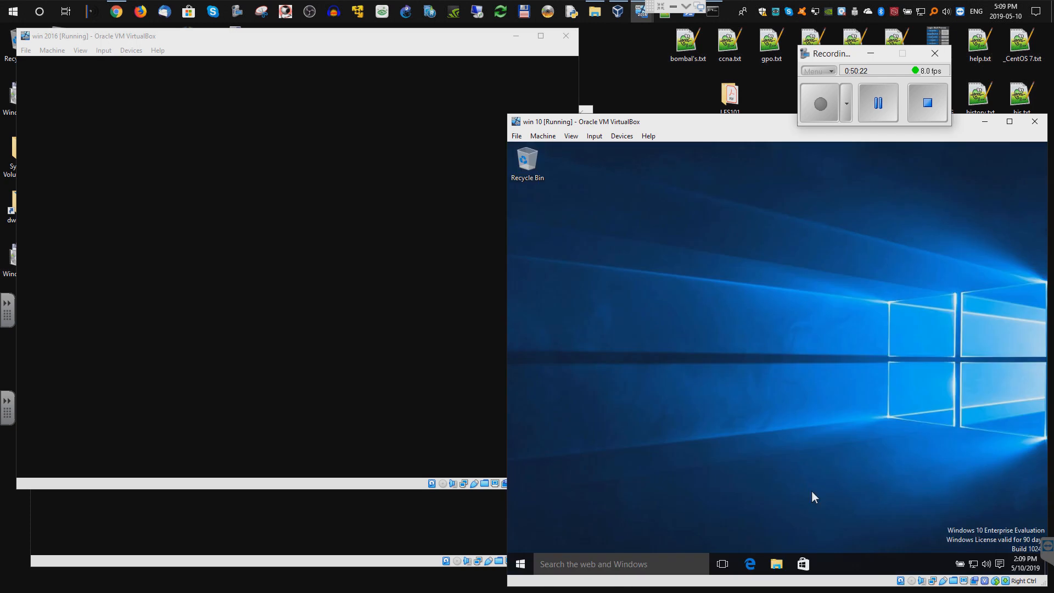
- Open \\SERVER\_shares from Network in File Explorer
click(783, 559)
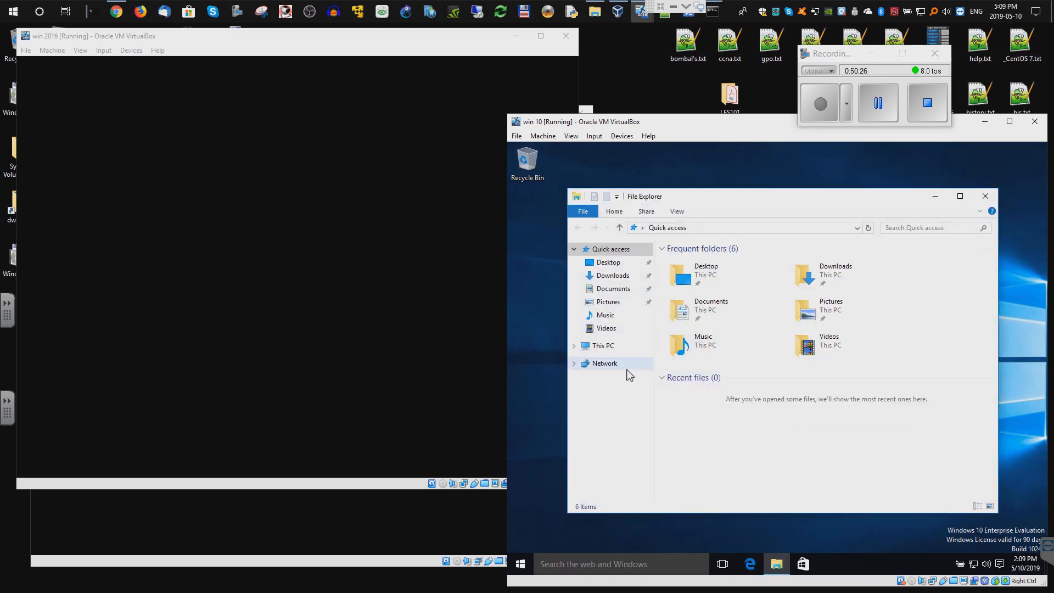
click(599, 365)
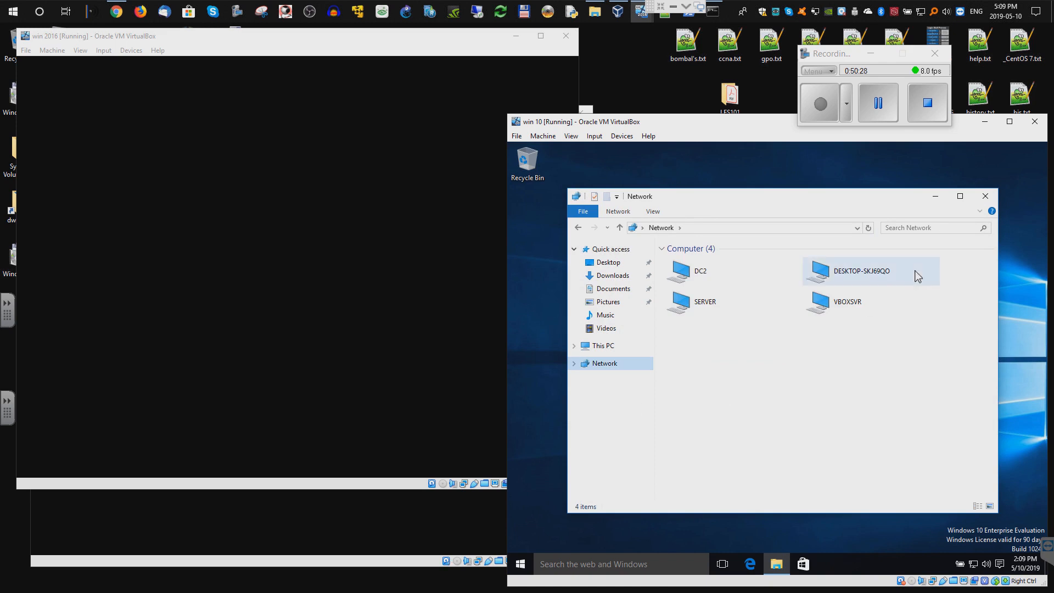
double_click(708, 301)
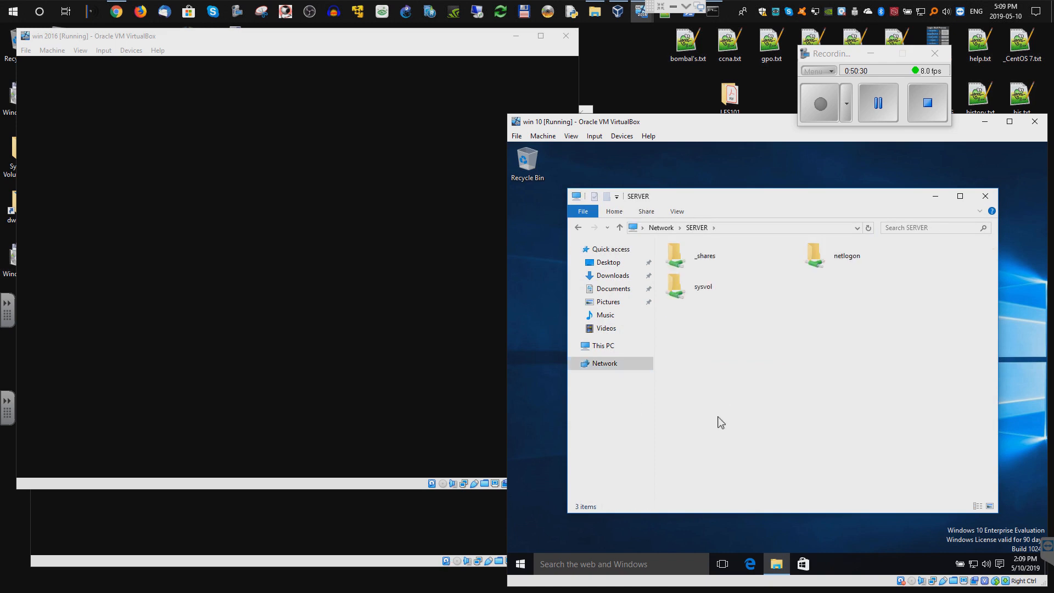
double_click(707, 259)
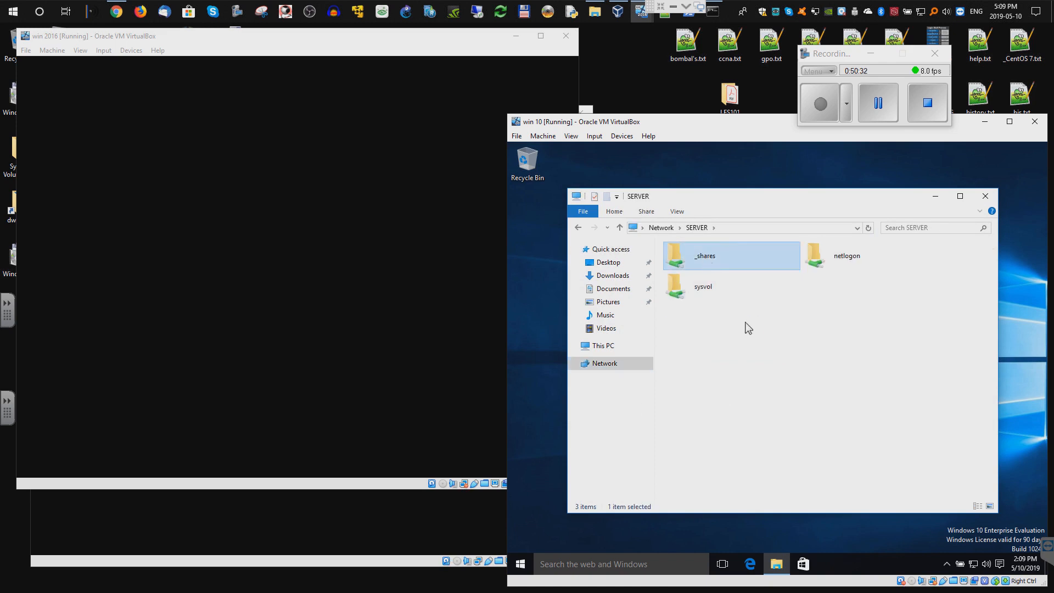
- Open New Text Document, attempt to save changes, then close it without saving
double_click(707, 273)
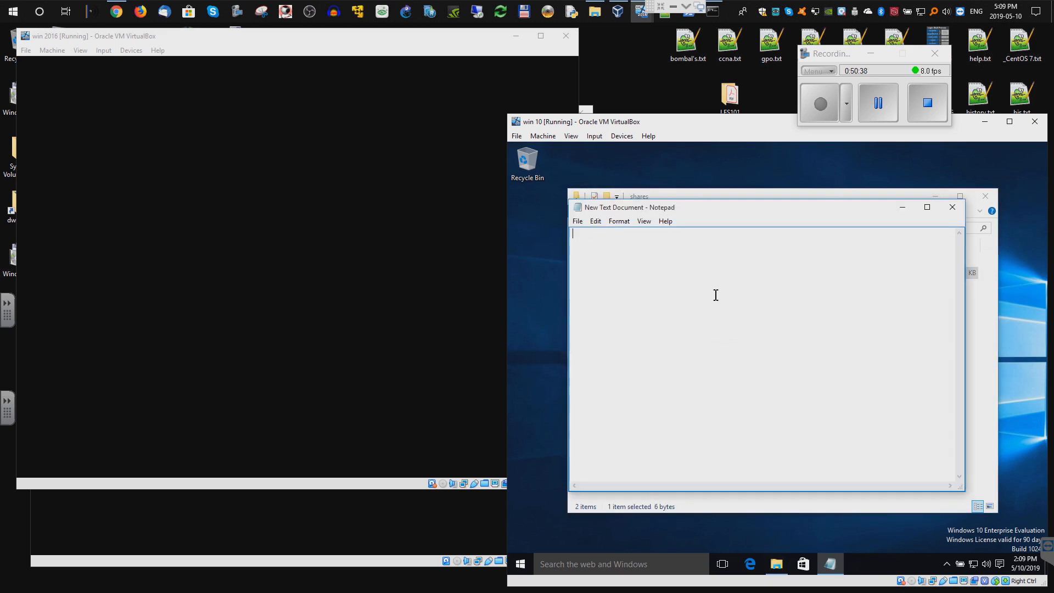
click(953, 207)
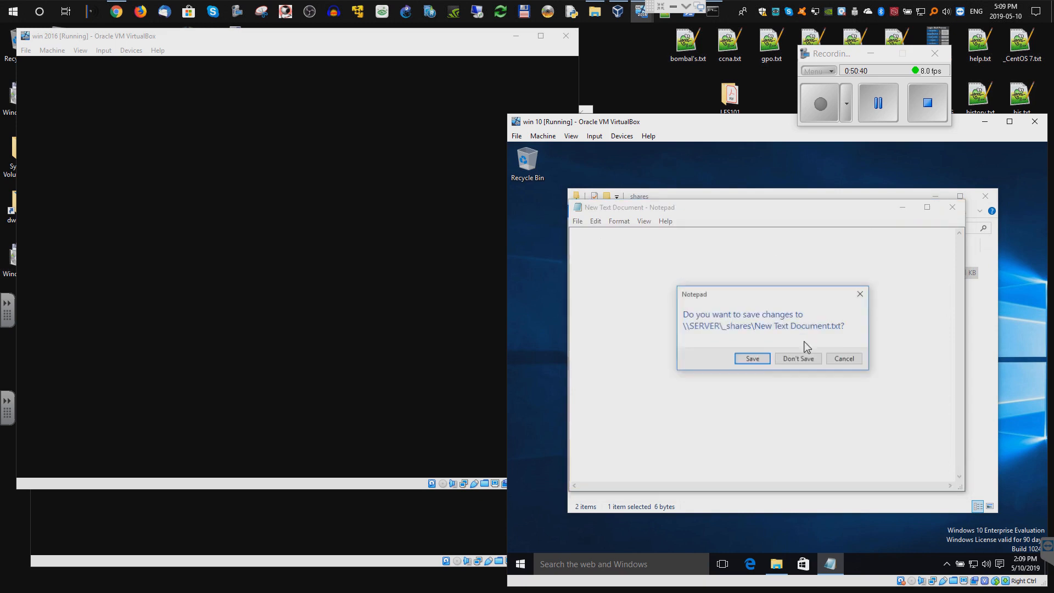
click(765, 359)
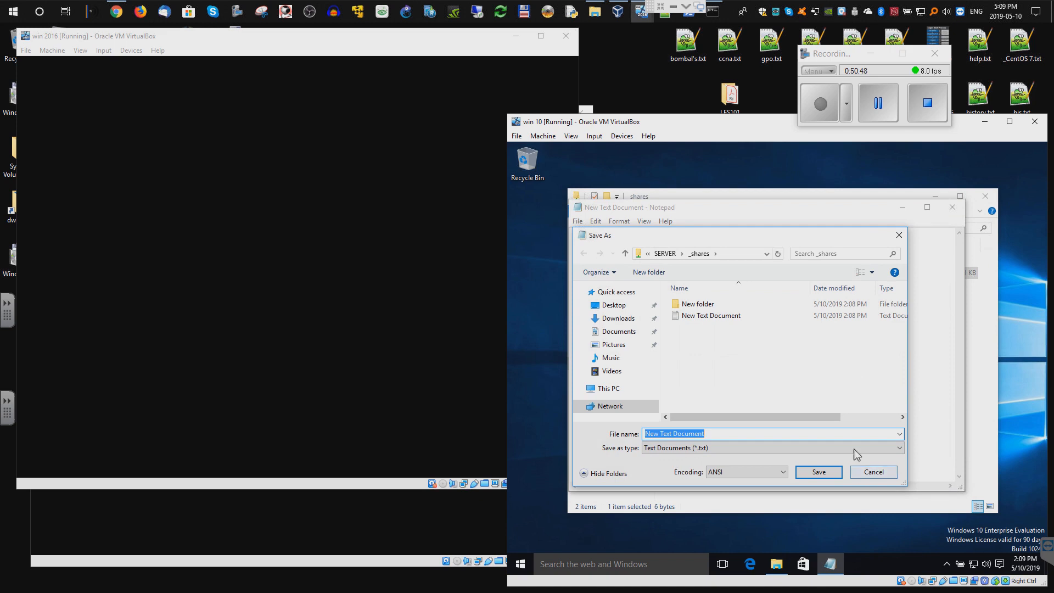
click(873, 473)
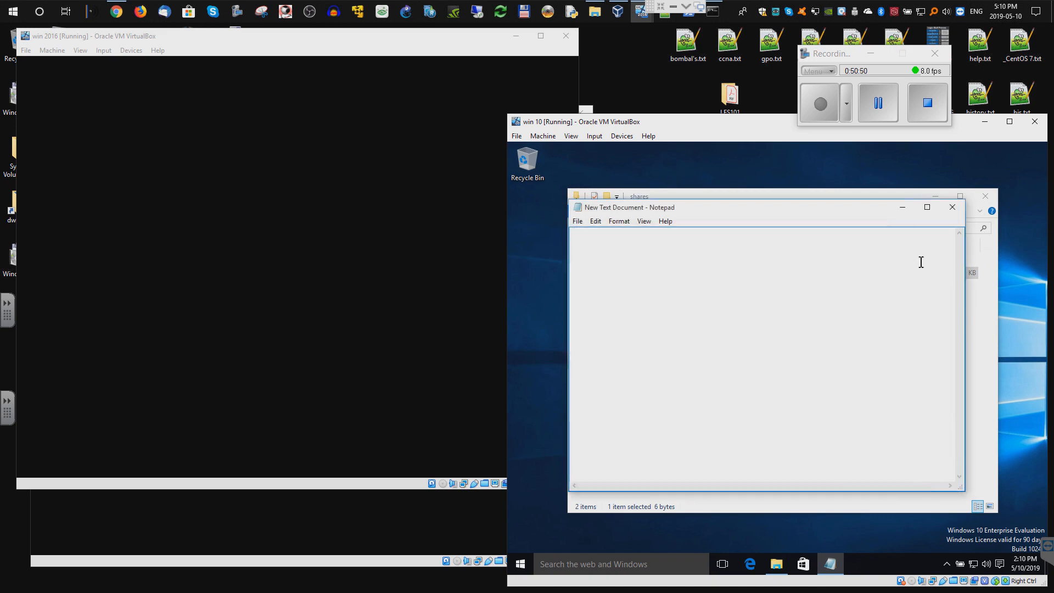
click(952, 207)
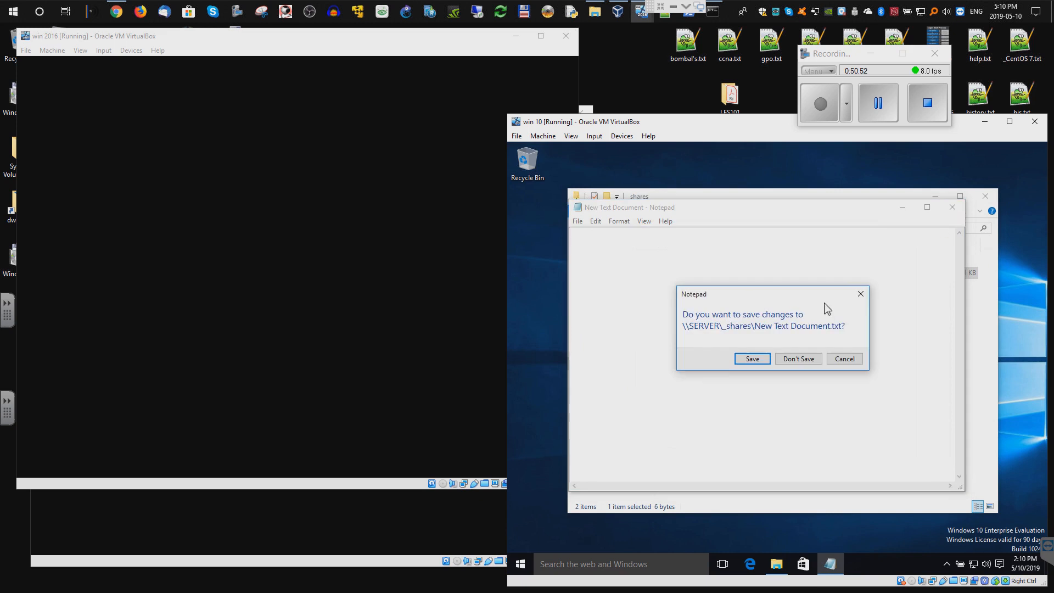
click(798, 359)
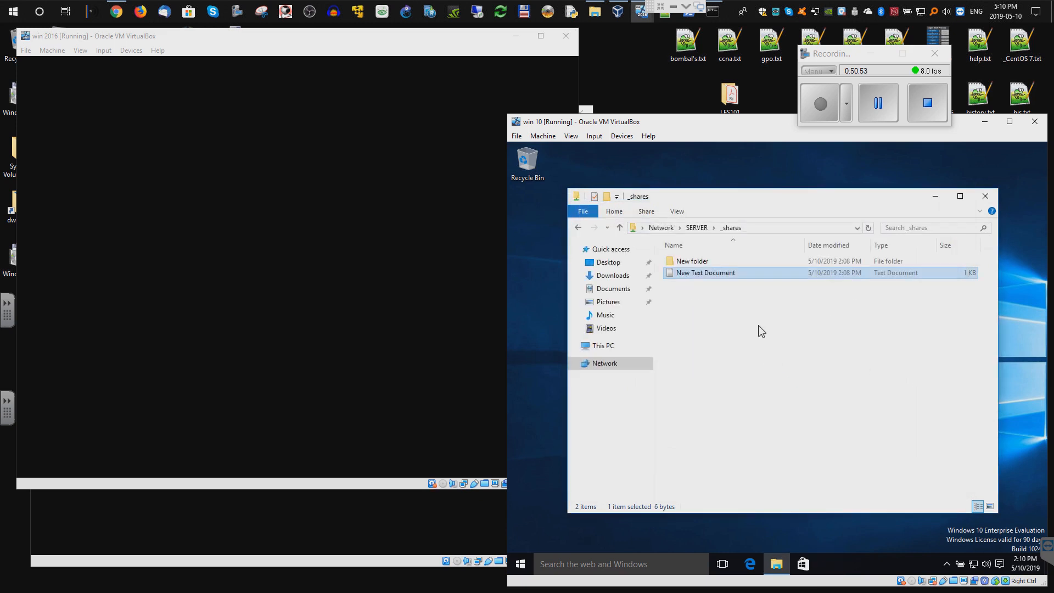
- Try deleting New folder from the _shares share
right_click(696, 266)
click(722, 407)
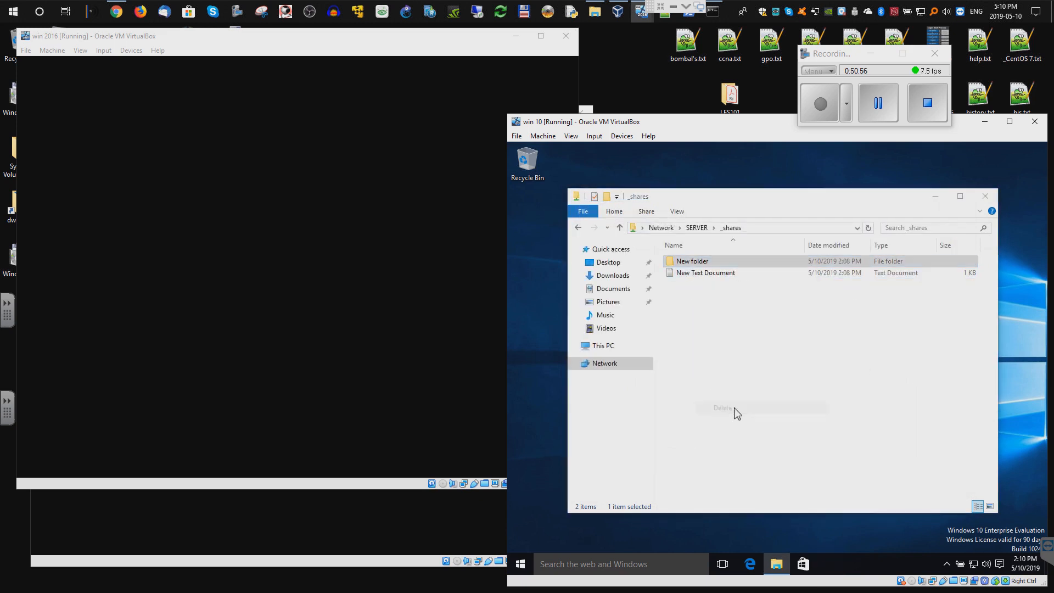
click(829, 400)
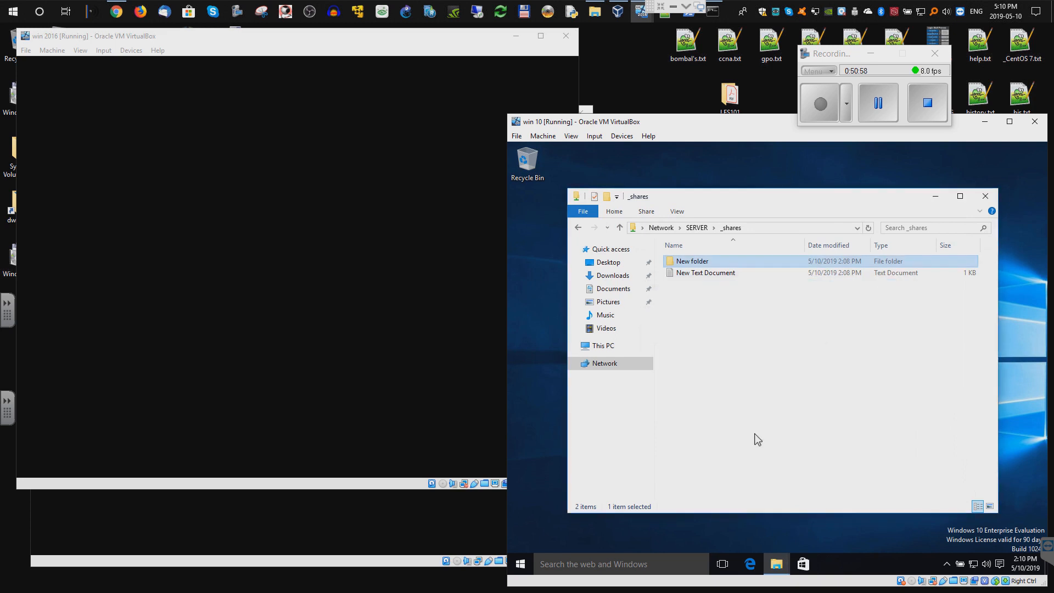
- Dismiss the access-denied message and open the advanced permission settings for _shares
click(784, 298)
click(878, 104)
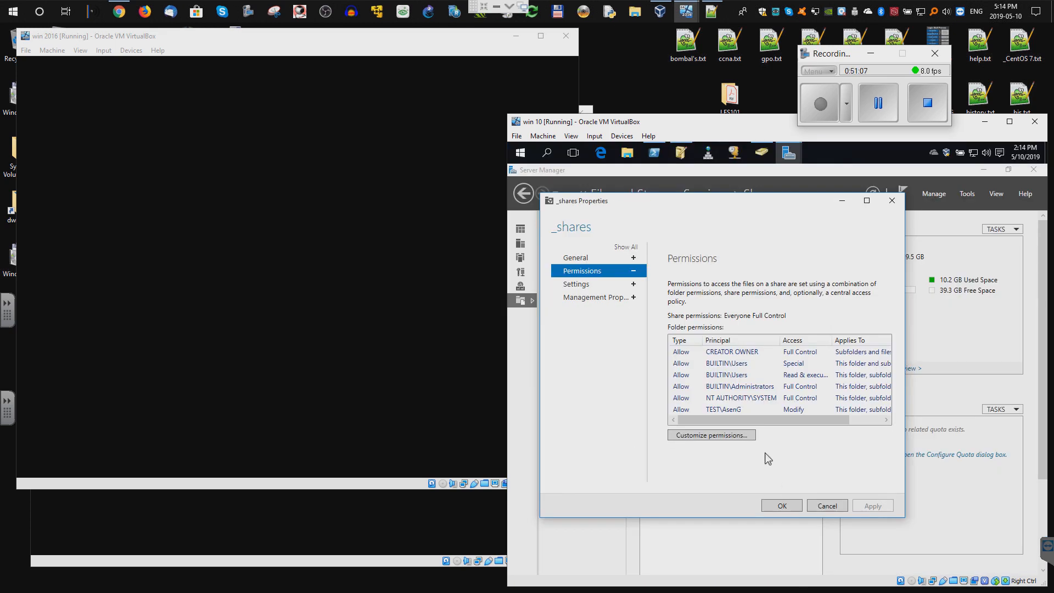
click(864, 424)
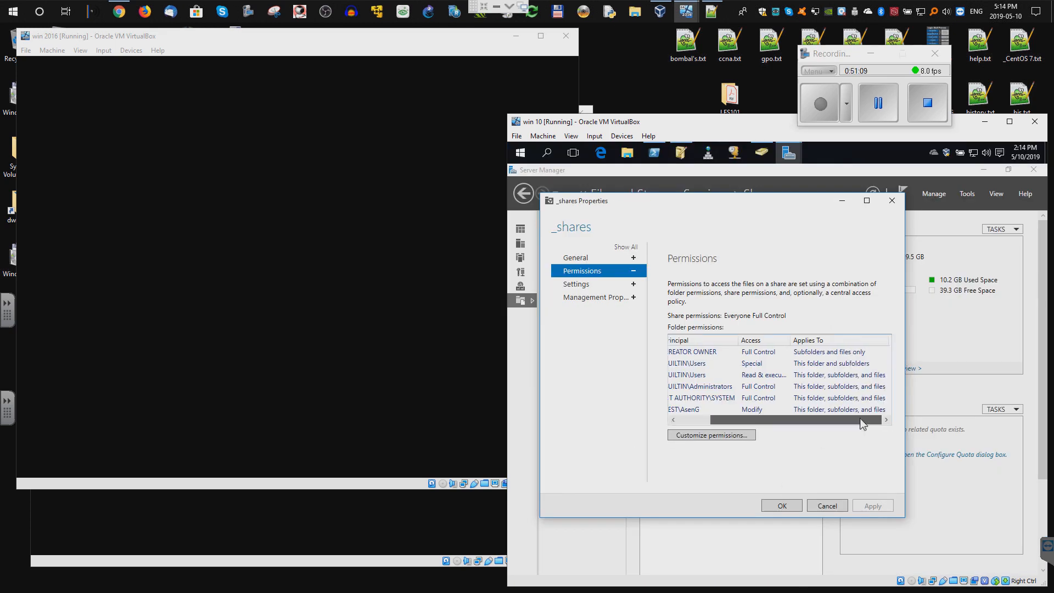
drag(805, 427, 769, 427)
click(719, 437)
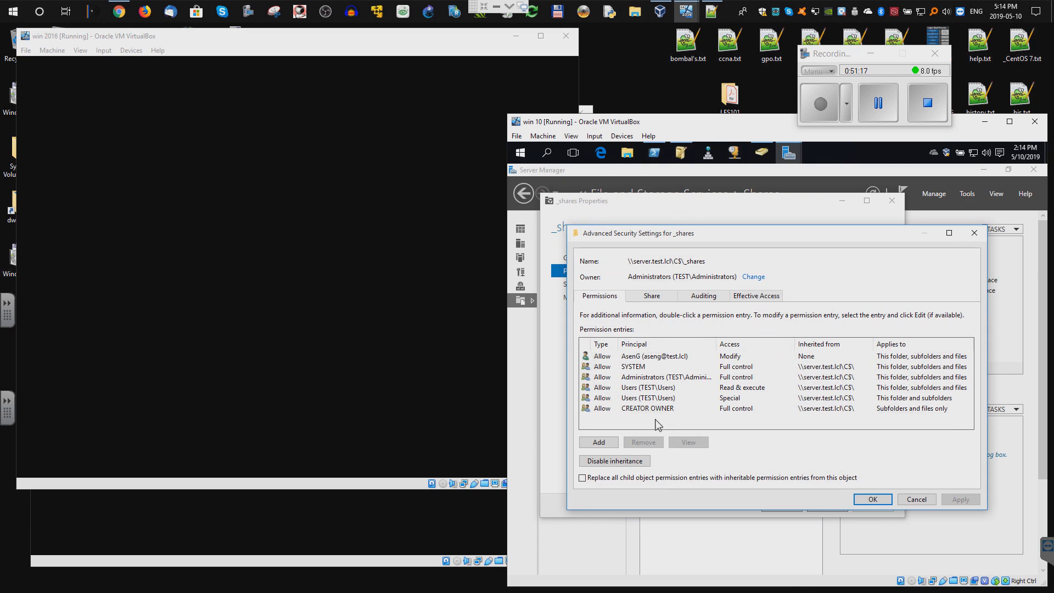
- Add a permission entry giving the tested domain user Modify access on _shares
click(608, 443)
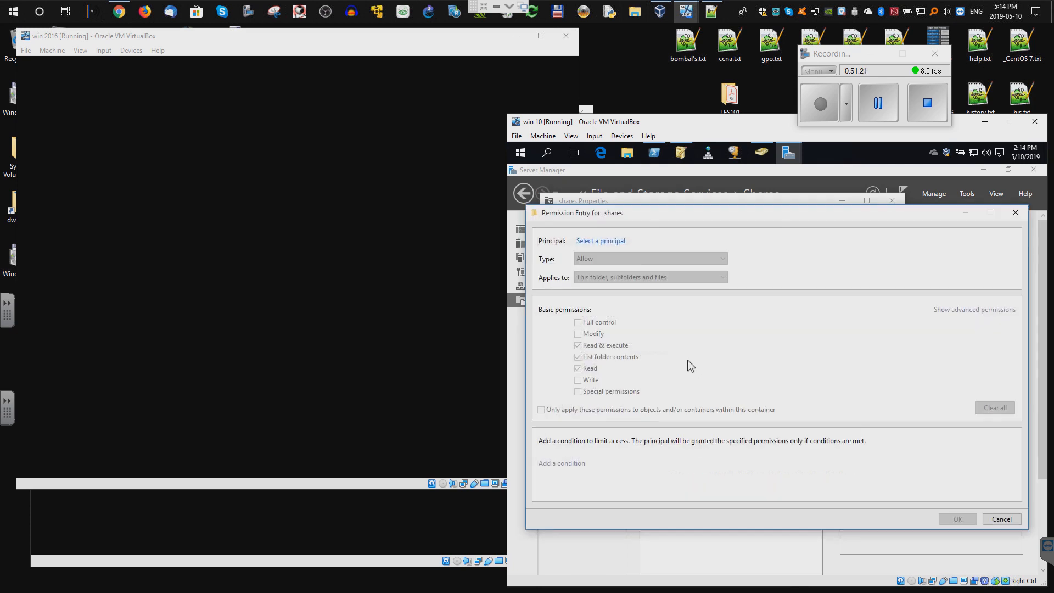
click(612, 241)
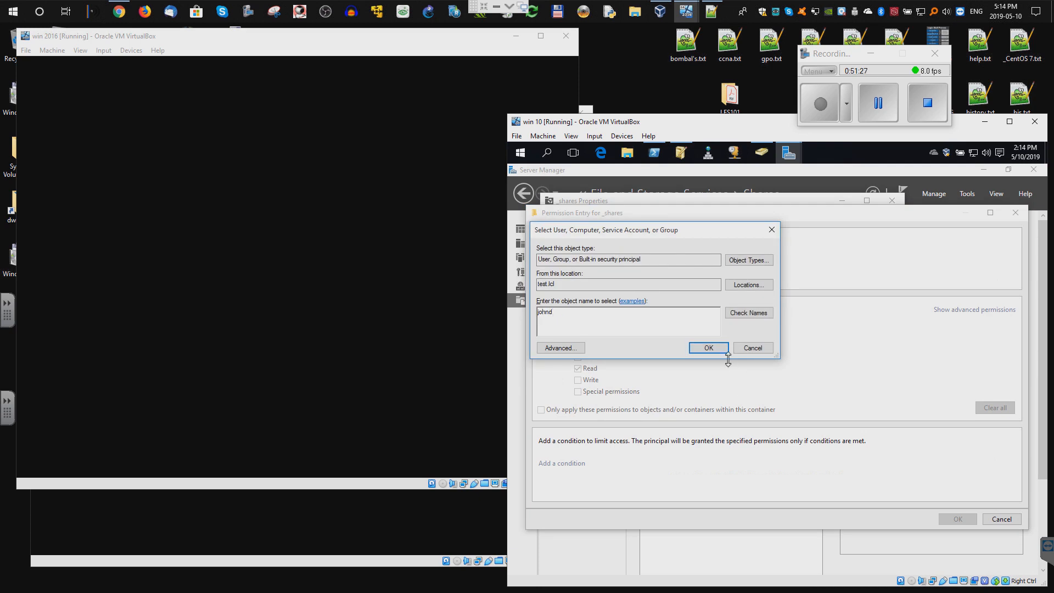
key(Return)
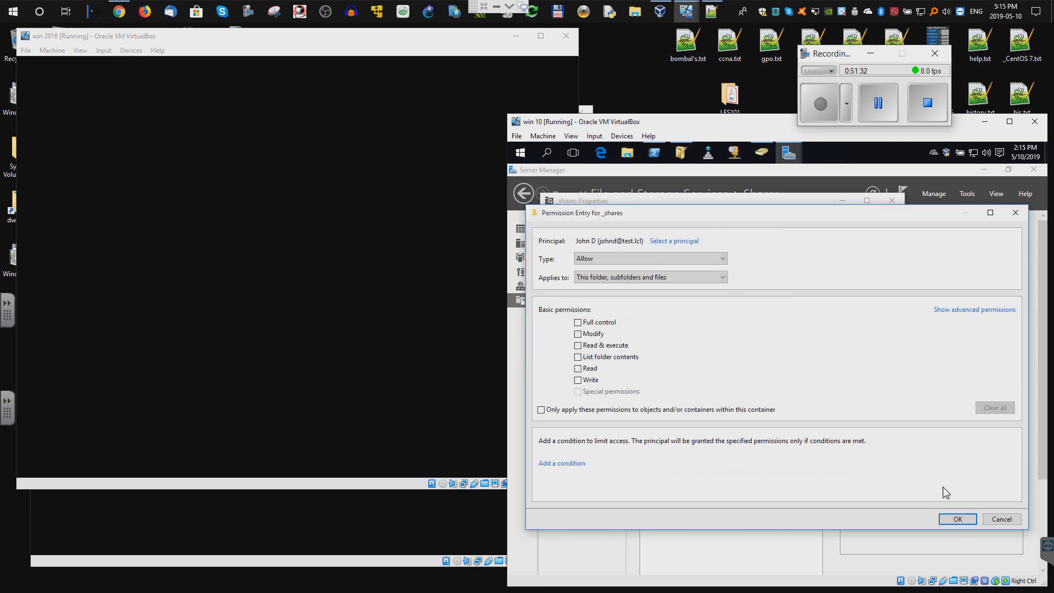
click(958, 520)
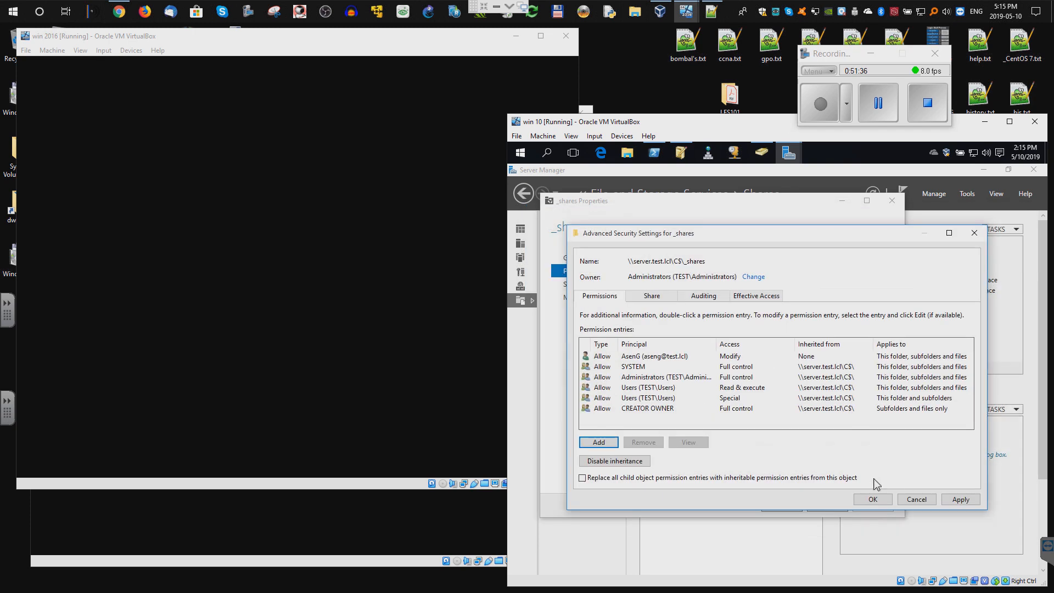